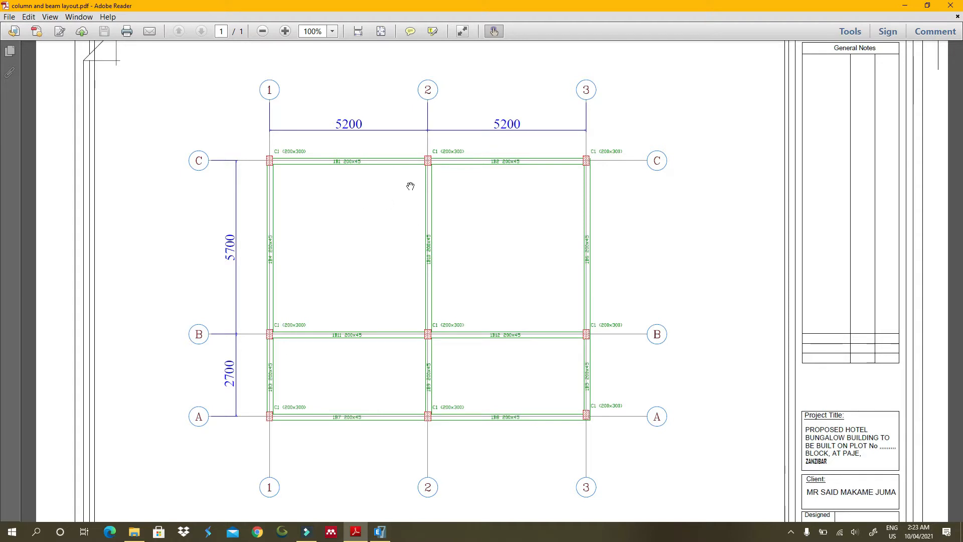
In ETABS, create a new model with built-in settings: Metric SI units, BSShapes2006 sections, BS 5950-2000 steel code and BS 8110-97 concrete code.
left_click(901, 5)
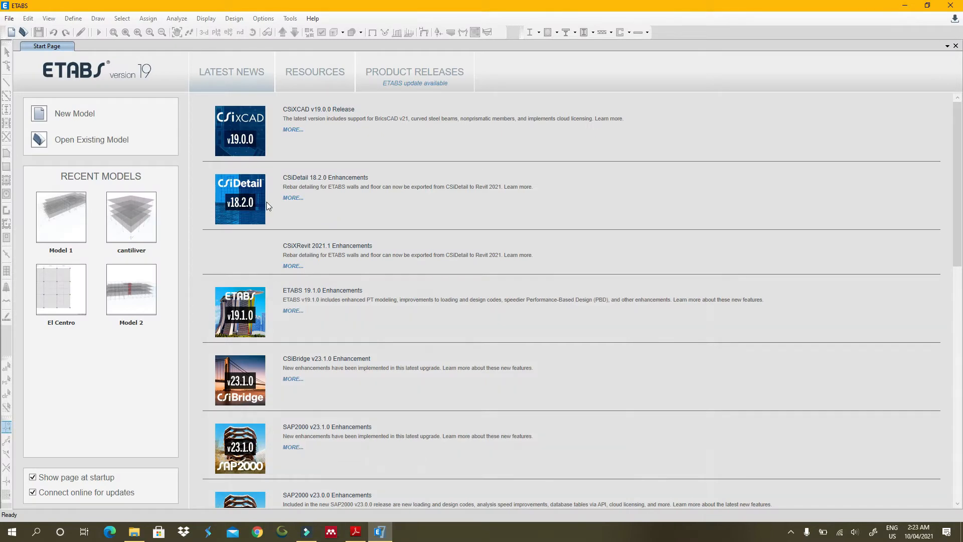
left_click(80, 114)
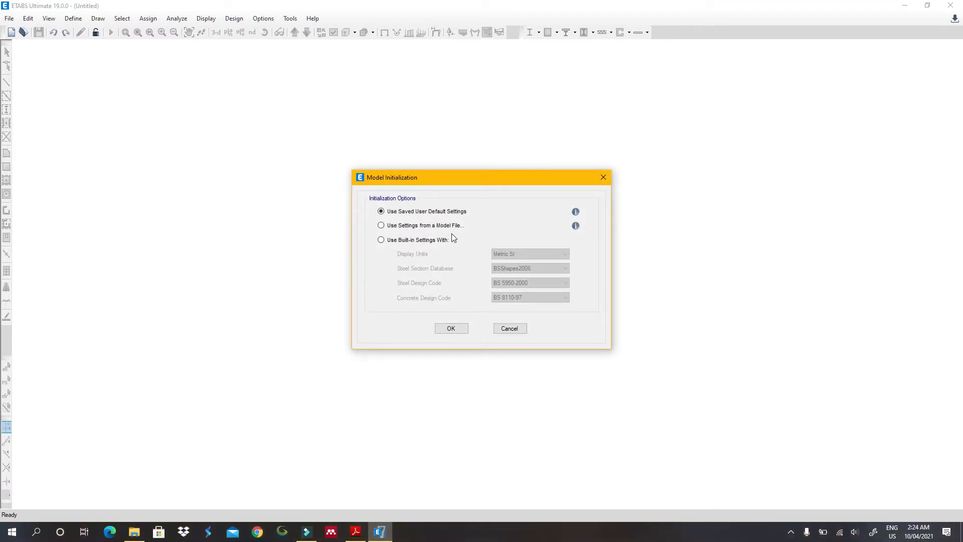
left_click(433, 244)
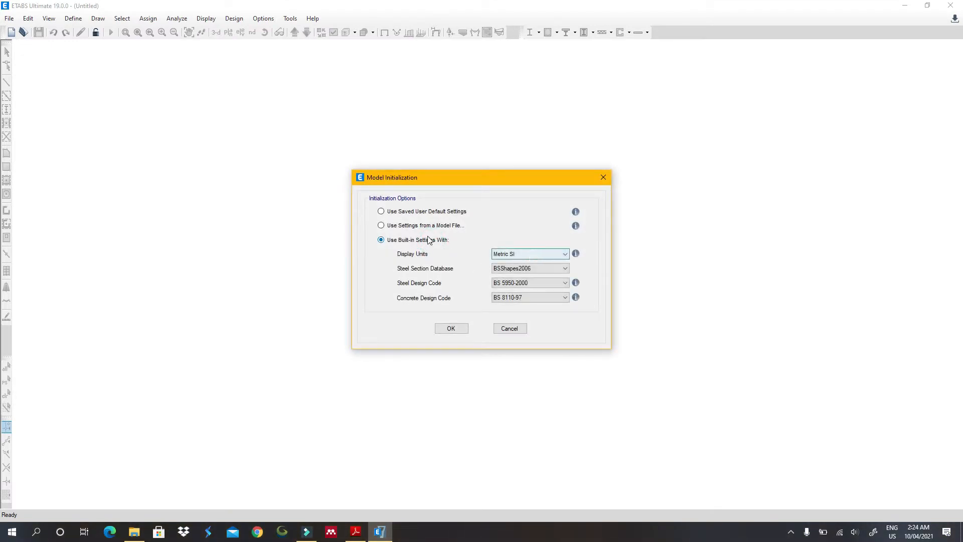
left_click(534, 253)
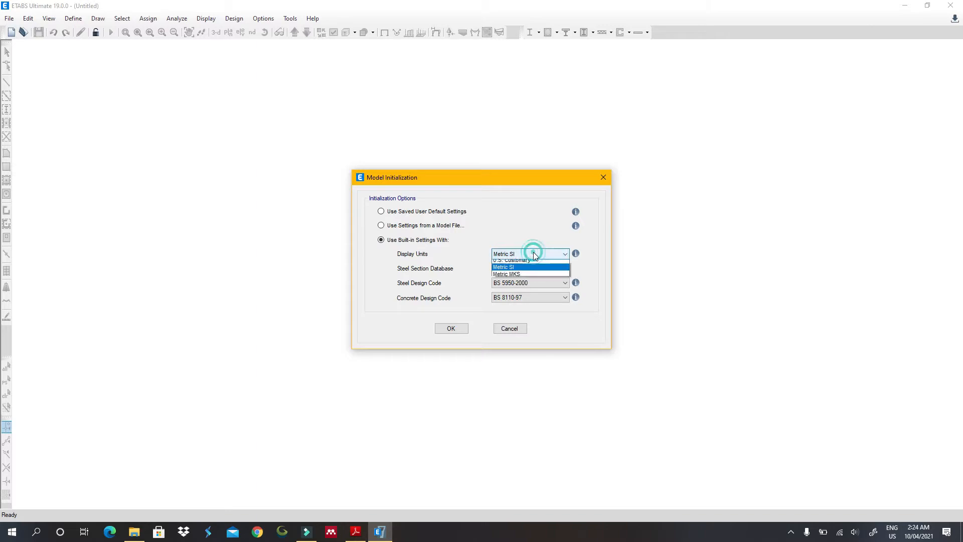
left_click(533, 253)
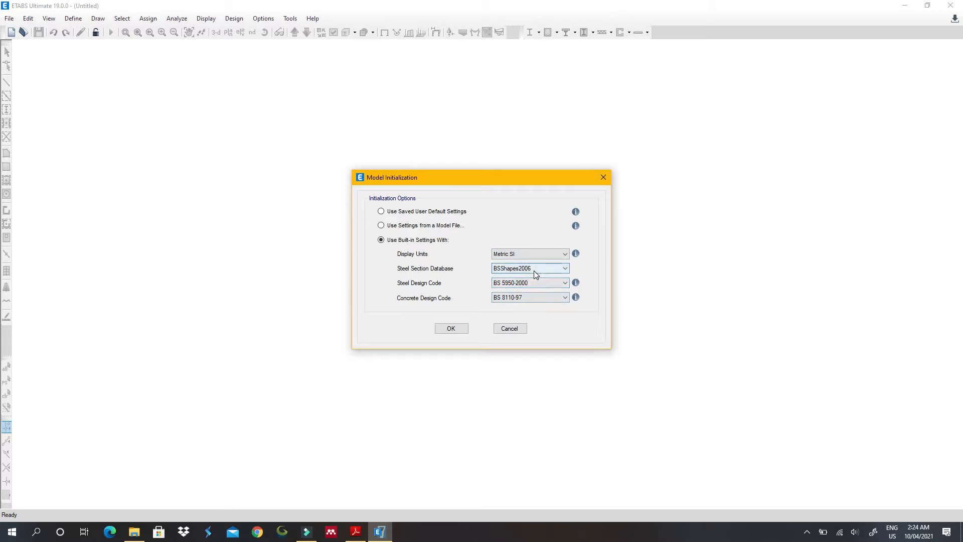
left_click(533, 270)
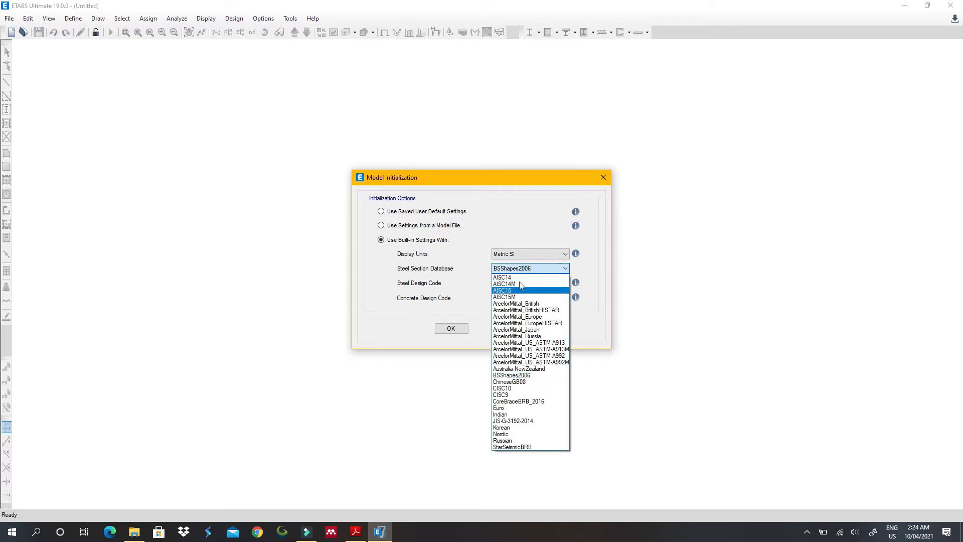
left_click(545, 271)
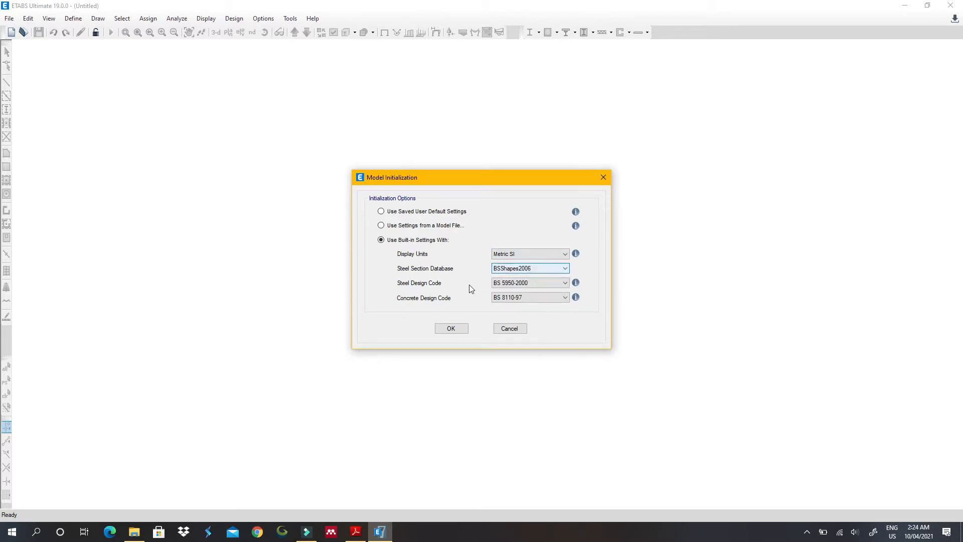
left_click(454, 330)
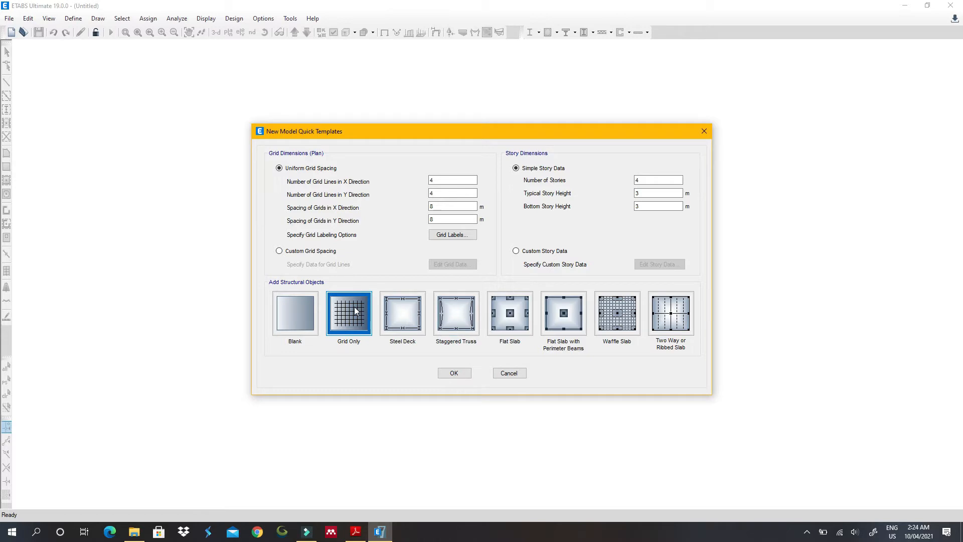
Switch the plan grid to custom grid spacing and open its grid data for editing.
left_click(455, 236)
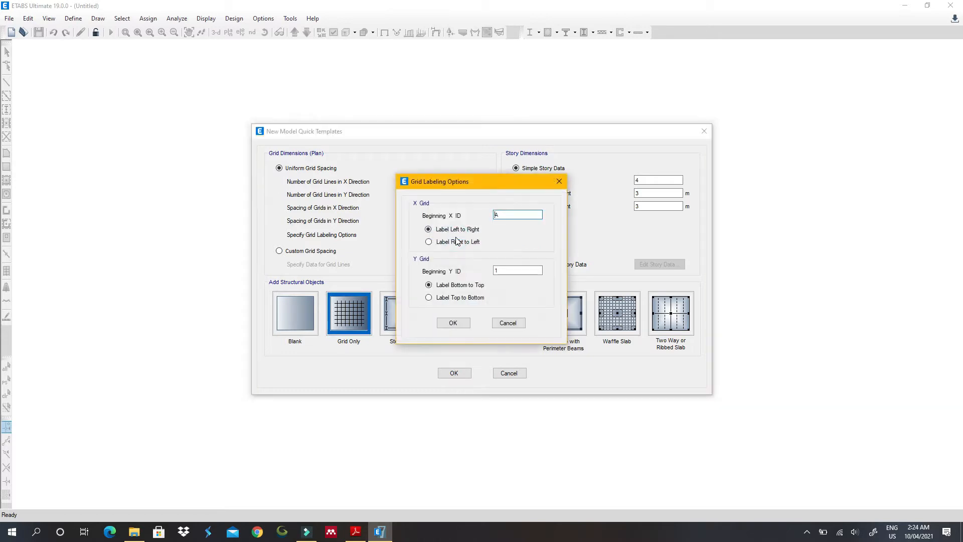
left_click(559, 182)
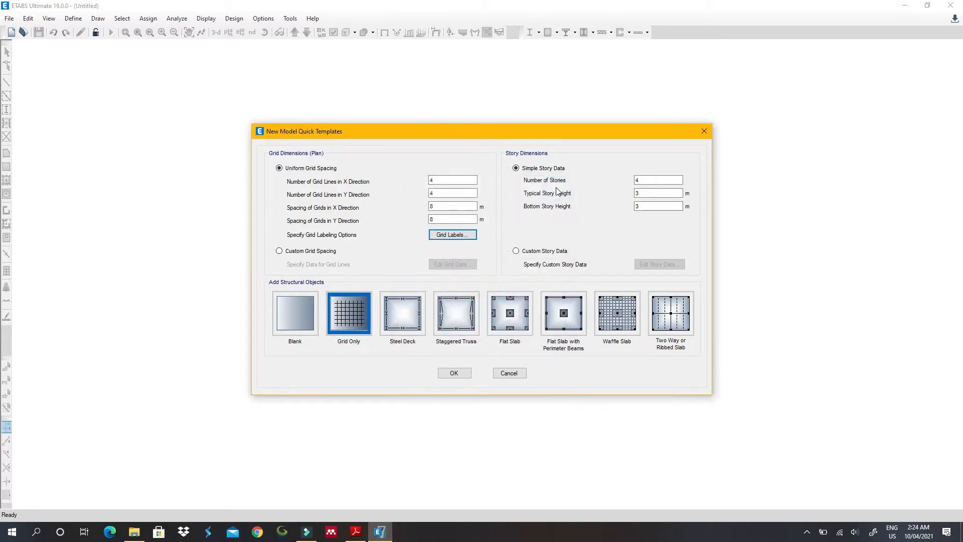
left_click(280, 251)
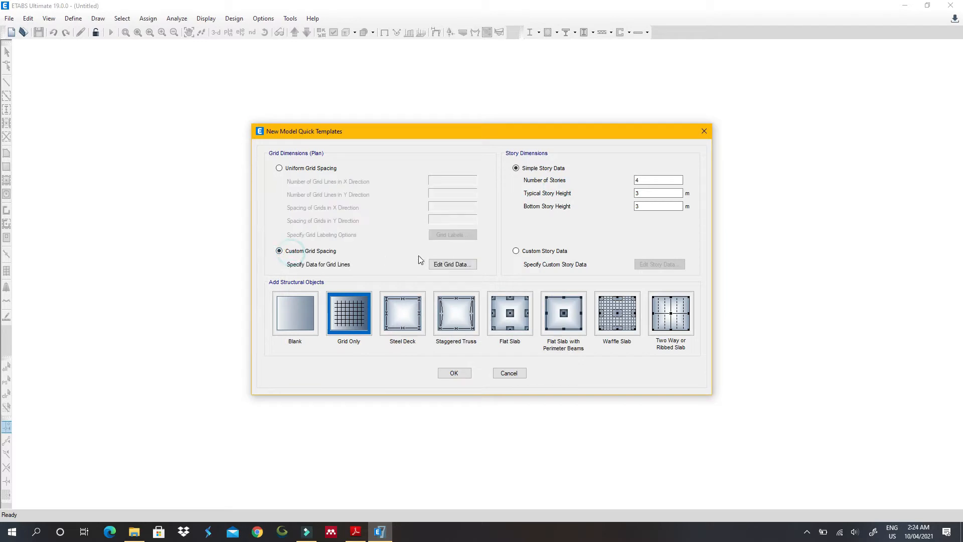
left_click(448, 265)
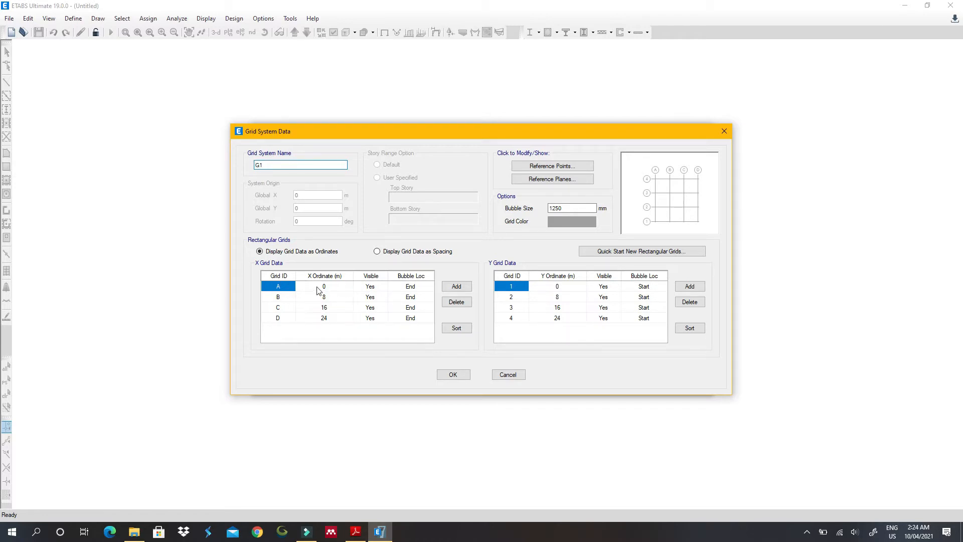
Check the column and beam layout PDF for the grid spacings, and delete X grid lines B, C and D.
left_click(356, 532)
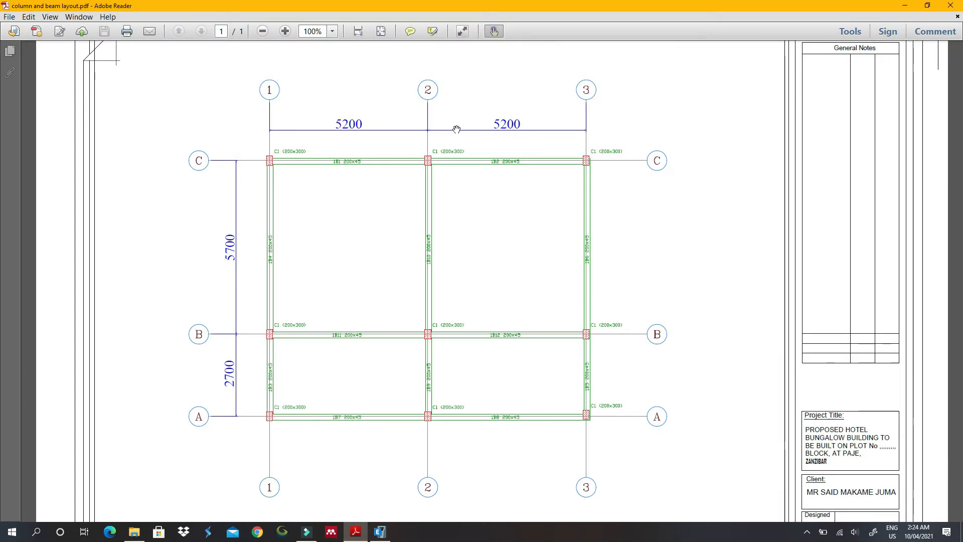
left_click(904, 6)
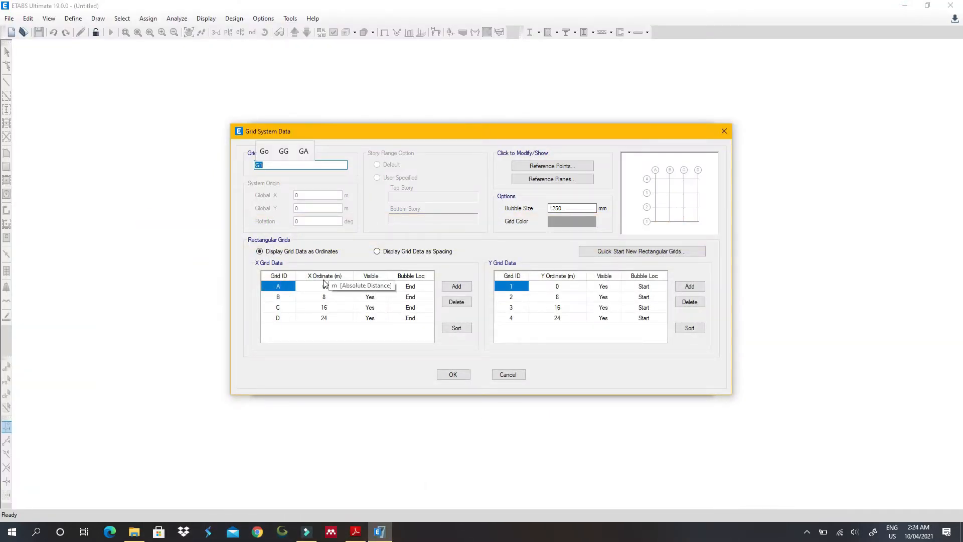
left_click(346, 318)
left_click(457, 302)
left_click(457, 302)
left_click(457, 302)
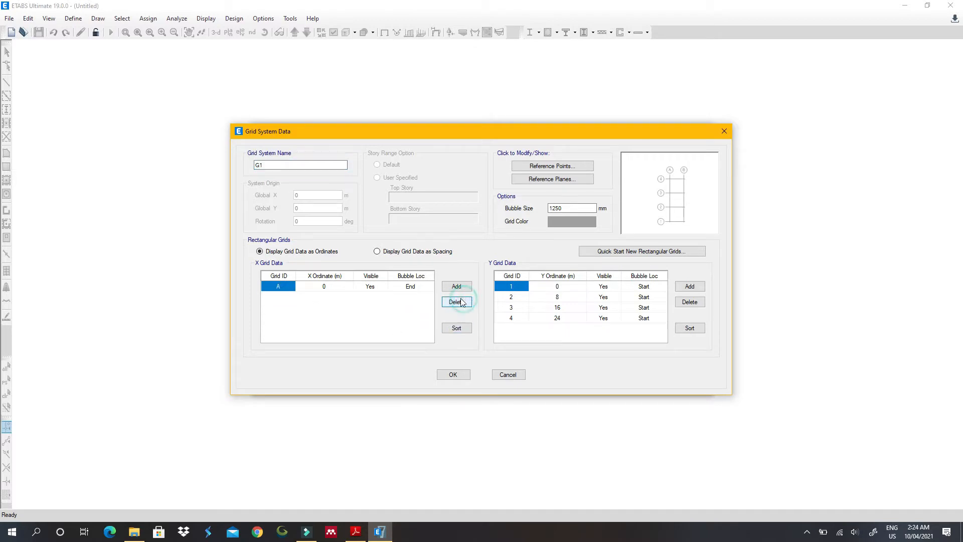
Add two X grid lines, B and C, after grid line A.
left_click(445, 286)
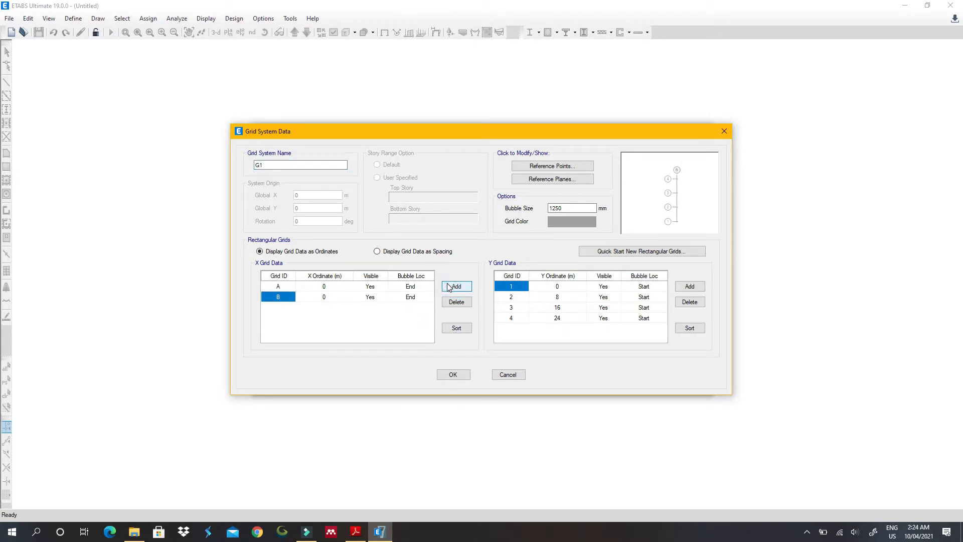
left_click(336, 301)
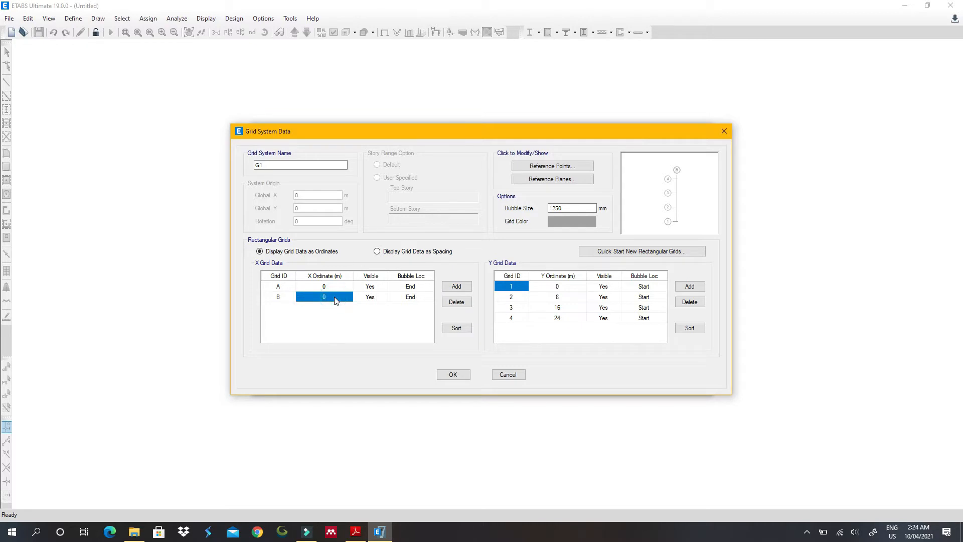
left_click(469, 287)
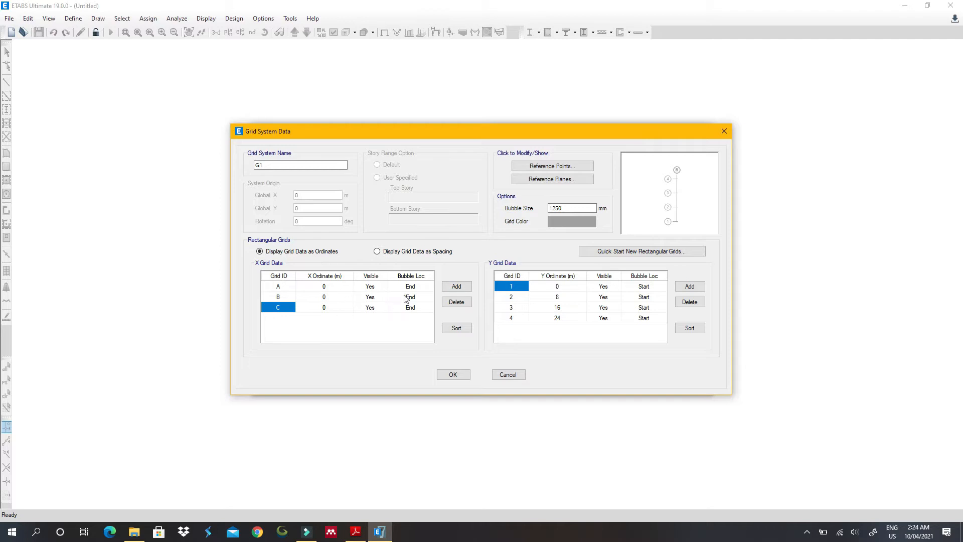
left_click(680, 289)
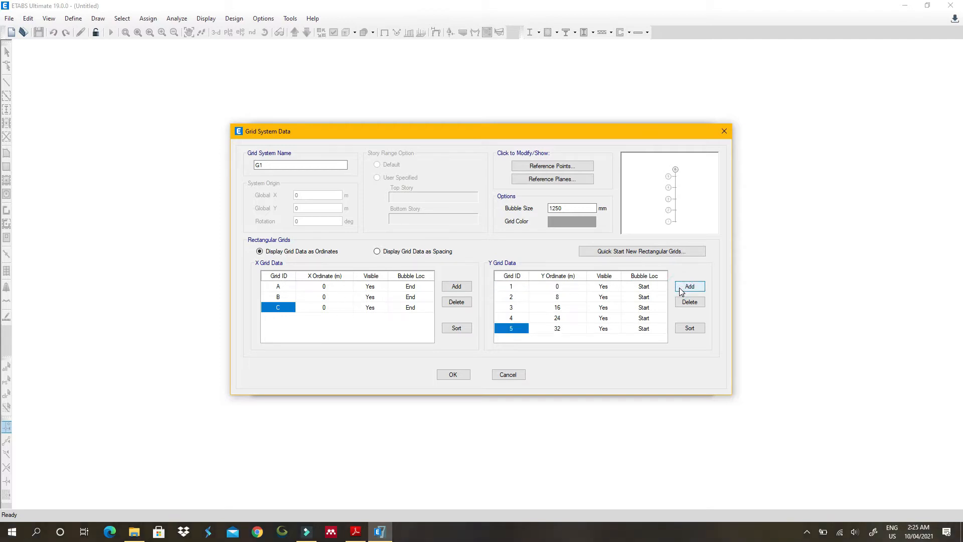
left_click(688, 303)
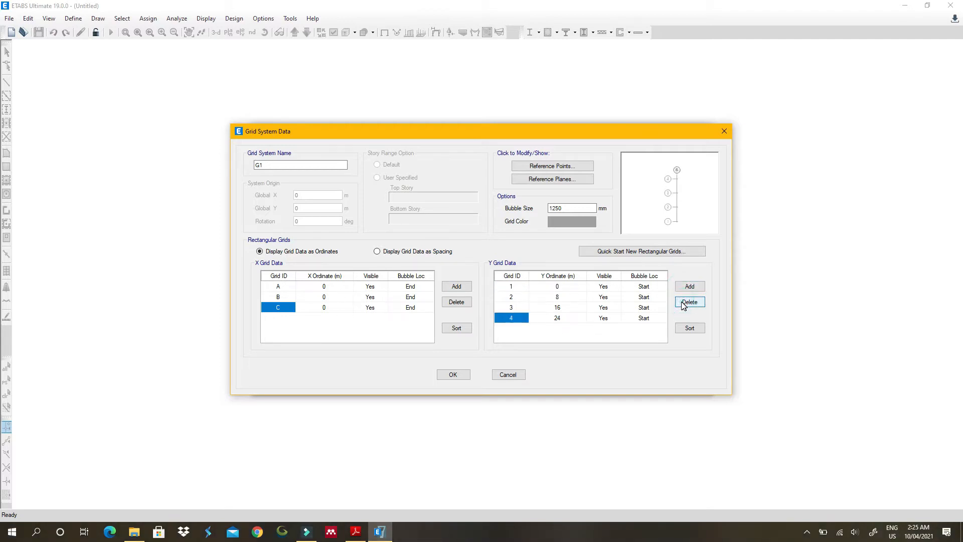
Set the X ordinates of grid lines B and C to 5.2 m and 10.4 m, keeping only three X grid lines.
left_click(329, 297)
left_click(332, 298)
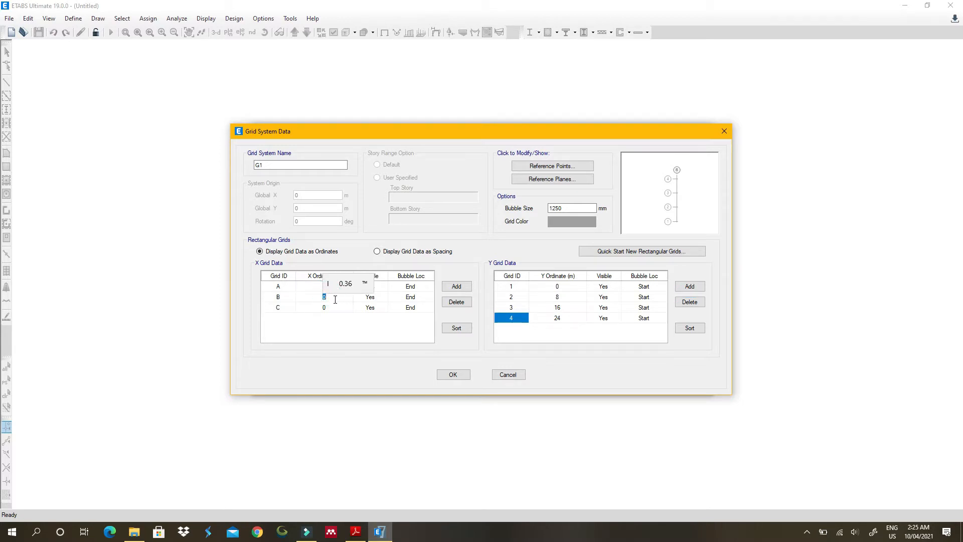
type("5.2")
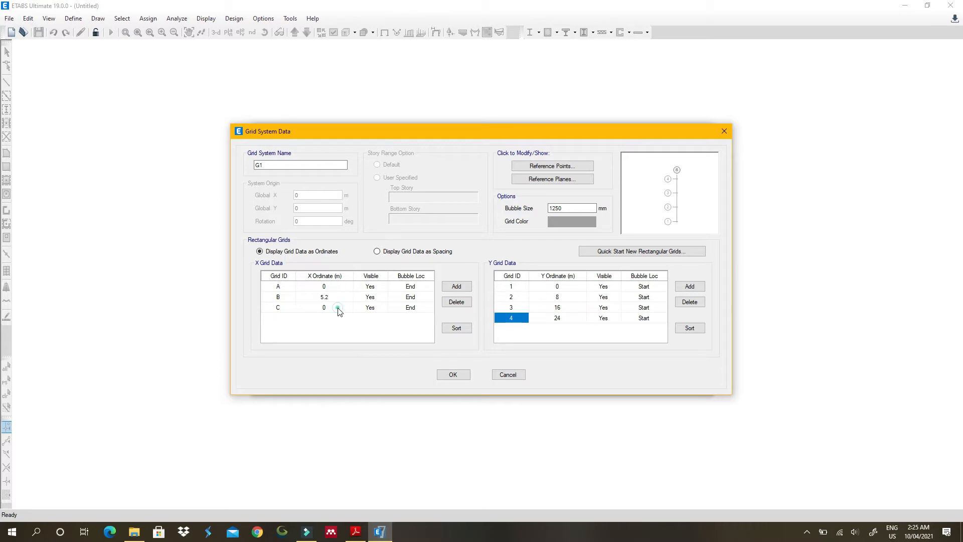
left_click(339, 309)
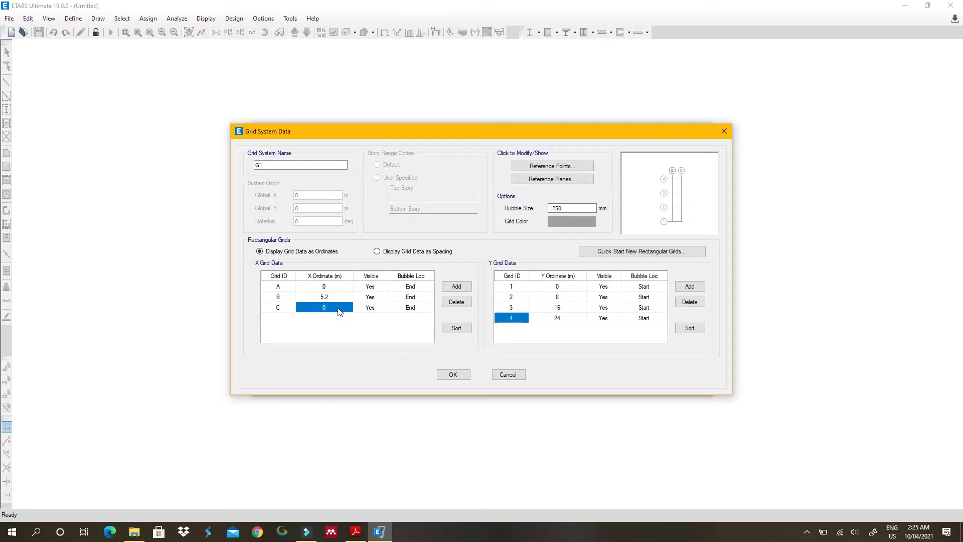
type("10.4")
left_click(456, 286)
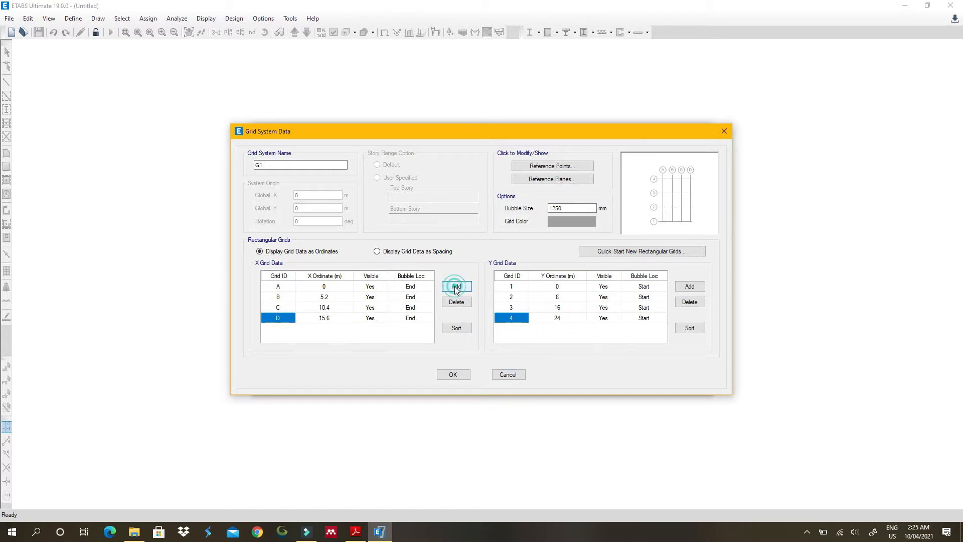
left_click(347, 318)
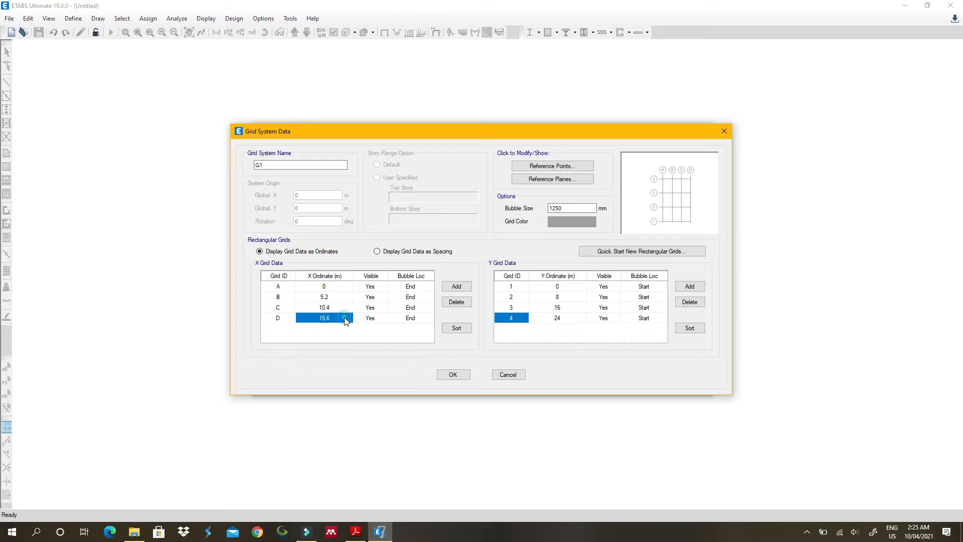
left_click(456, 302)
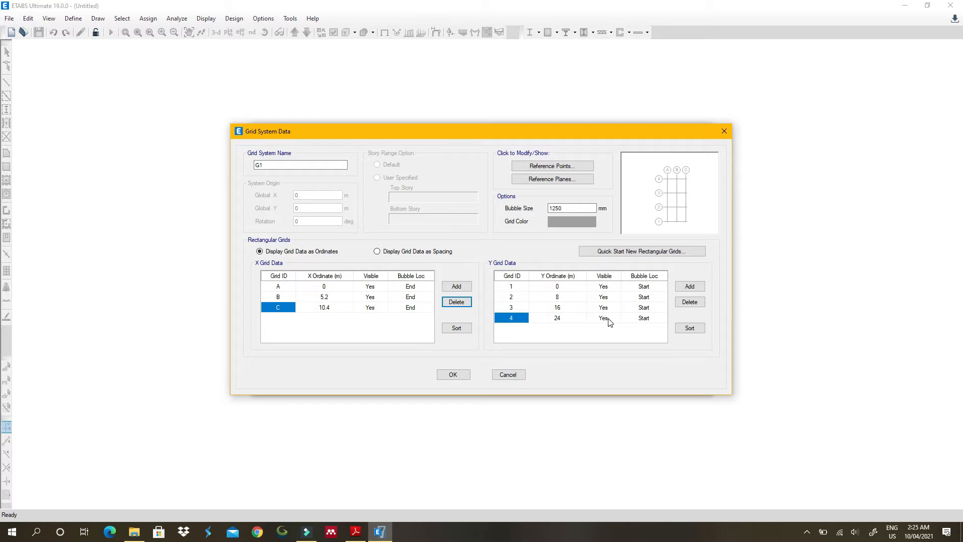
Following the layout PDF, set the Y ordinates of grid lines 2 and 3 to 2.7 m and 8.4 m.
left_click(356, 531)
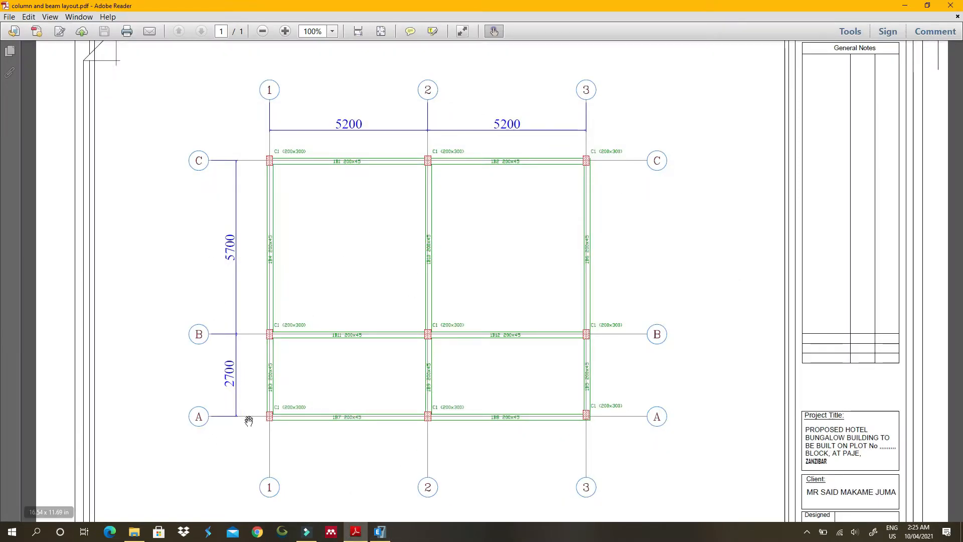
left_click(905, 5)
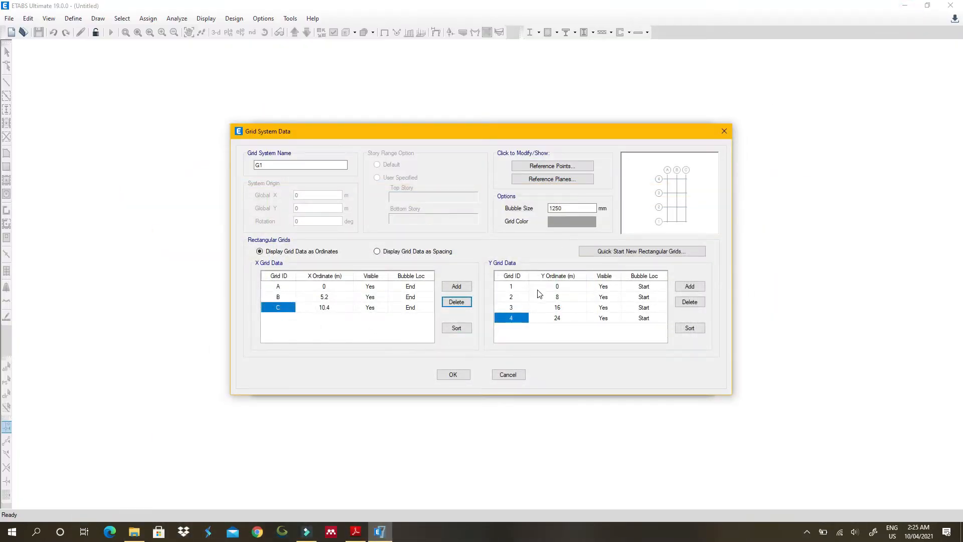
left_click(571, 298)
type("2.7")
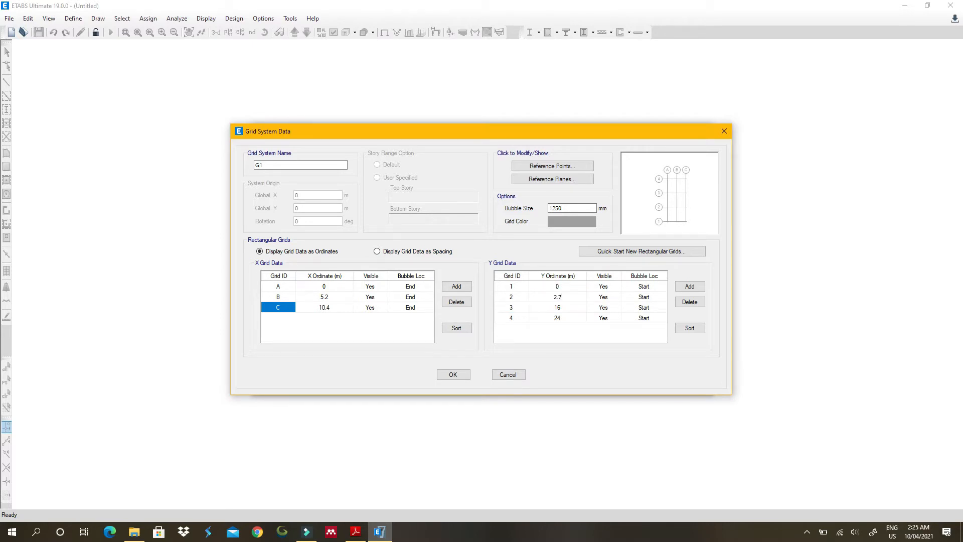
left_click(576, 311)
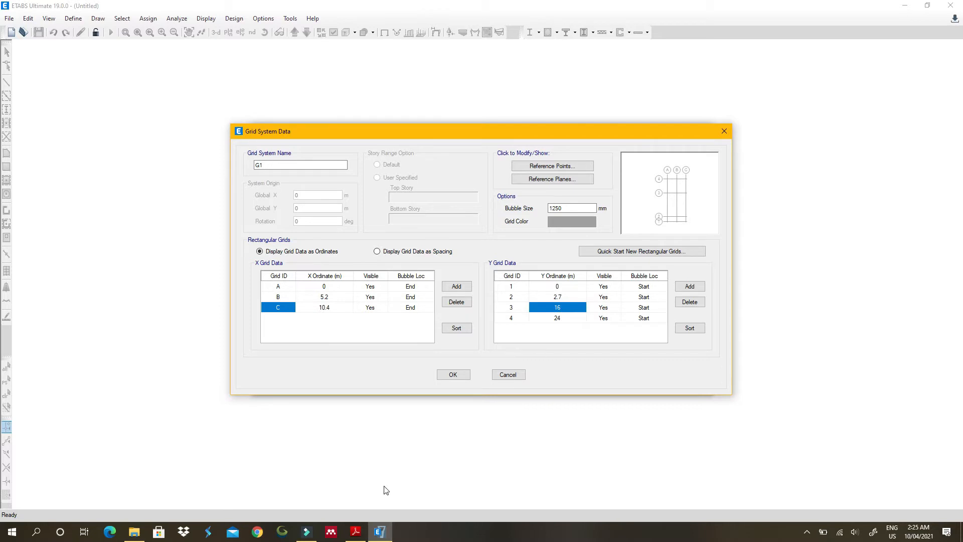
left_click(355, 532)
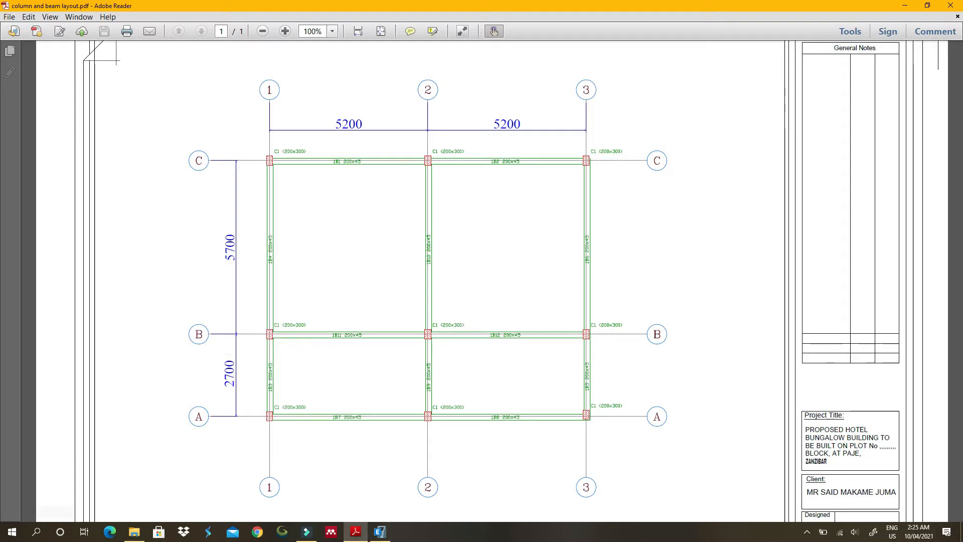
left_click(379, 532)
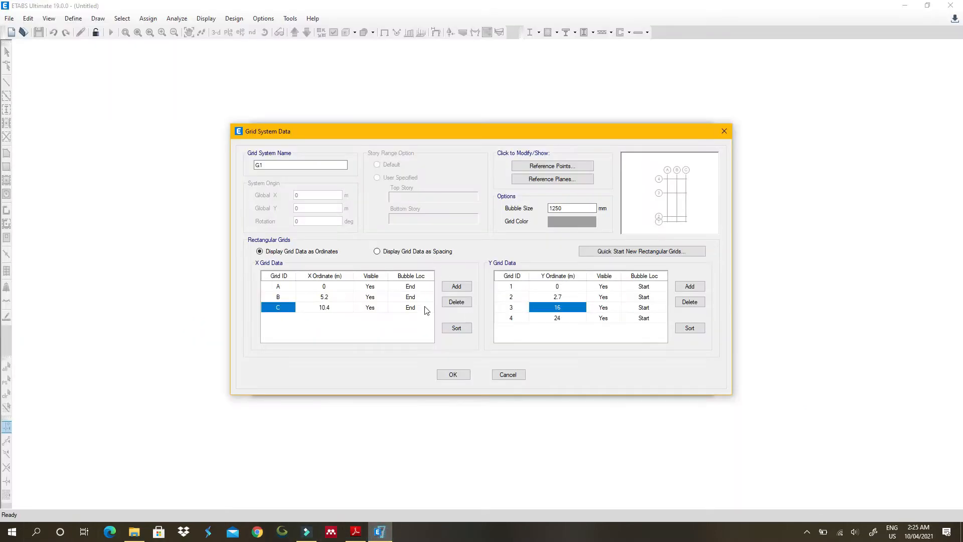
type("8.4")
Delete Y grid line 4 and accept the grid system data.
left_click(512, 318)
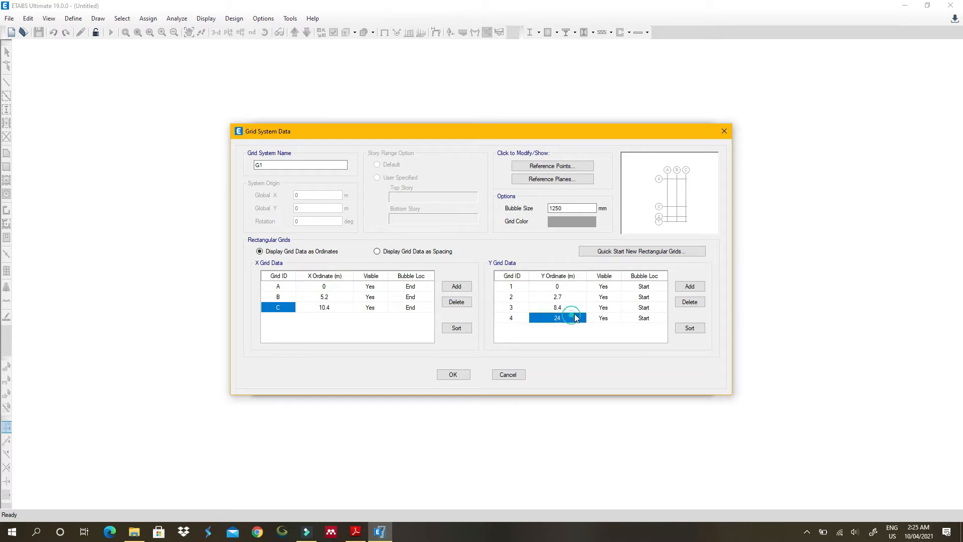
left_click(690, 302)
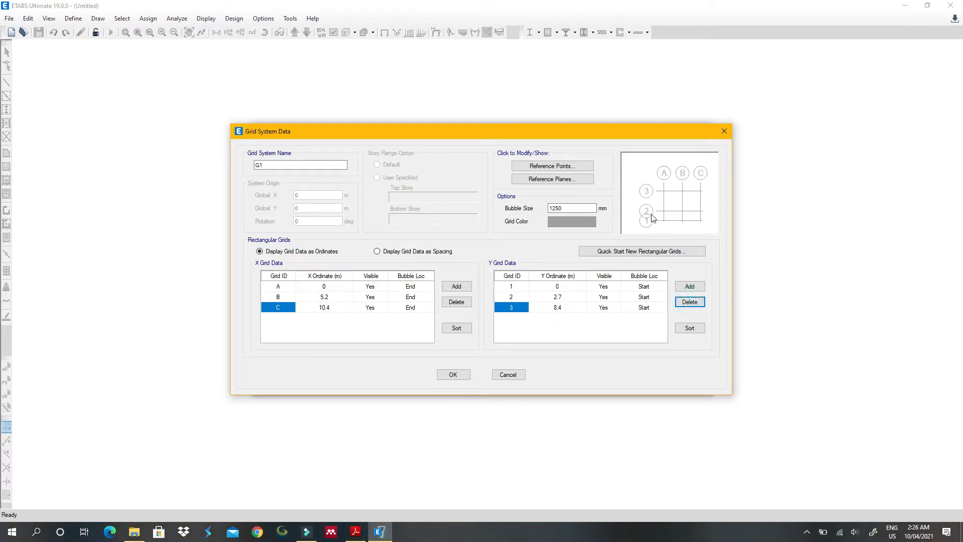
left_click(453, 375)
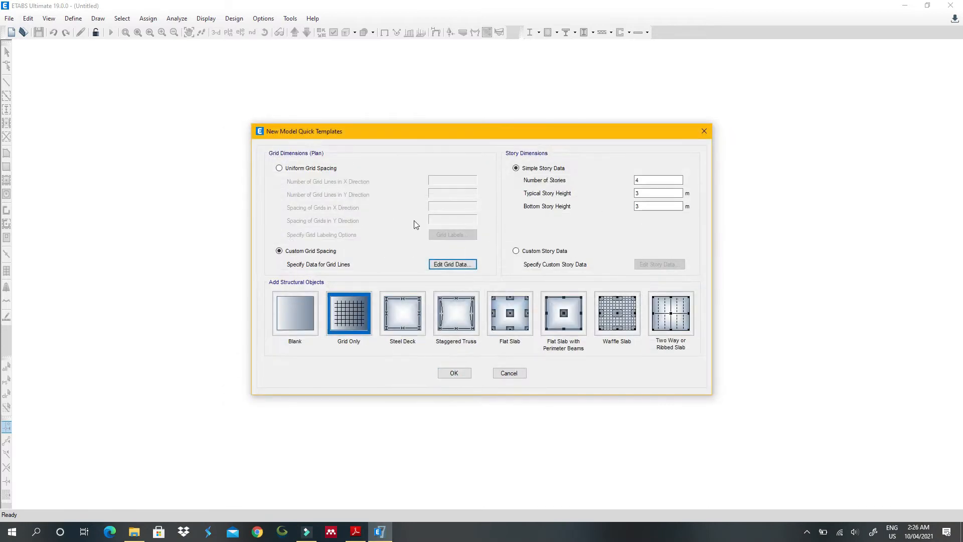
Set 3 stories, enter typical and bottom story heights giving a 10.5 m top elevation, and create the grid-only model.
left_click(646, 184)
left_click_drag(649, 180, 596, 192)
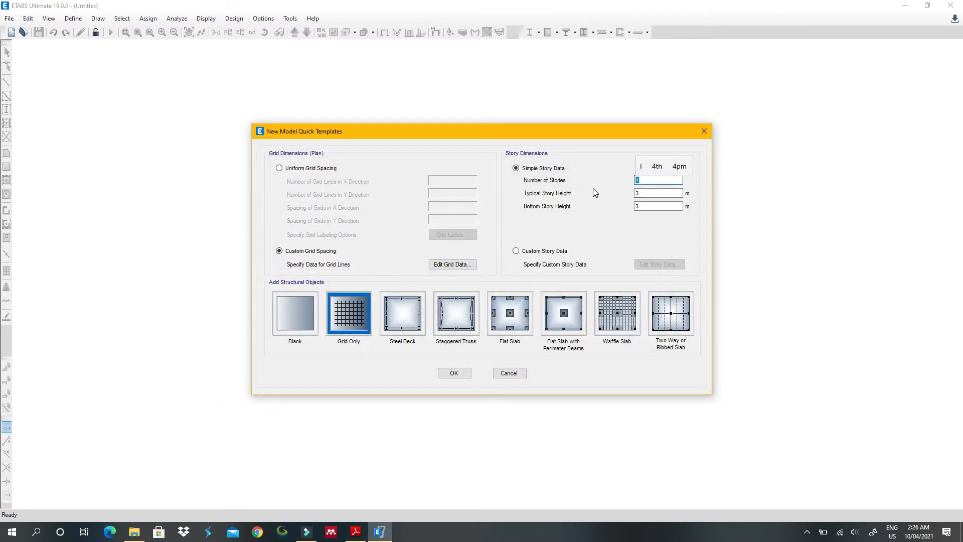
type("2")
left_click(643, 192)
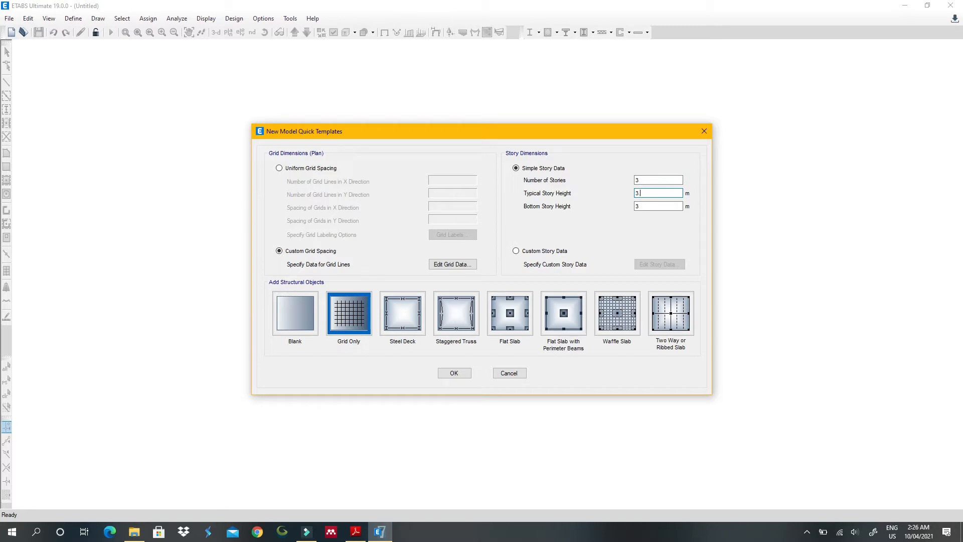
left_click(667, 207)
left_click(454, 373)
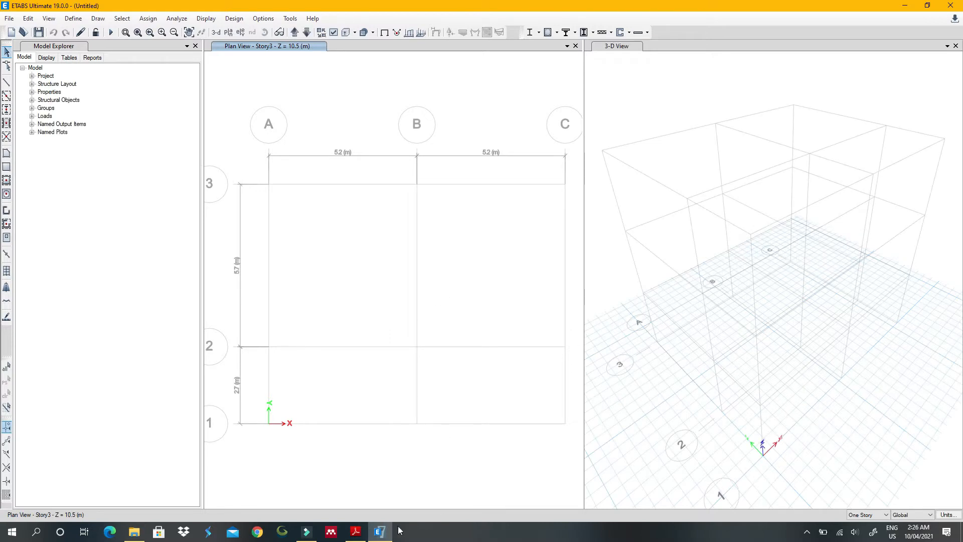
Check the column and beam layout PDF against the model grid, and close the 3-D view so only the plan remains.
left_click(357, 533)
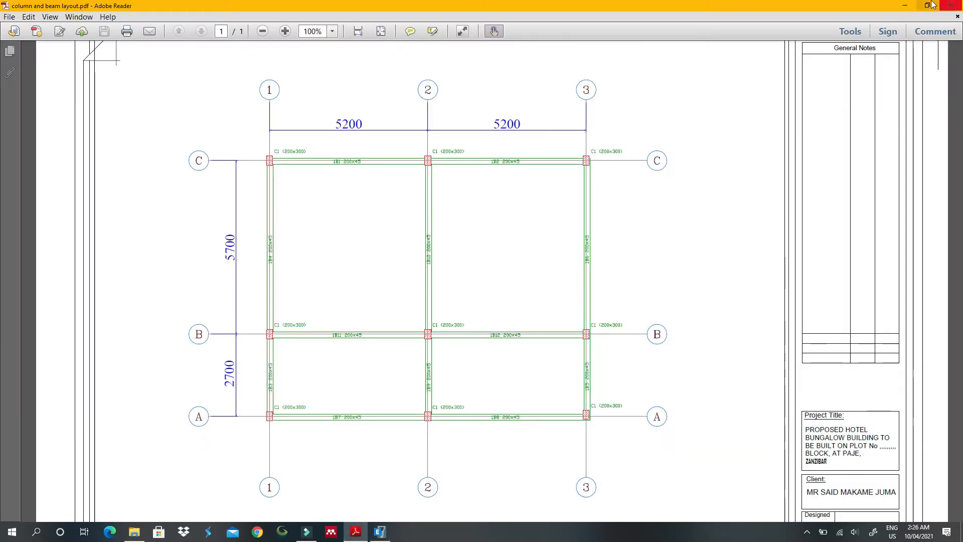
left_click(909, 4)
middle_click_drag(279, 305, 321, 252)
left_click(956, 46)
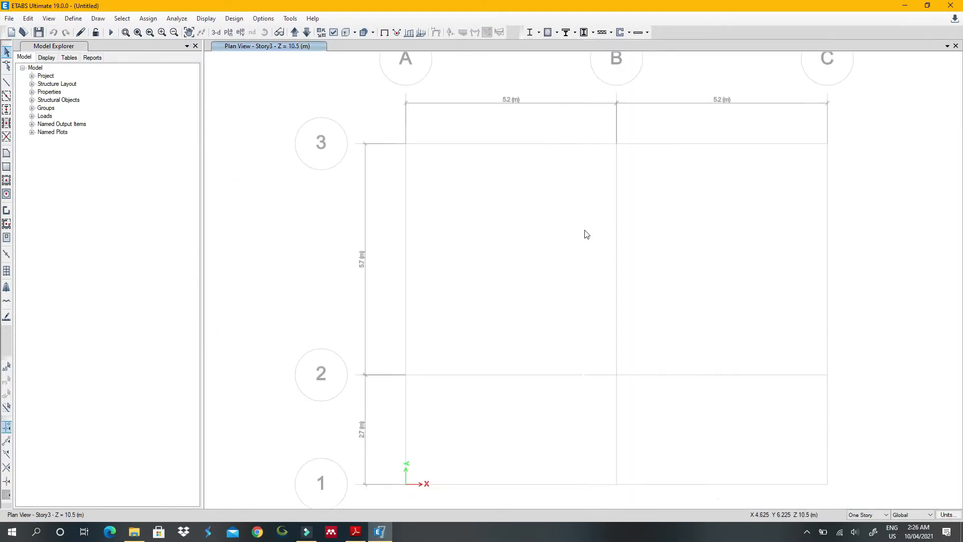
middle_click_drag(585, 233, 526, 215)
scroll(527, 213, "down", 2)
scroll(499, 174, "up", 2)
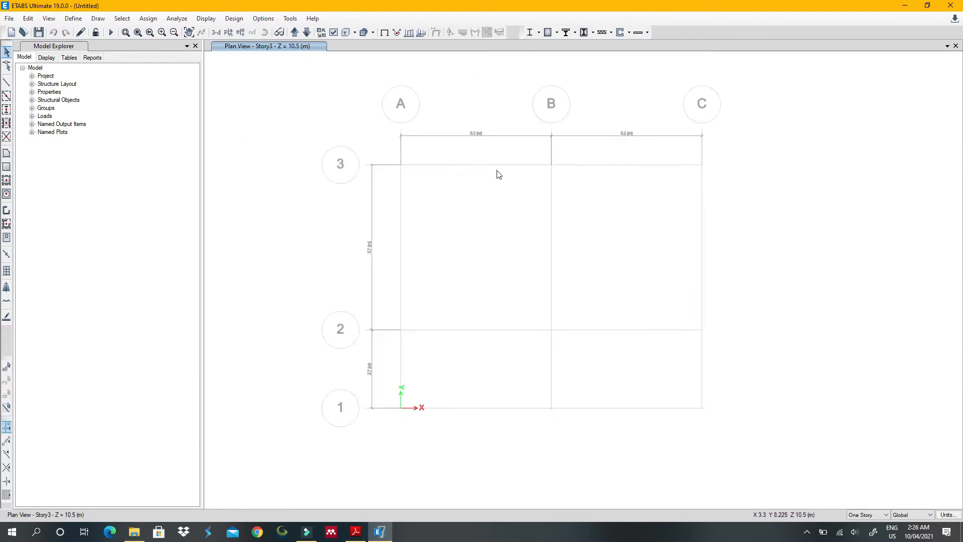
middle_click_drag(505, 198, 500, 184)
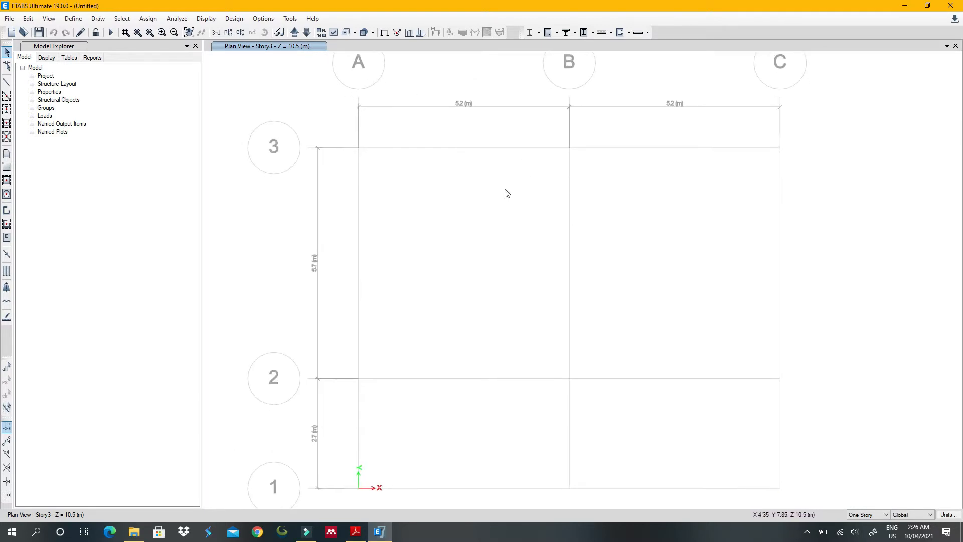
scroll(612, 193, "down", 2)
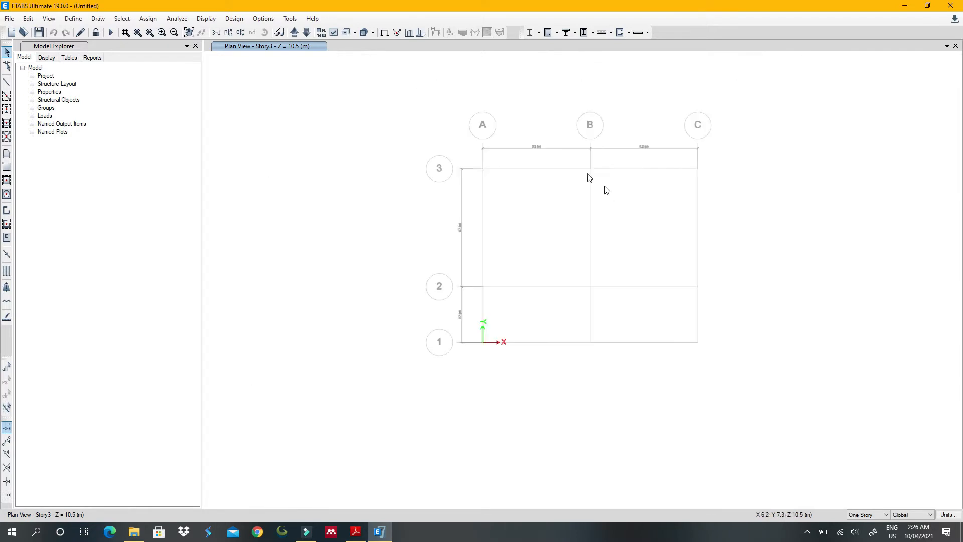
scroll(565, 191, "up", 2)
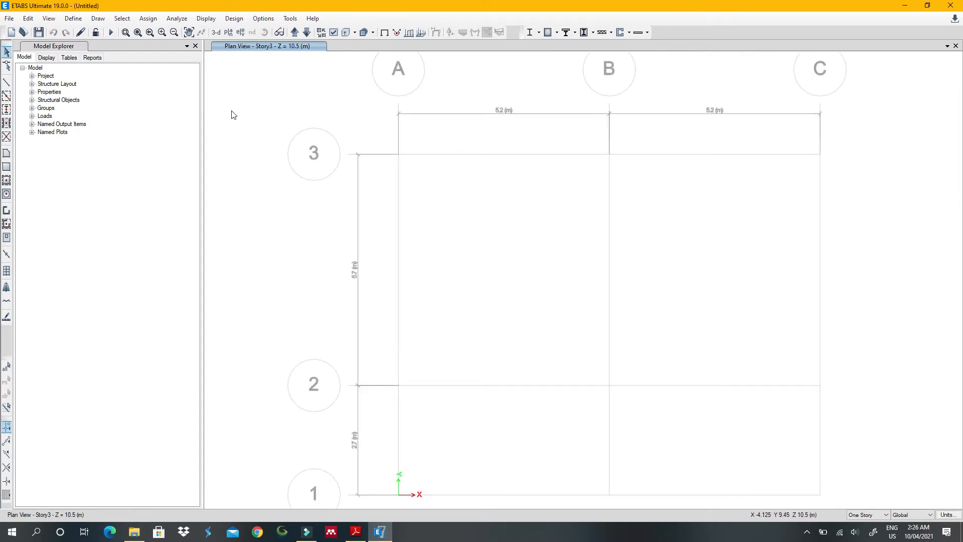
scroll(316, 125, "down", 2)
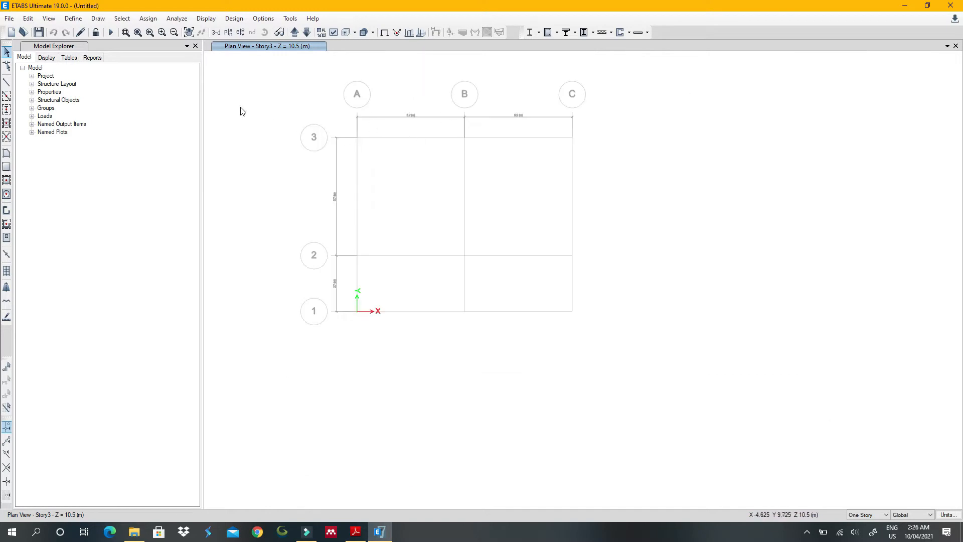
Open the 4000Psi material from the material definitions and rename it 25C Concrete.
left_click(73, 18)
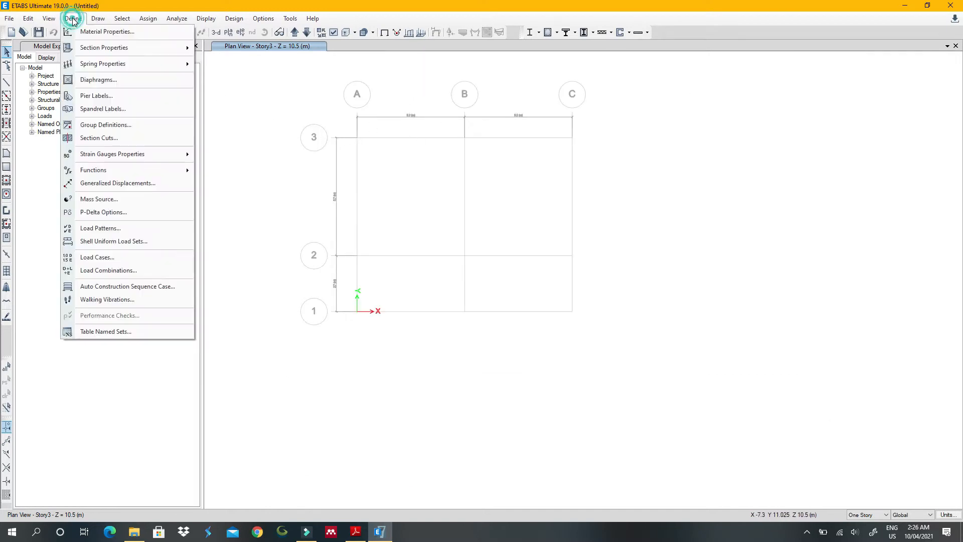
left_click(80, 32)
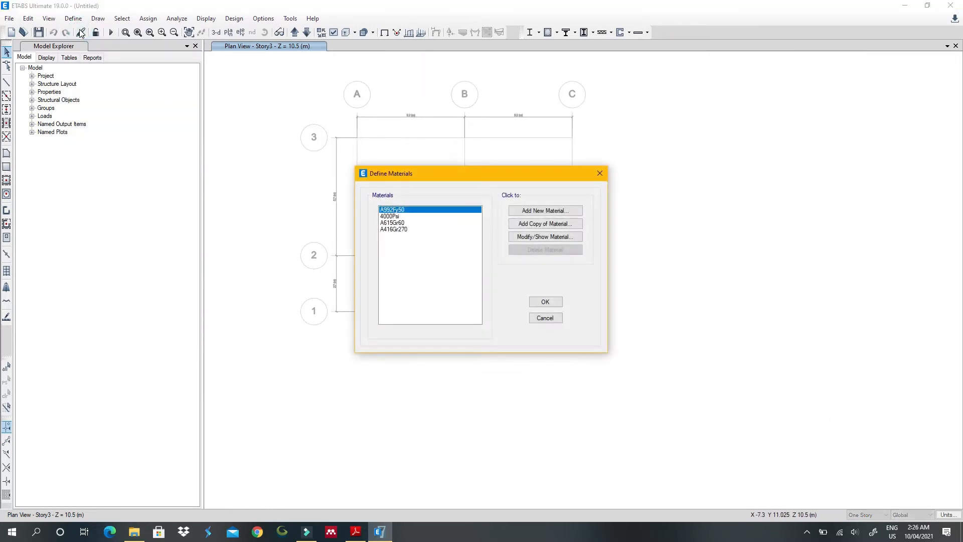
left_click(401, 217)
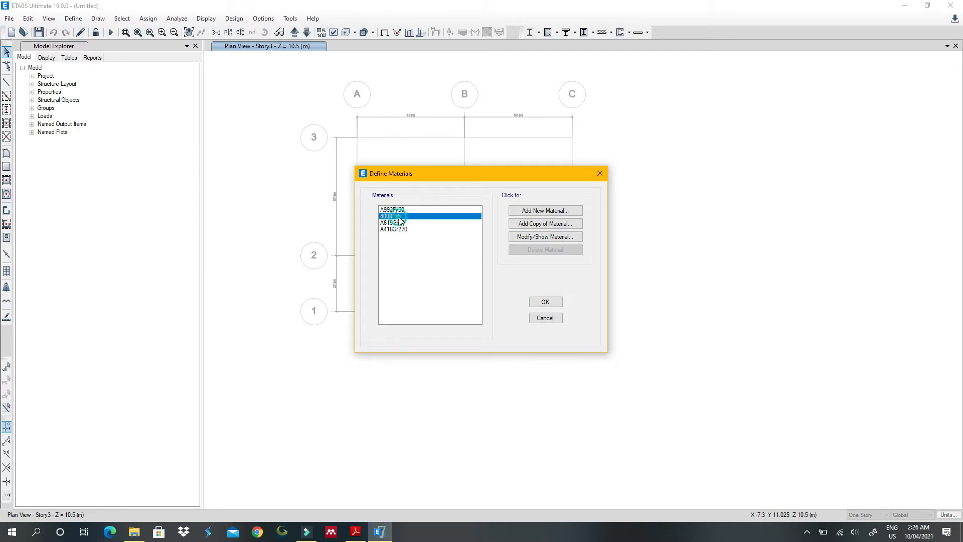
left_click(528, 236)
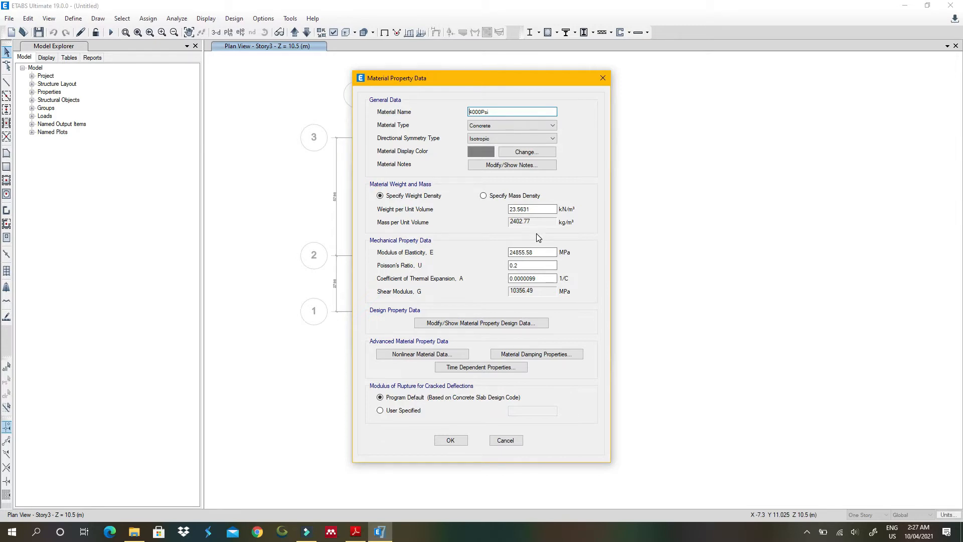
double_click(500, 116)
type("Grade")
type("25C Concrete")
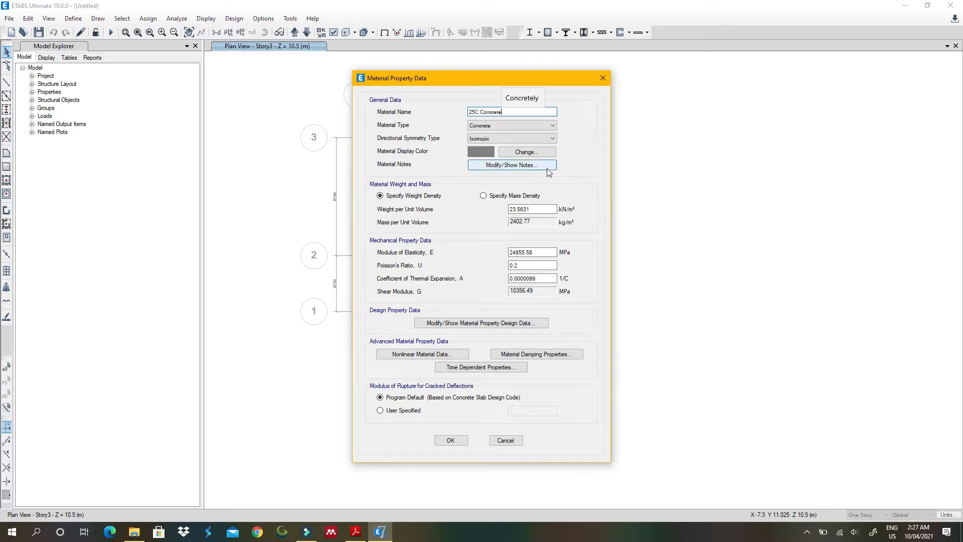
Review the material type choices for 25C Concrete, keep Concrete, and accept the material properties.
left_click(531, 122)
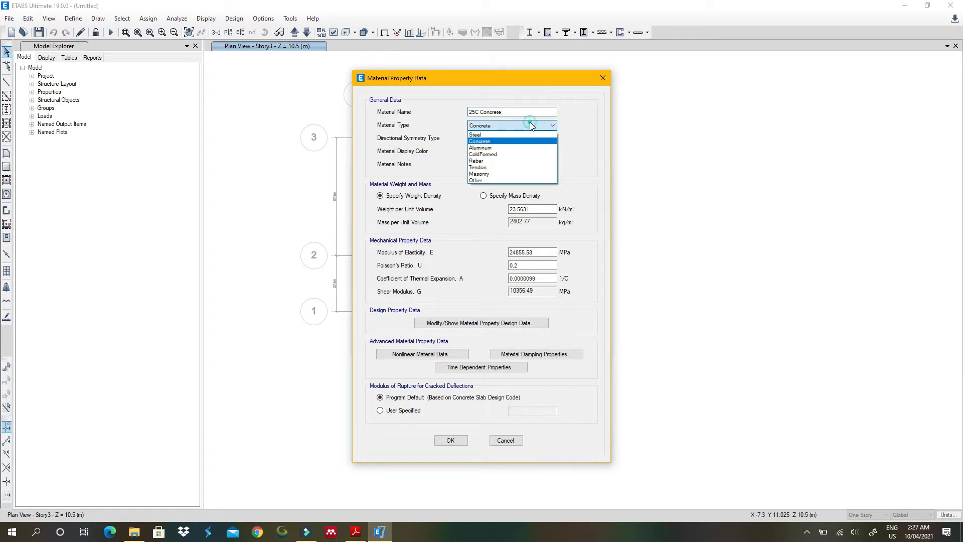
left_click(530, 123)
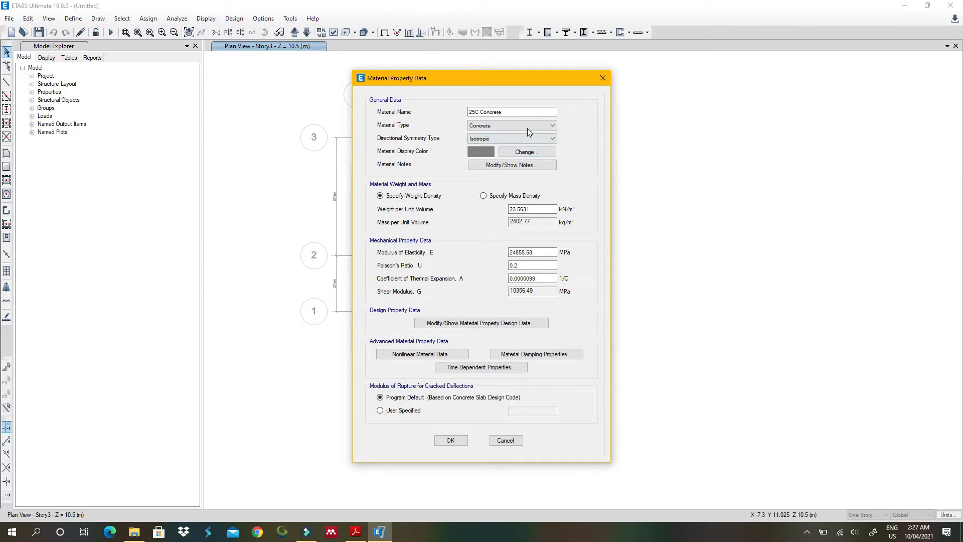
left_click(528, 129)
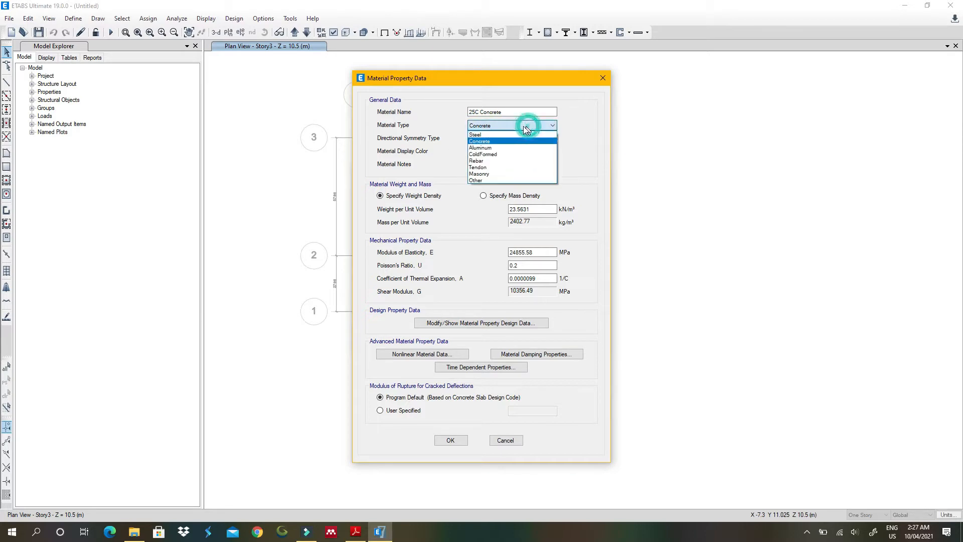
left_click(554, 126)
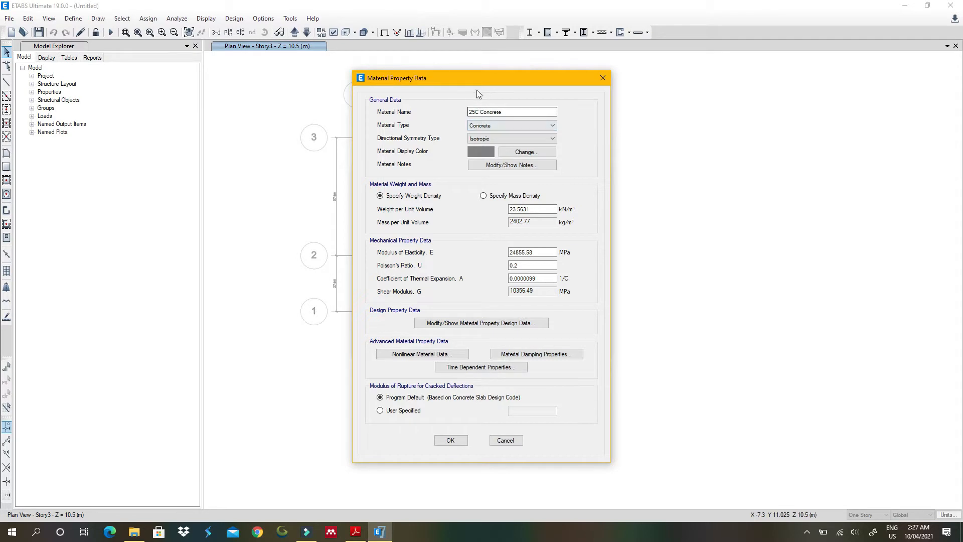
left_click(450, 441)
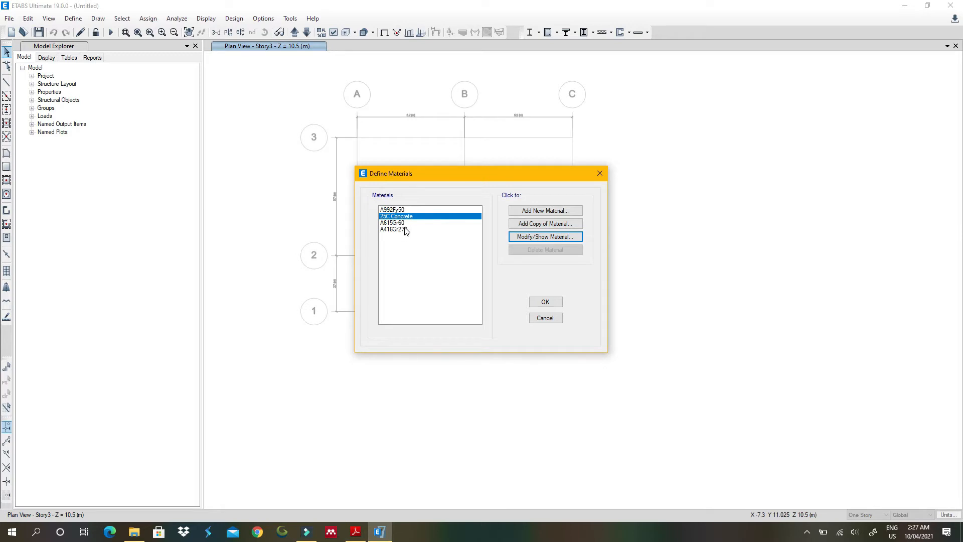
Rename the A992Fy50 material Rebars and change its material type to Rebar.
left_click(396, 209)
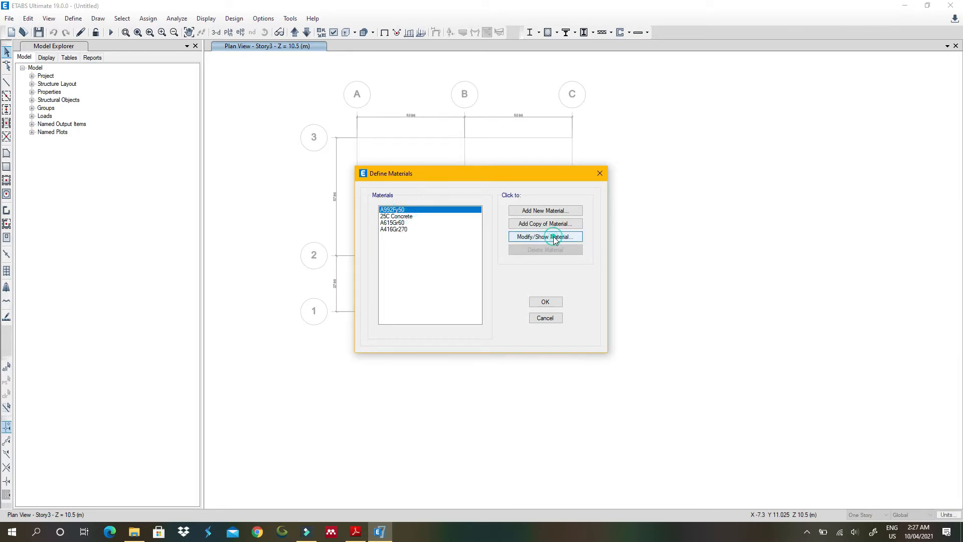
left_click(552, 237)
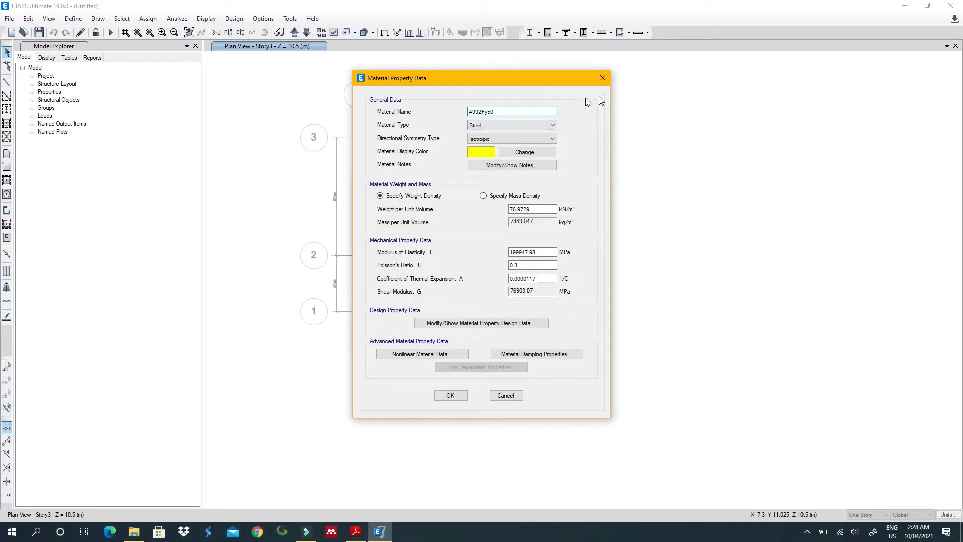
double_click(522, 111)
type("Rebars")
left_click(489, 124)
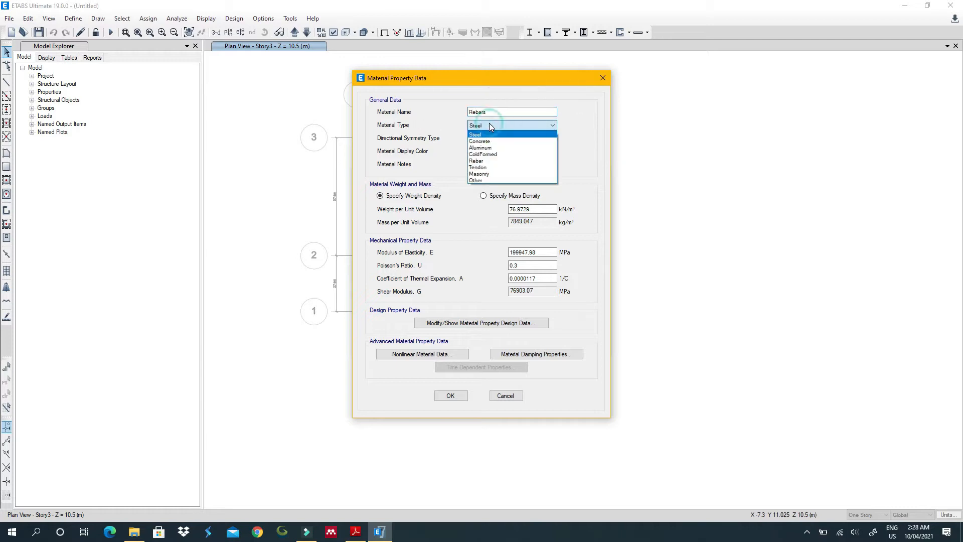
left_click(504, 162)
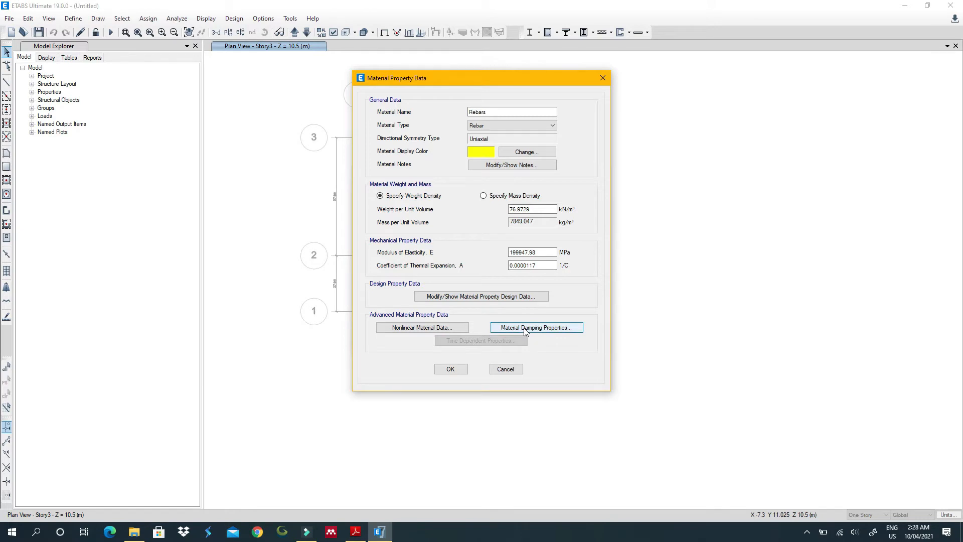
Review the rebar material's design strengths, rename the material Rebars 460fy, and accept the material definitions.
left_click(487, 298)
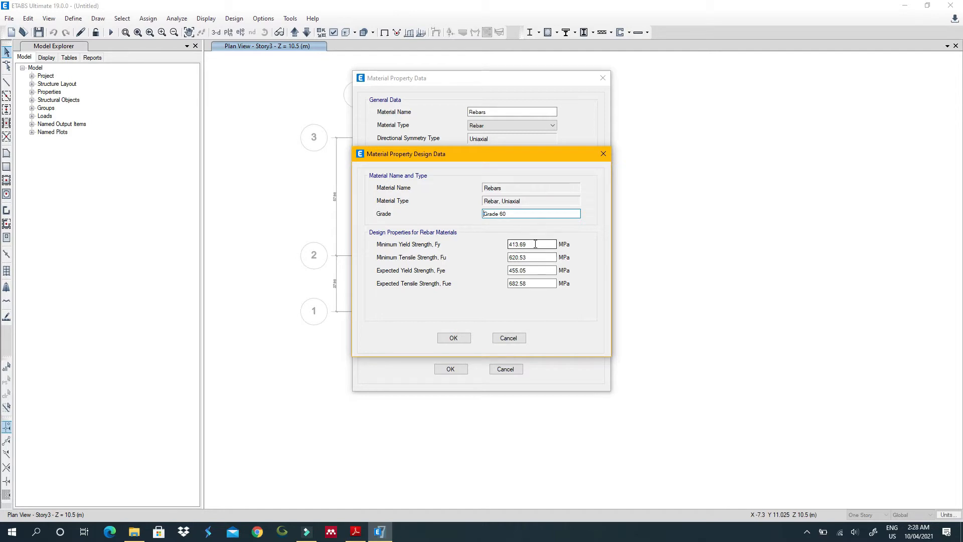
left_click(454, 337)
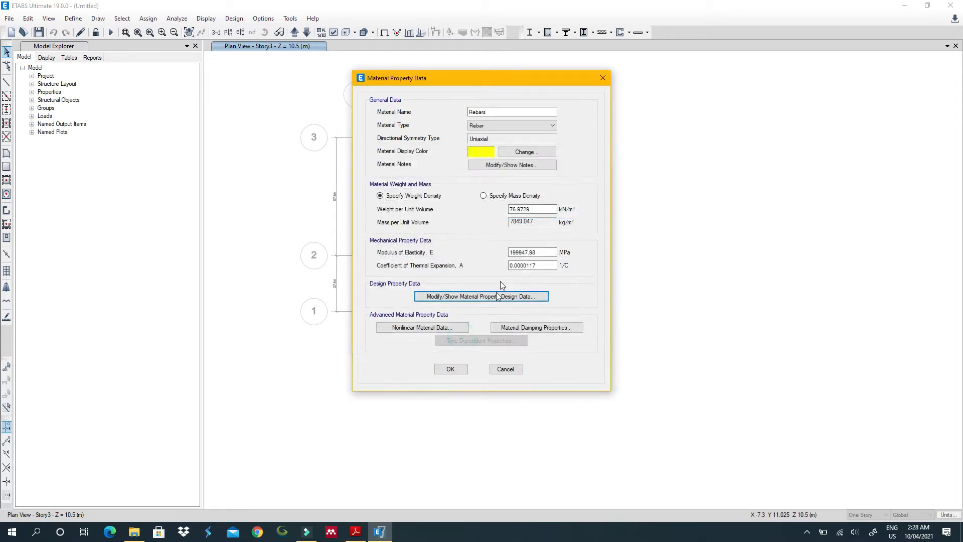
left_click(499, 112)
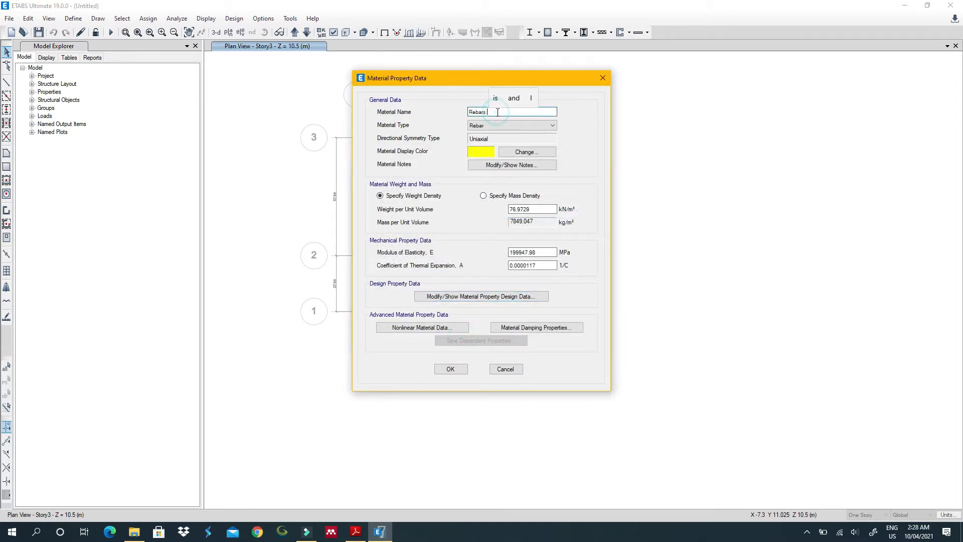
type("460fy")
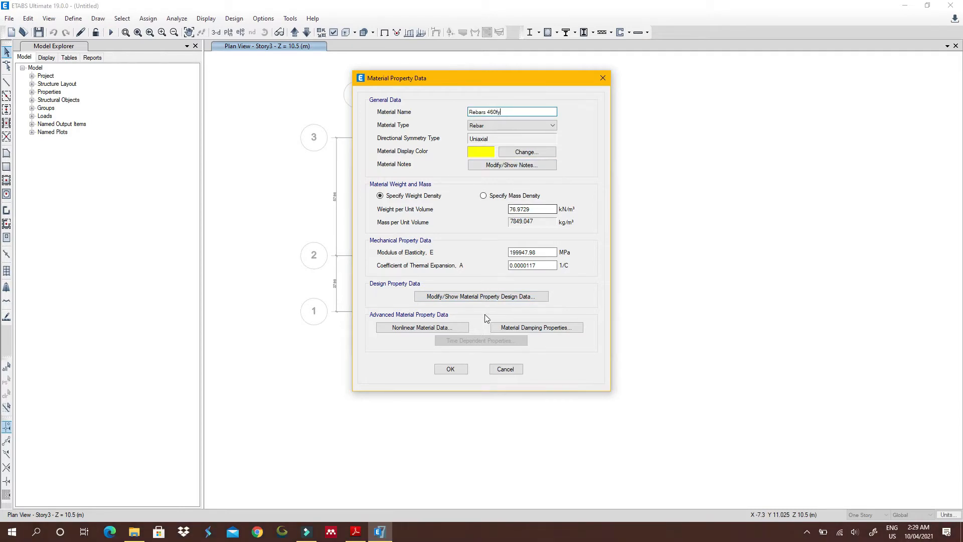
left_click(457, 372)
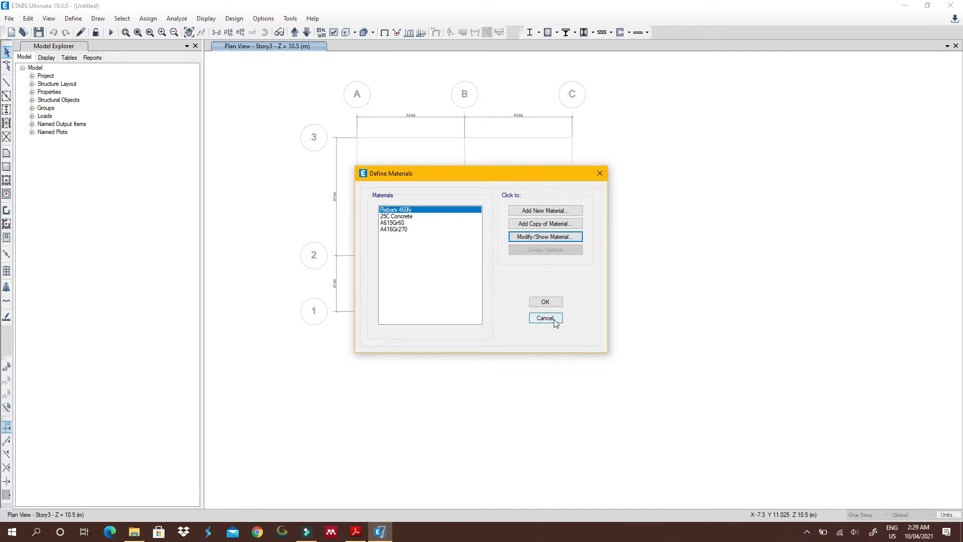
left_click(550, 301)
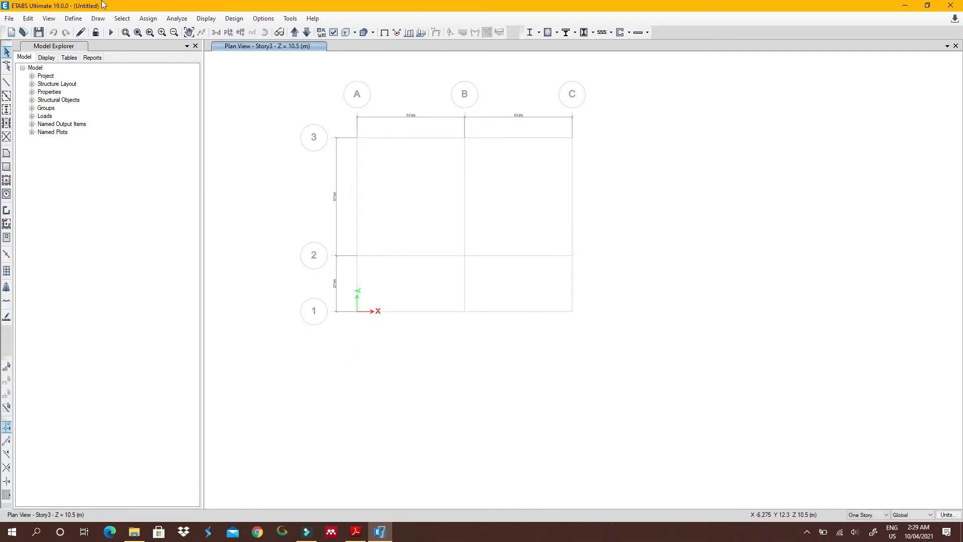
Open the ConcCol section from the frame section definitions and rename it Column 200x300.
left_click(74, 19)
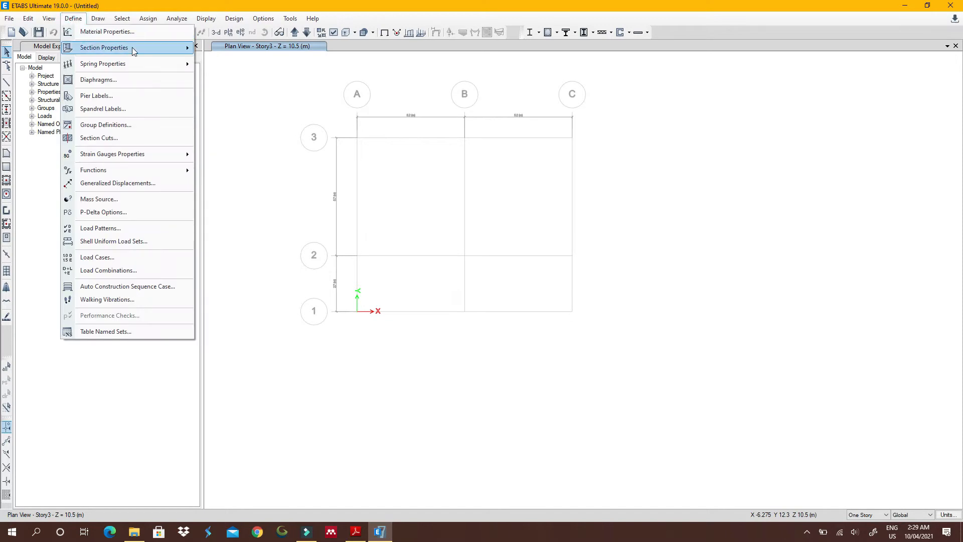
mouse_move(132, 48)
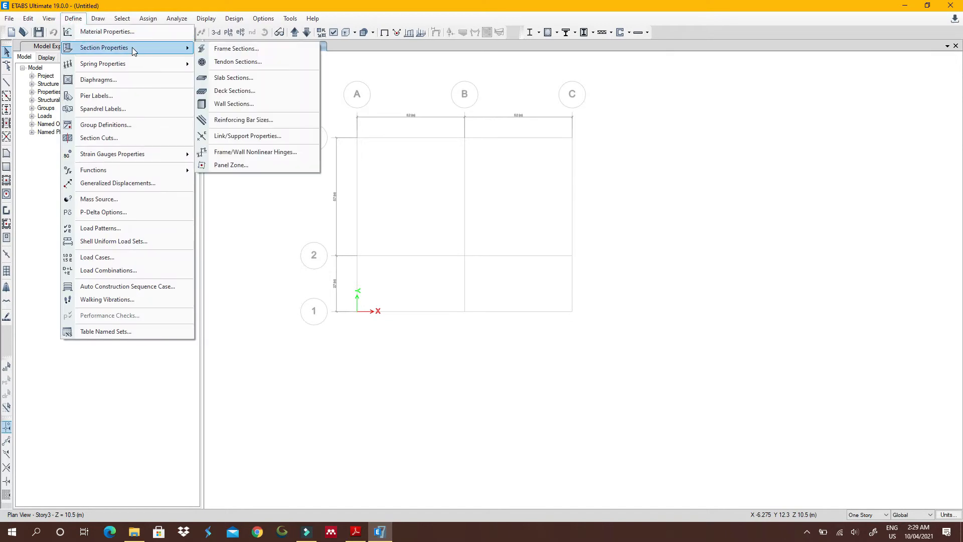
left_click(198, 51)
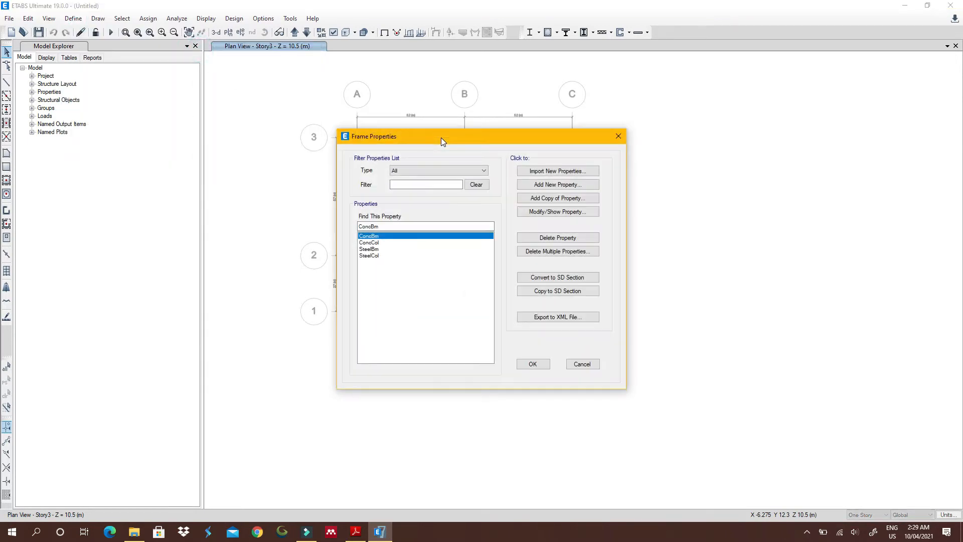
left_click(392, 242)
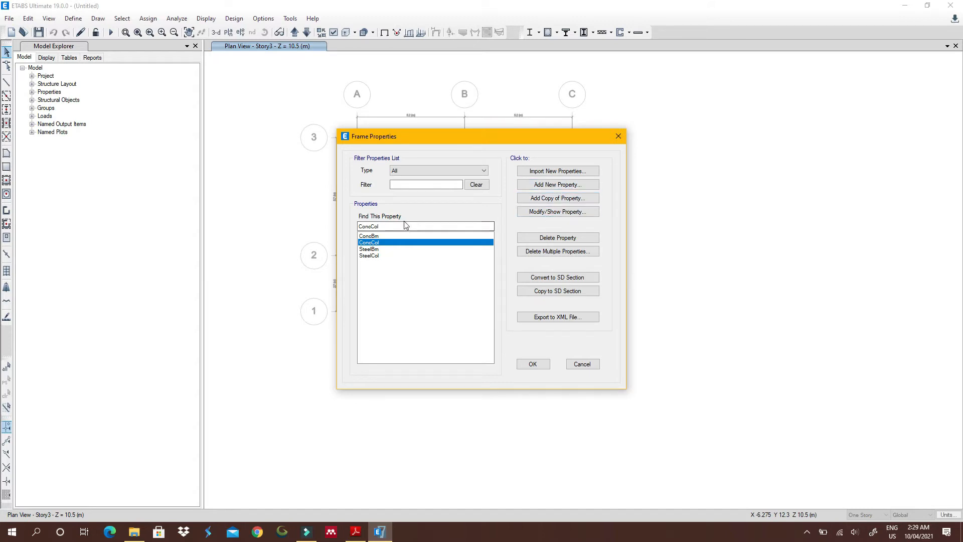
left_click(562, 213)
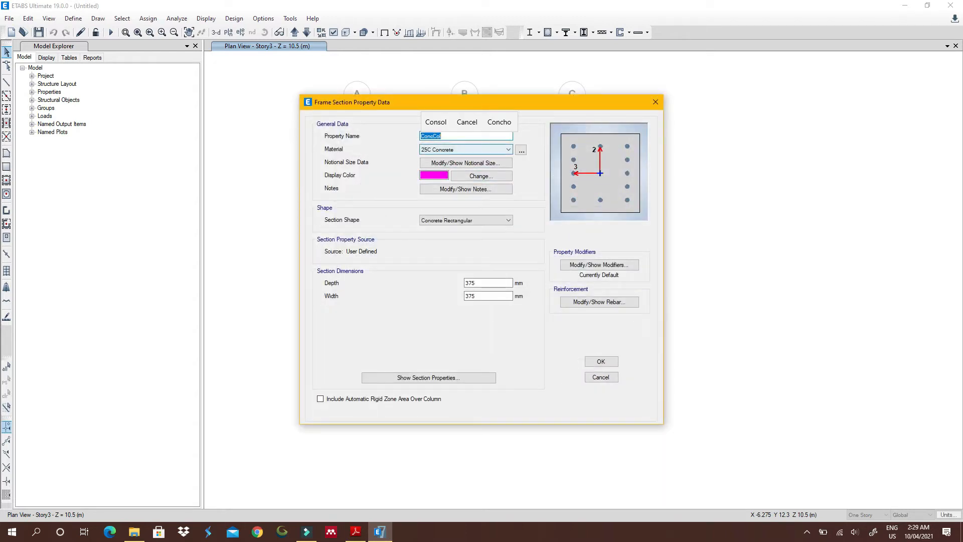
type("Column ")
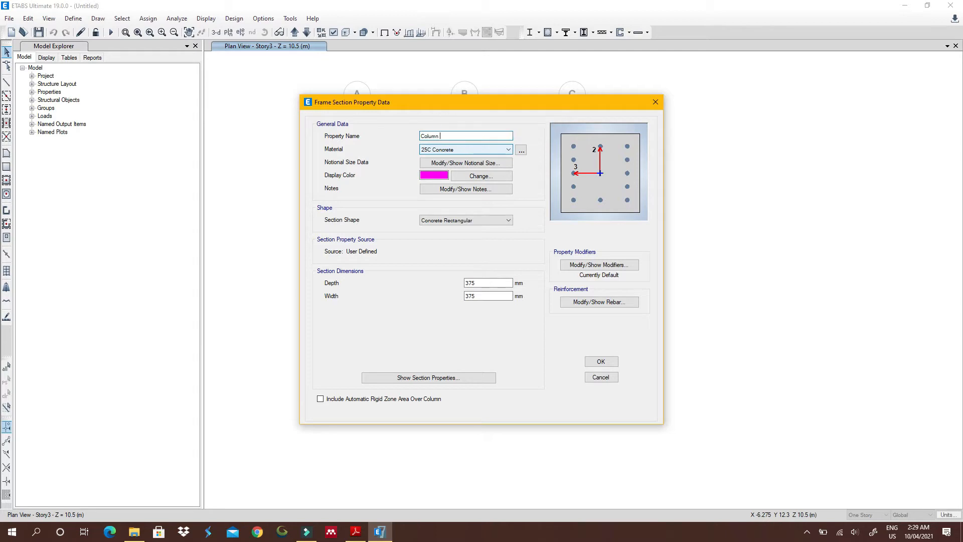
type("200x300")
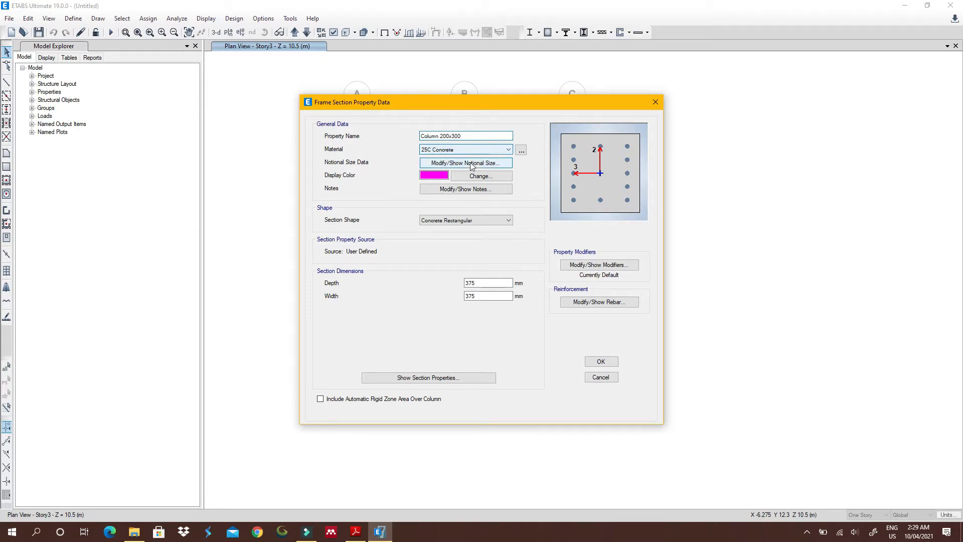
Review the material and section shape choices for Column 200x300, keeping 25C Concrete and Concrete Rectangular.
left_click(495, 149)
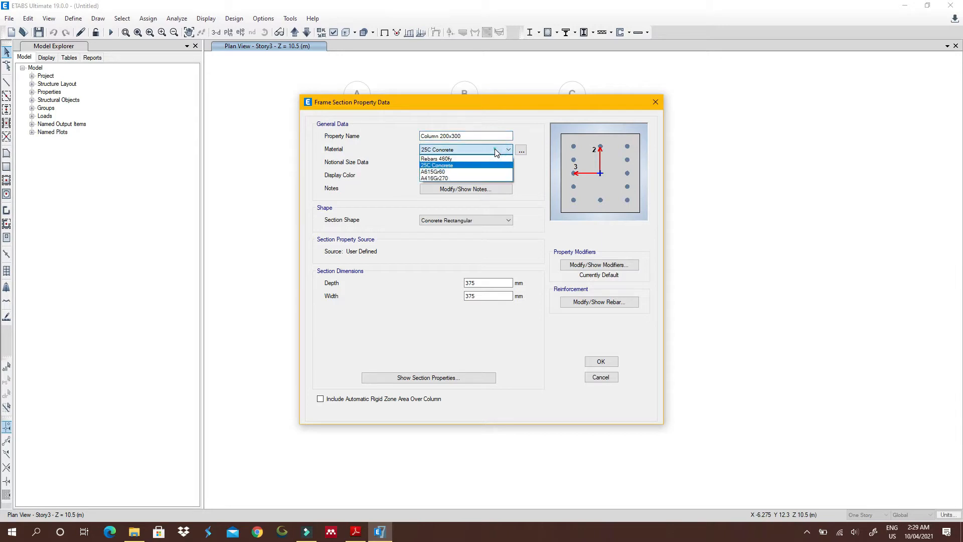
left_click(467, 156)
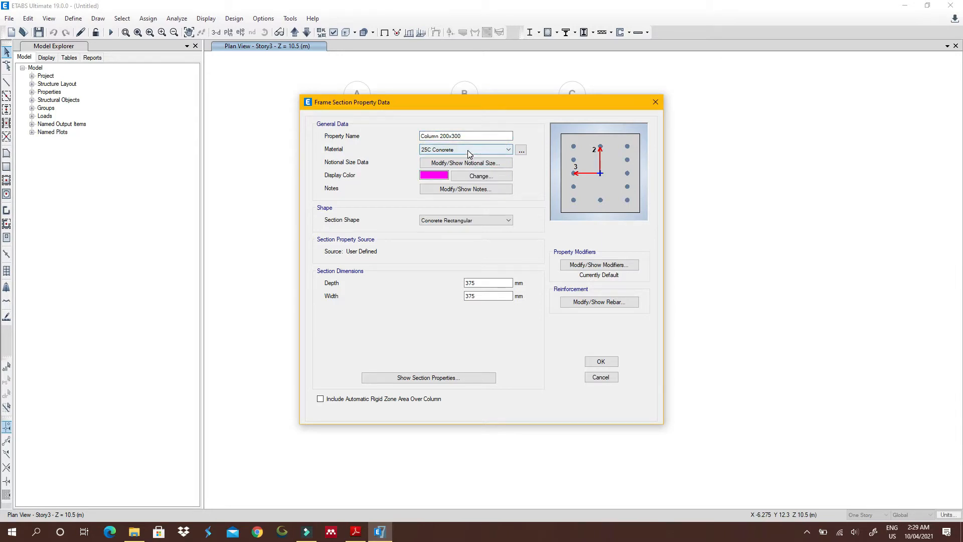
left_click(478, 149)
left_click(478, 149)
left_click(499, 221)
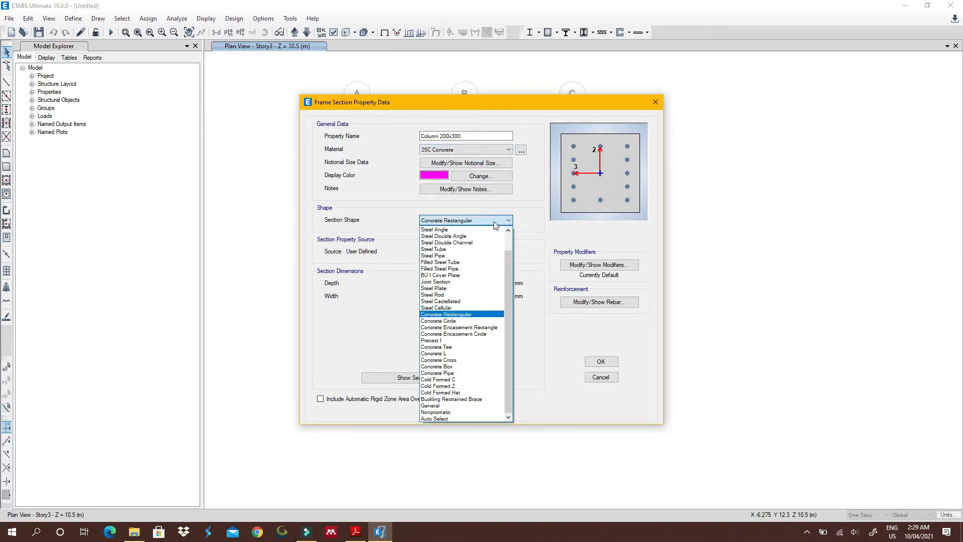
left_click(499, 219)
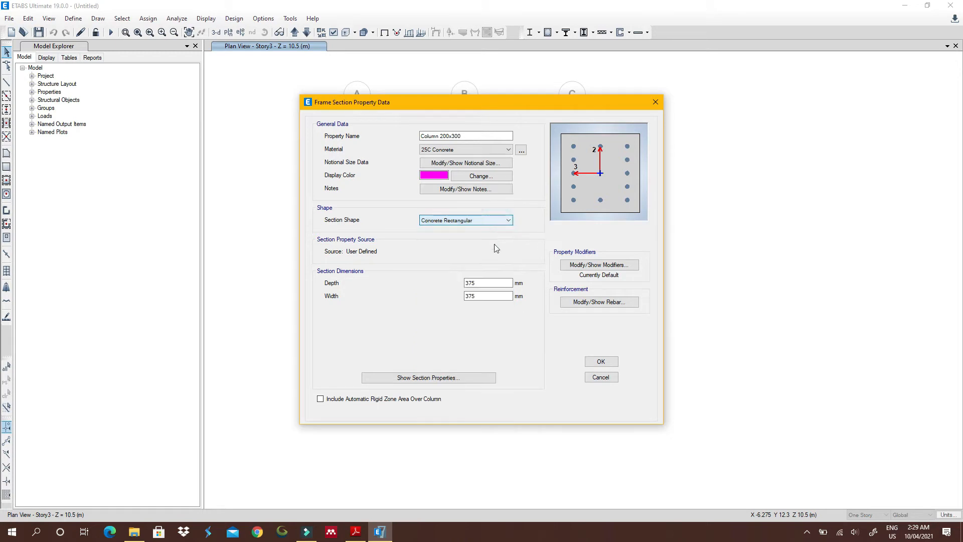
Set the column section's depth to 200 mm and width to 300 mm.
double_click(498, 283)
type("200")
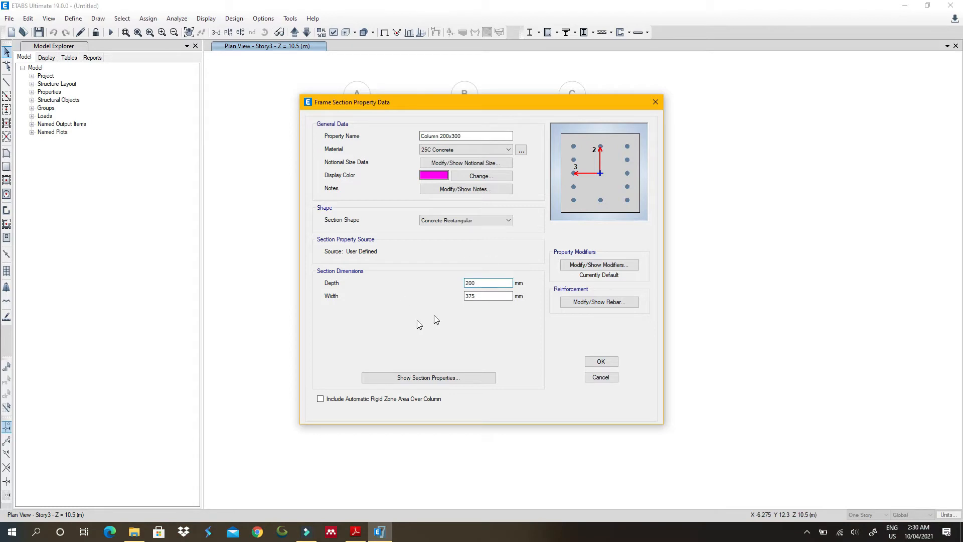
left_click(481, 296)
double_click(481, 296)
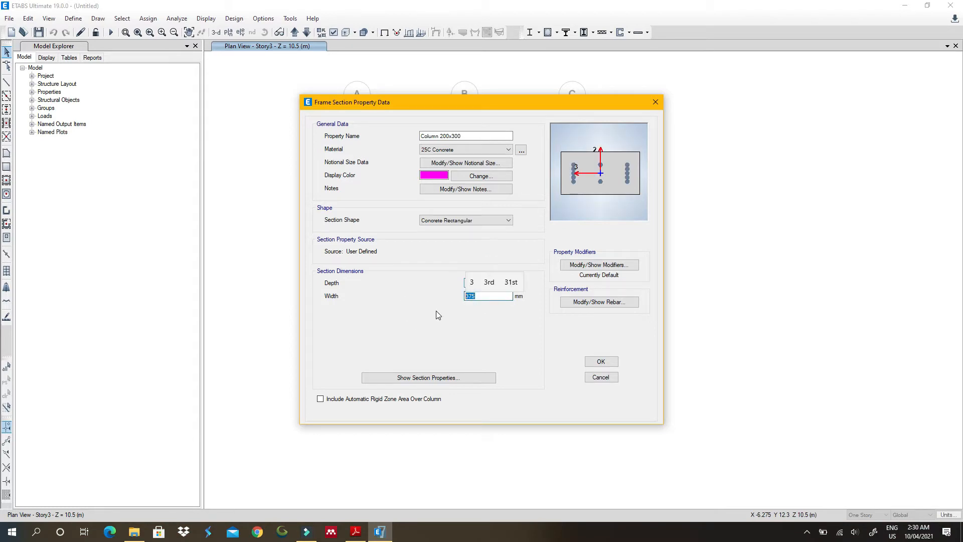
type("300")
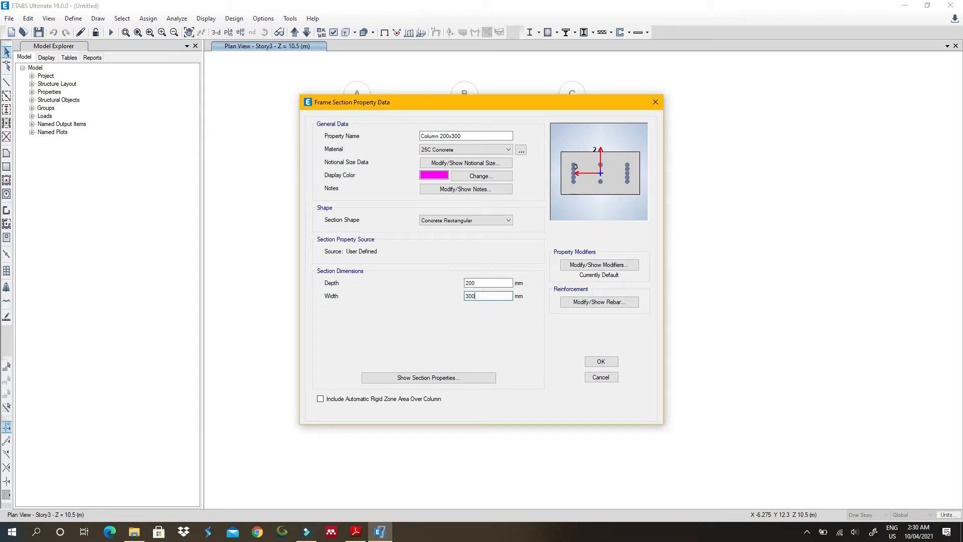
Assign Rebars 460fy to the column's longitudinal and confinement bars, and accept the reinforcement and column section.
left_click(603, 301)
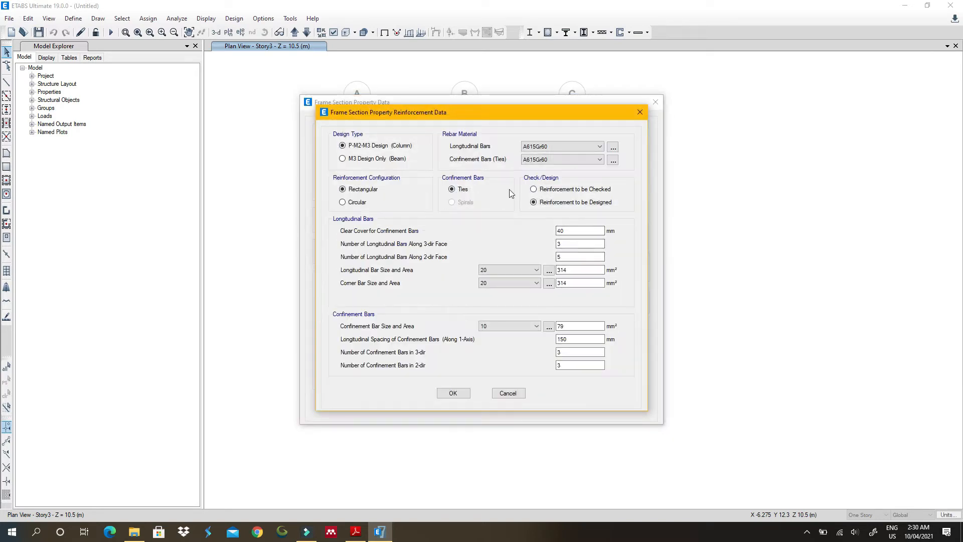
left_click(566, 146)
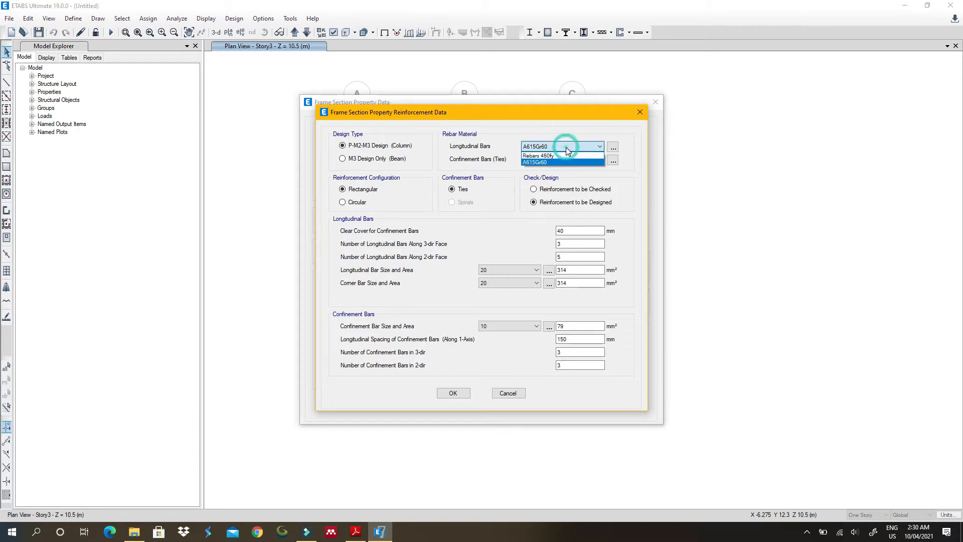
left_click(569, 155)
left_click(569, 159)
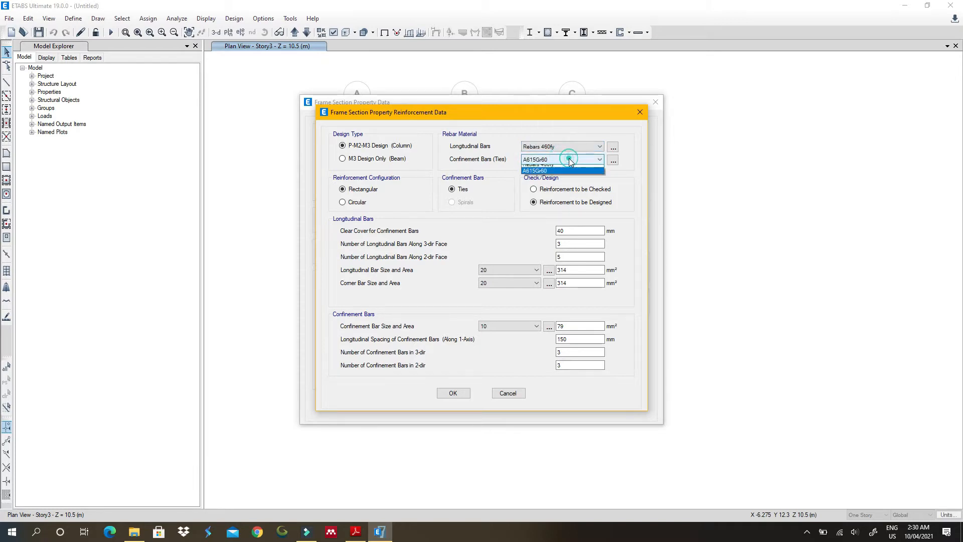
left_click(561, 168)
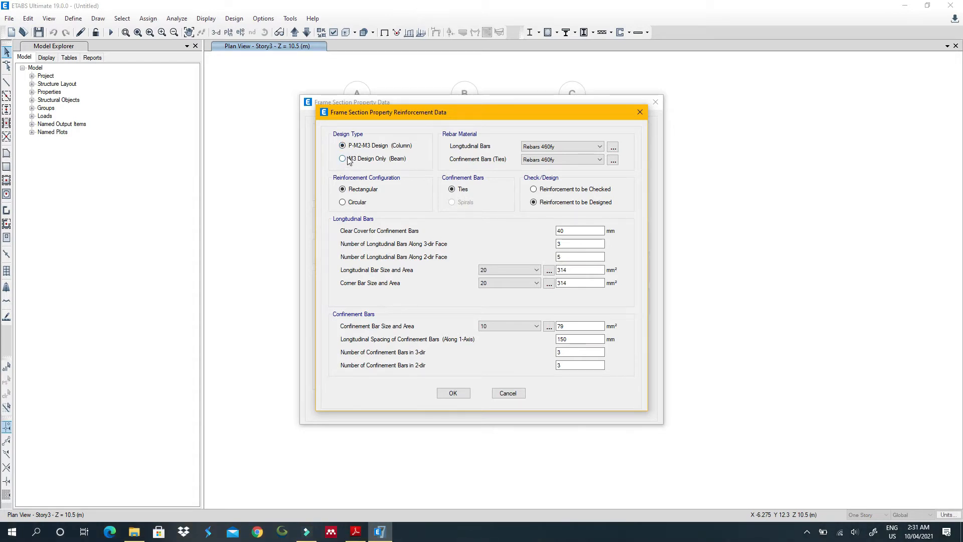
left_click(440, 394)
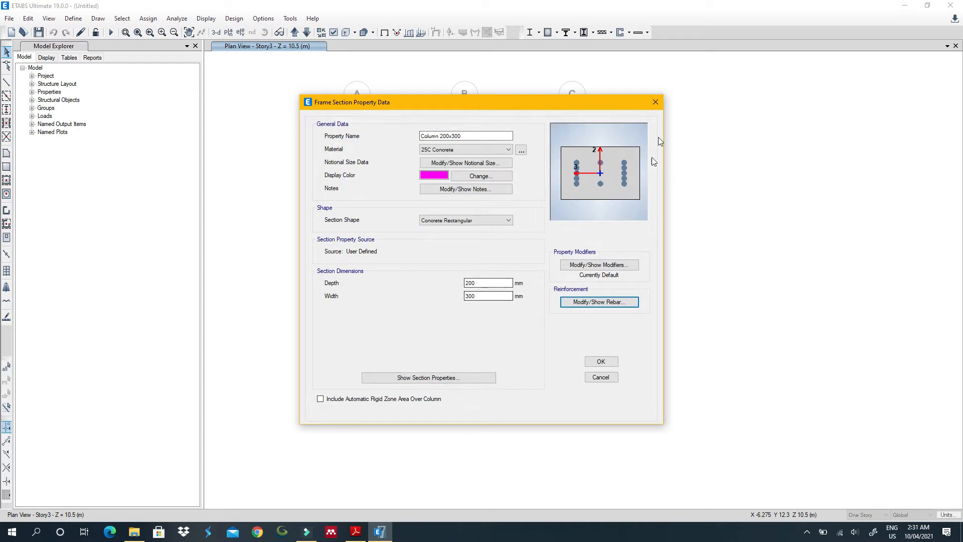
left_click(601, 361)
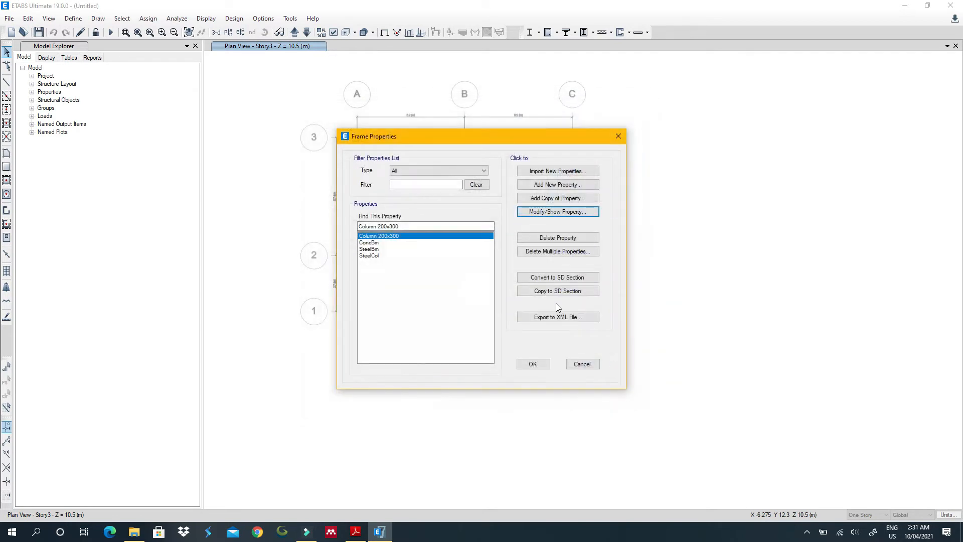
Rename the ConcBm frame section Beam 250x450 and check the beam sizes in the column and beam layout PDF.
left_click(368, 243)
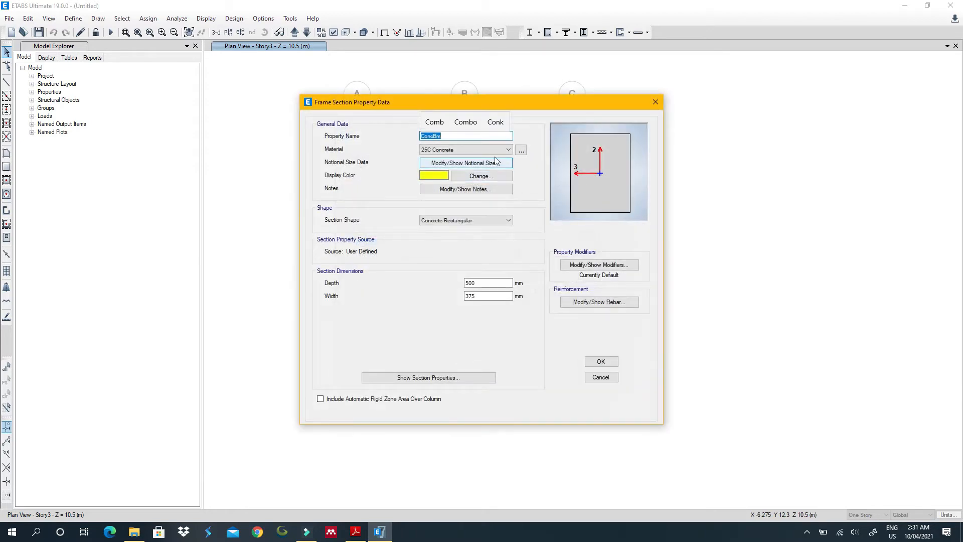
type("Bea")
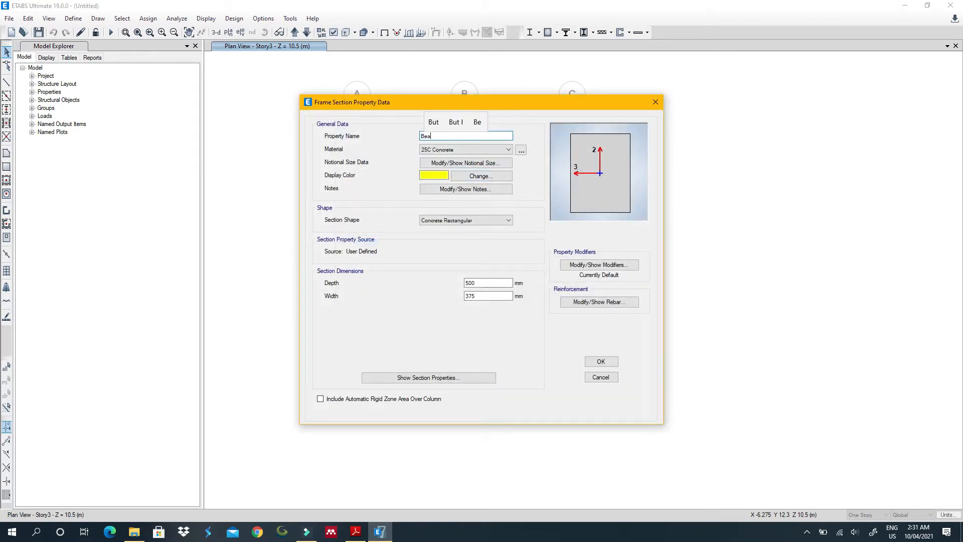
type("m 250x450")
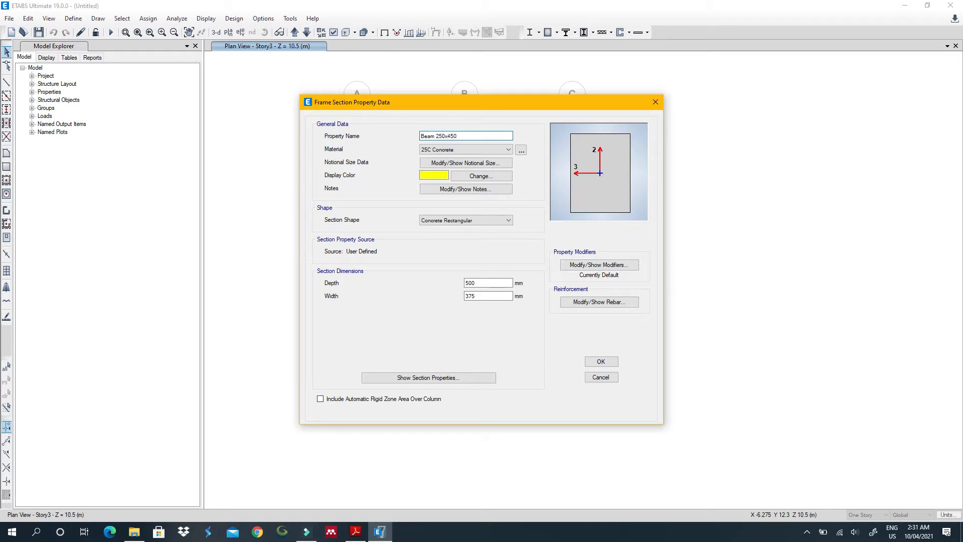
left_click(355, 532)
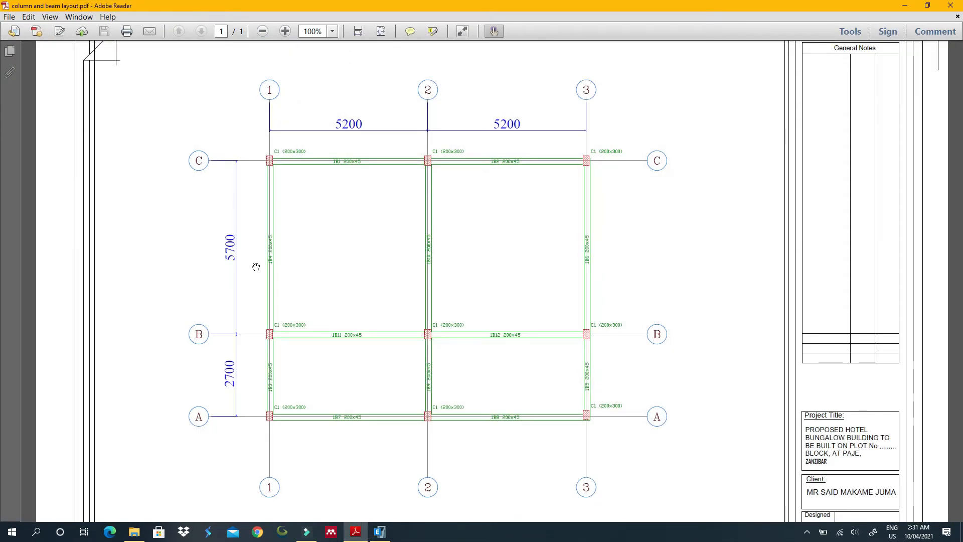
left_click(906, 5)
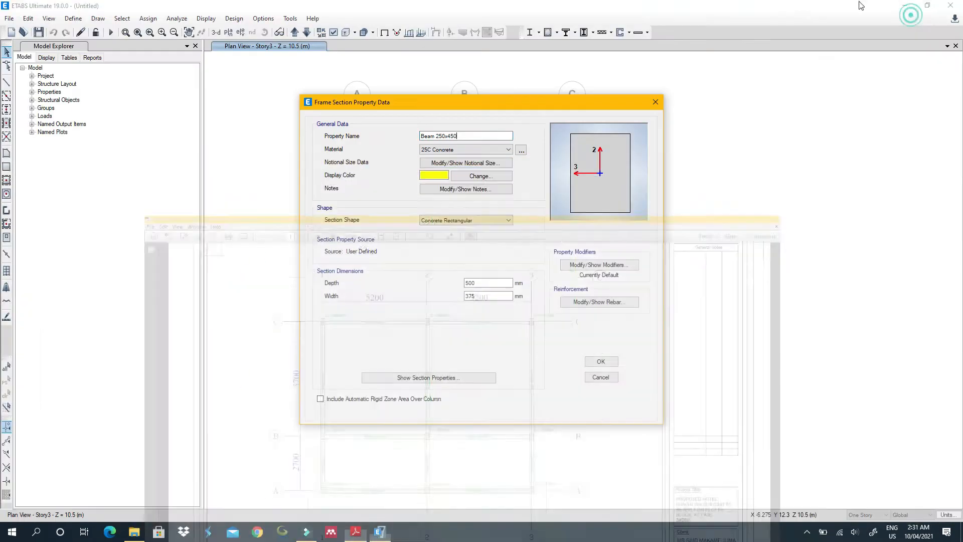
Keep 25C Concrete as the beam's material and set its depth to 450 mm and width to 250 mm.
left_click(493, 152)
left_click(493, 153)
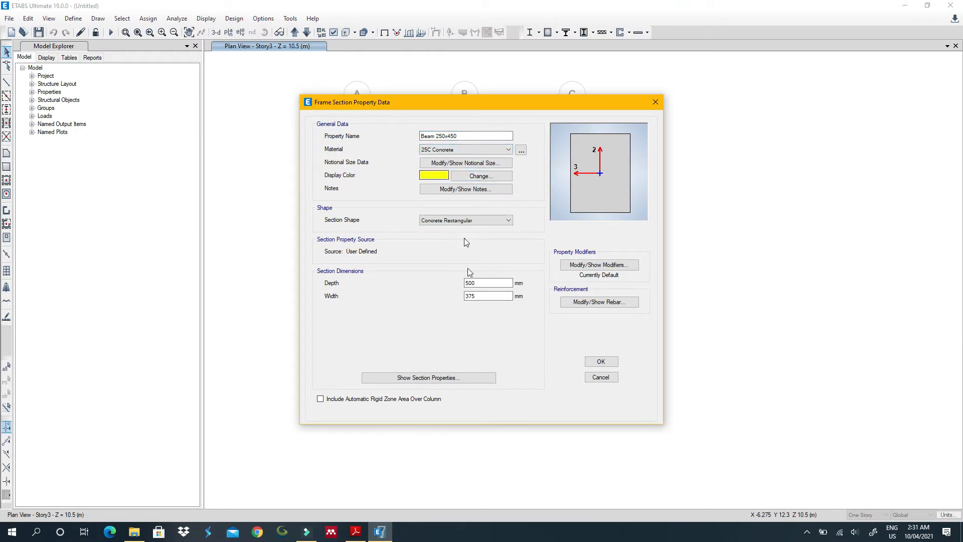
left_click_drag(478, 284, 453, 284)
type("450")
left_click_drag(493, 296, 454, 302)
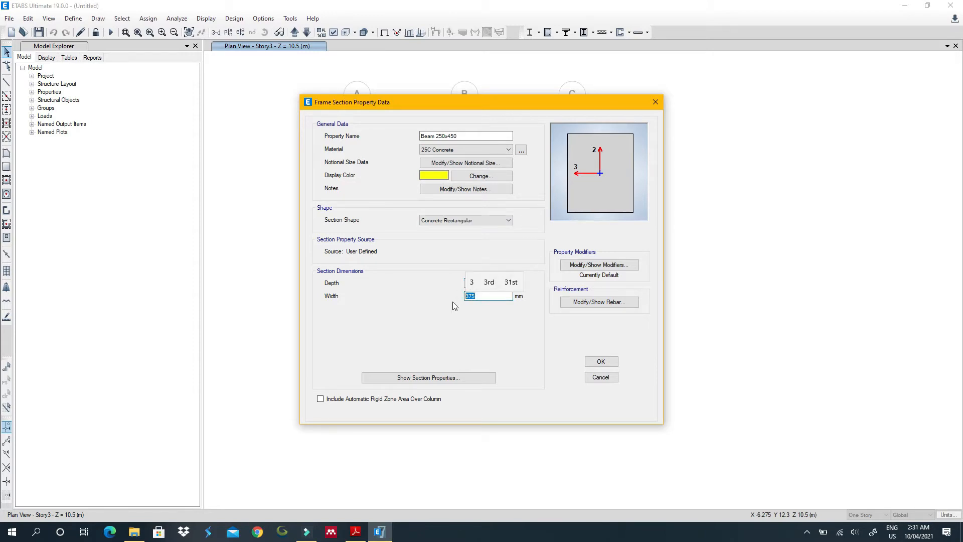
type("250")
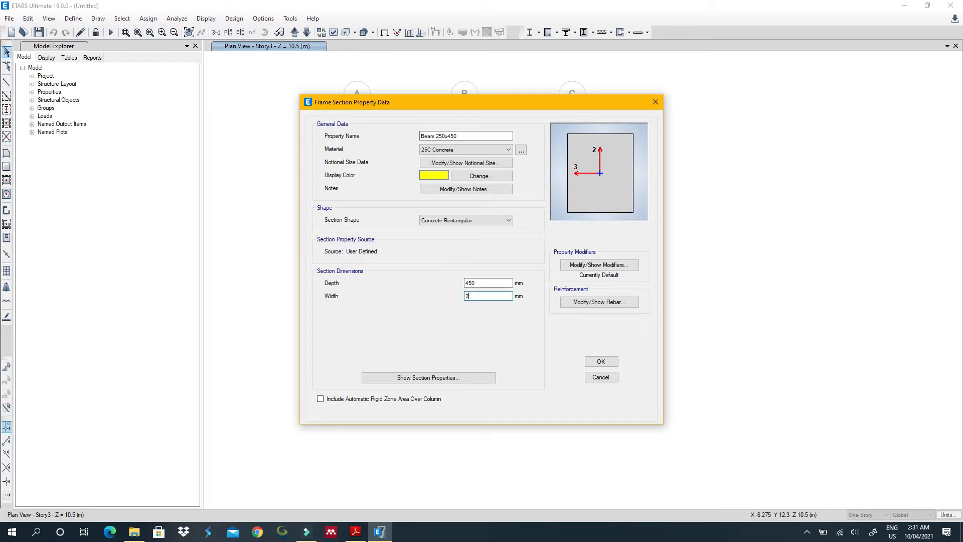
Assign Rebars 460fy to the beam section's longitudinal bars and confinement ties.
left_click(577, 302)
left_click(560, 146)
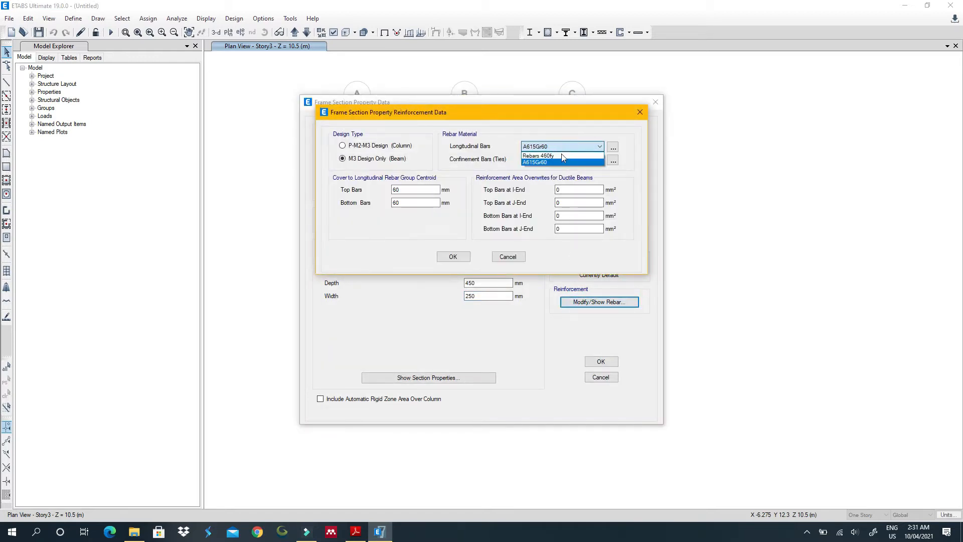
left_click(559, 153)
left_click(559, 160)
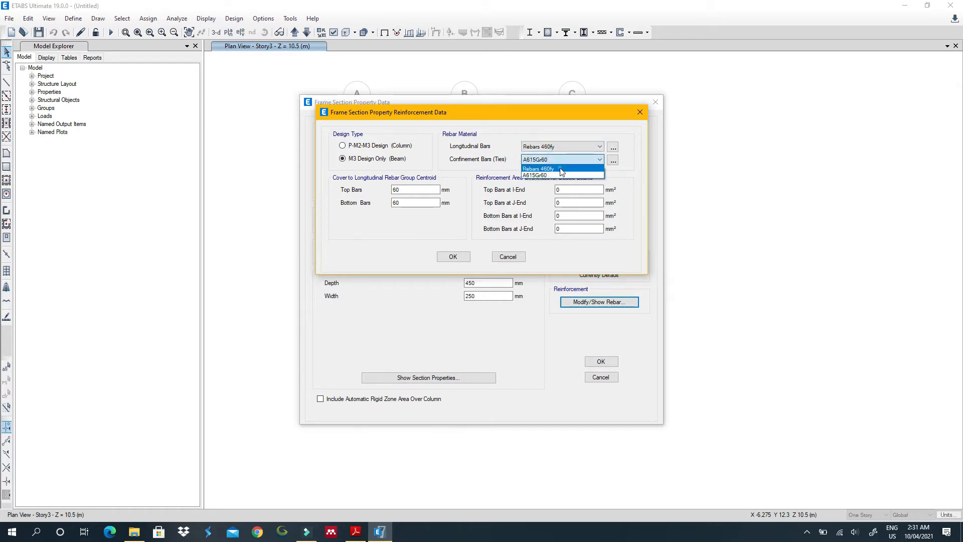
left_click(559, 166)
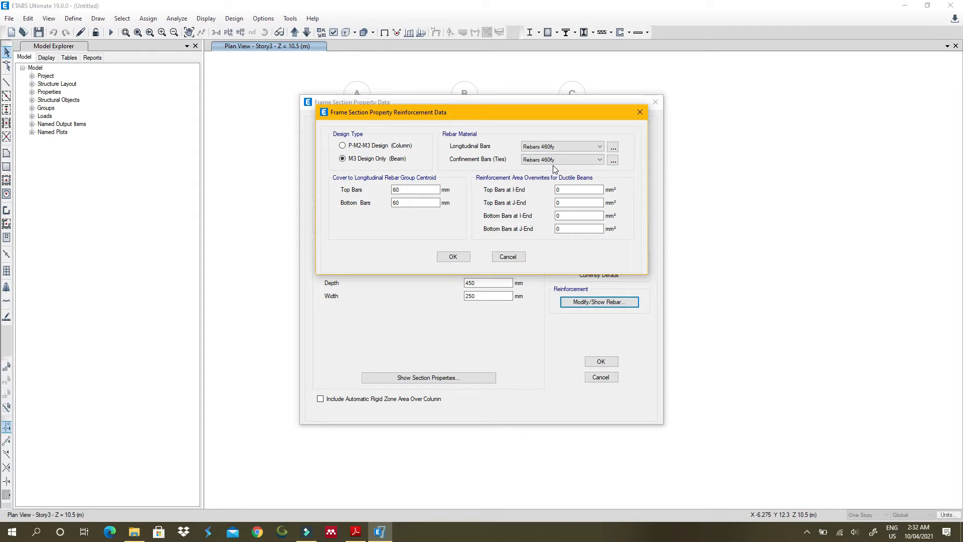
Set the beam's top and bottom rebar cover to 25 mm each and accept the reinforcement data.
double_click(413, 191)
type("25")
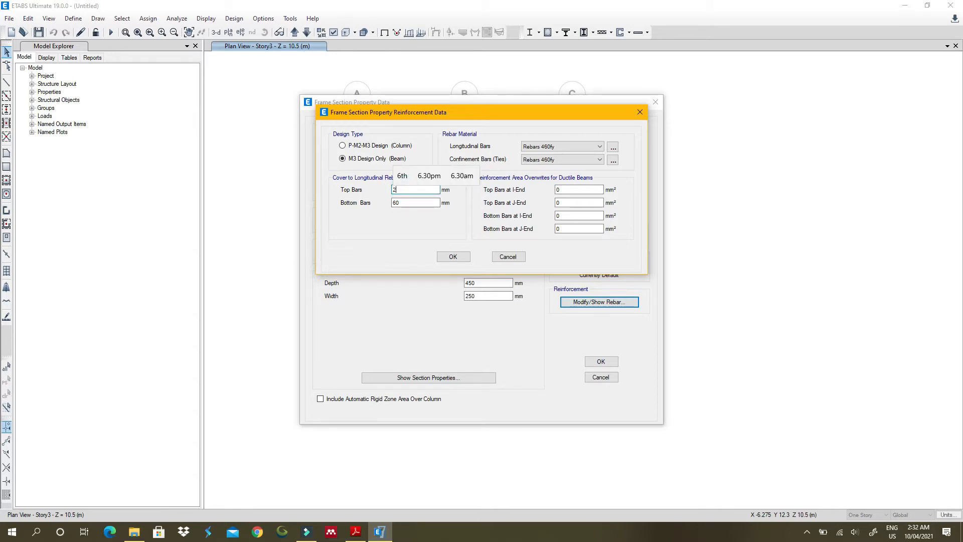
left_click(411, 201)
double_click(410, 201)
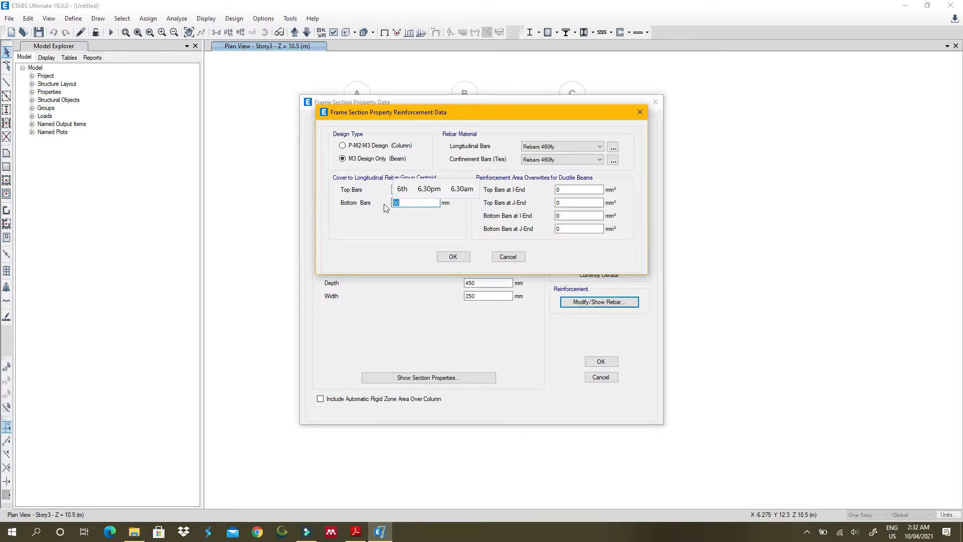
type("25")
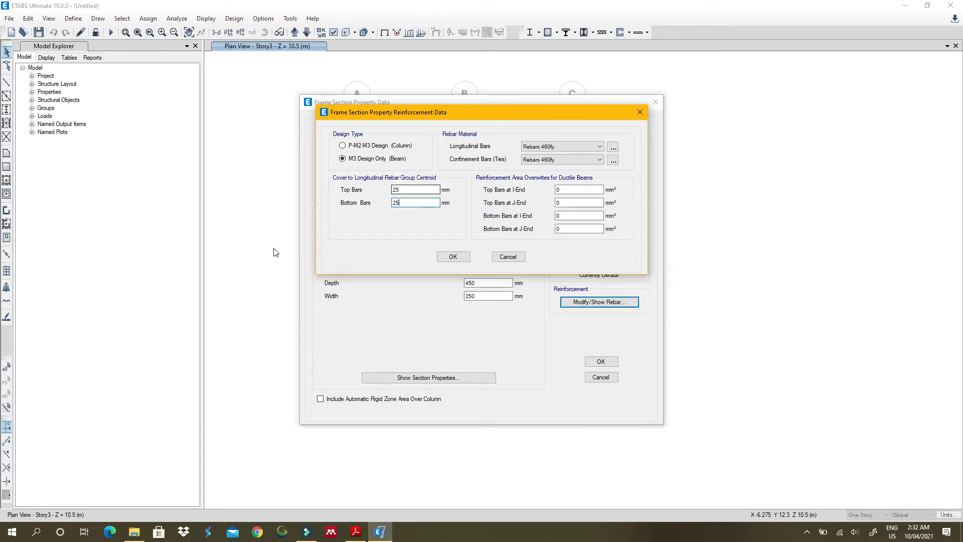
left_click(464, 257)
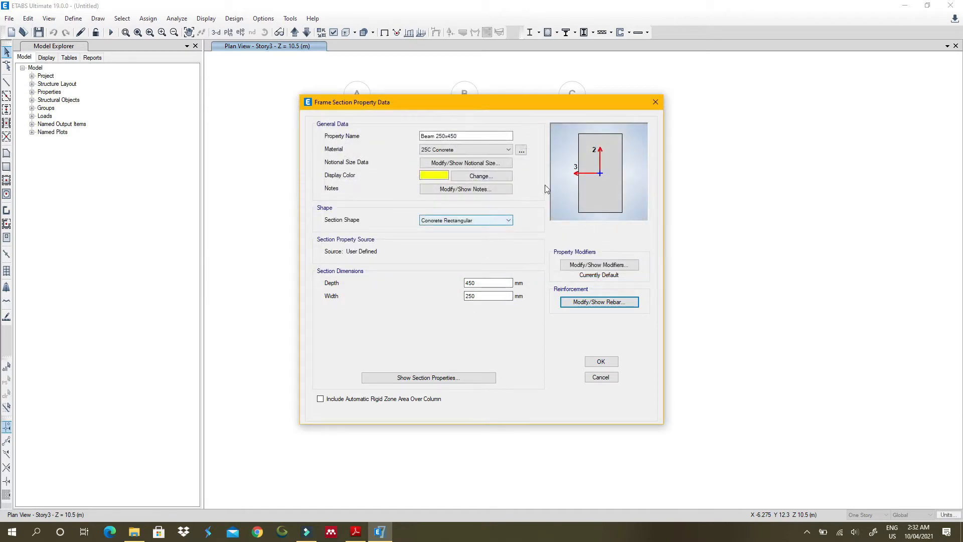
Accept the Beam 250x450 section, close the frame properties, and open the existing Slab1 slab property for modification.
left_click(601, 360)
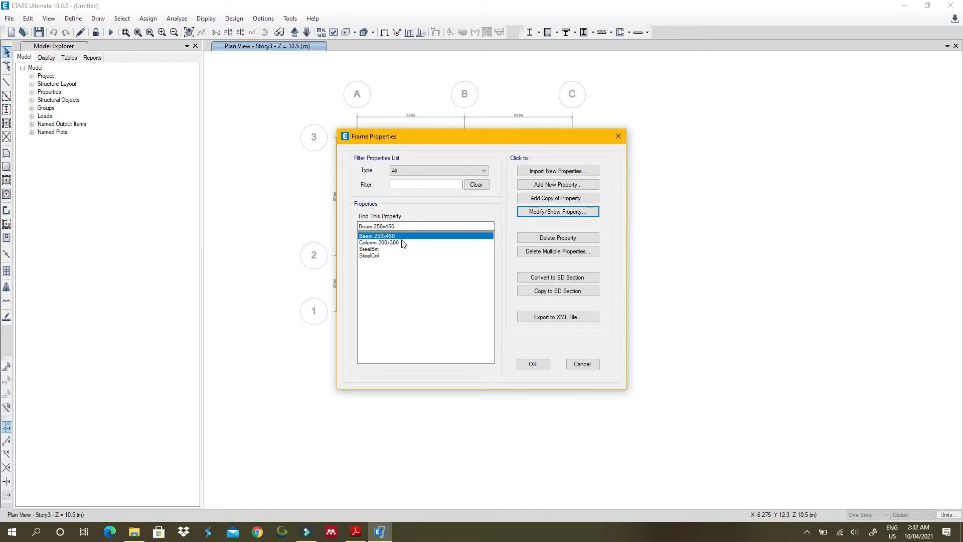
left_click(545, 362)
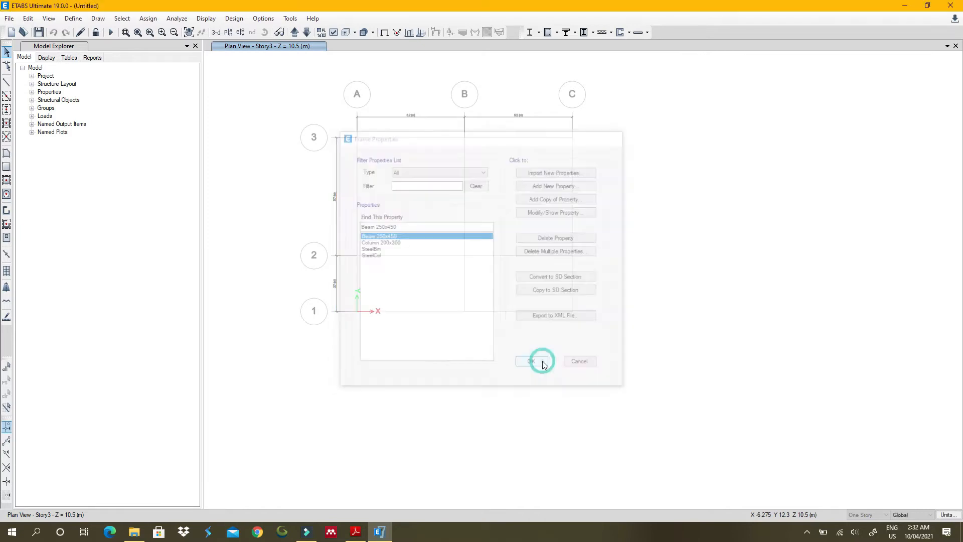
left_click(73, 18)
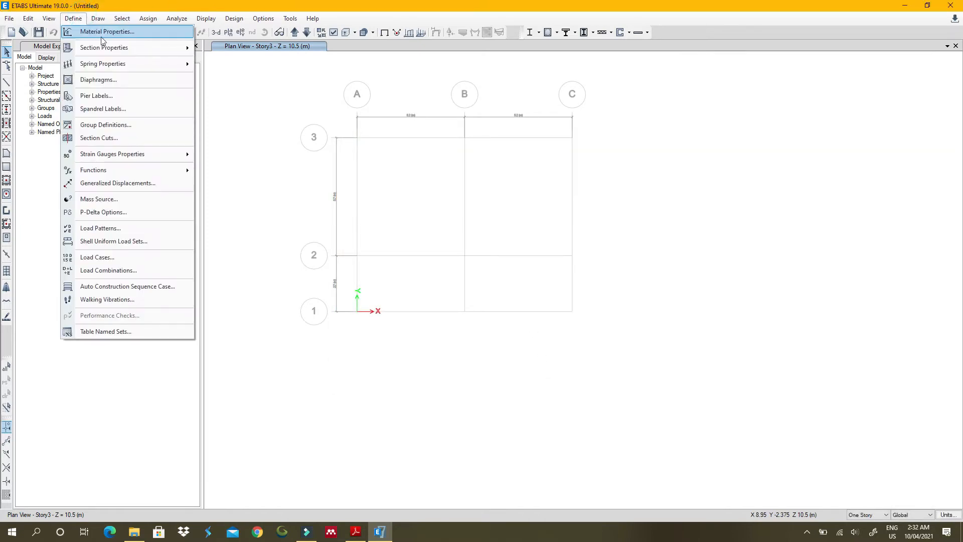
mouse_move(151, 47)
left_click(264, 77)
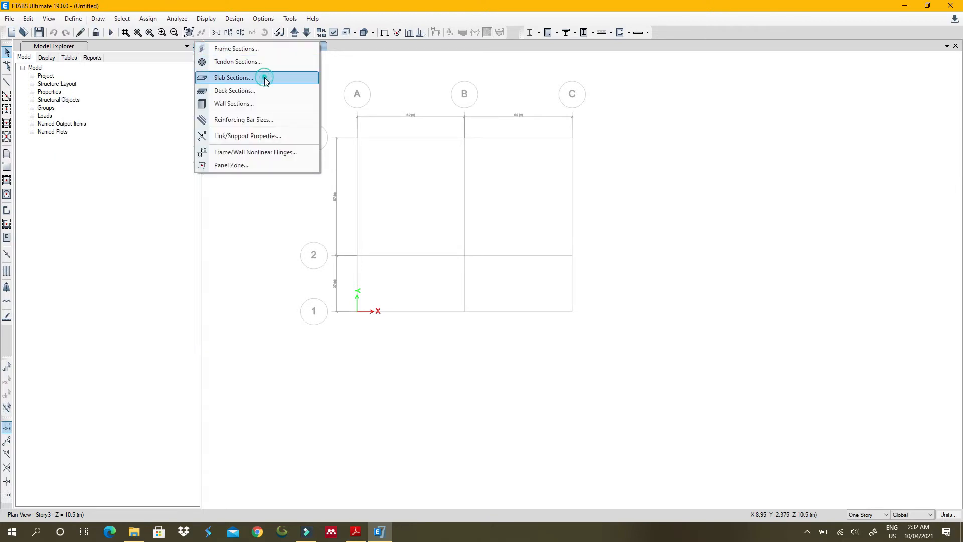
left_click(409, 234)
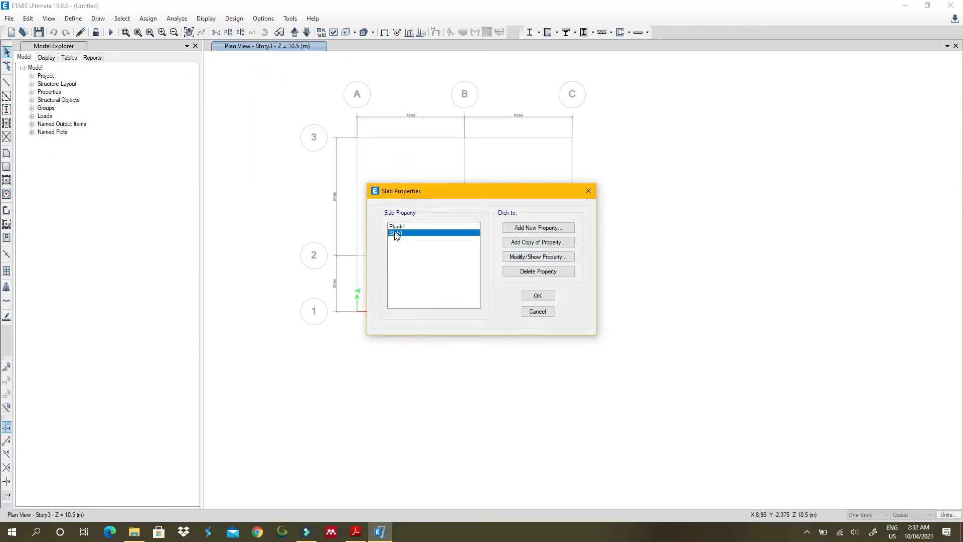
left_click(522, 258)
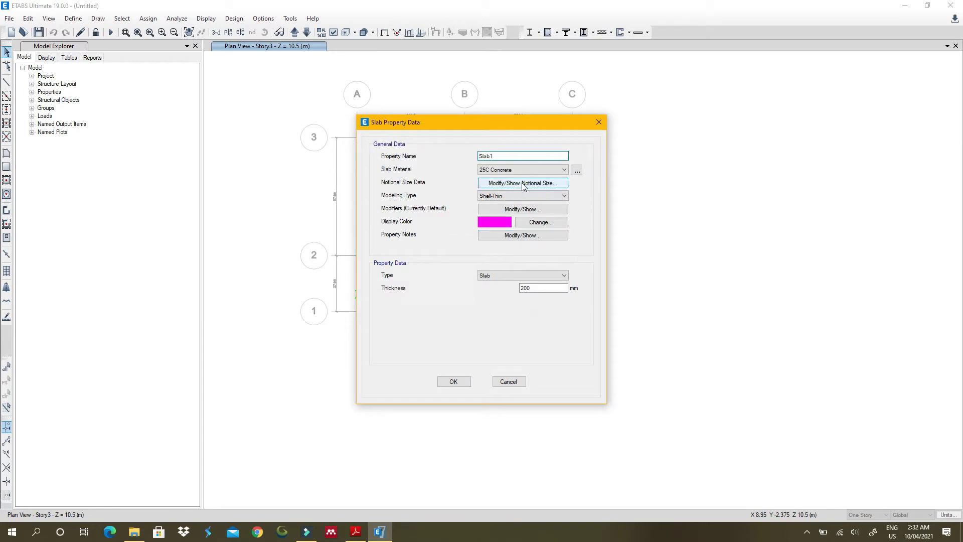
Keep 25C Concrete as the Slab1 material and Shell-Thin as its modeling type.
left_click(521, 171)
left_click(519, 176)
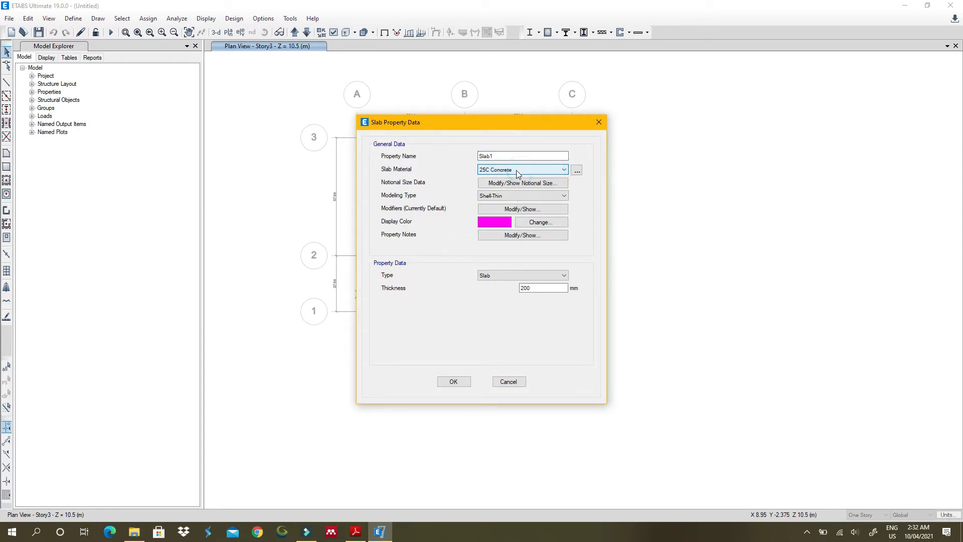
left_click(532, 195)
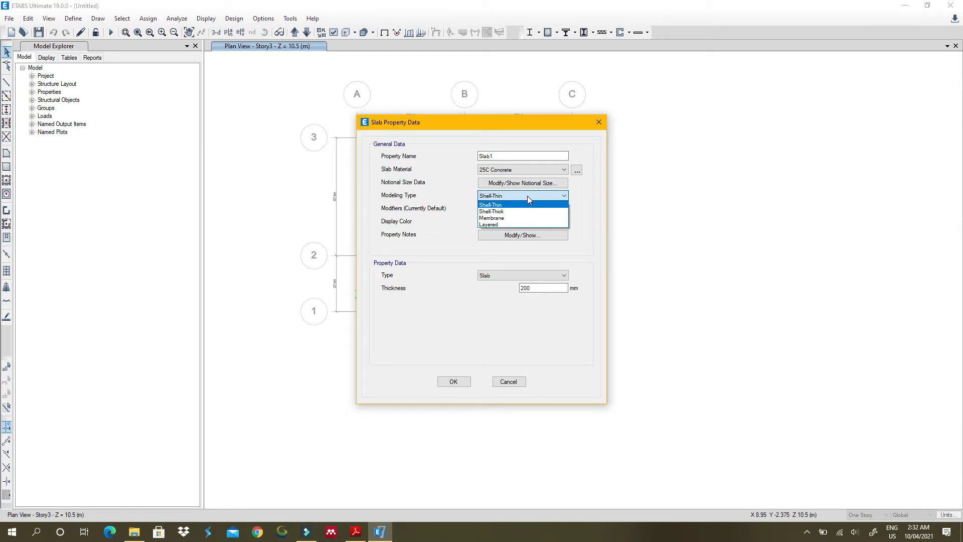
left_click(528, 196)
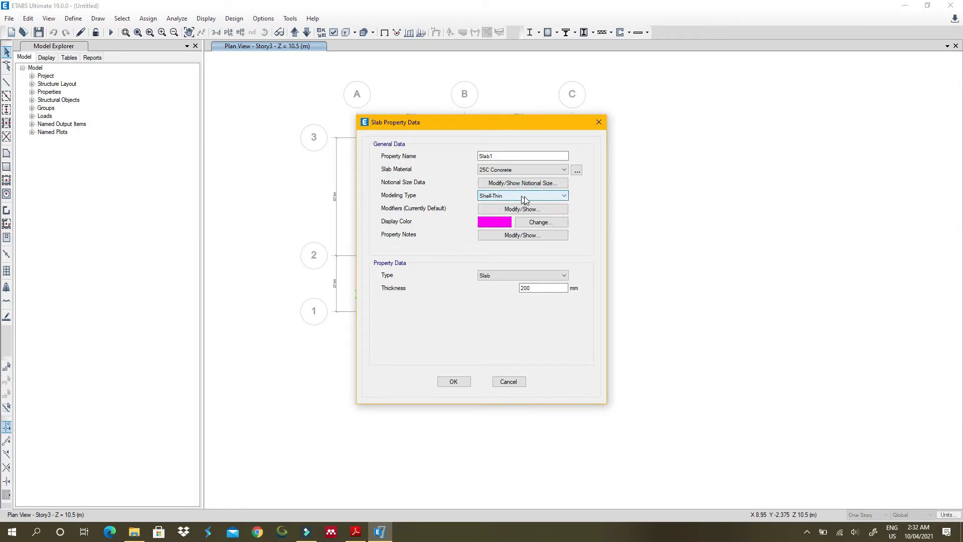
left_click(524, 197)
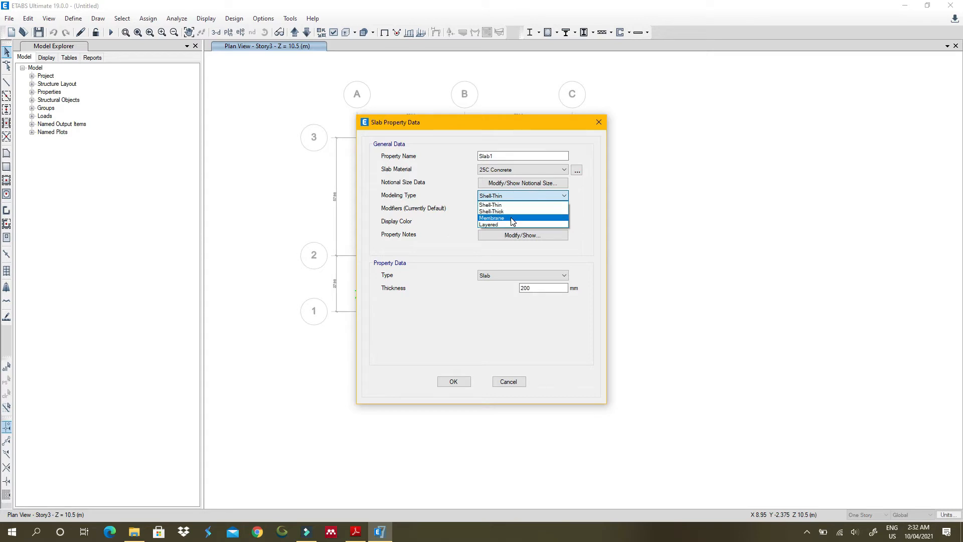
left_click(530, 196)
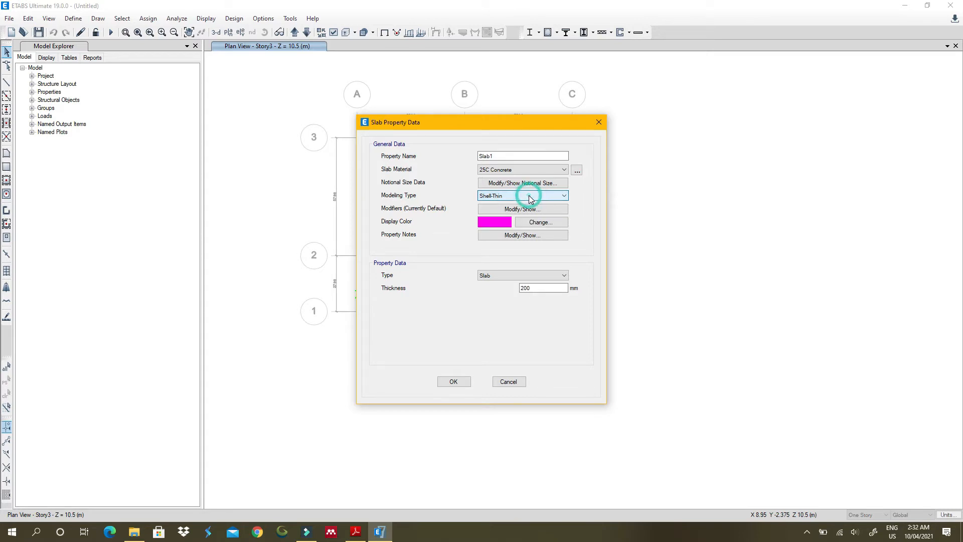
Set the Slab1 thickness to 150 mm and accept the slab property definitions.
double_click(527, 288)
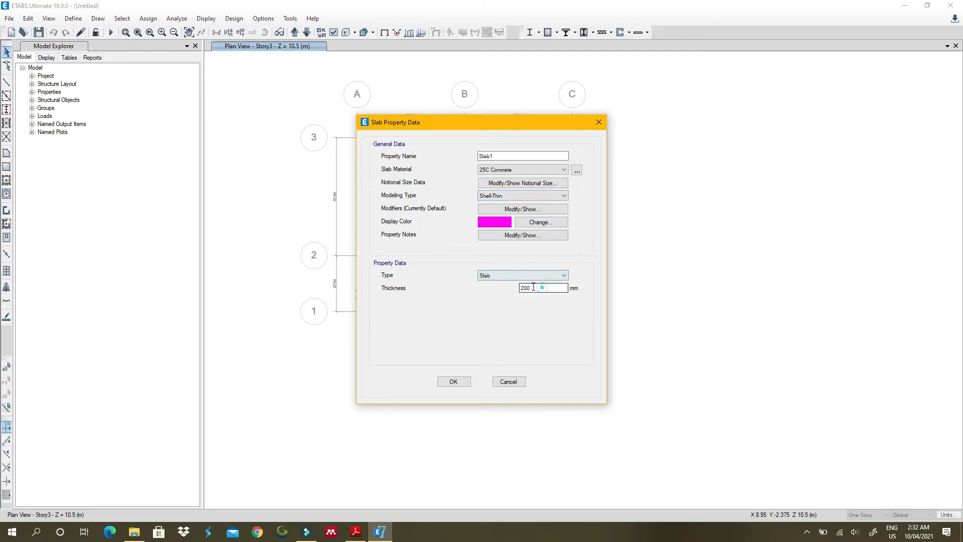
type("150")
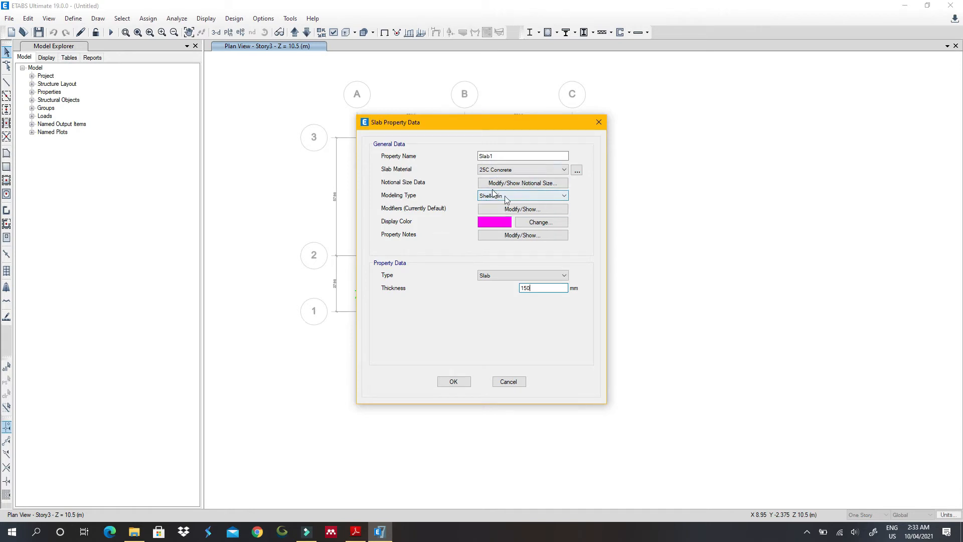
left_click(453, 382)
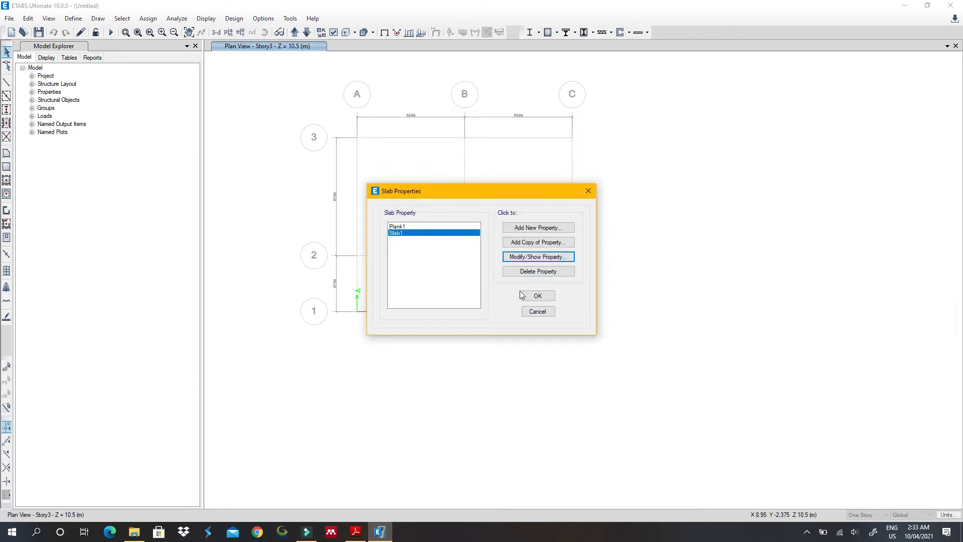
left_click(538, 296)
Set the plan view's drawing scope to All Stories.
middle_click_drag(402, 164, 420, 191)
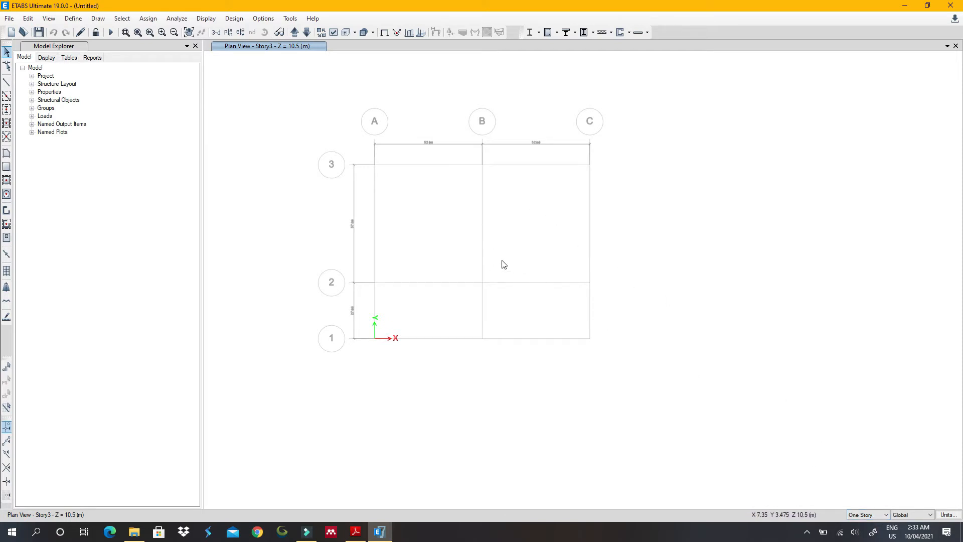
left_click(883, 516)
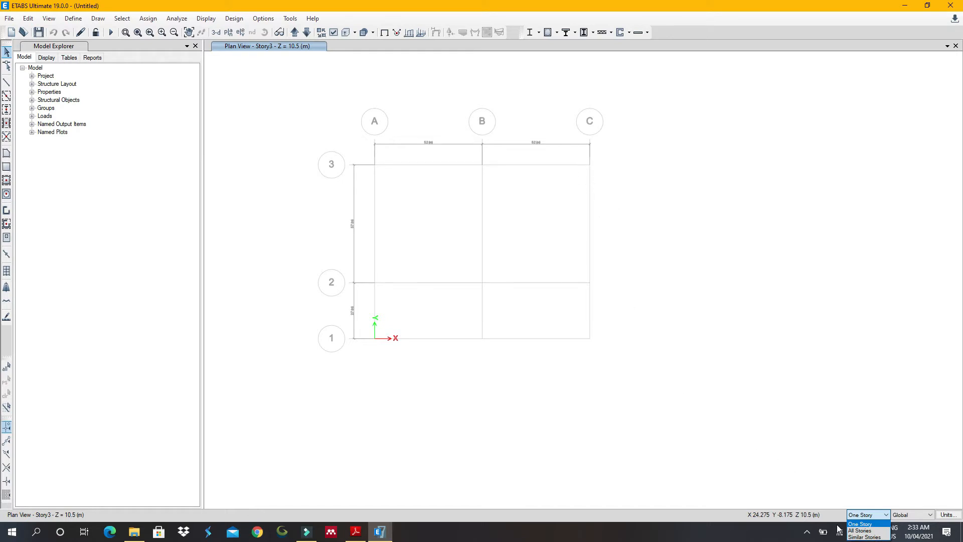
left_click(860, 530)
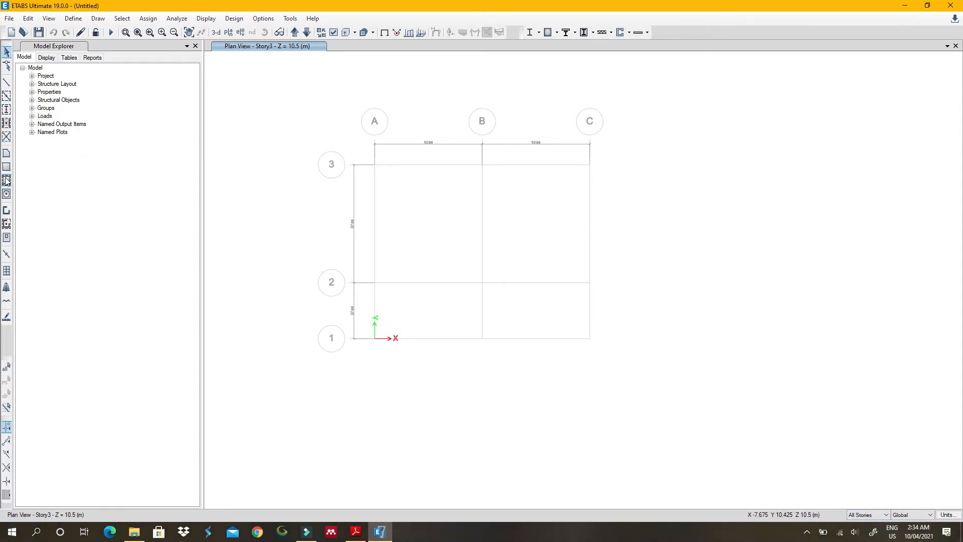
Quick-draw Column 200x300 columns at all nine intersections of grid lines A to C and 1 to 3.
left_click(7, 112)
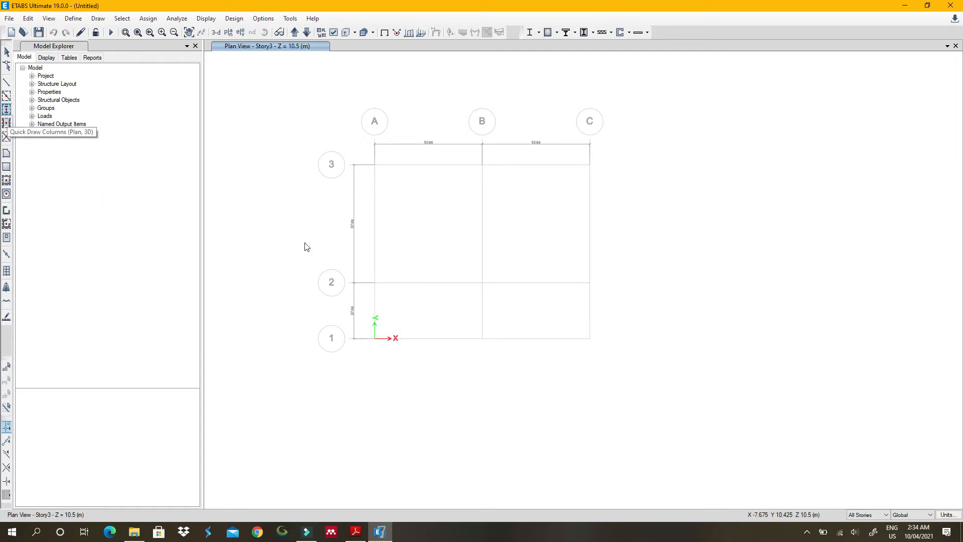
left_click(129, 409)
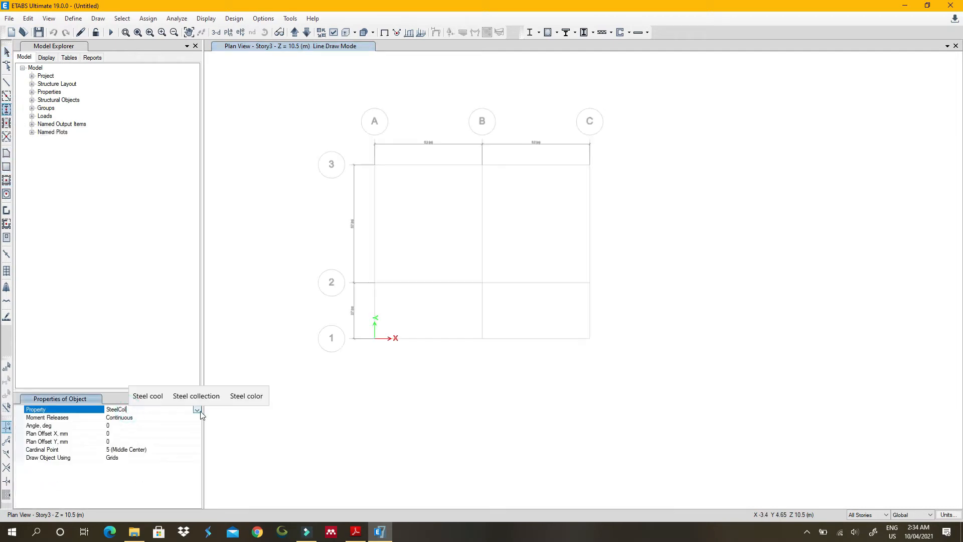
left_click(196, 410)
left_click(134, 427)
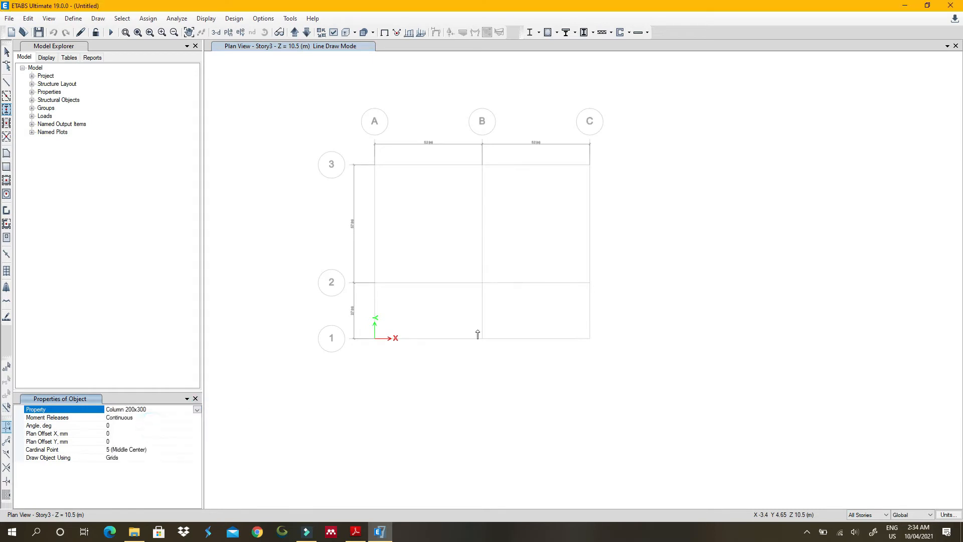
left_click(374, 166)
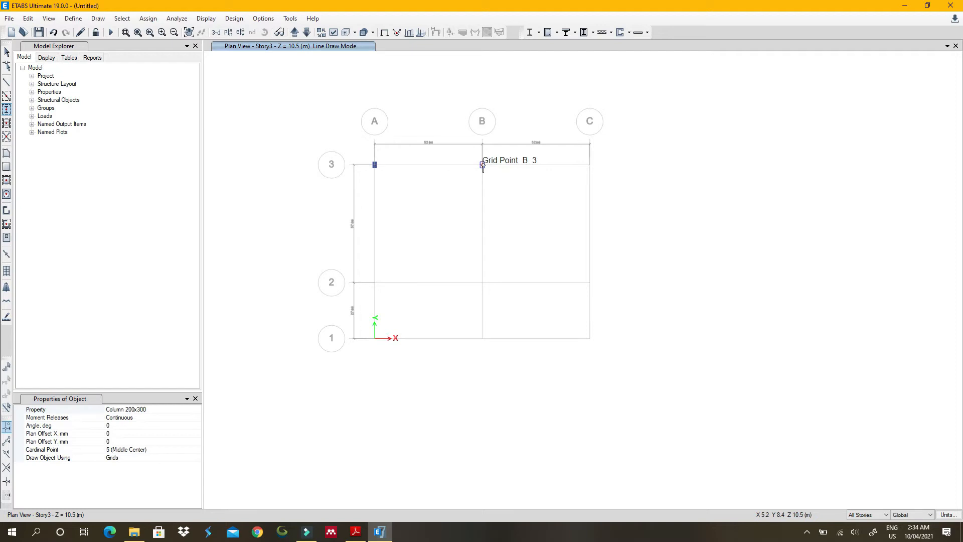
left_click(483, 165)
left_click(590, 165)
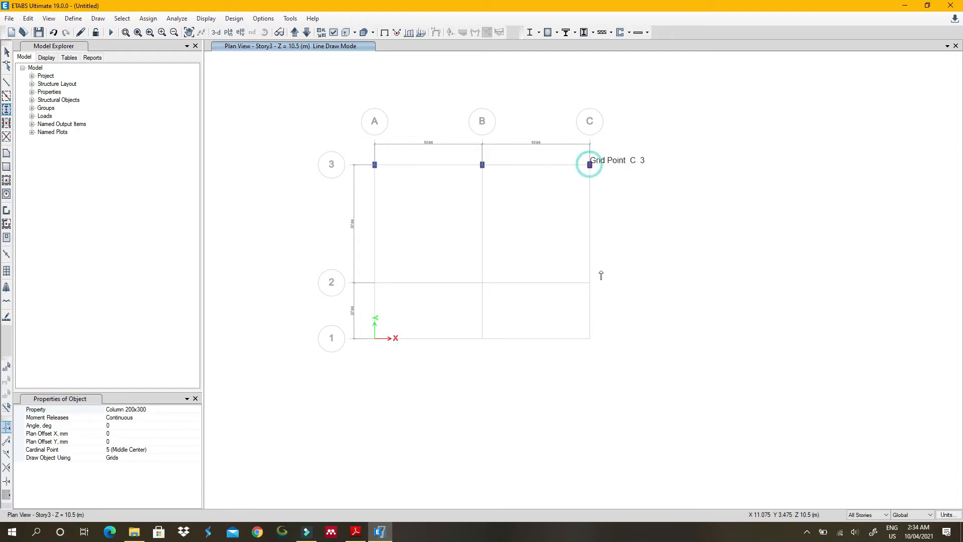
left_click(590, 282)
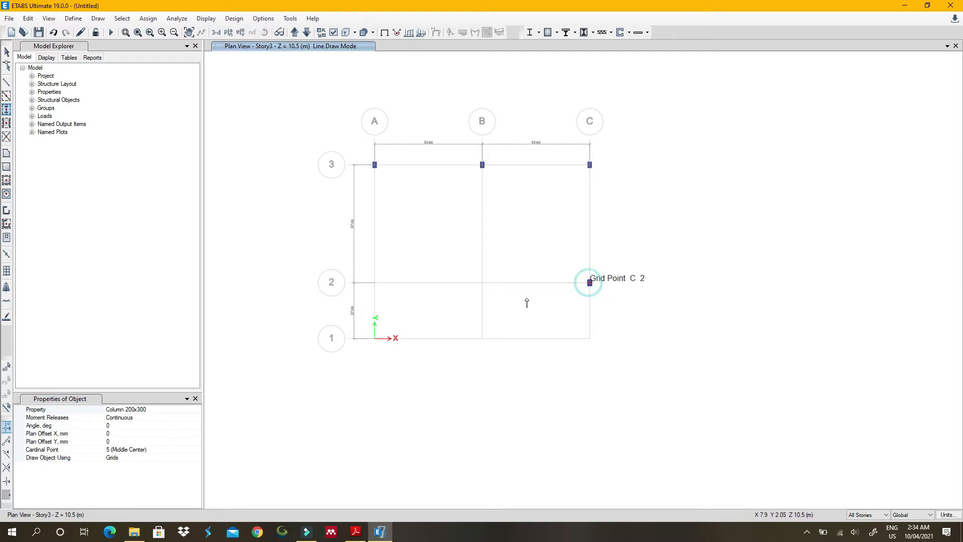
left_click(483, 282)
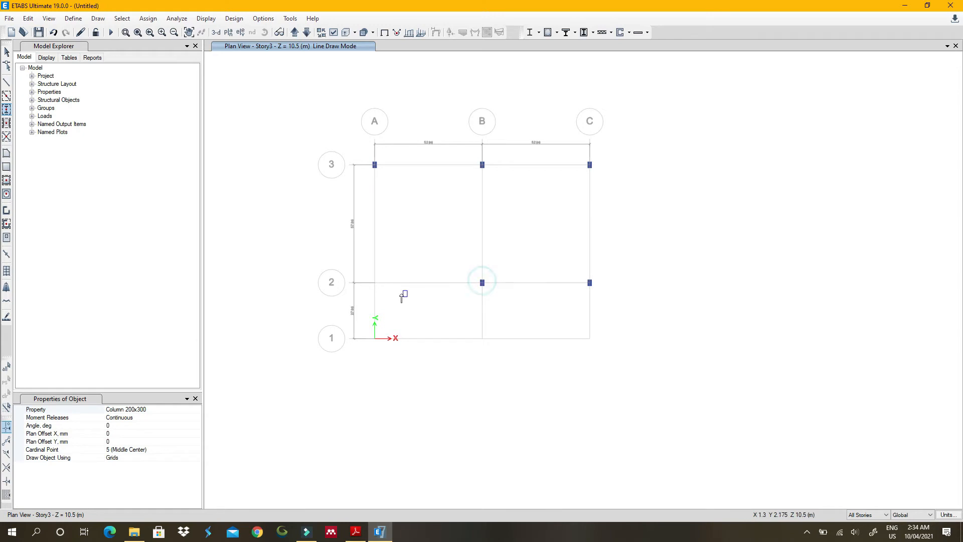
left_click(375, 282)
left_click(375, 338)
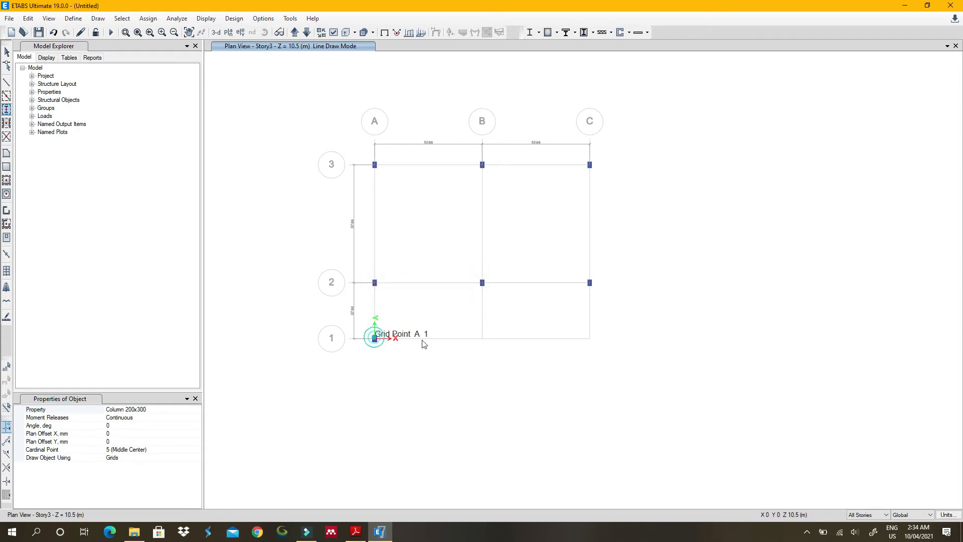
left_click(482, 338)
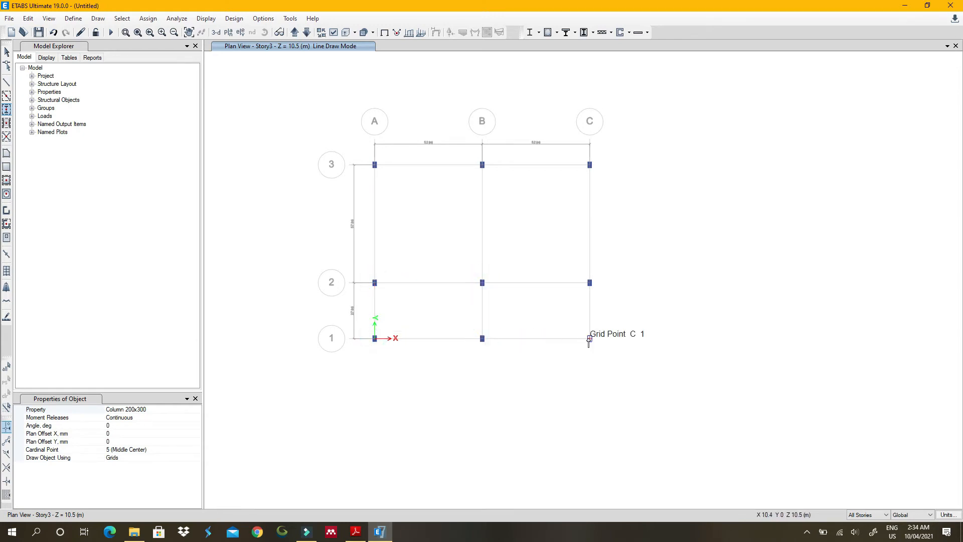
left_click(590, 339)
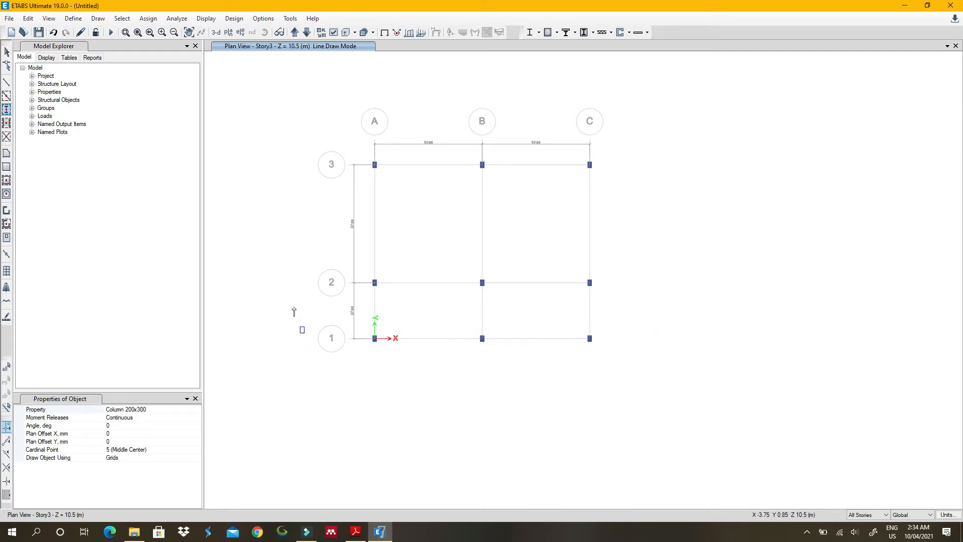
key("Escape")
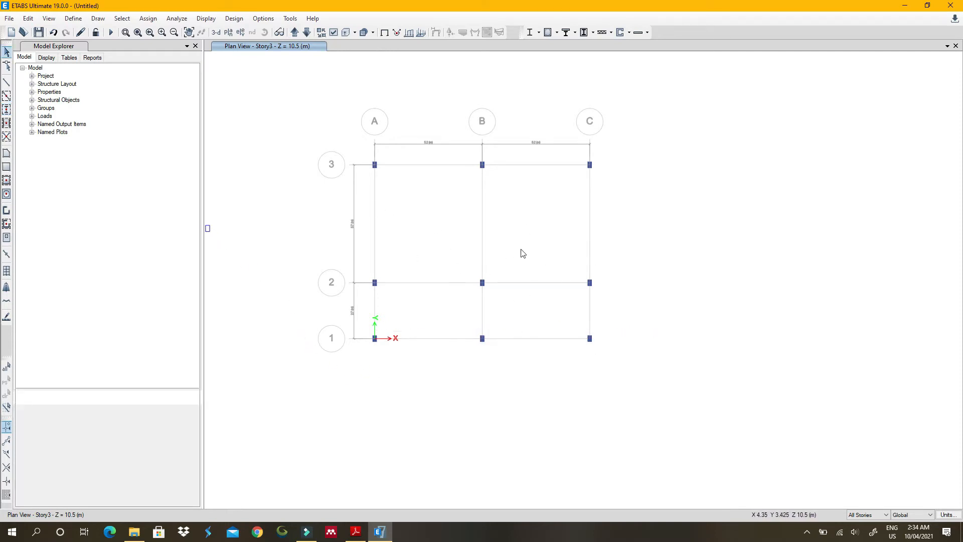
scroll(410, 253, "down", 3)
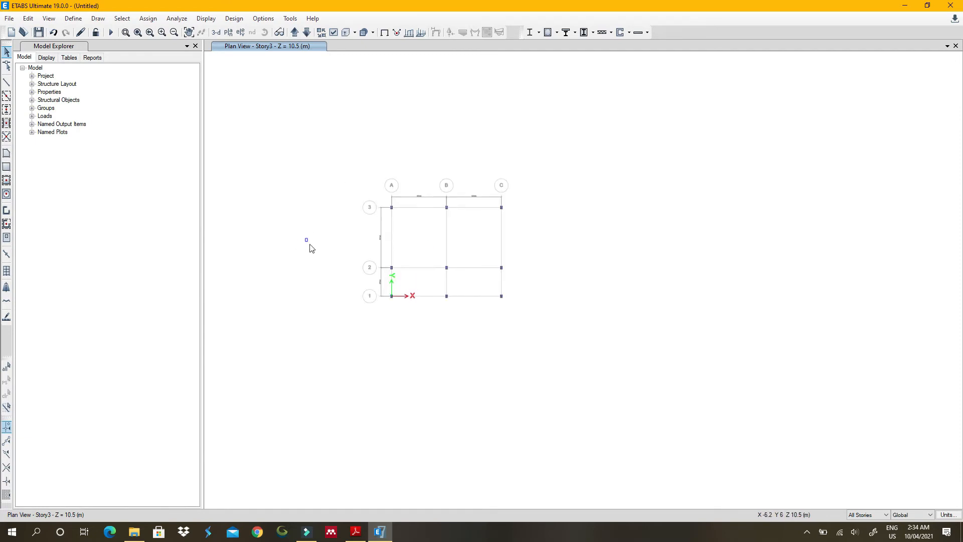
scroll(306, 241, "down", 2)
scroll(311, 238, "up", 4)
scroll(313, 236, "up", 1)
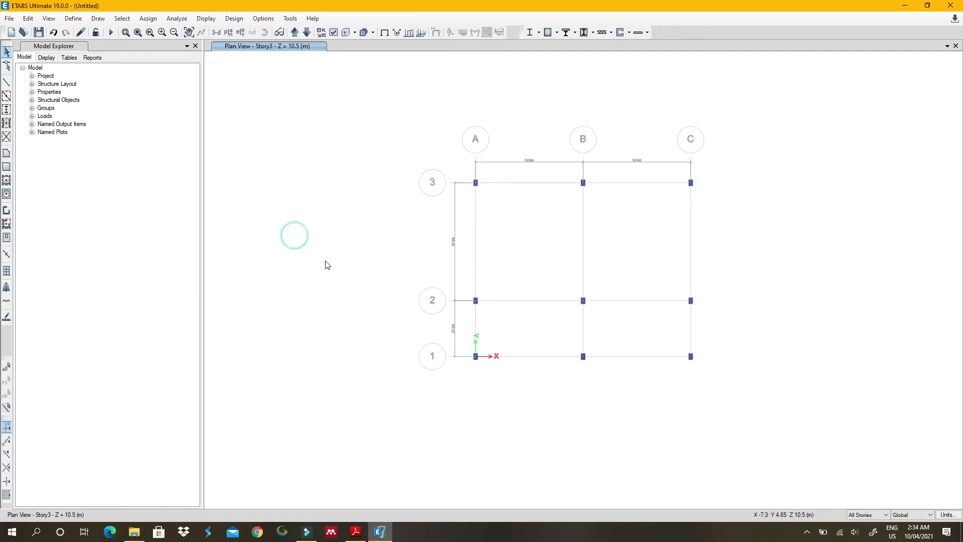
Quick-draw Beam 250x450 frames on every grid segment between lines A to C and 1 to 3.
left_click(7, 96)
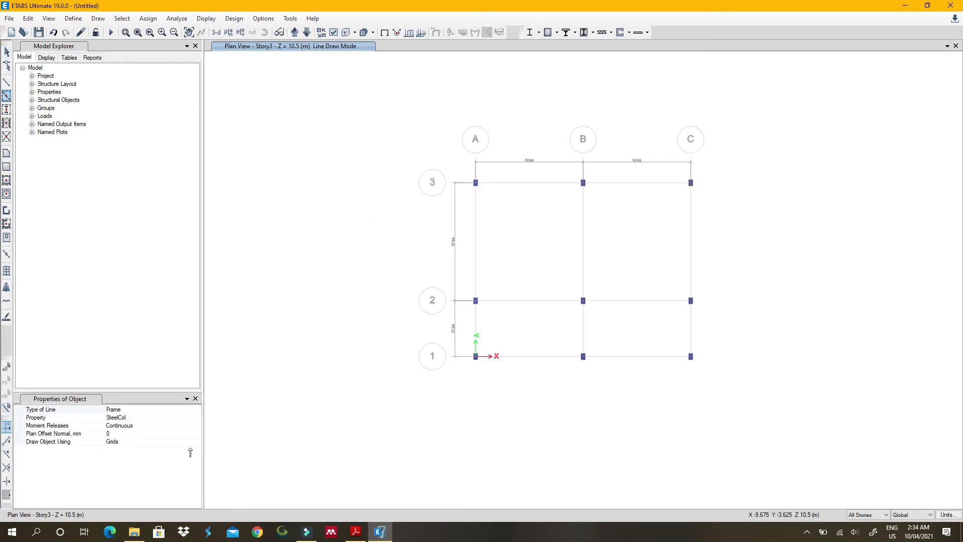
left_click(169, 418)
left_click(197, 418)
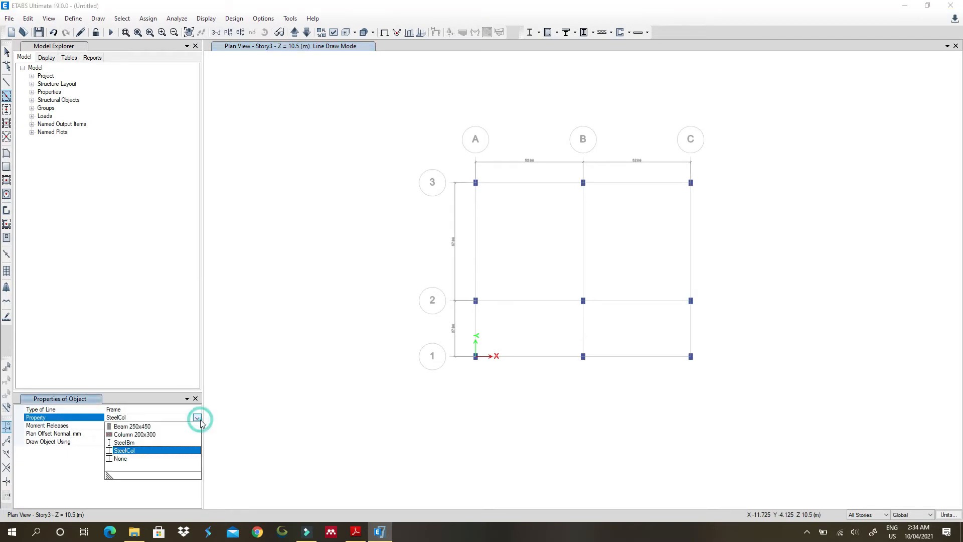
left_click(132, 426)
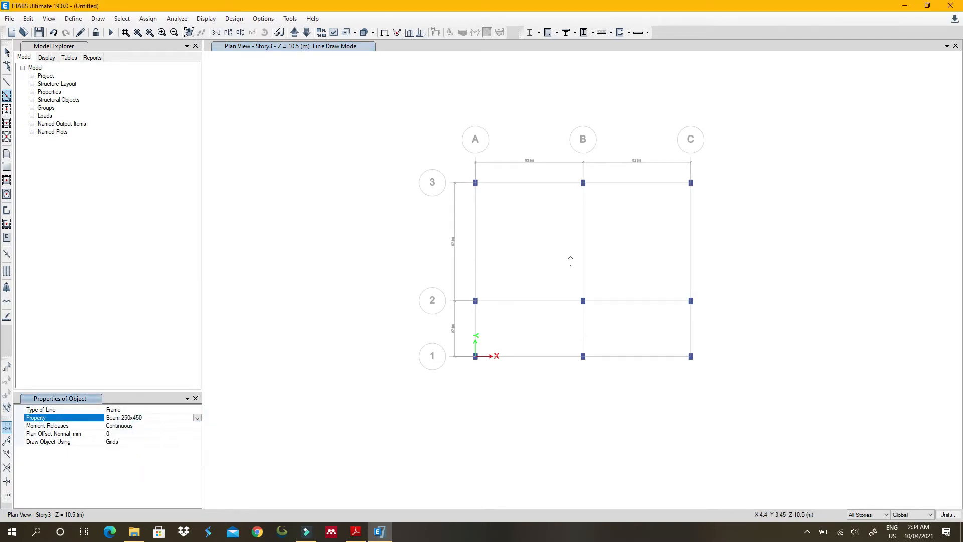
left_click(544, 184)
left_click(616, 186)
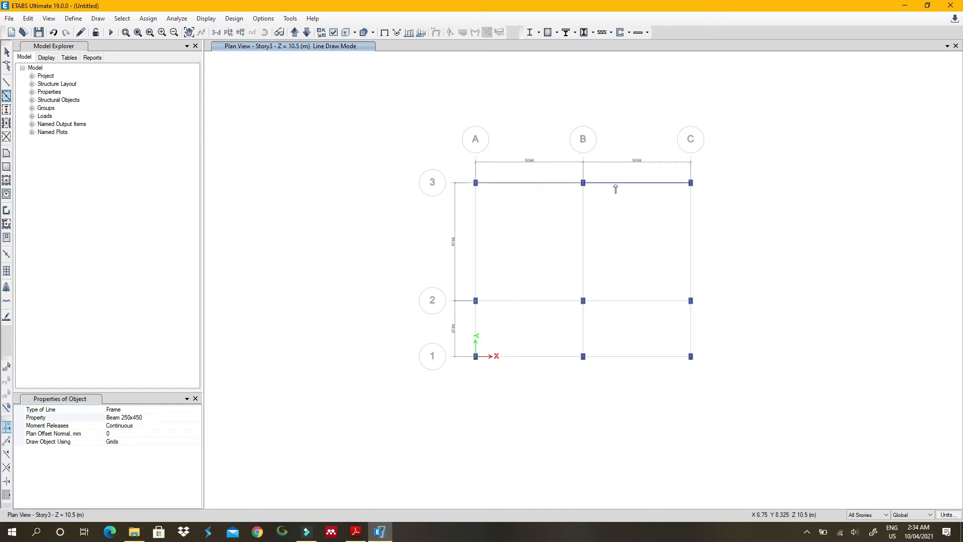
left_click(581, 236)
left_click(477, 246)
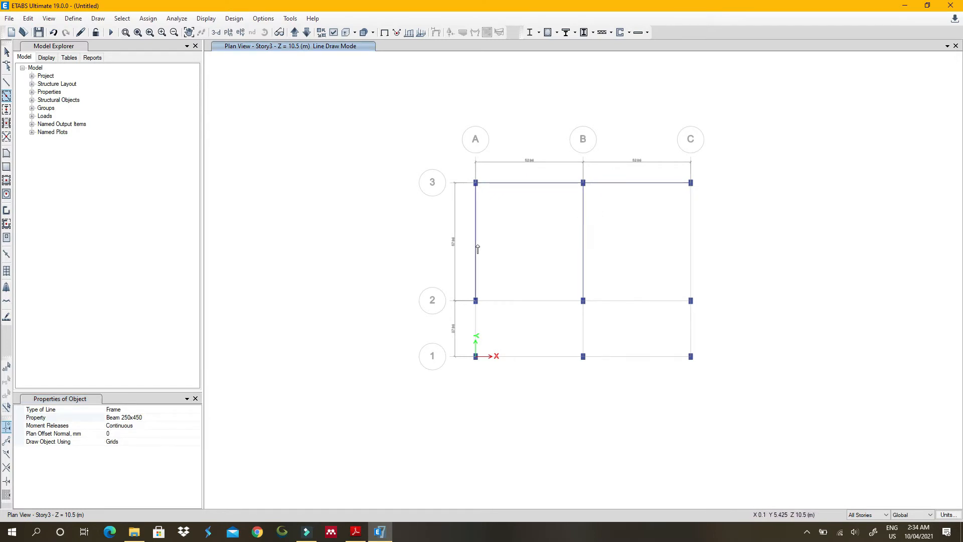
left_click(501, 301)
left_click(611, 300)
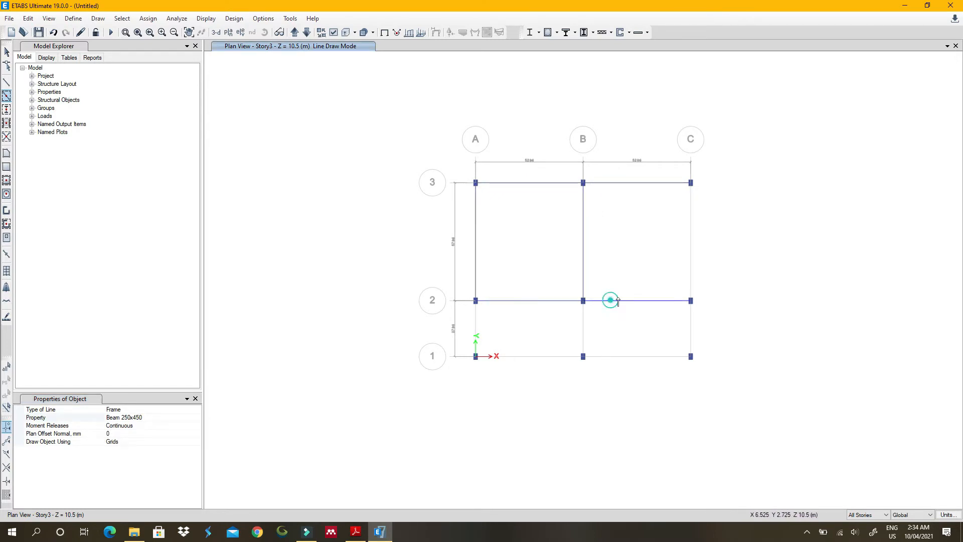
left_click(691, 259)
left_click(695, 332)
left_click(673, 357)
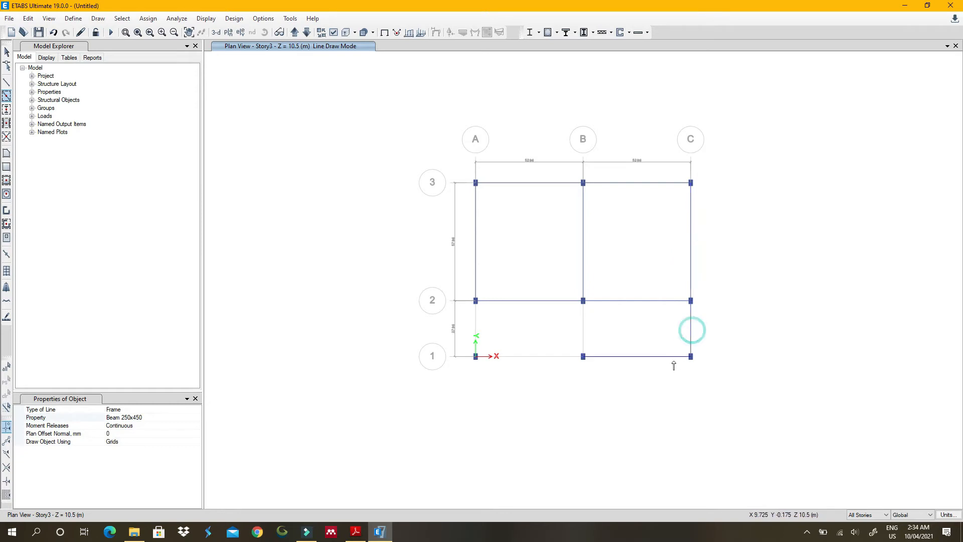
left_click(582, 334)
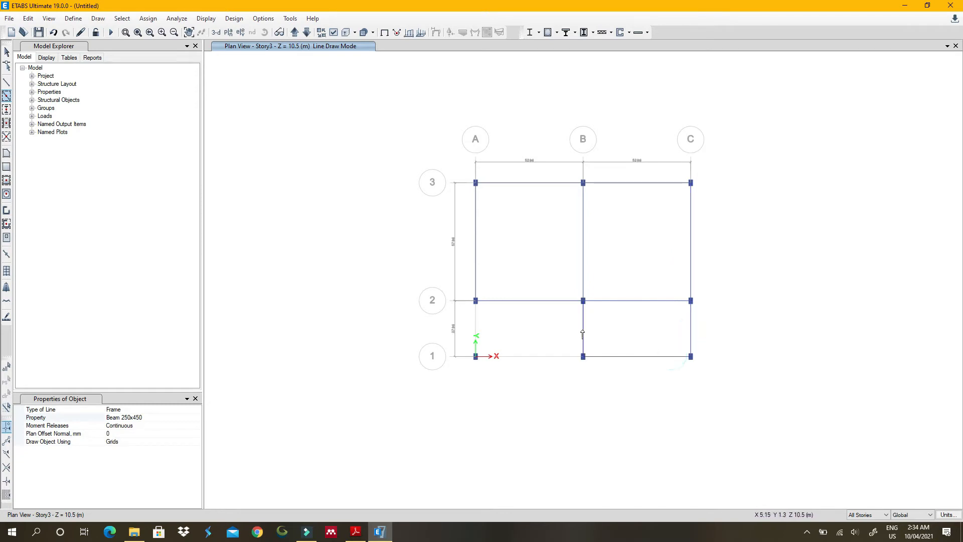
left_click(555, 356)
left_click(477, 324)
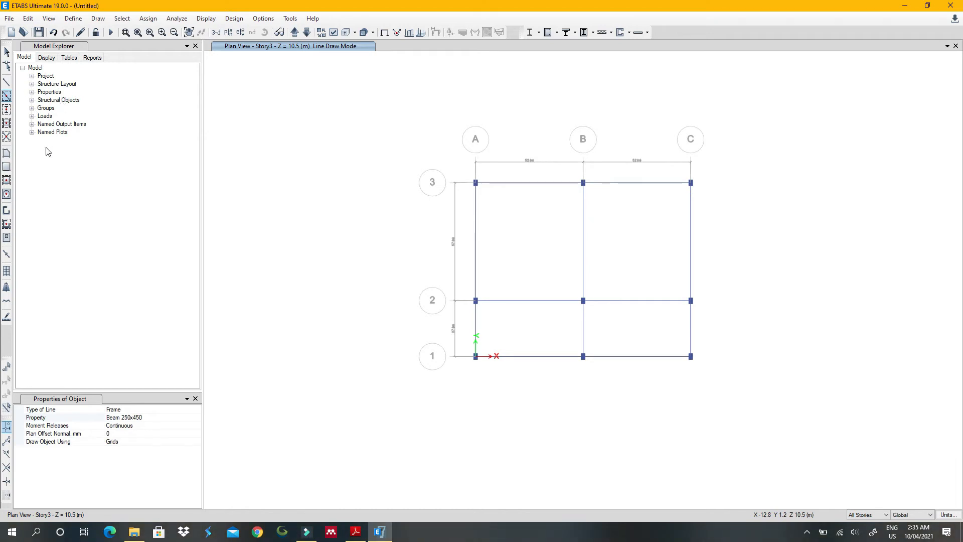
key("Escape")
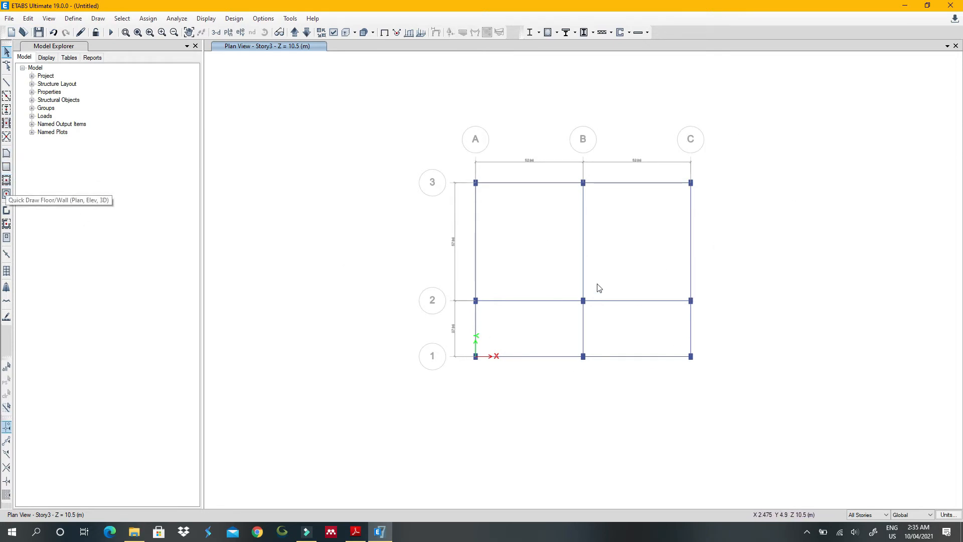
Quick-draw Slab1 floor panels in all four bays between grid lines A to C and 1 to 3.
left_click(6, 180)
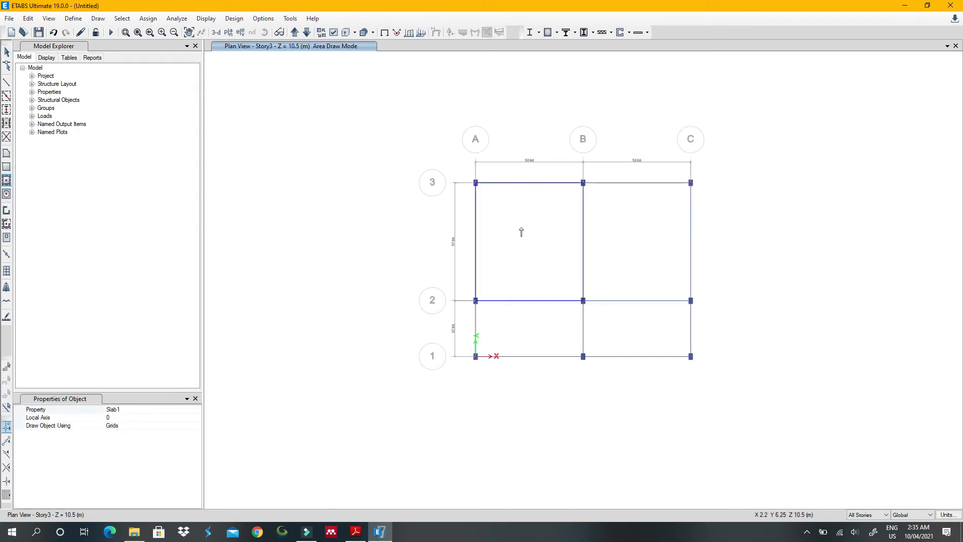
left_click(523, 227)
left_click(631, 244)
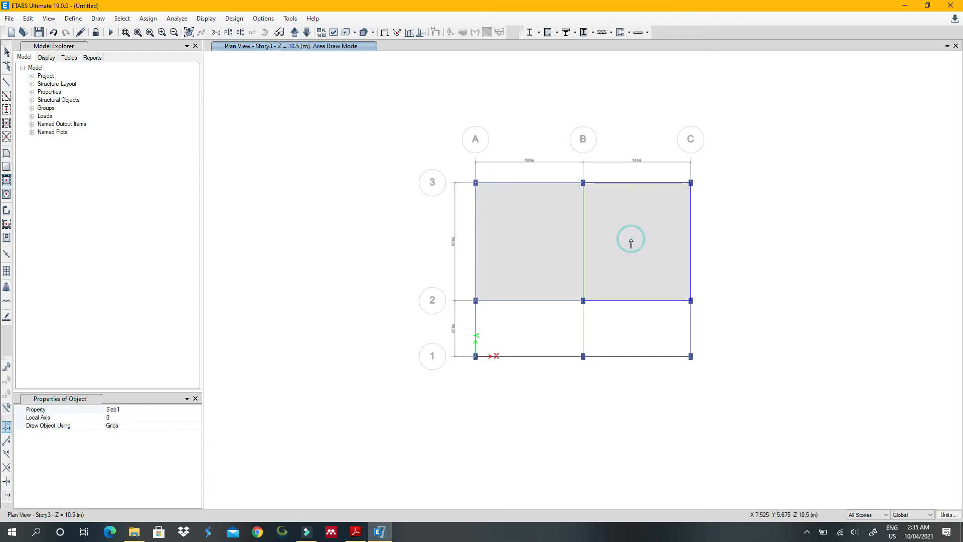
left_click(640, 322)
left_click(546, 326)
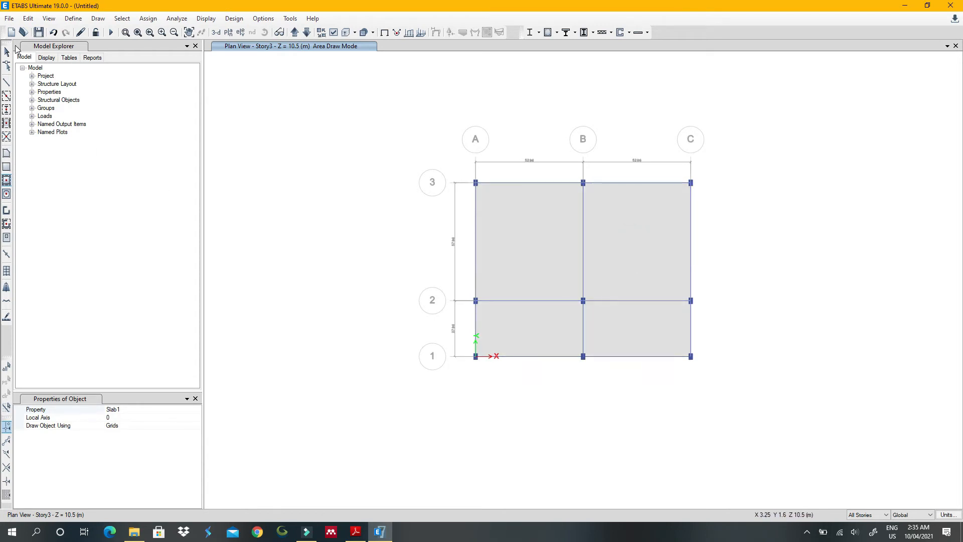
left_click(7, 53)
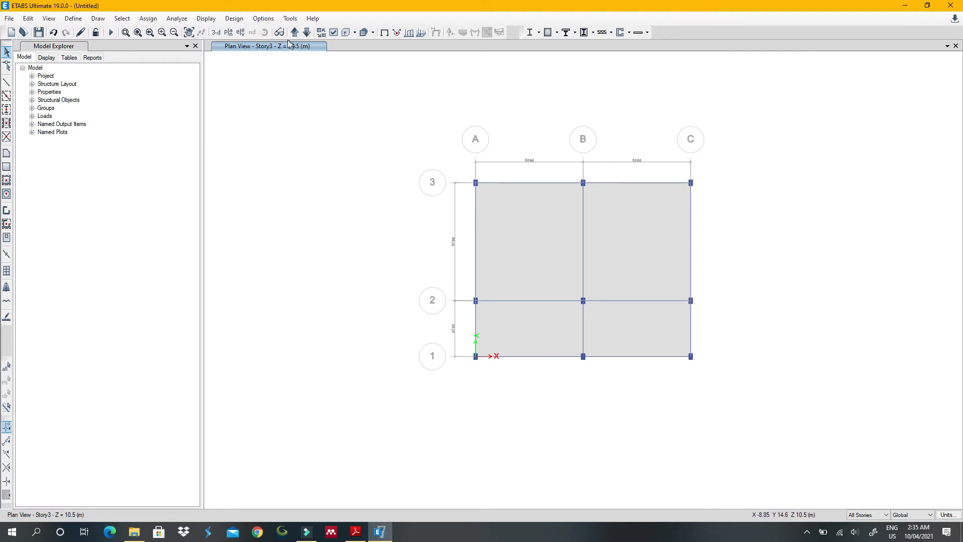
Inspect the slabs at every level of the building in the 3D view.
left_click(216, 32)
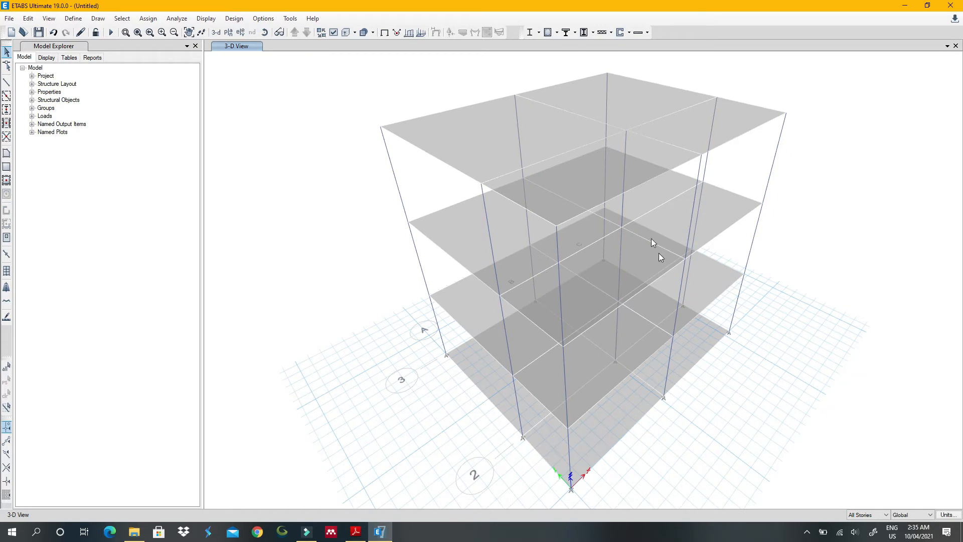
scroll(609, 260, "down", 3)
scroll(610, 300, "up", 3)
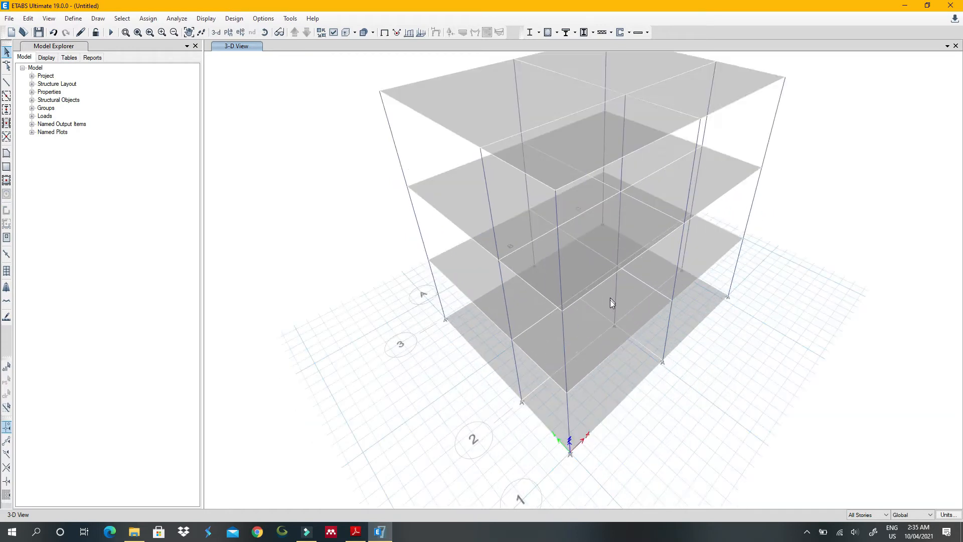
scroll(611, 291, "down", 3)
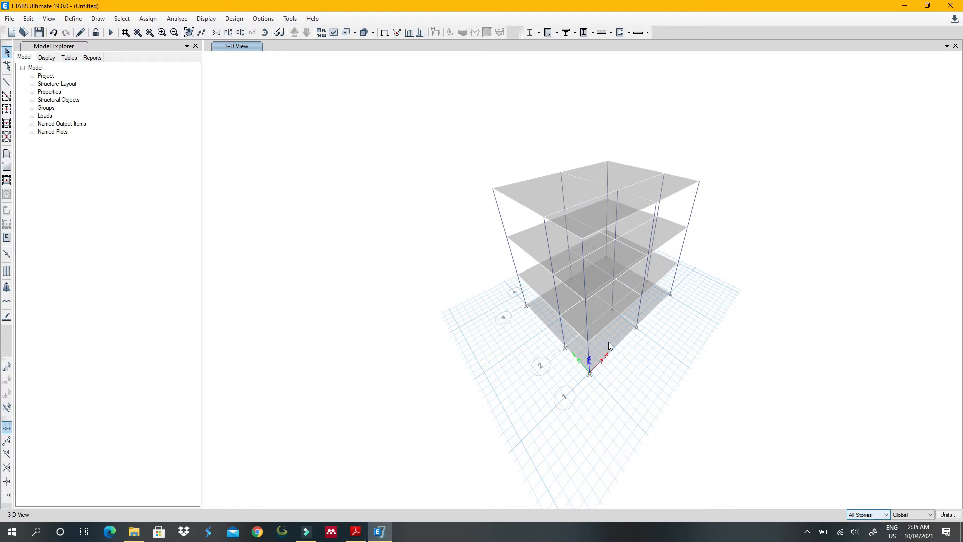
scroll(611, 342, "up", 2)
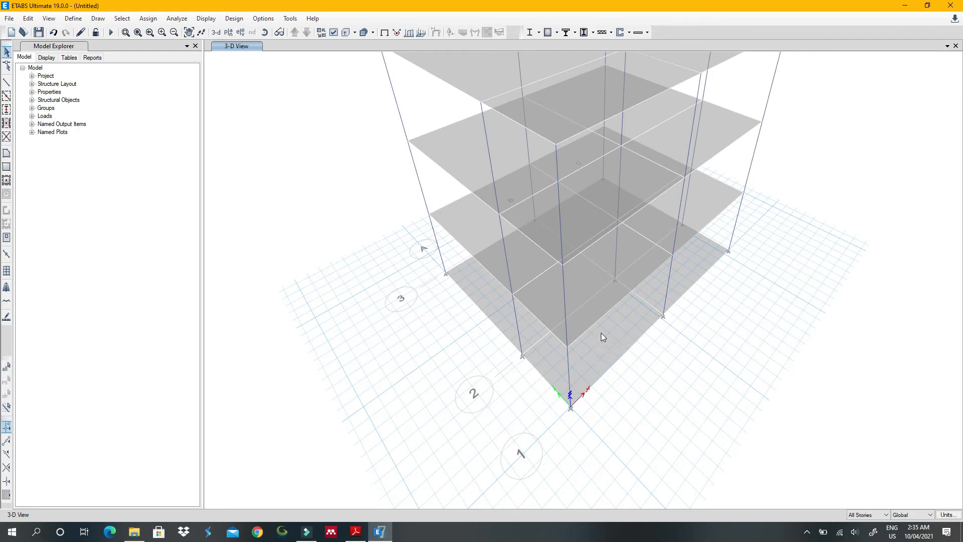
Try to delete the four Base slab panels from the Base plan view with the scope at All Stories.
left_click(228, 32)
left_click(432, 253)
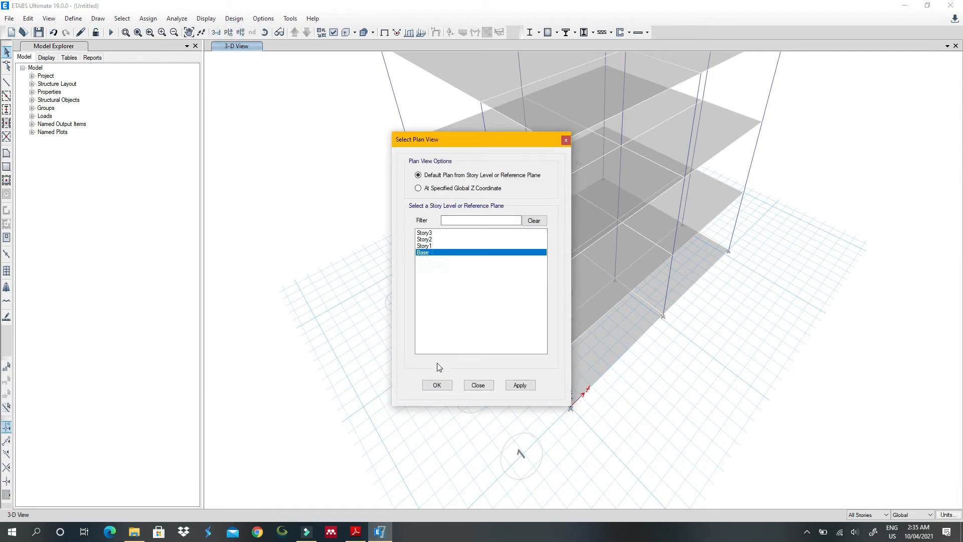
left_click(438, 385)
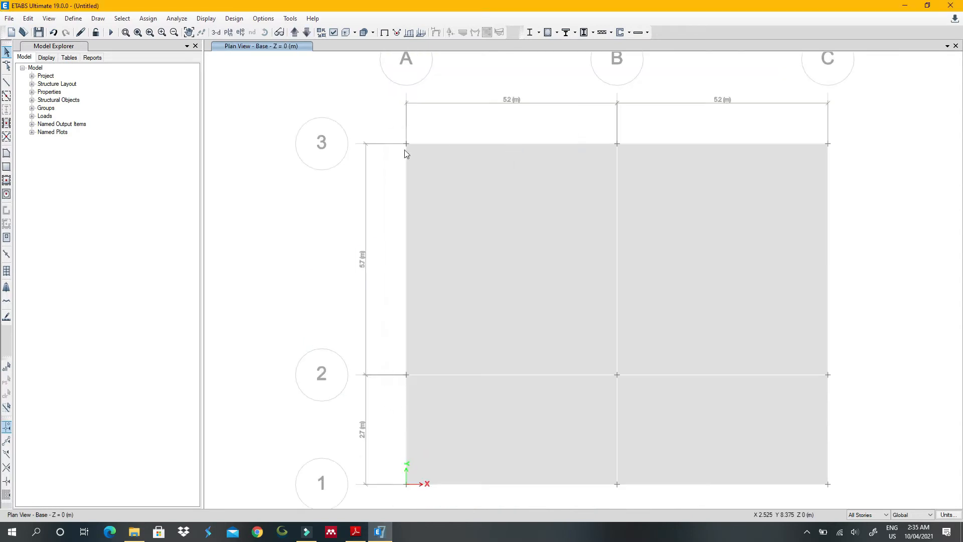
left_click_drag(332, 91, 683, 374)
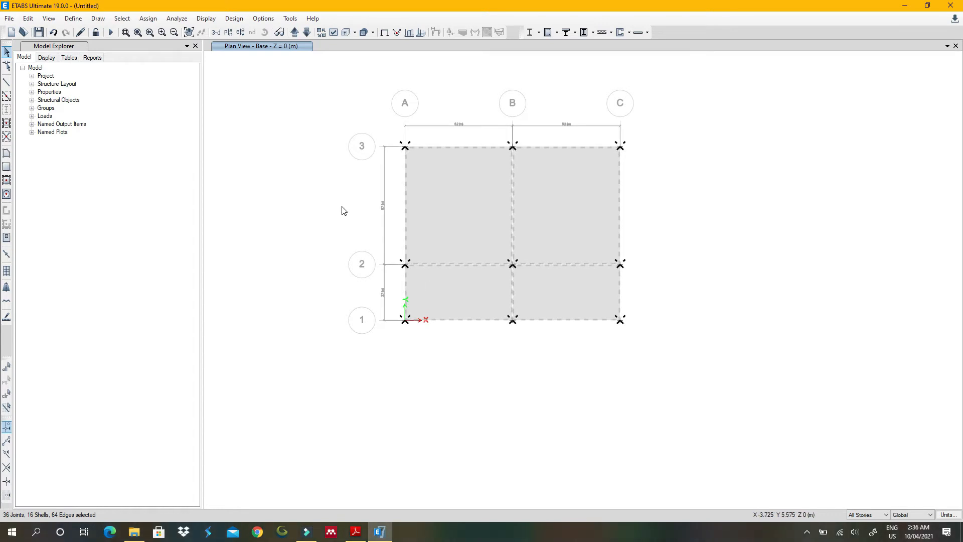
left_click(460, 185)
left_click(568, 198)
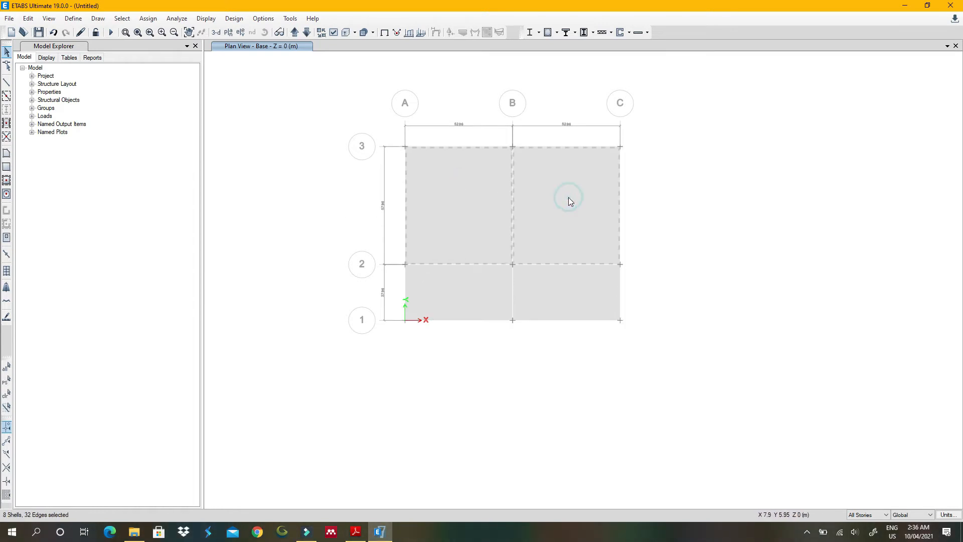
left_click(572, 294)
left_click(430, 296)
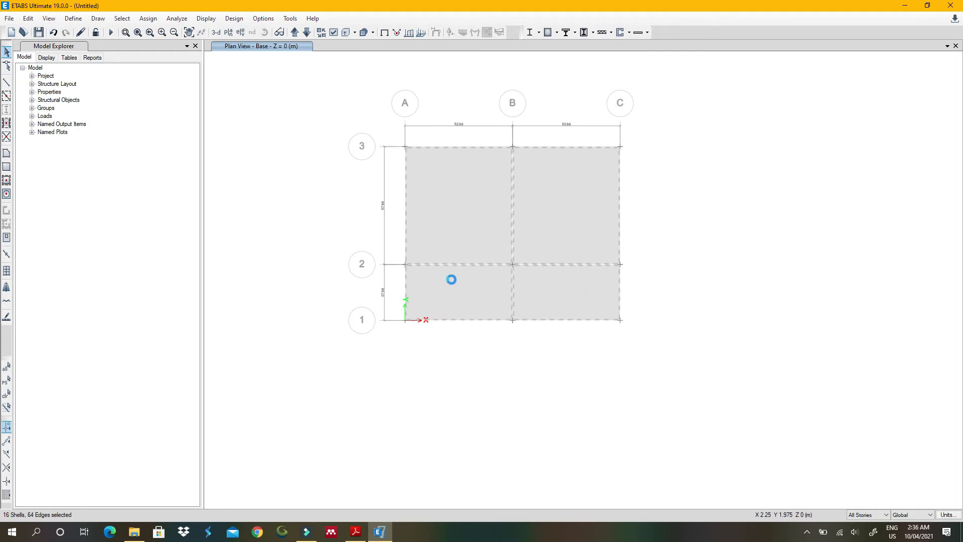
key("Delete")
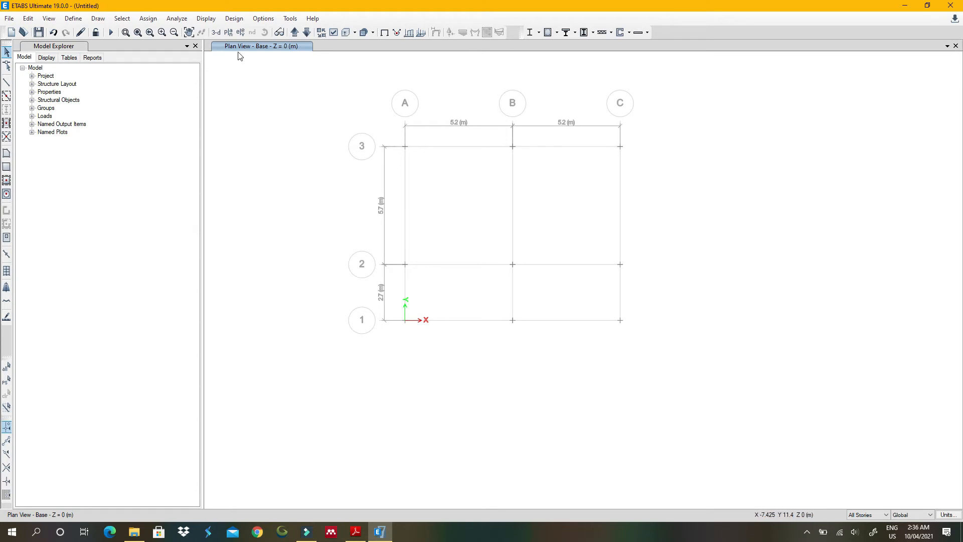
Check the floor levels in the 3D view and undo the slab deletion.
left_click(215, 32)
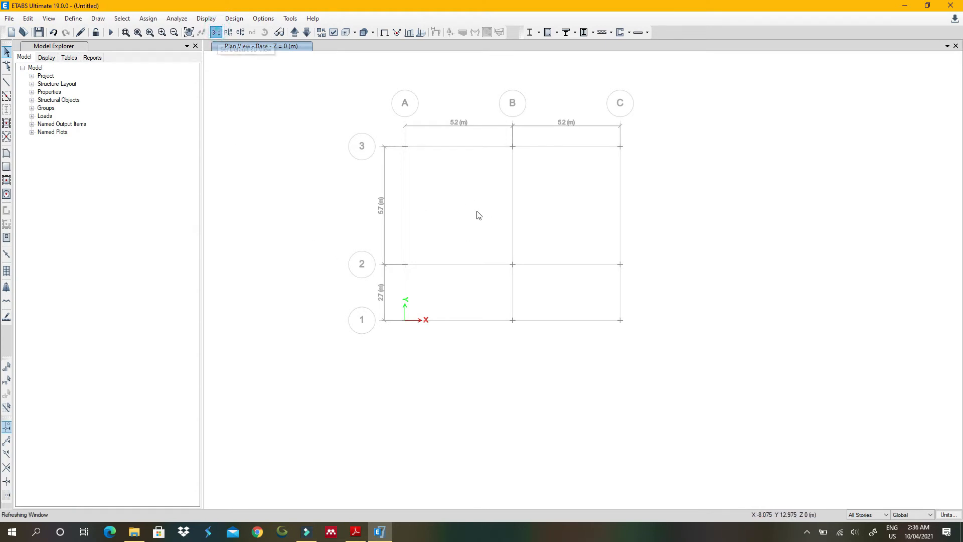
scroll(527, 213, "down", 3)
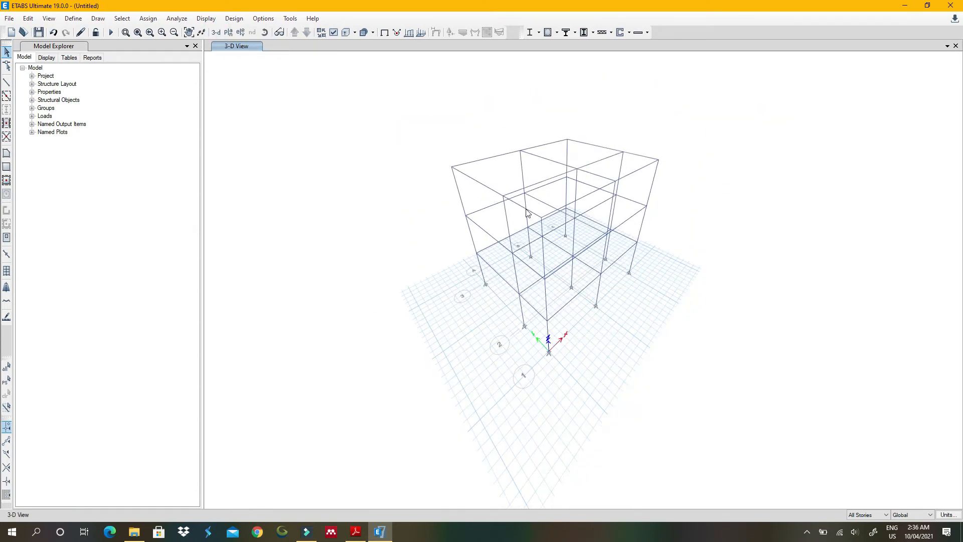
scroll(527, 211, "up", 2)
scroll(523, 179, "down", 2)
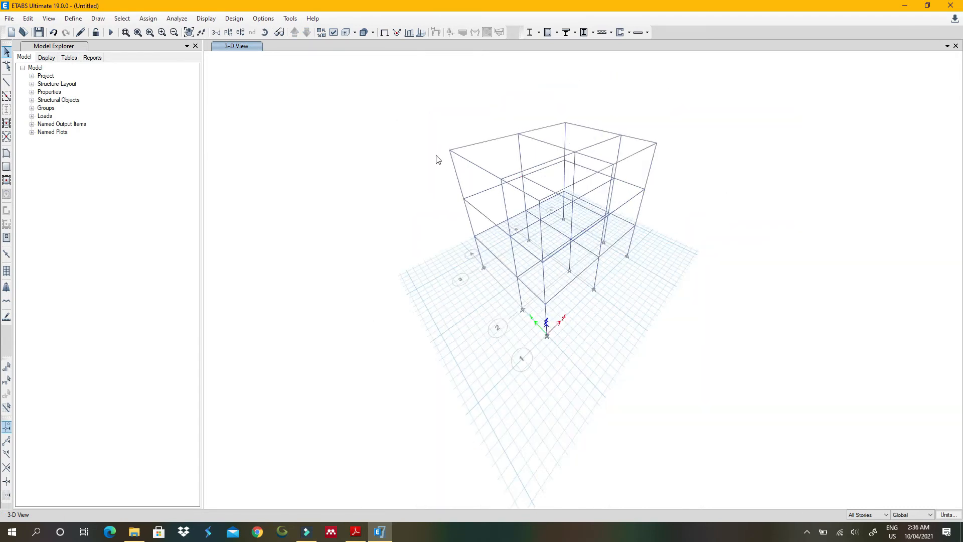
scroll(417, 183, "down", 3)
scroll(395, 178, "up", 3)
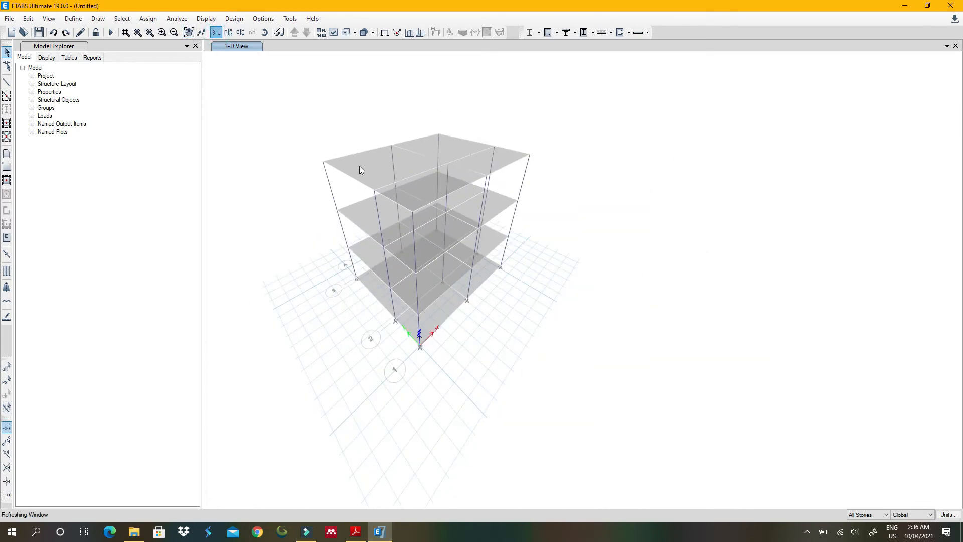
Show the Base plan view and set its editing scope to One Story.
left_click(228, 32)
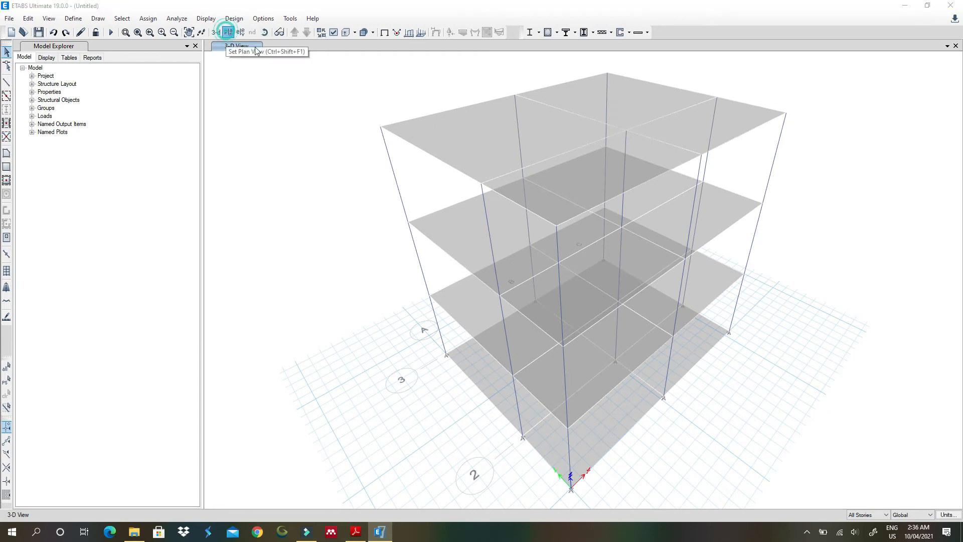
left_click(426, 252)
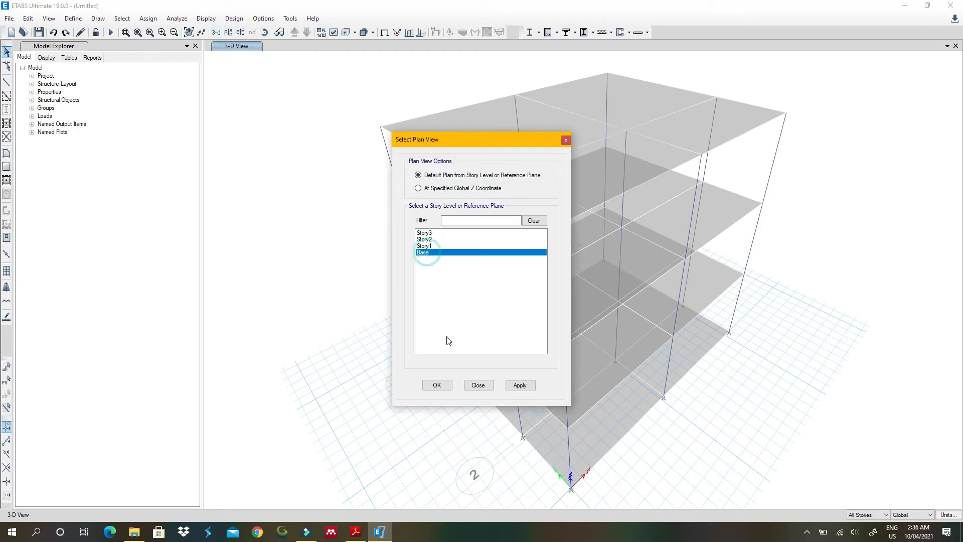
left_click(442, 388)
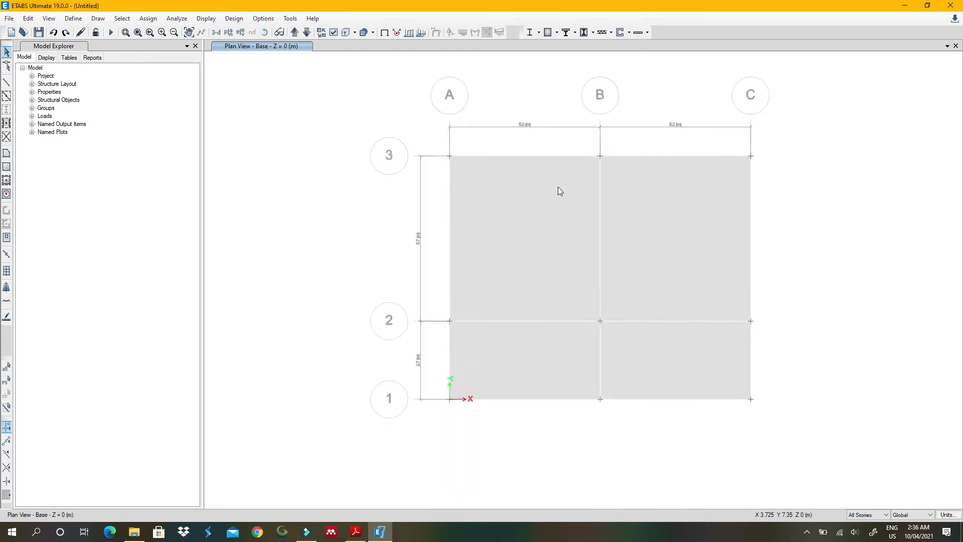
scroll(560, 191, "down", 3)
scroll(574, 251, "up", 2)
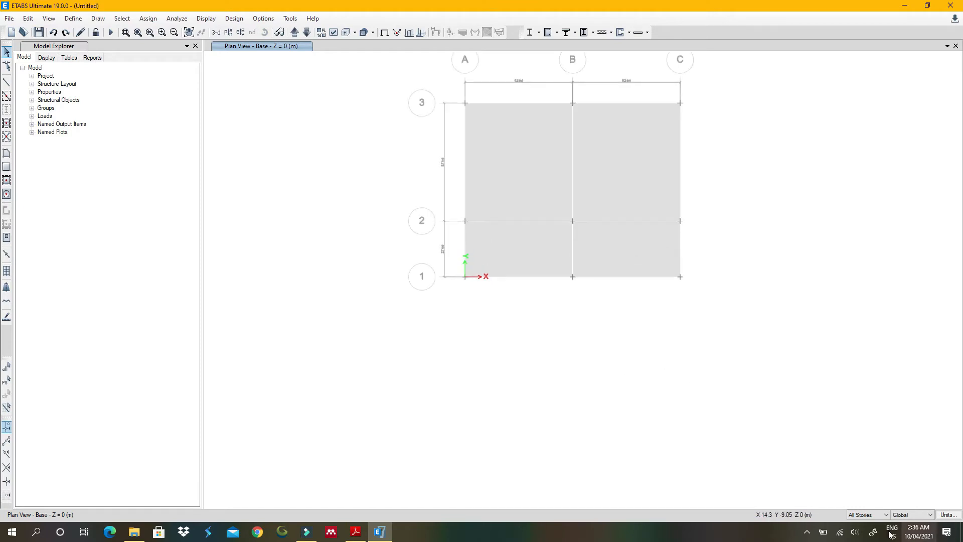
left_click(866, 515)
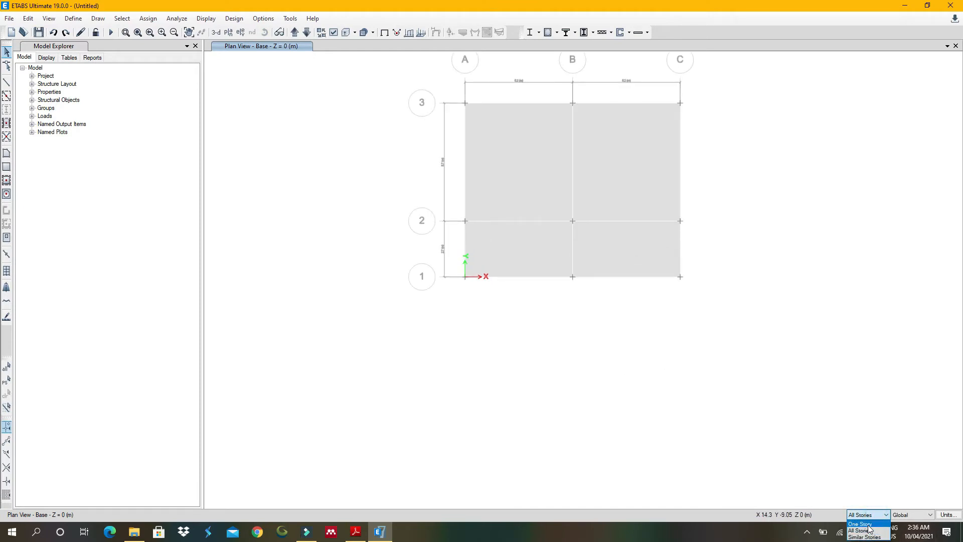
left_click(860, 524)
Delete the four slab panels between grid lines A to C and 1 to 3 at the Base level.
left_click(526, 165)
left_click(629, 159)
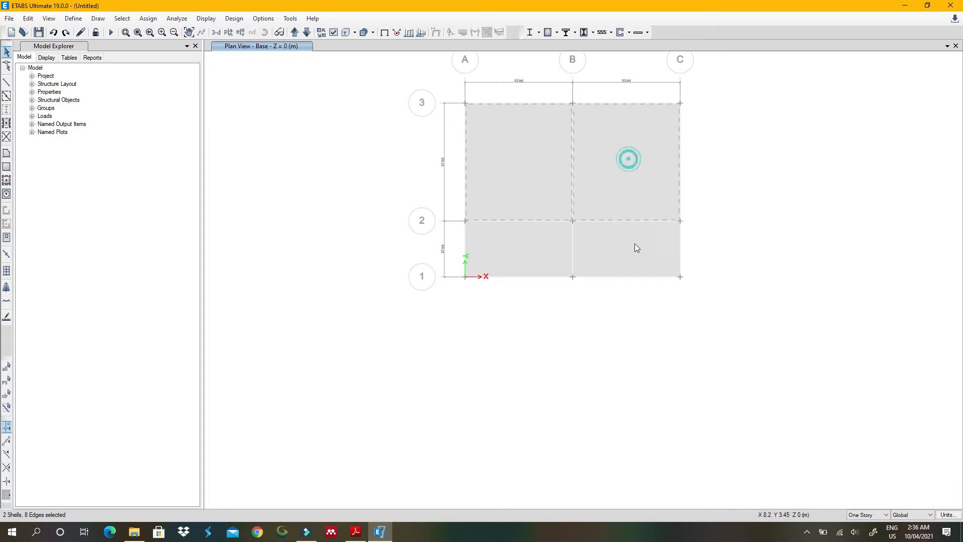
left_click(637, 252)
left_click(527, 250)
key("Delete")
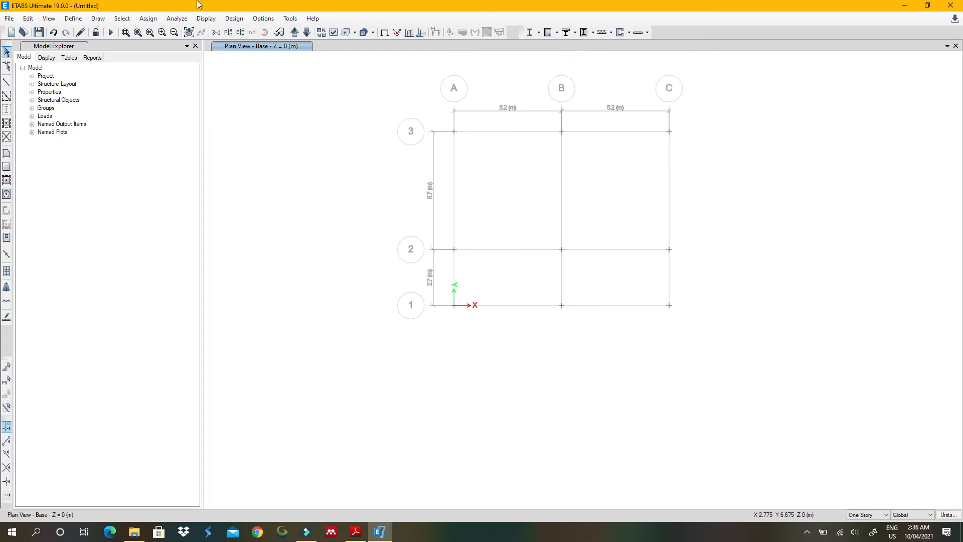
Show the whole model in 3D and check the slabs on each story and at the Base.
left_click(216, 32)
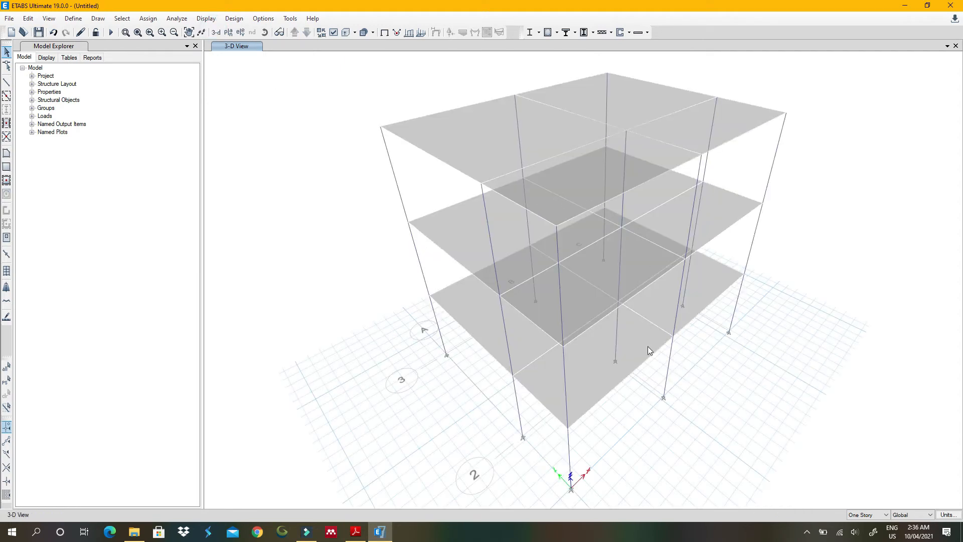
middle_click_drag(646, 374, 647, 363)
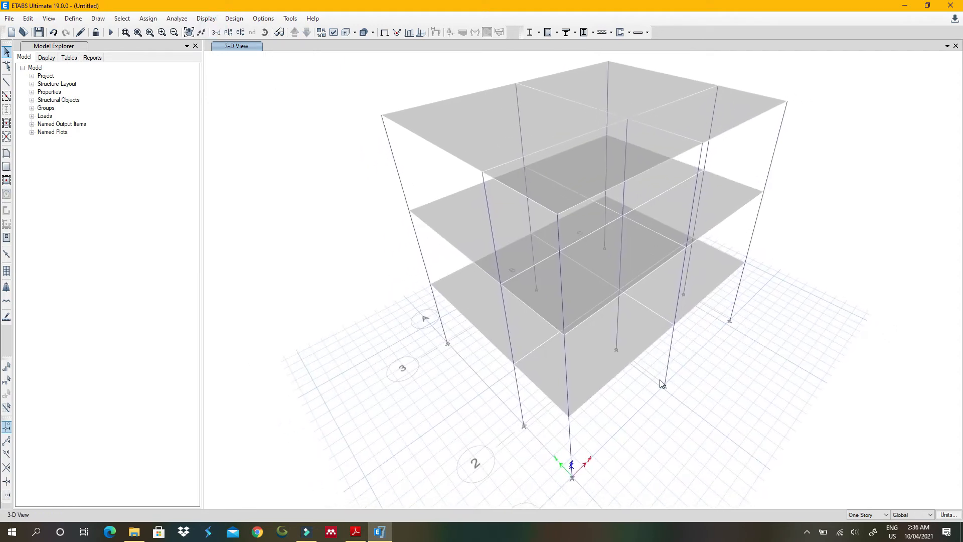
scroll(595, 318, "down", 2)
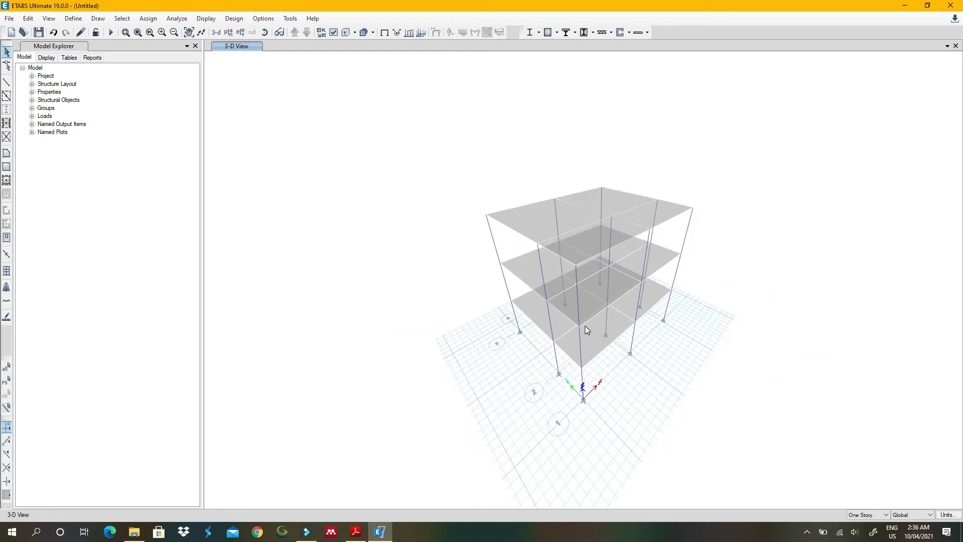
scroll(585, 326, "up", 2)
scroll(585, 326, "down", 2)
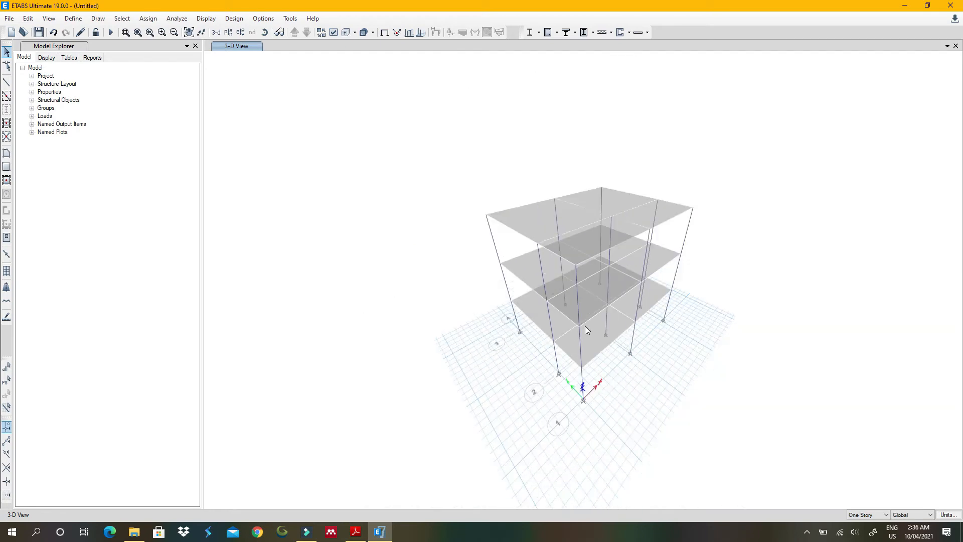
Display the plan view of the Base level.
left_click(228, 33)
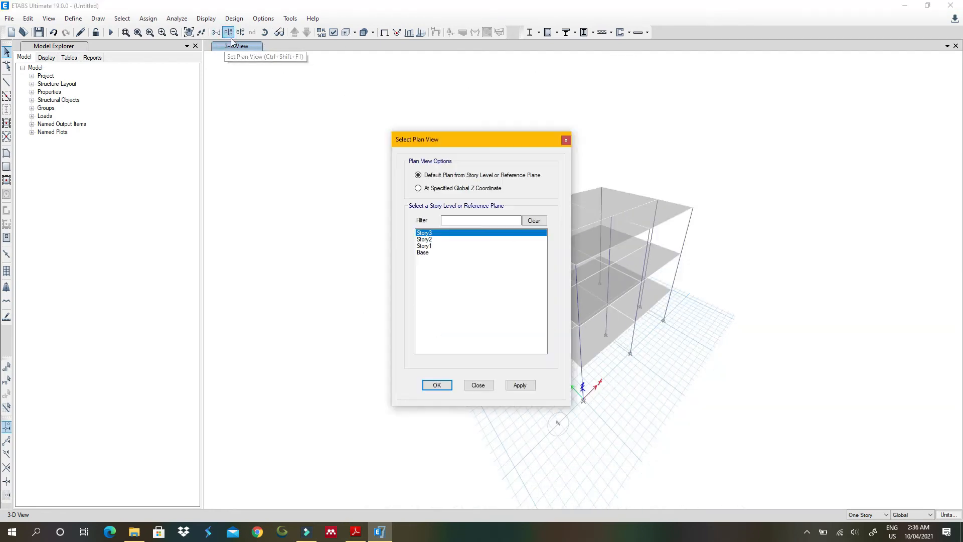
left_click(422, 253)
left_click(437, 385)
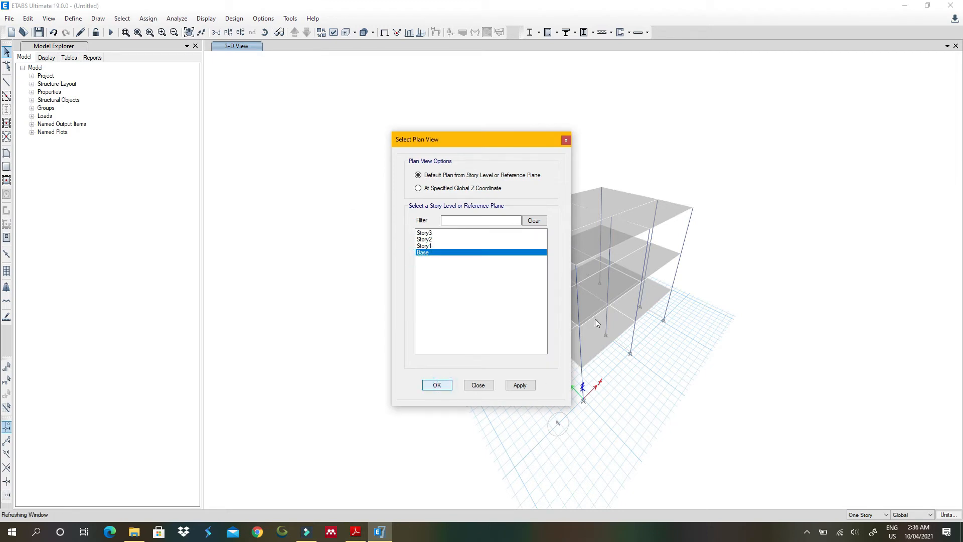
Assign fixed restraints, with all translations and rotations restrained, to the nine column joints at the Base level.
left_click_drag(366, 167, 790, 460)
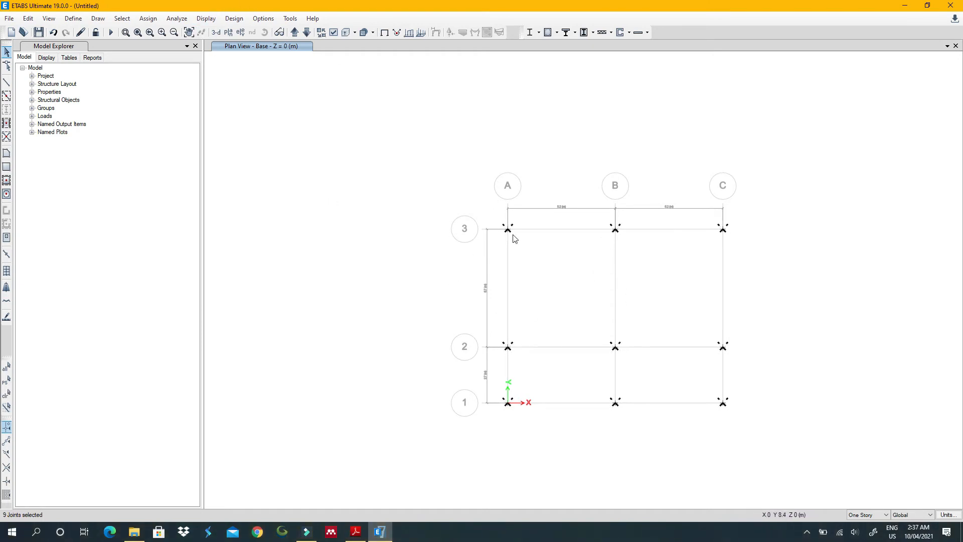
left_click(151, 19)
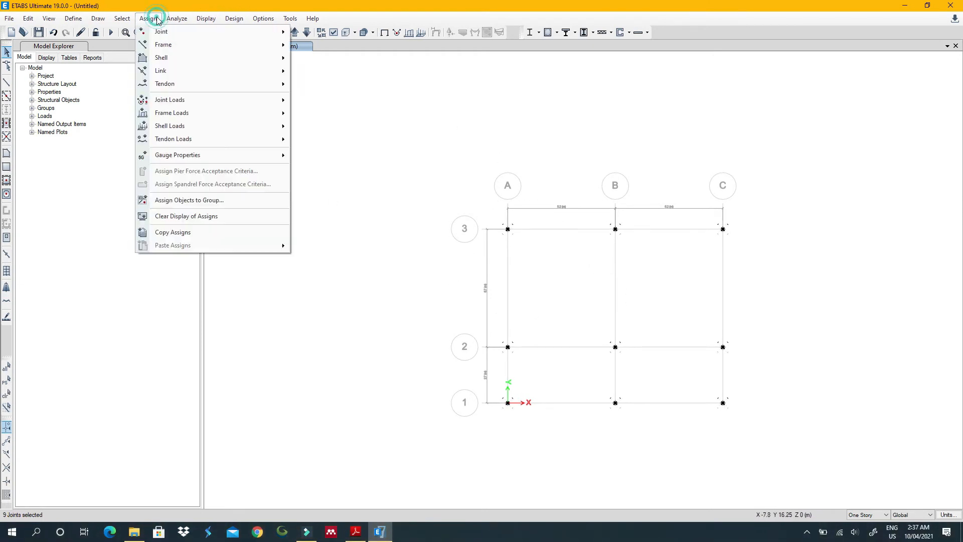
left_click(151, 19)
left_click(150, 19)
mouse_move(166, 31)
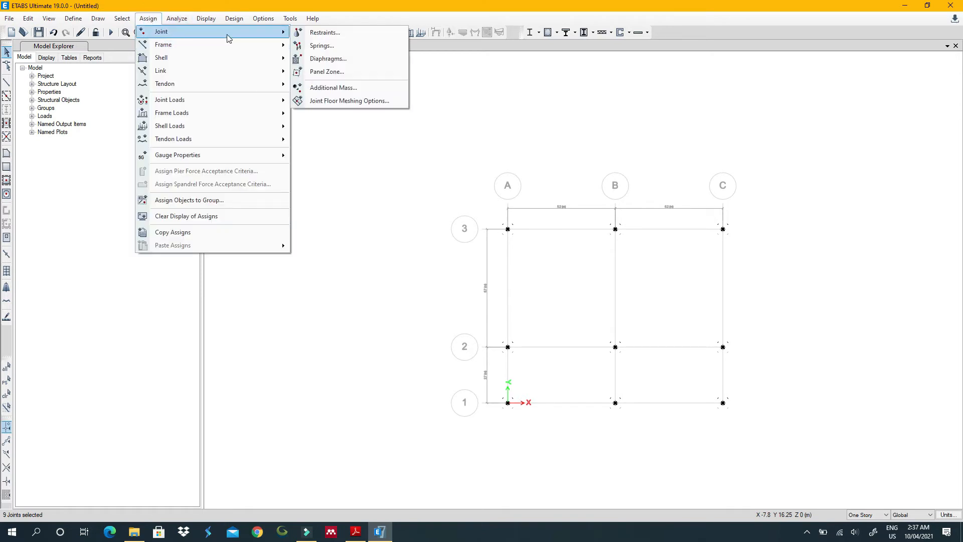
left_click(301, 32)
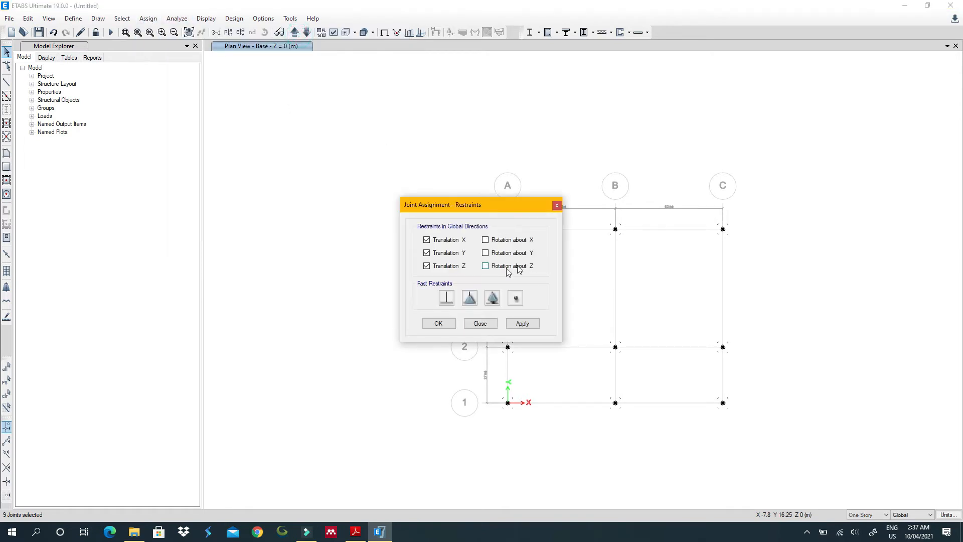
left_click(447, 298)
left_click(452, 326)
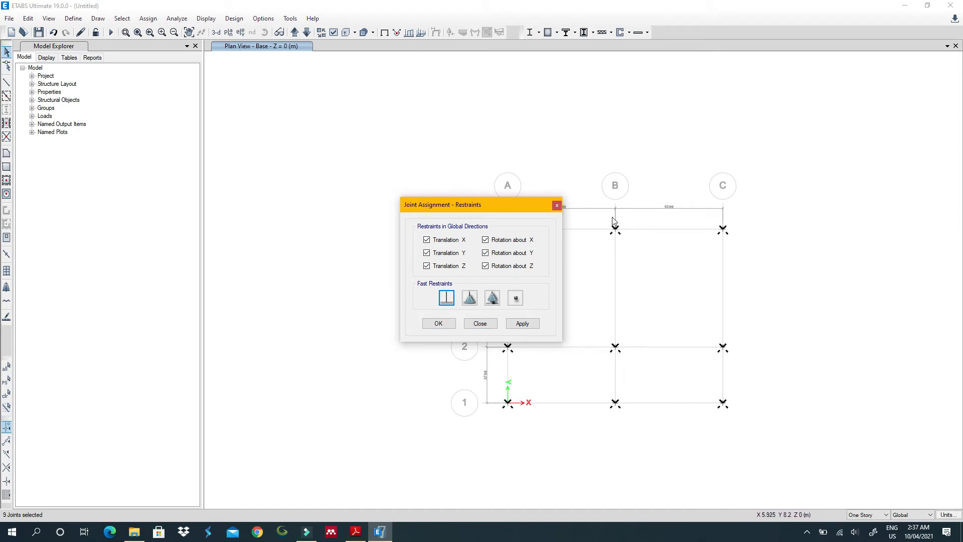
left_click(448, 324)
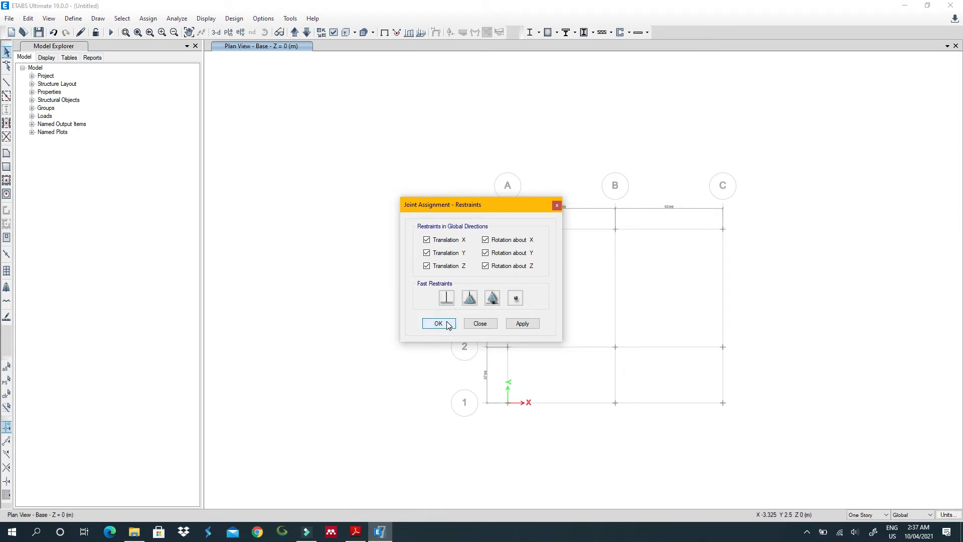
left_click(557, 205)
middle_click_drag(559, 280, 503, 249)
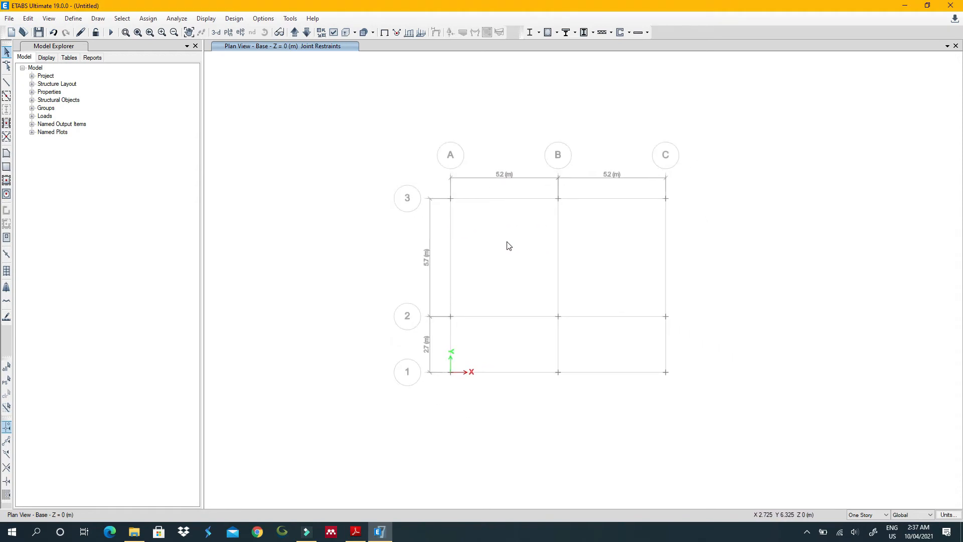
scroll(507, 246, "down", 3)
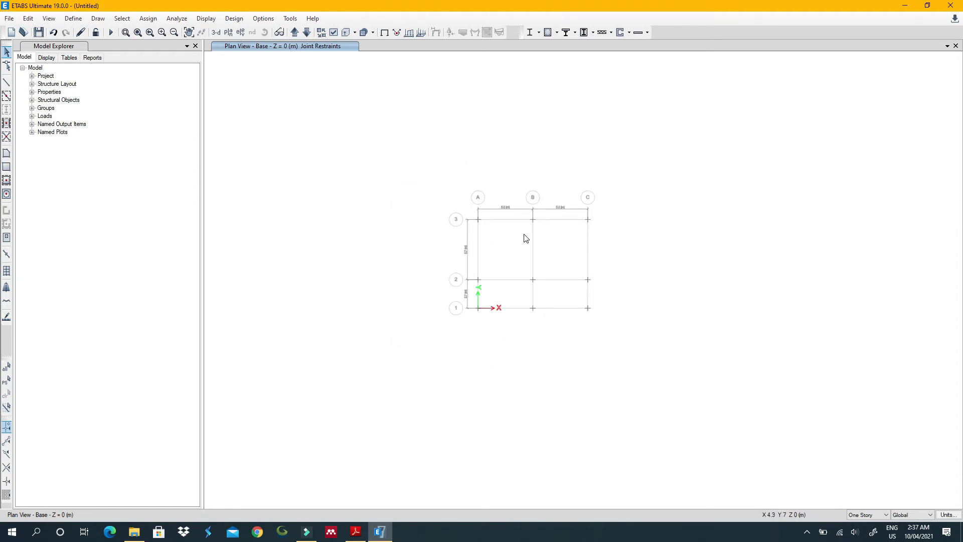
Review the list of defined load cases.
left_click(73, 18)
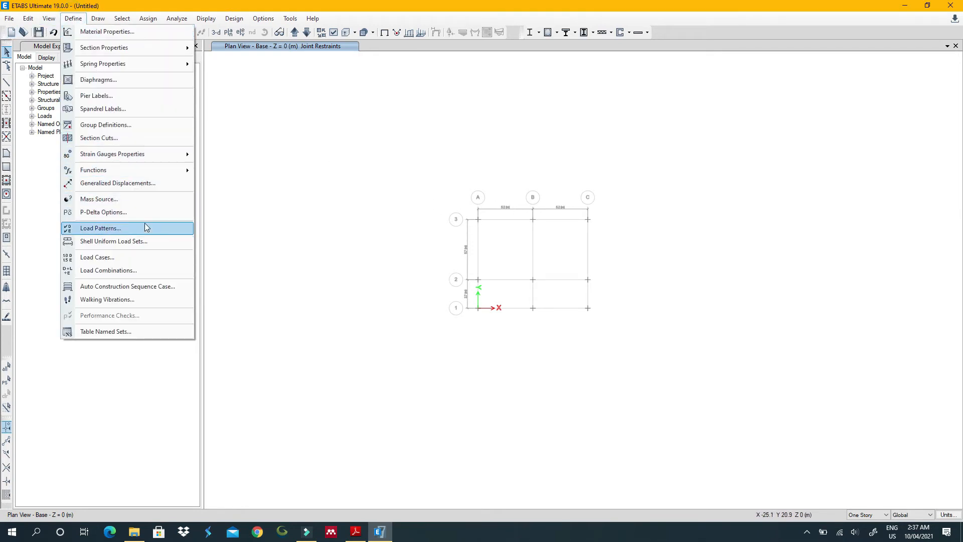
left_click(129, 257)
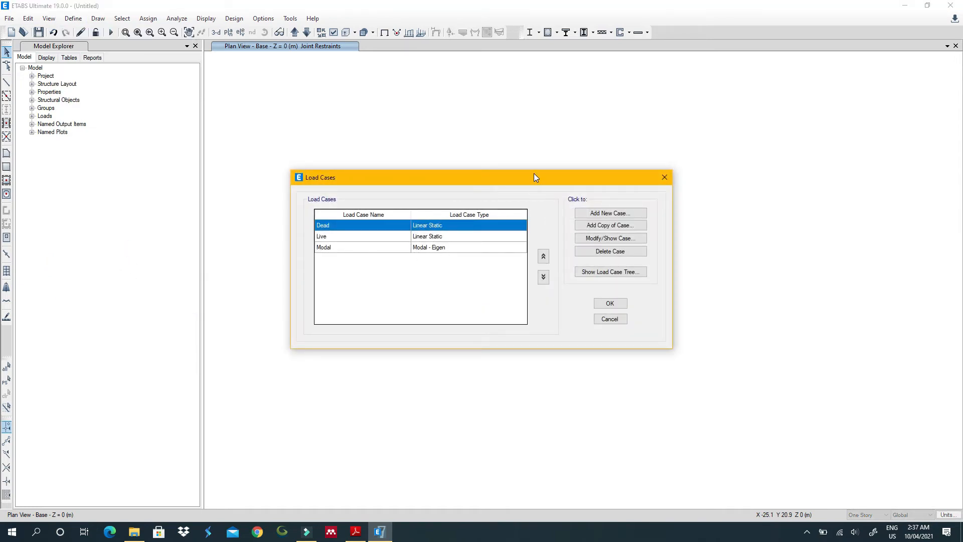
left_click_drag(535, 177, 448, 129)
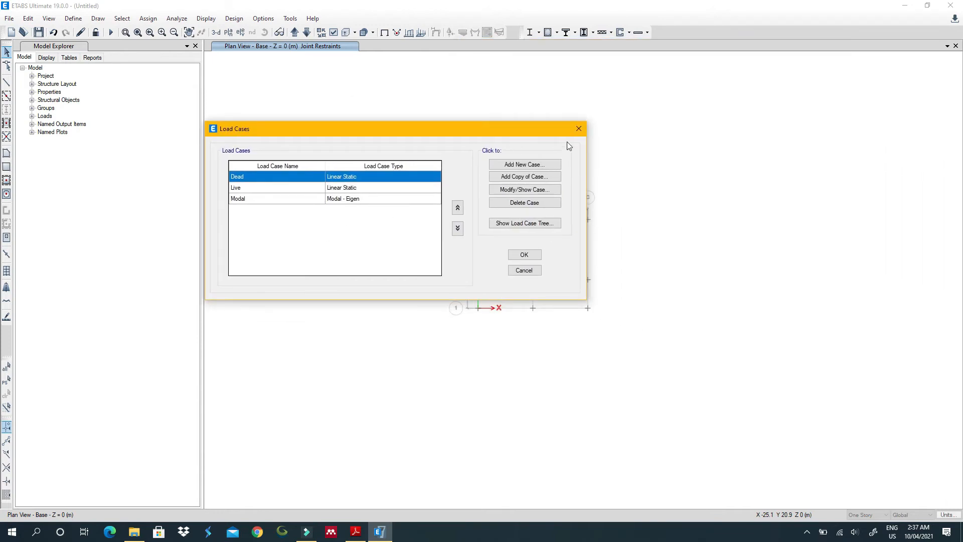
left_click(578, 129)
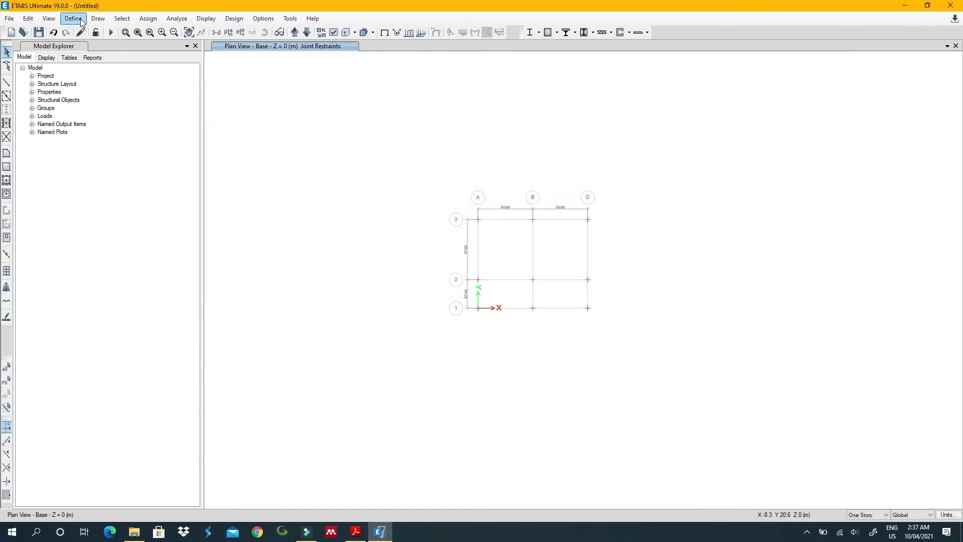
Add a load pattern named Windload with type Wind and the BS 6399-95 auto lateral load.
left_click(81, 20)
left_click(178, 223)
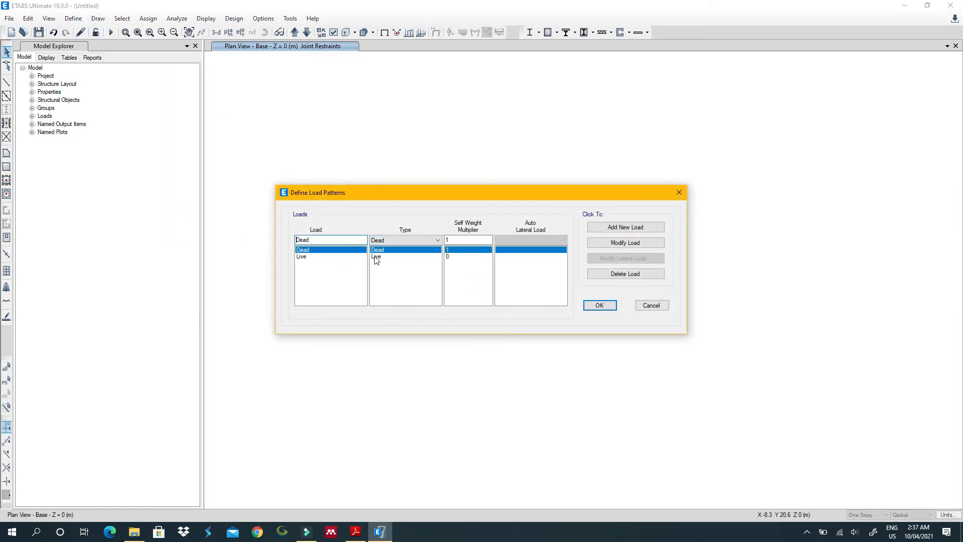
left_click(414, 243)
left_click(333, 241)
double_click(333, 241)
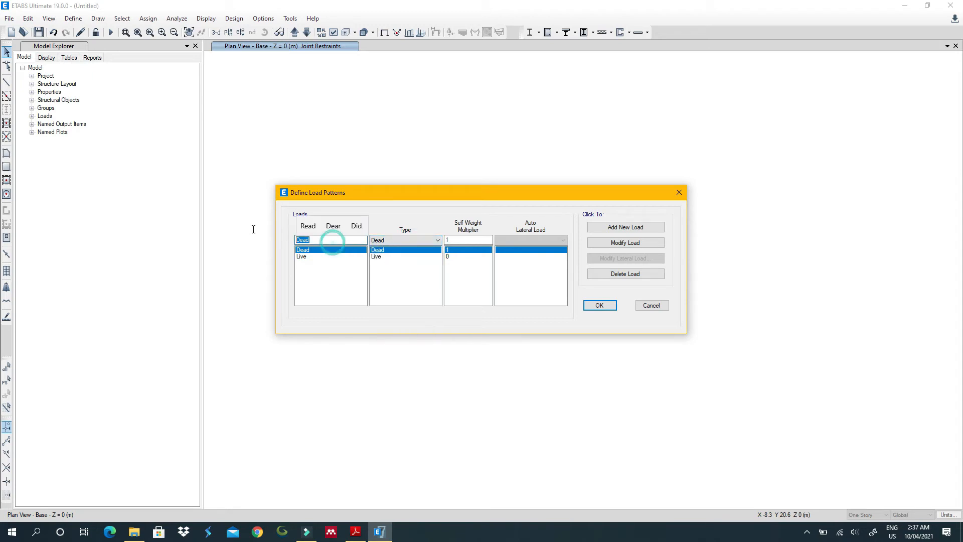
type("Wind")
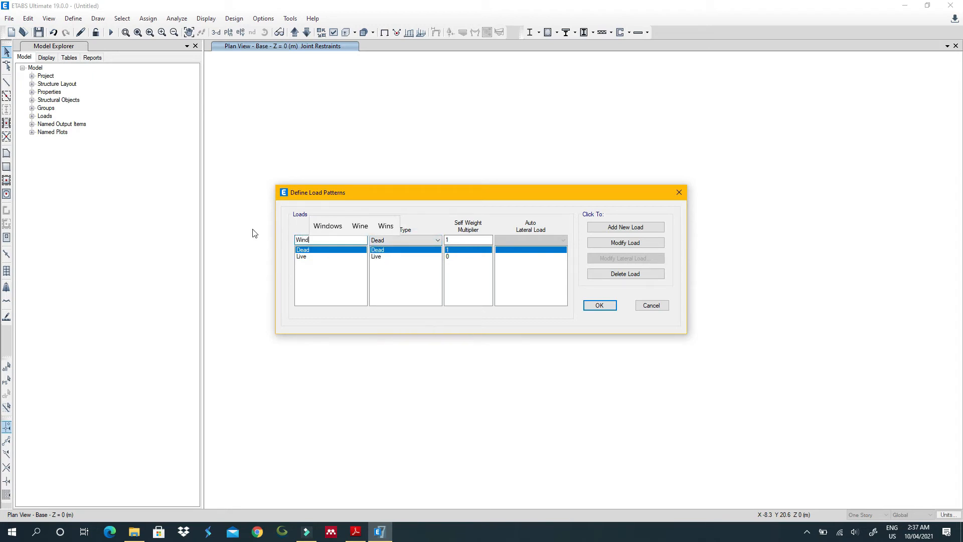
type("load")
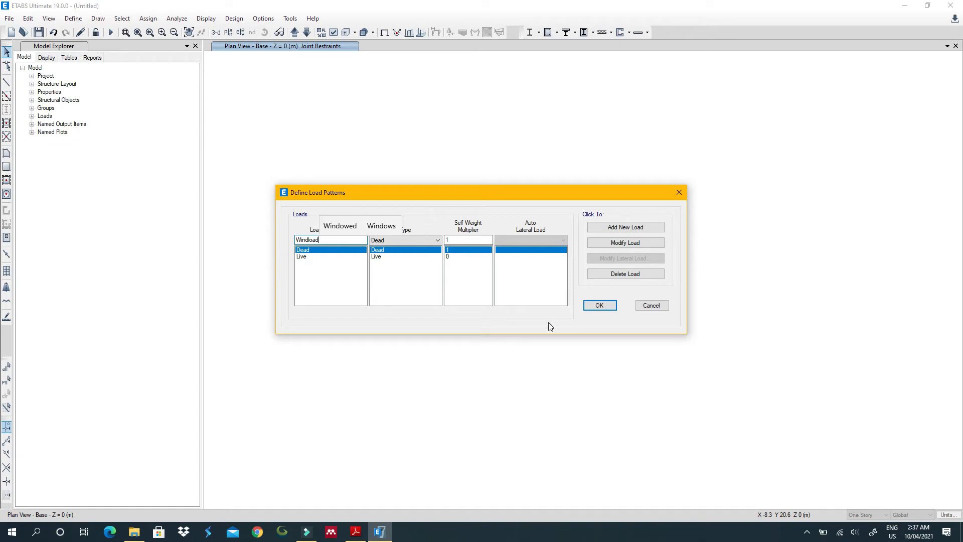
left_click(419, 242)
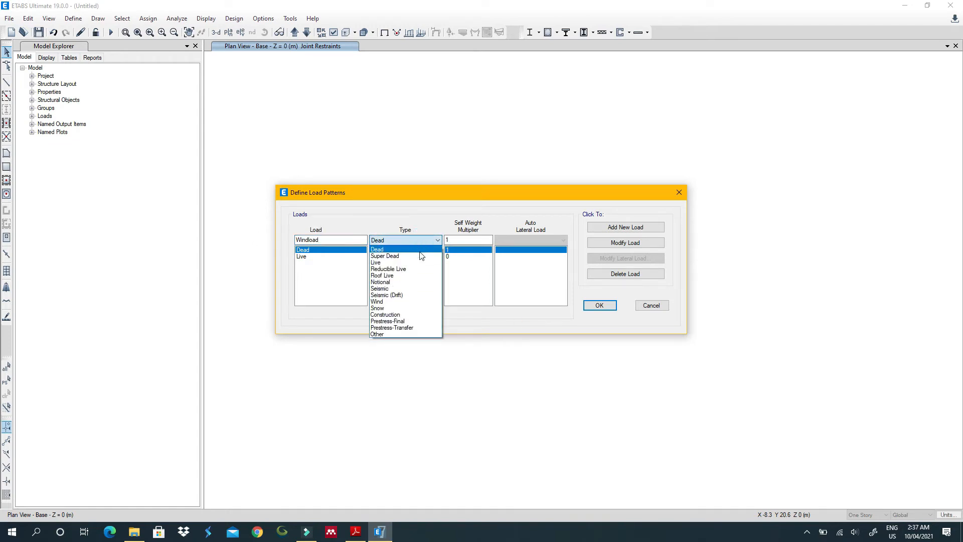
left_click(420, 302)
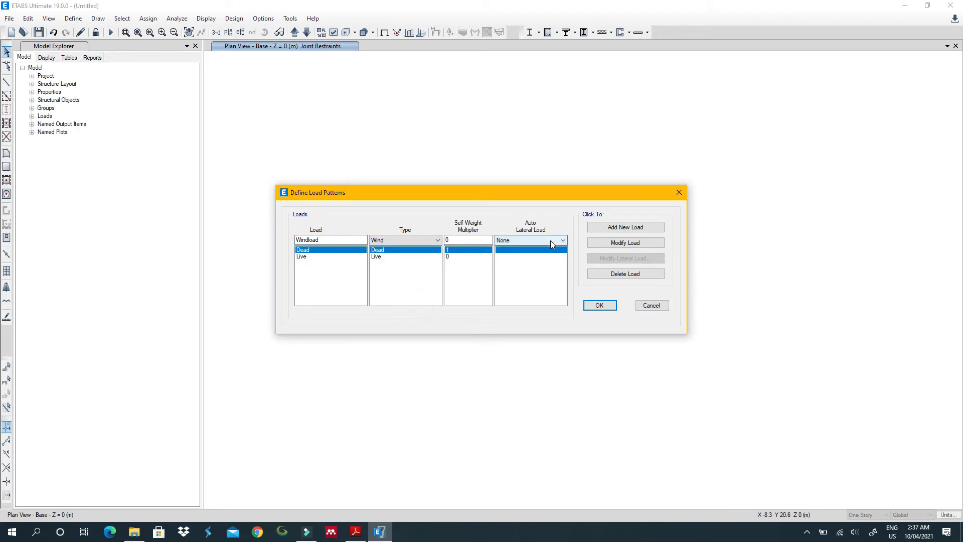
left_click(550, 239)
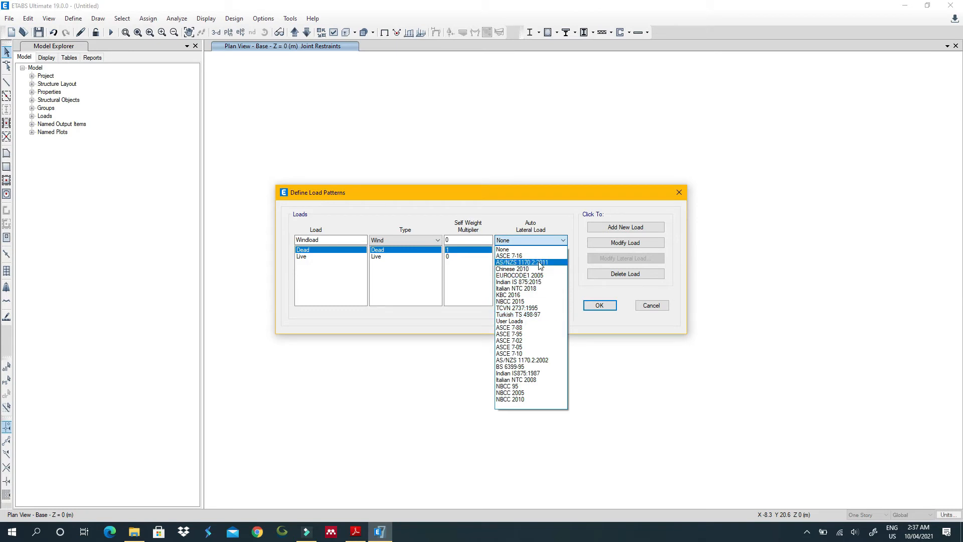
left_click(528, 366)
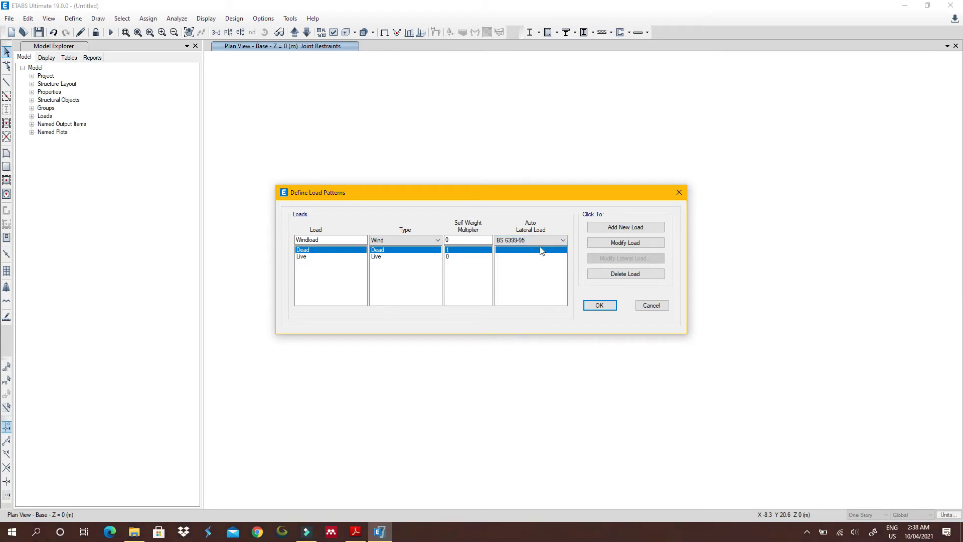
left_click(637, 228)
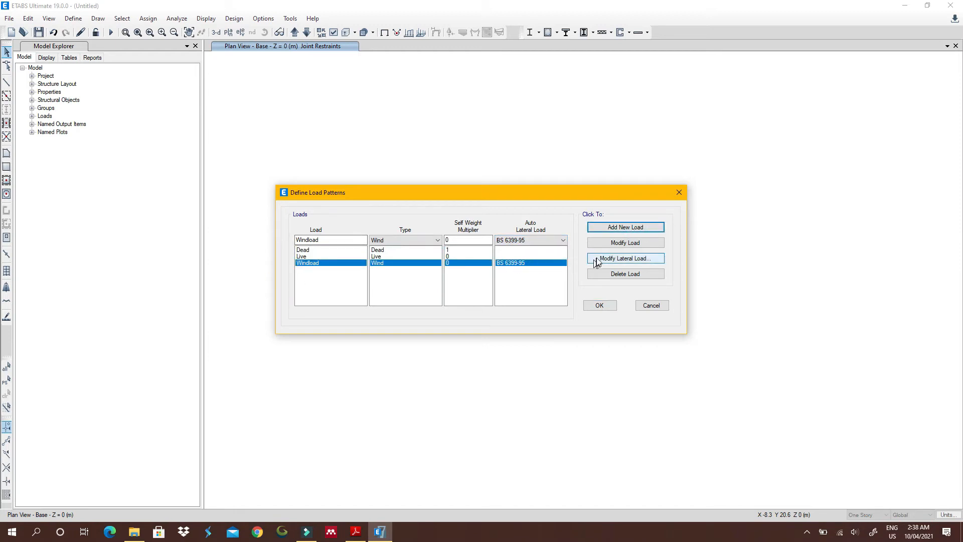
Inspect the lateral load settings of the Windload pattern and delete that pattern.
left_click(597, 260)
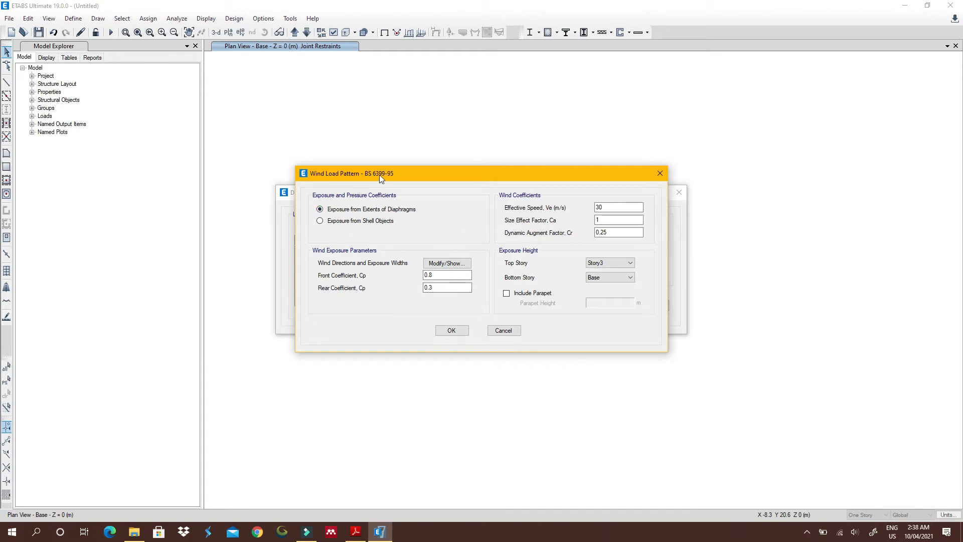
left_click_drag(381, 175, 463, 126)
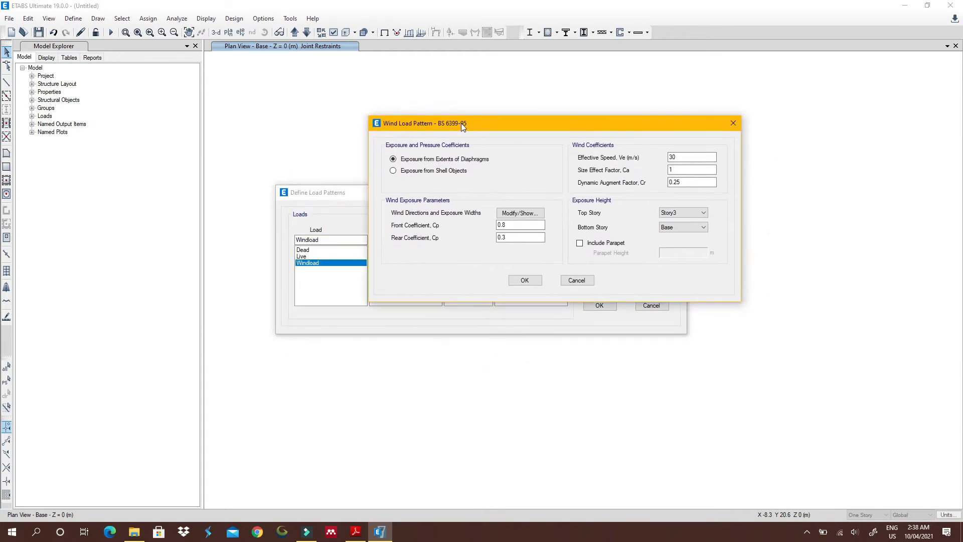
left_click(733, 123)
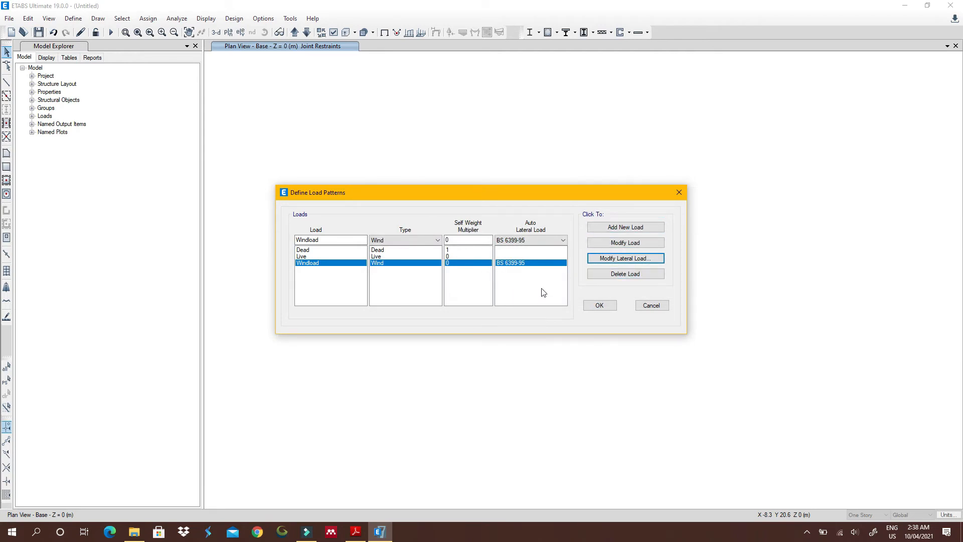
left_click(618, 275)
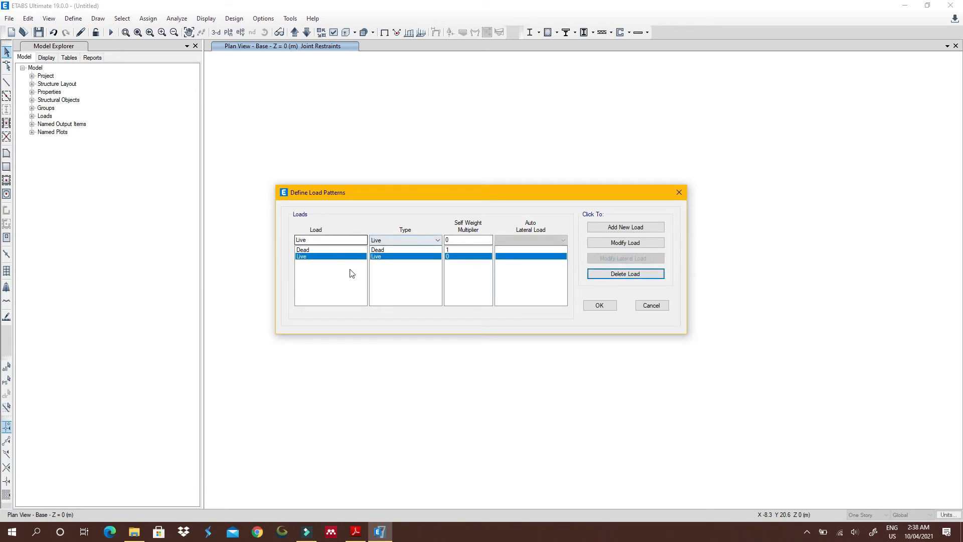
left_click(609, 305)
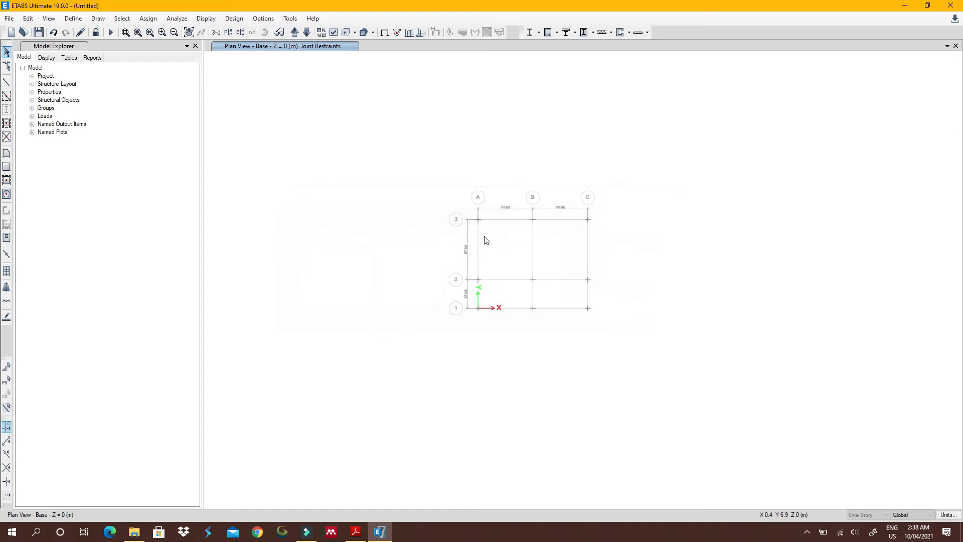
Add the default design load combinations for Concrete Frame Design.
left_click(74, 18)
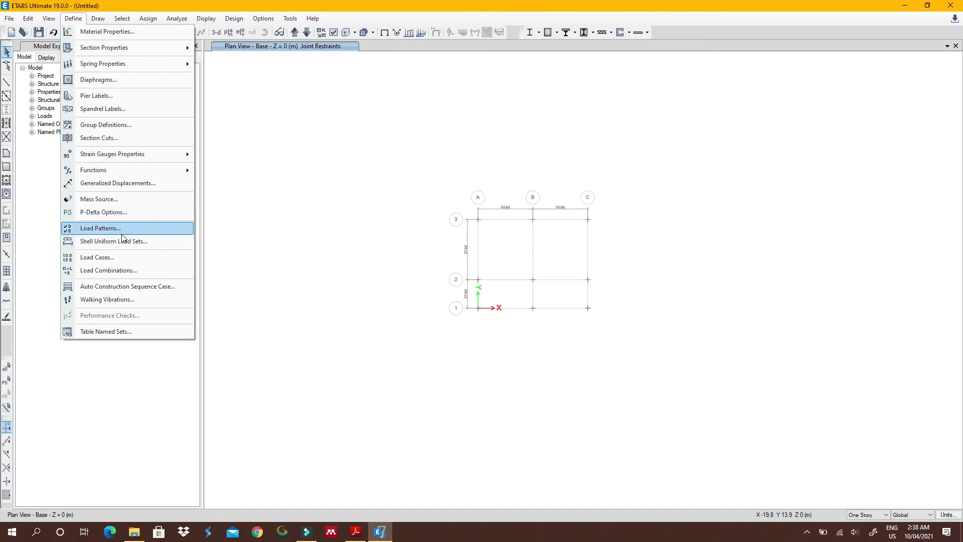
left_click(129, 272)
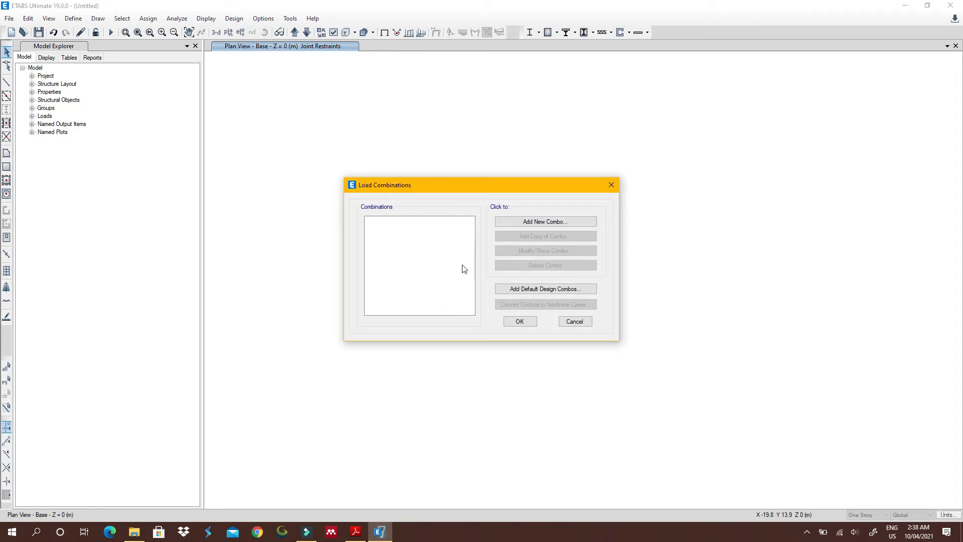
left_click(519, 292)
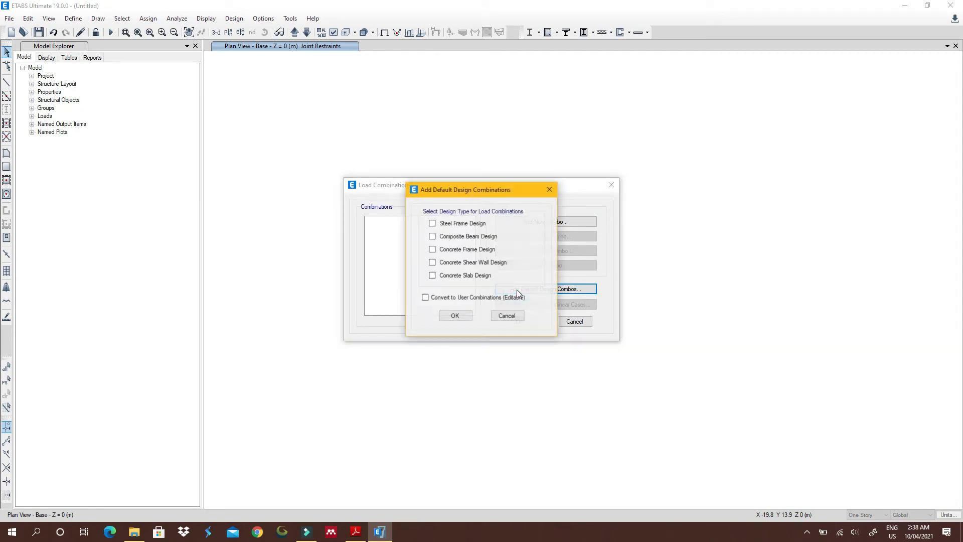
left_click(433, 251)
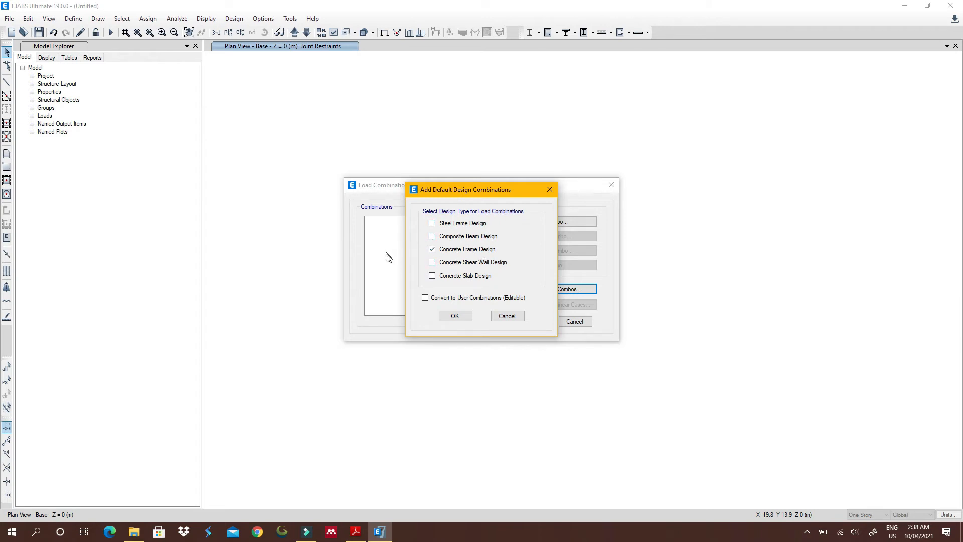
left_click_drag(423, 193, 643, 128)
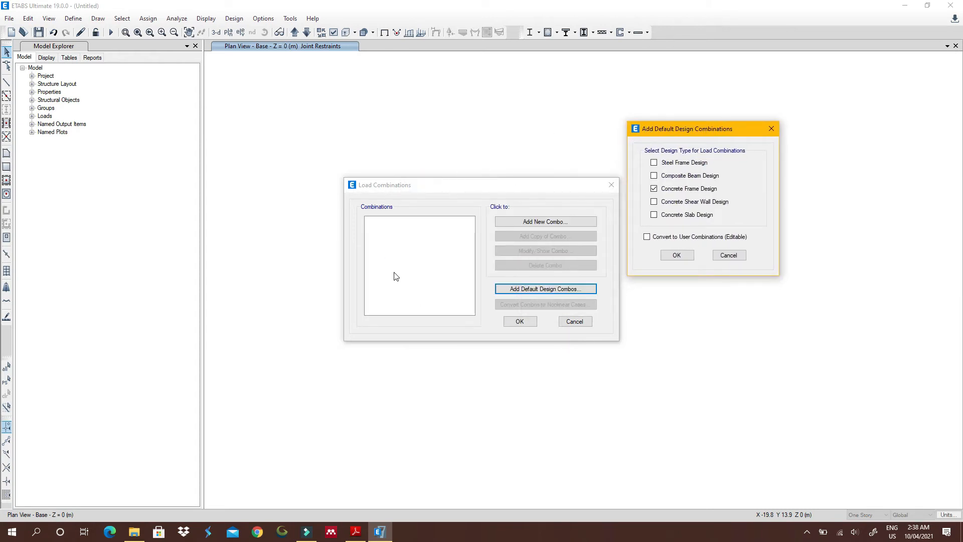
left_click(677, 255)
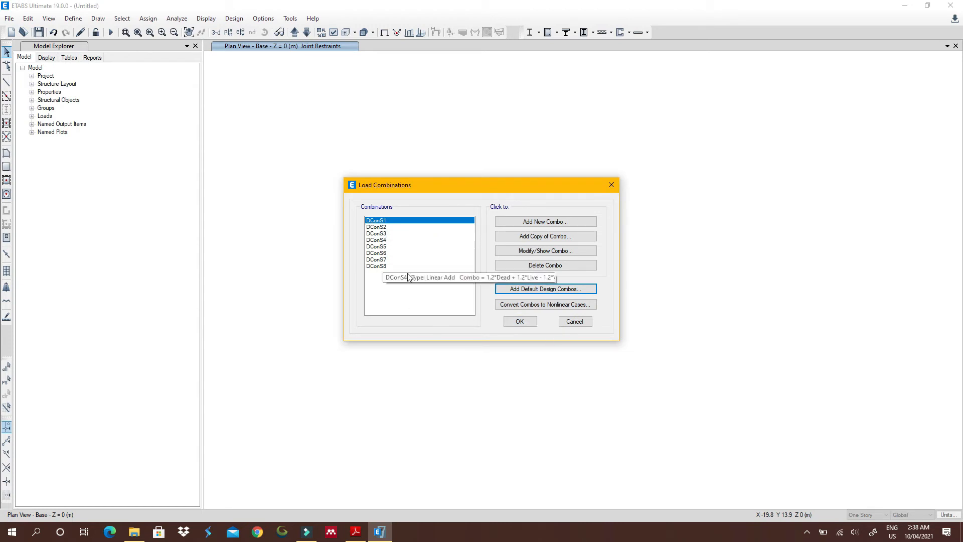
left_click(521, 322)
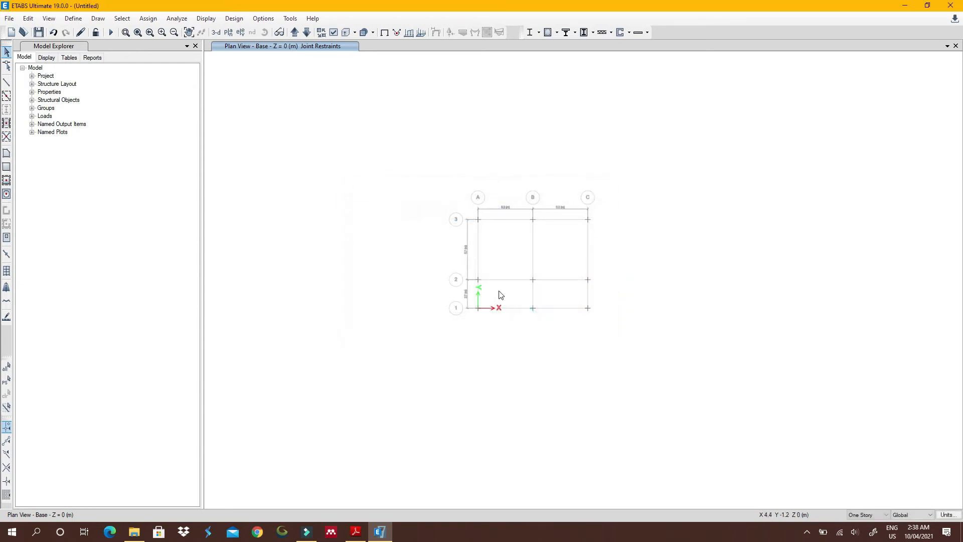
Set the story scope to All Stories and display the Story1 plan view.
scroll(522, 252, "down", 2)
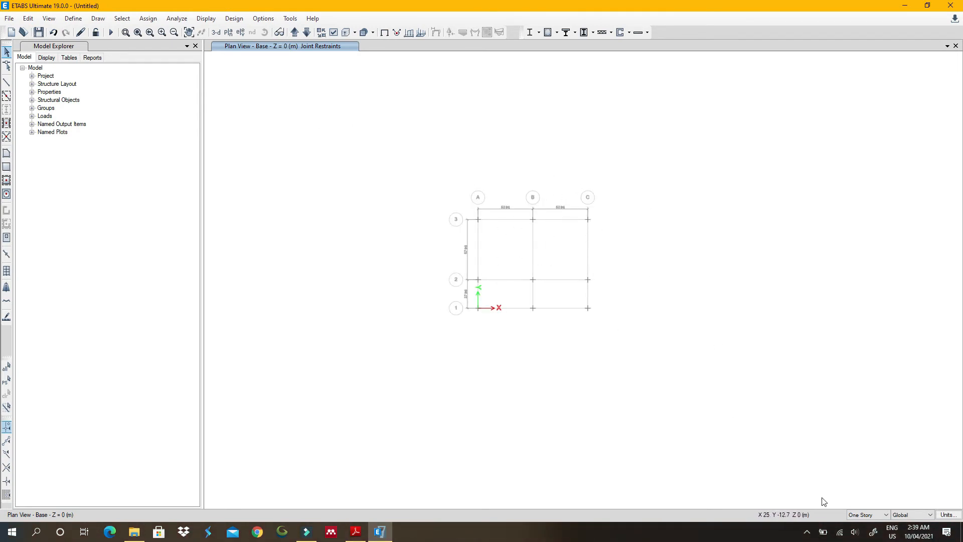
left_click(868, 515)
left_click(865, 528)
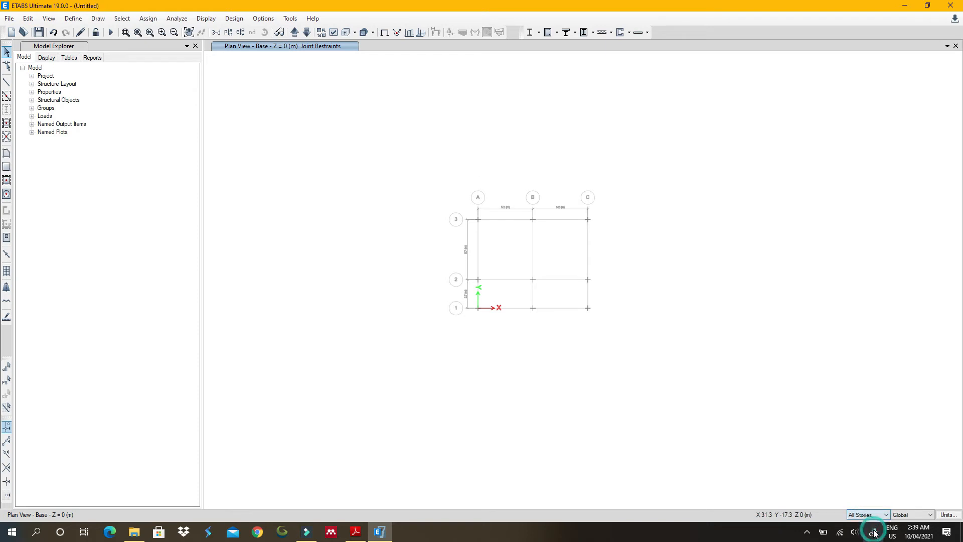
left_click(228, 32)
left_click(424, 246)
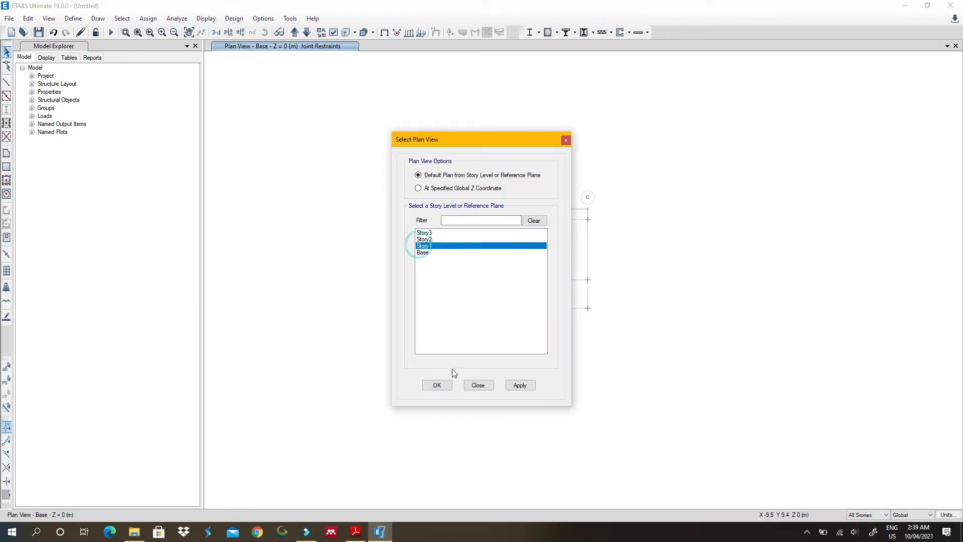
left_click(444, 387)
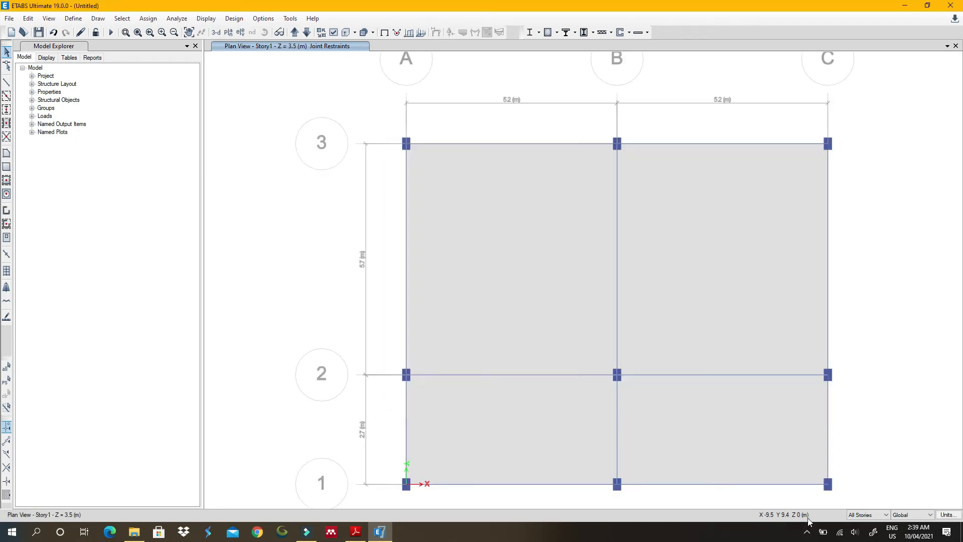
scroll(808, 435, "down", 3)
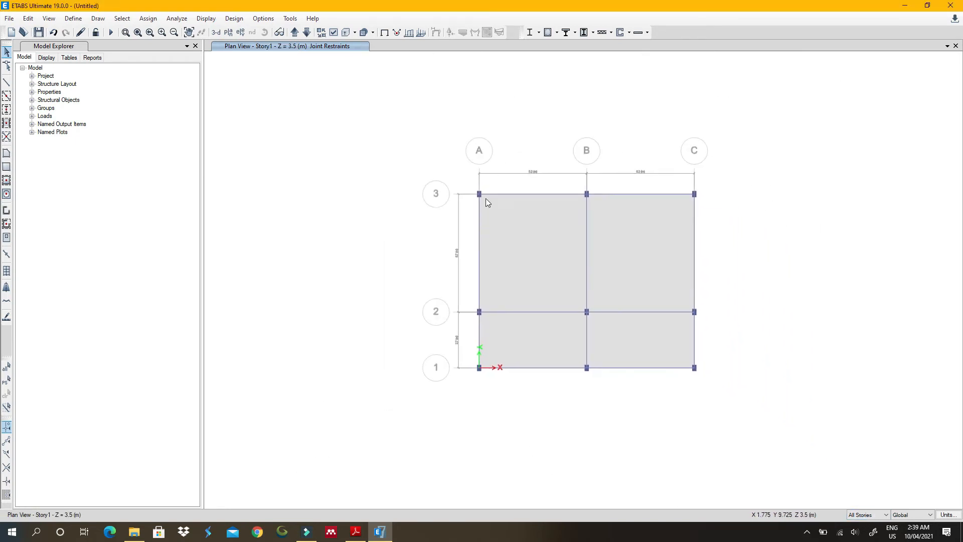
Assign a uniform shell load of 2 kN/m² in the Gravity direction under the Dead pattern to the four slab panels on all stories.
left_click(526, 234)
left_click(656, 260)
left_click(667, 337)
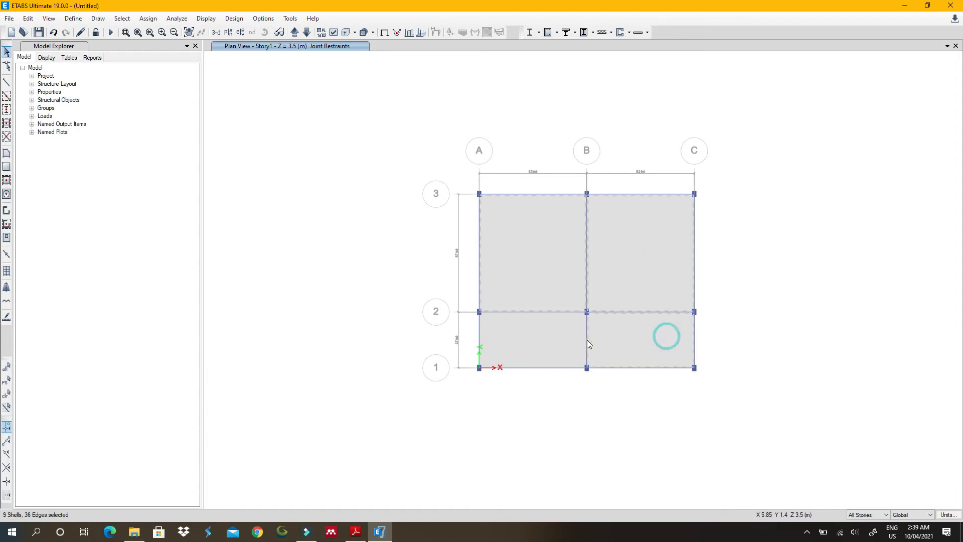
left_click(586, 341)
left_click(586, 345)
left_click(559, 335)
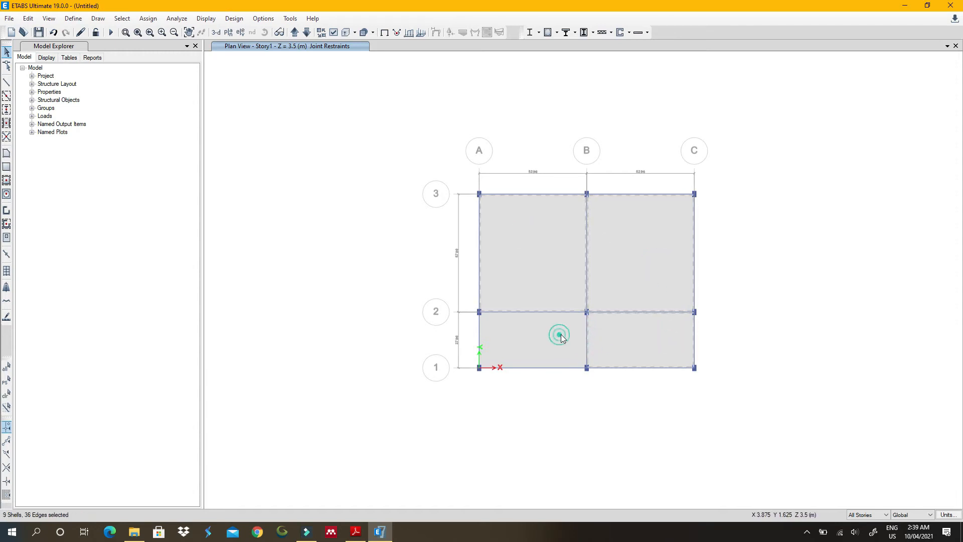
left_click(148, 19)
mouse_move(250, 119)
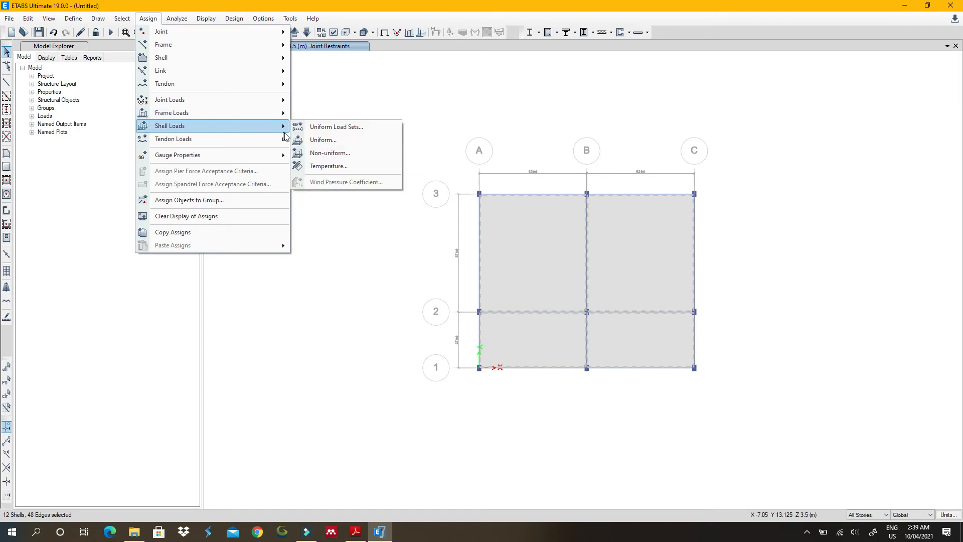
left_click(313, 140)
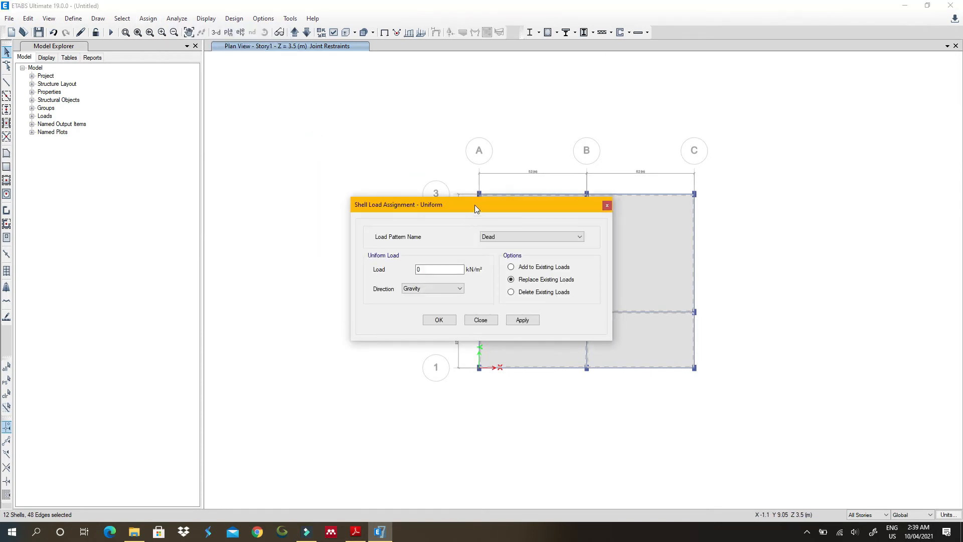
left_click_drag(475, 205, 275, 107)
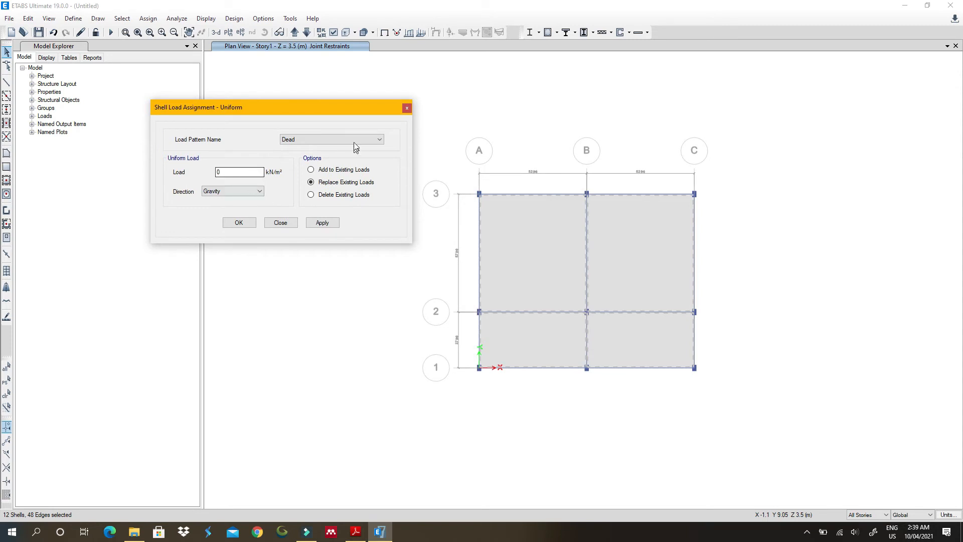
double_click(239, 171)
type("2")
left_click(326, 223)
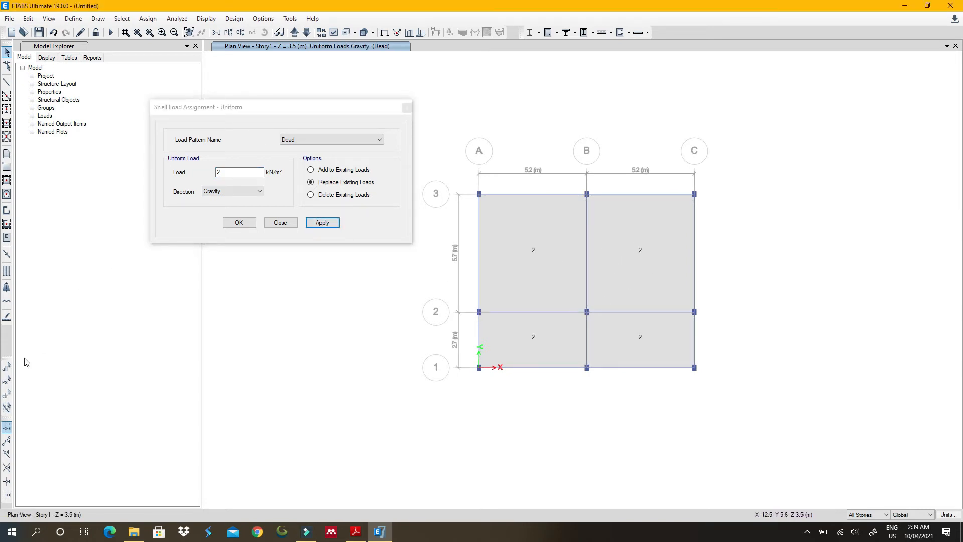
Reselect the same slab panels and assign a uniform shell load of 4 kN/m² under the Live pattern.
left_click(6, 383)
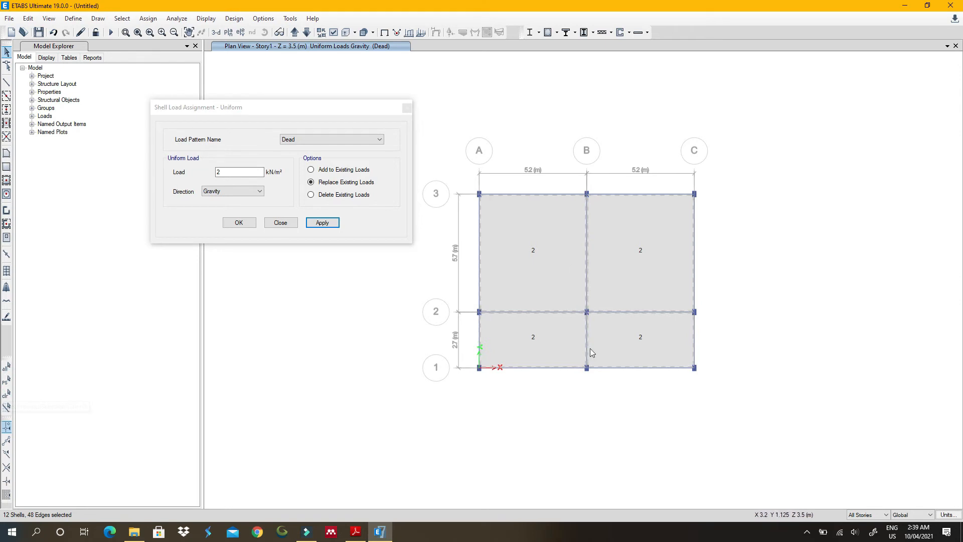
left_click(348, 139)
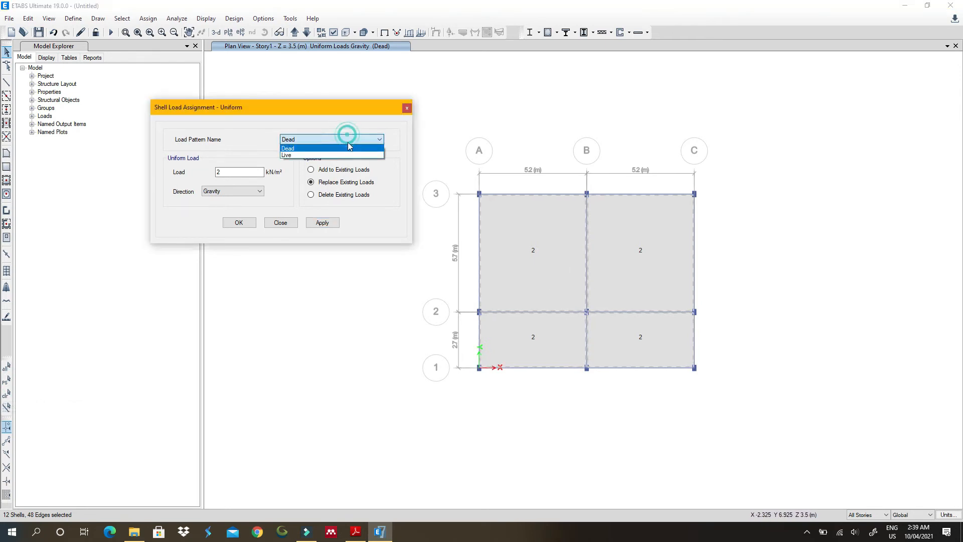
left_click(321, 155)
double_click(246, 172)
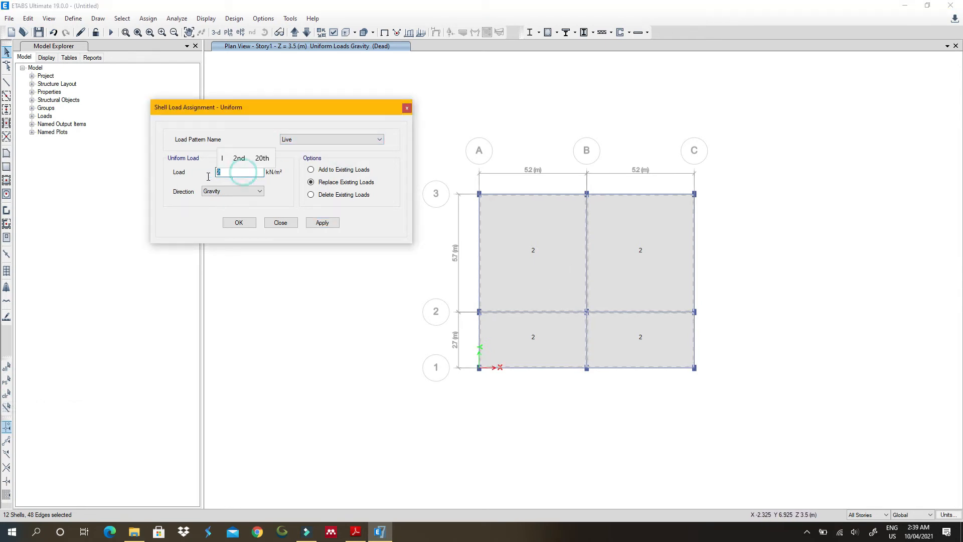
type("4")
left_click(323, 223)
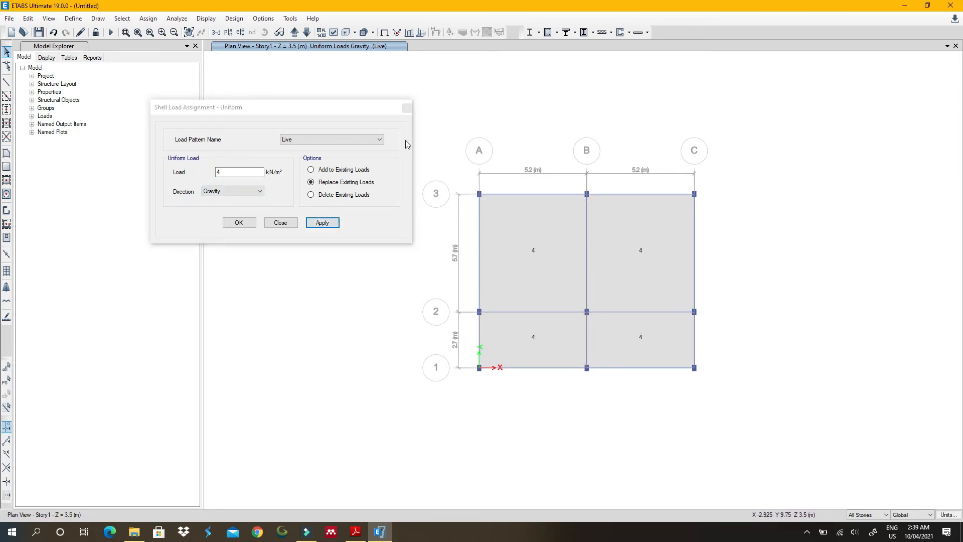
left_click(406, 109)
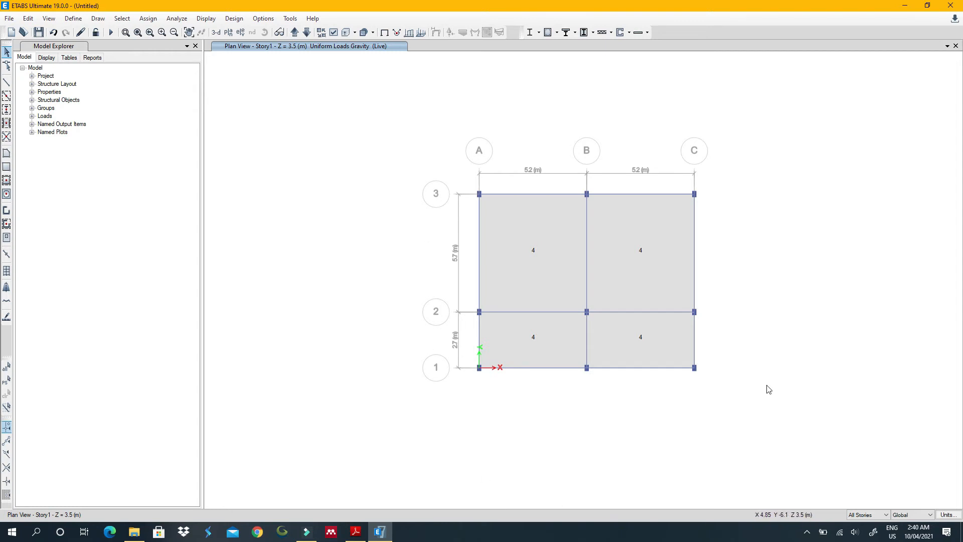
Assign a uniform distributed load of 9 kN/m in the Gravity direction under the Dead pattern to the perimeter beams on all stories.
left_click(528, 194)
left_click(641, 194)
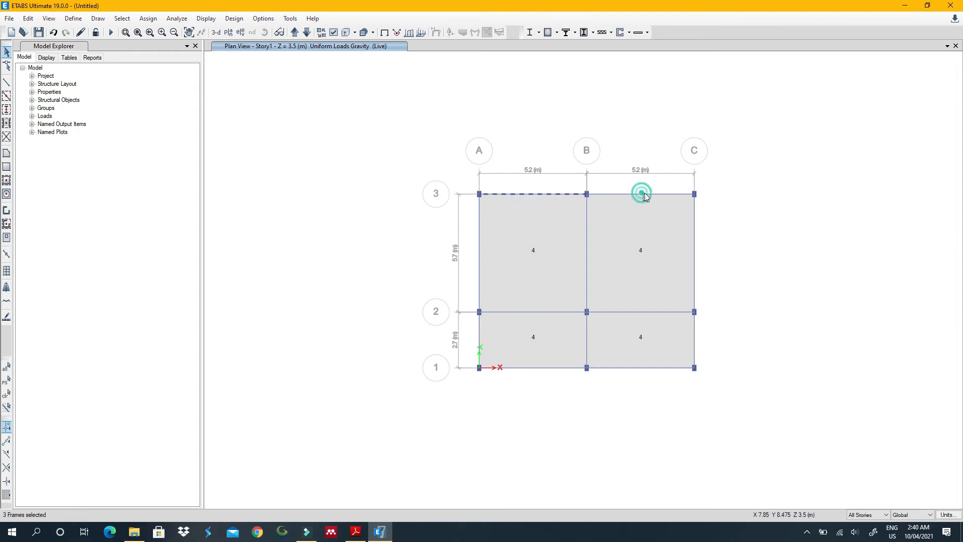
left_click(695, 229)
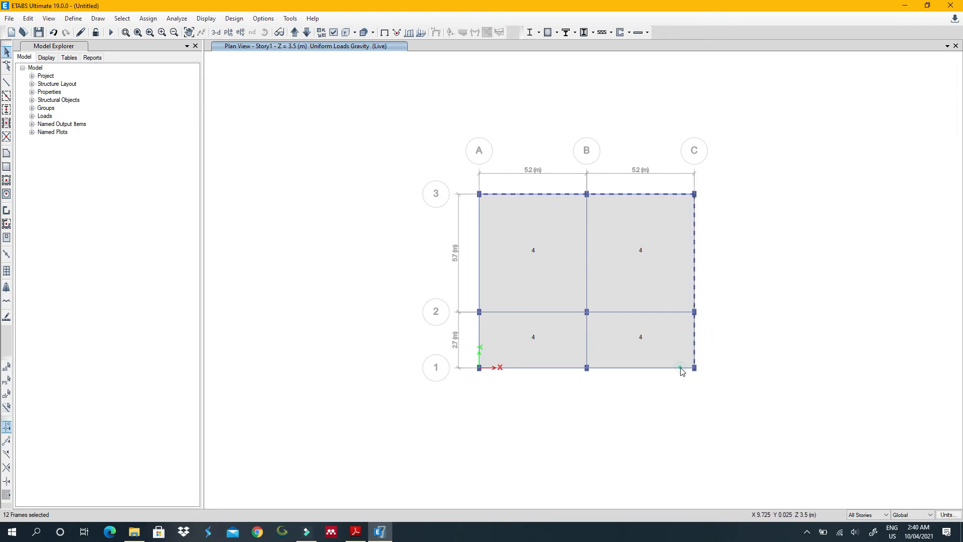
left_click(480, 331)
left_click(480, 277)
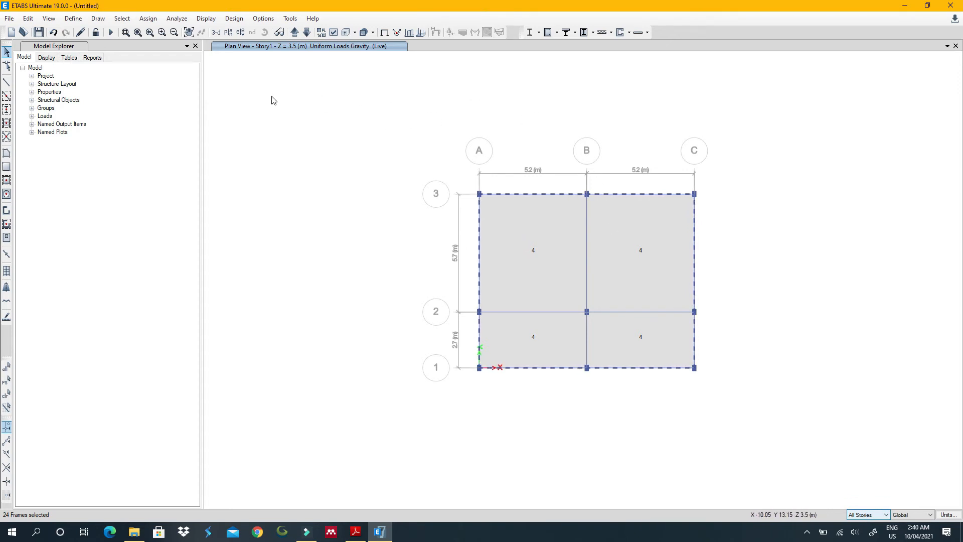
left_click(153, 21)
mouse_move(228, 108)
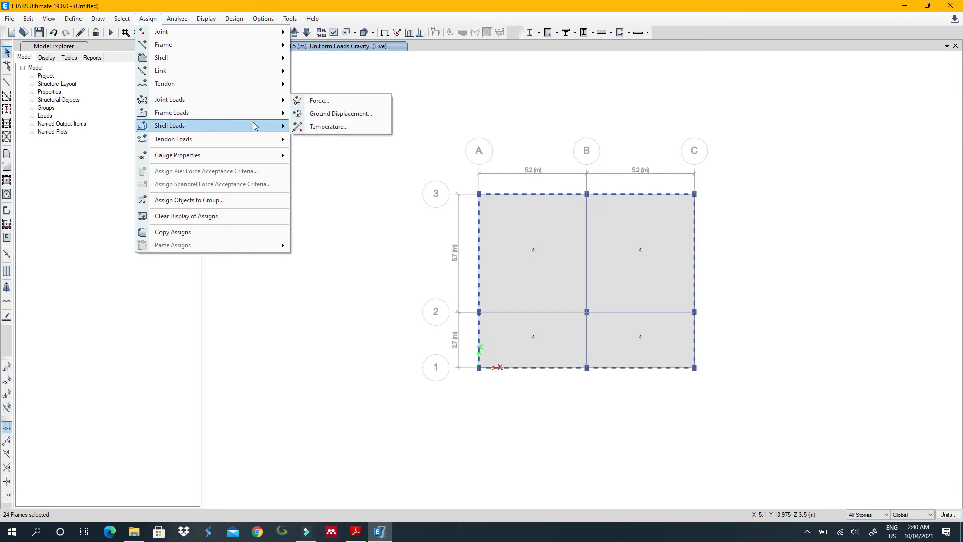
mouse_move(262, 114)
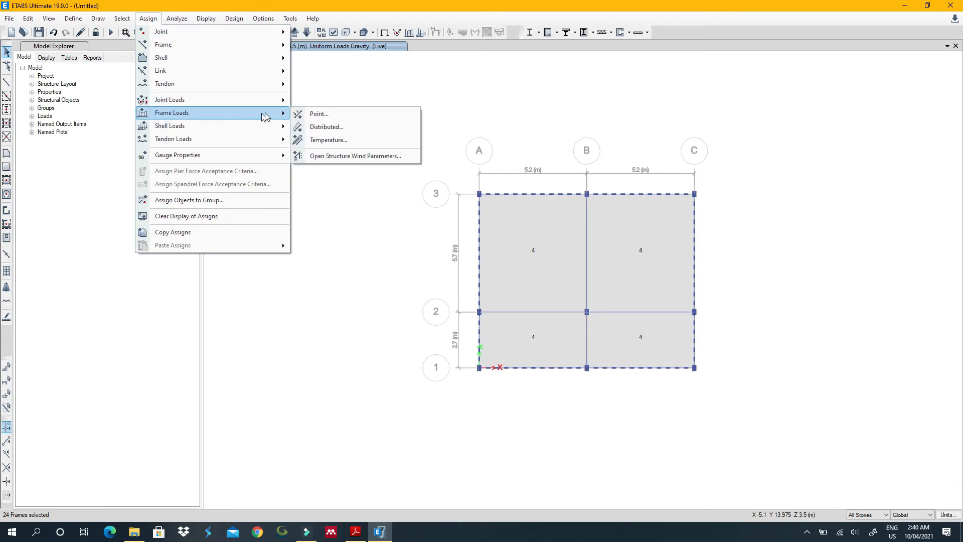
left_click(316, 127)
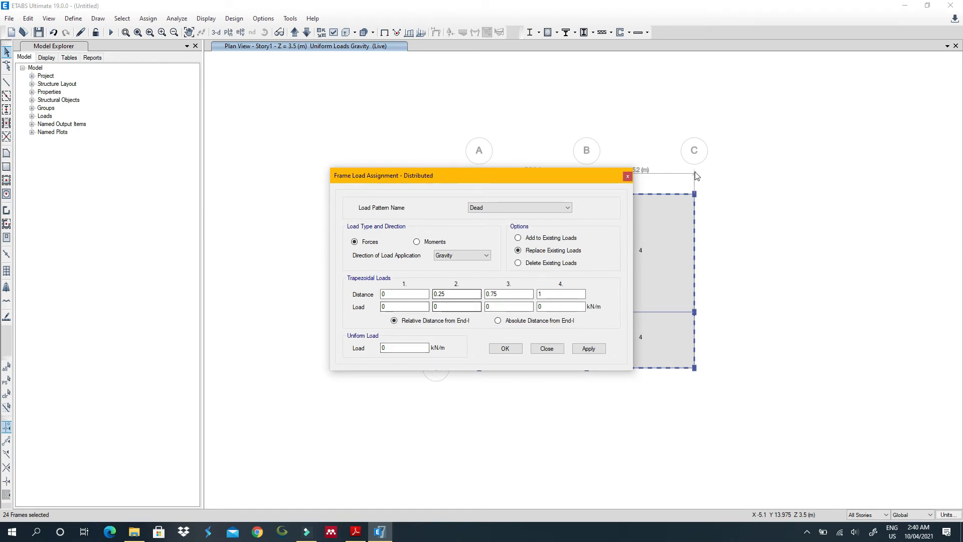
double_click(393, 348)
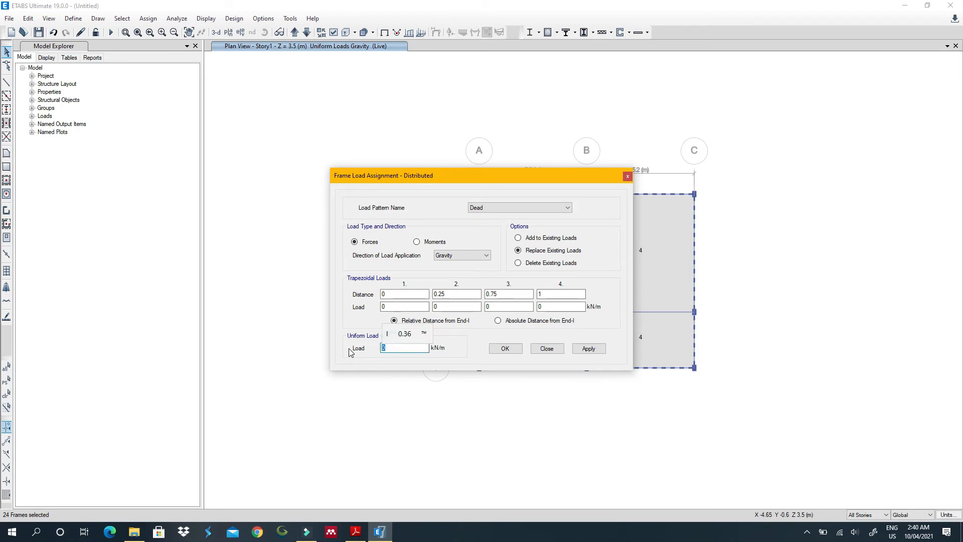
type("9")
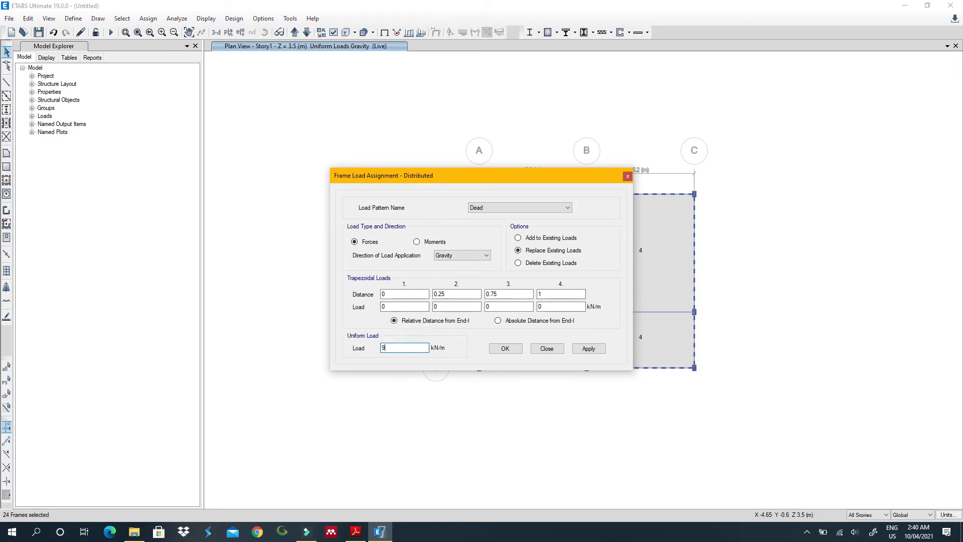
left_click(468, 259)
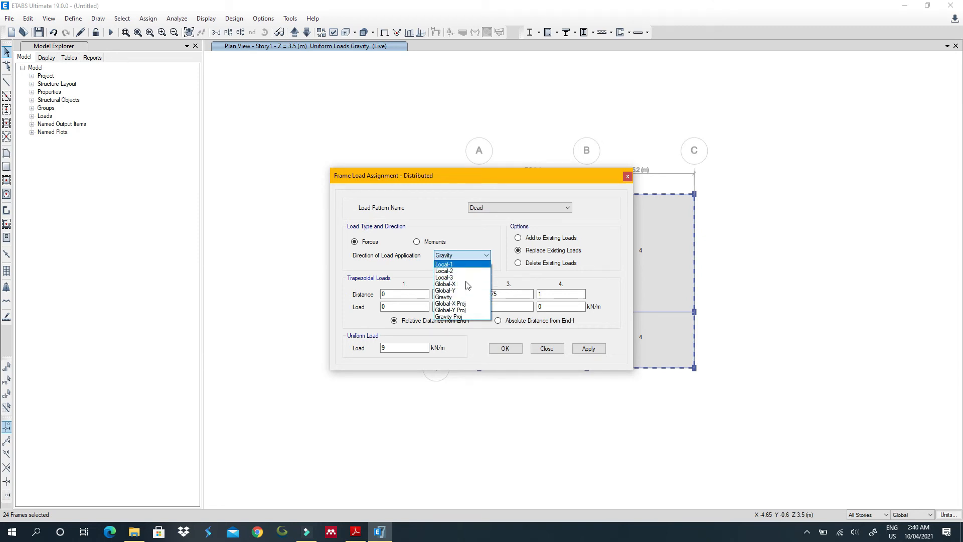
left_click(458, 298)
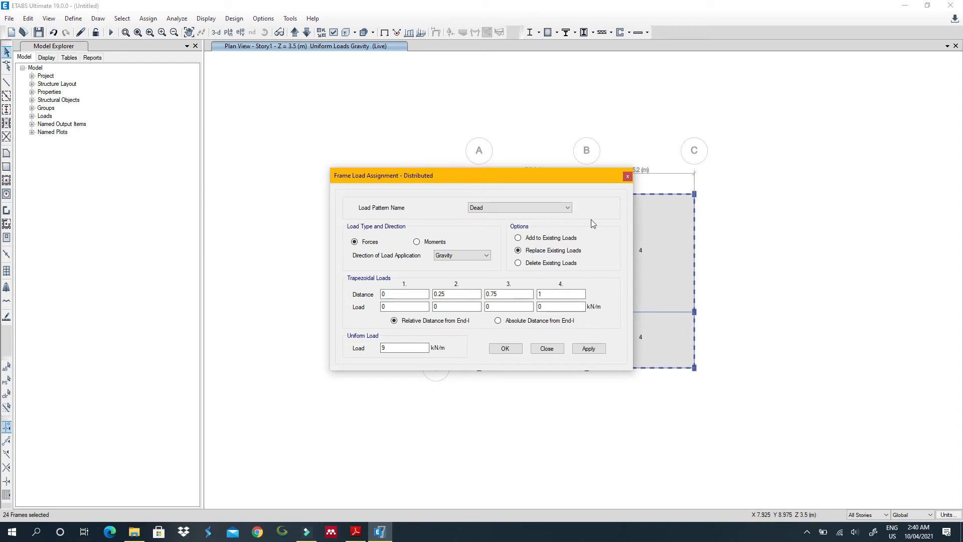
left_click_drag(532, 175, 369, 91)
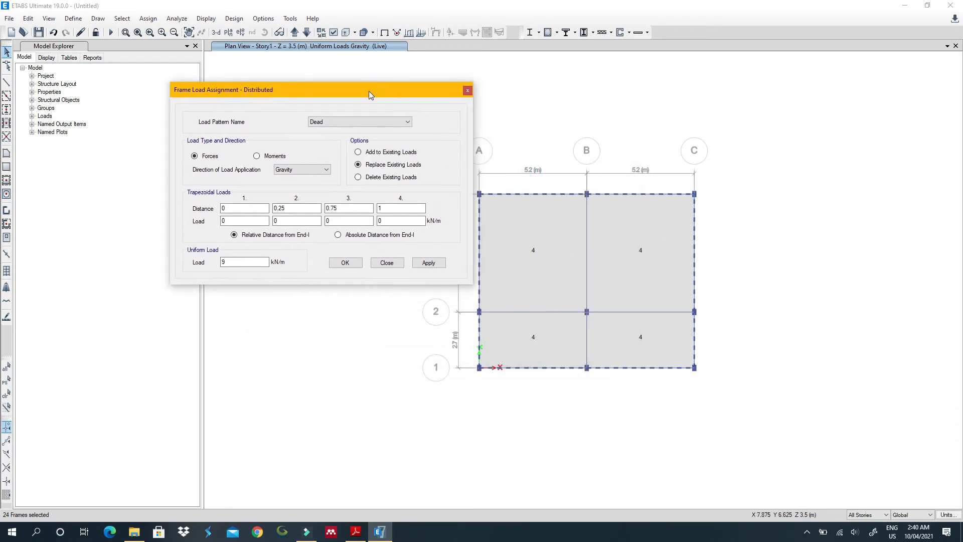
left_click(343, 264)
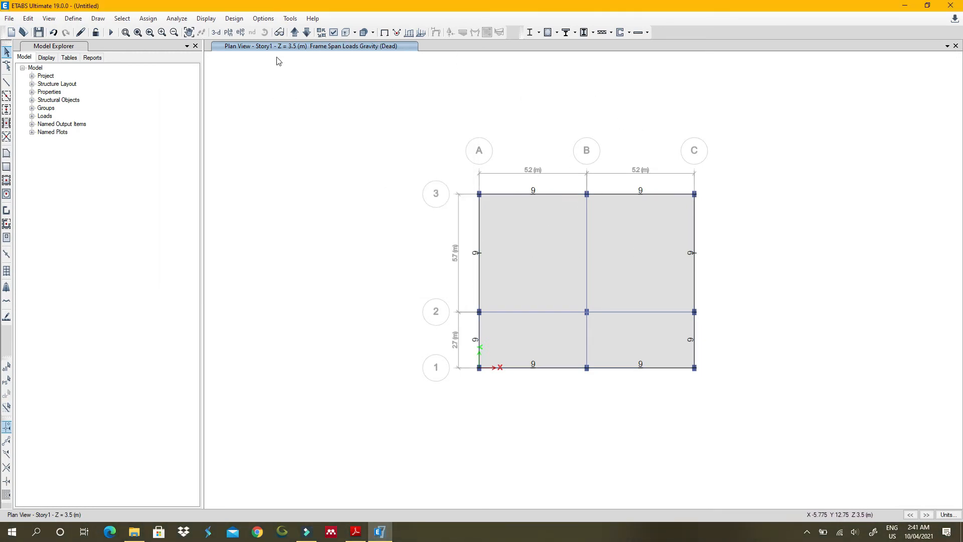
Show the model in 3-D and inspect the loads assigned to the Story3 slab panel F1.
left_click(216, 32)
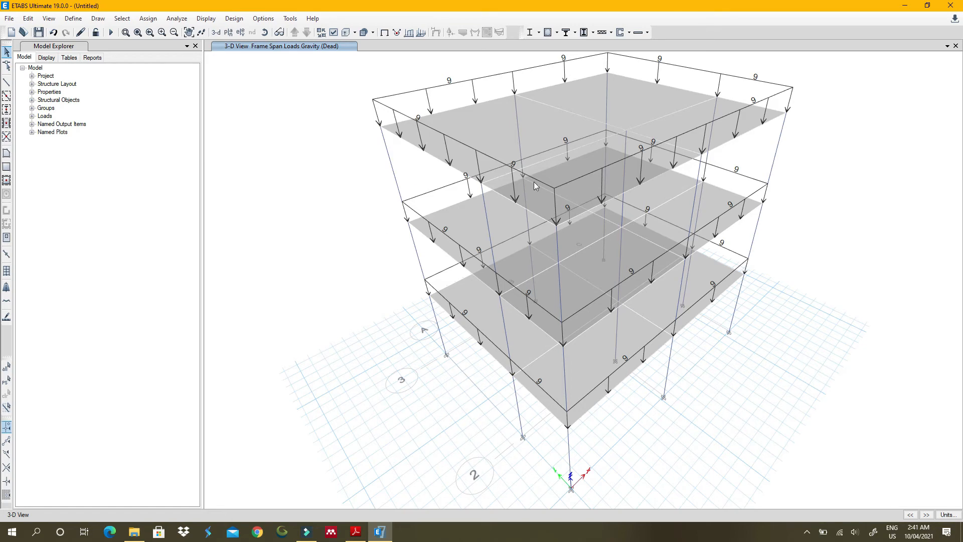
right_click(496, 130)
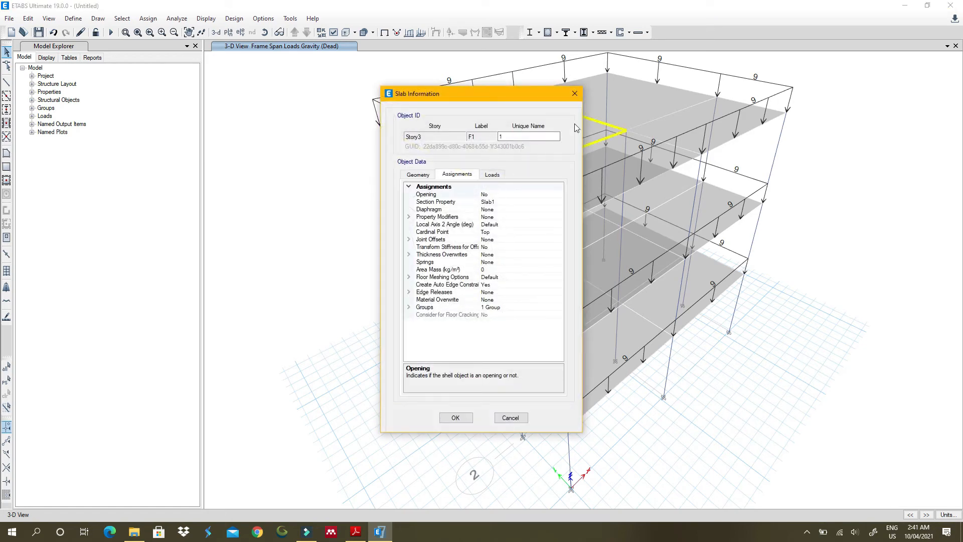
left_click(574, 94)
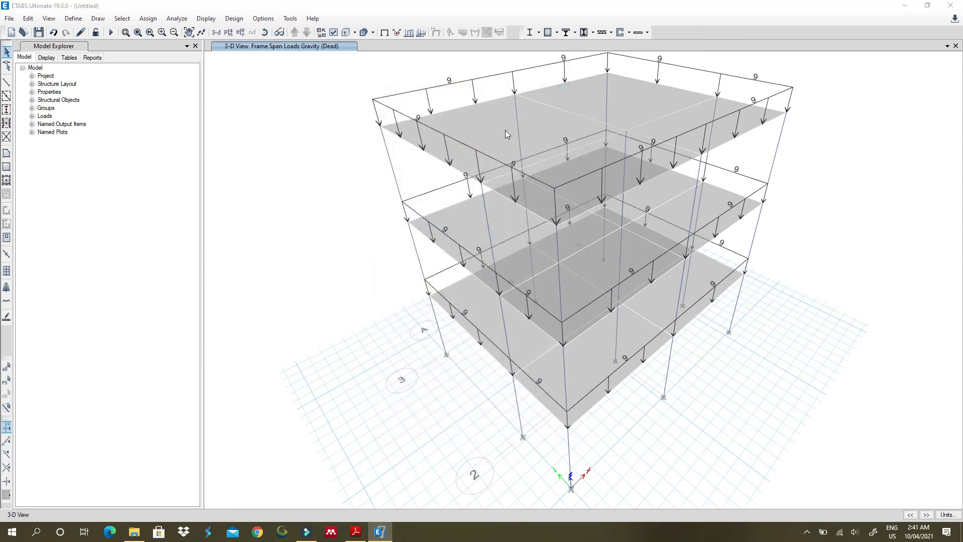
right_click(505, 130)
left_click(492, 175)
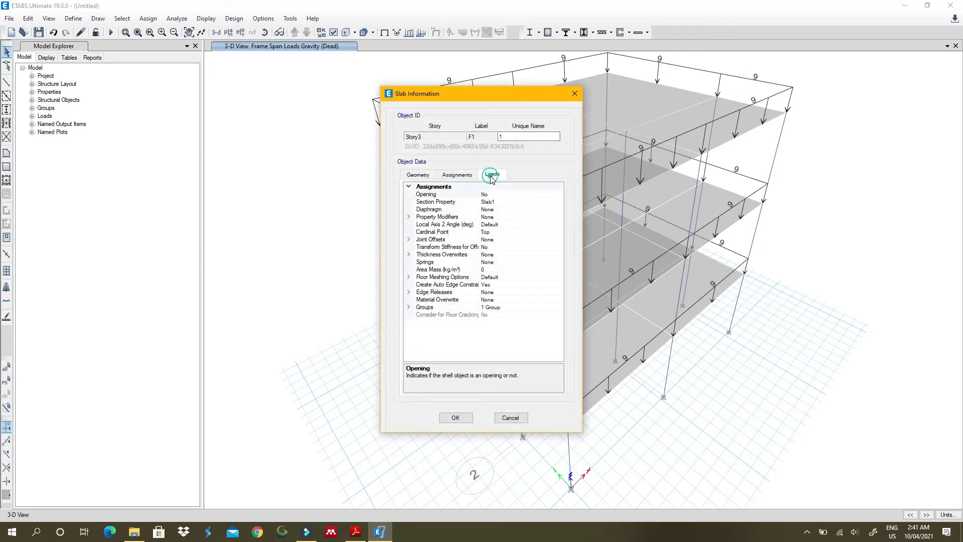
left_click_drag(504, 97, 297, 84)
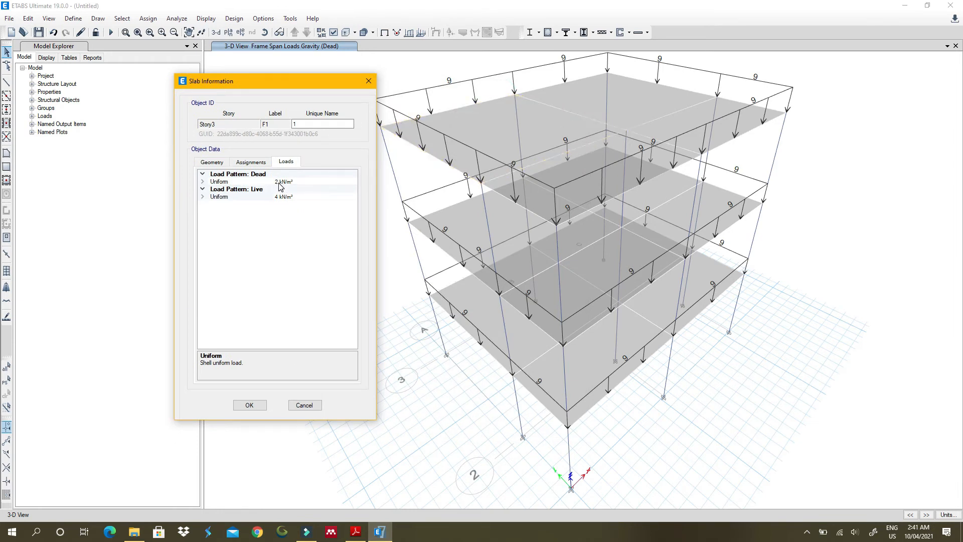
left_click(368, 82)
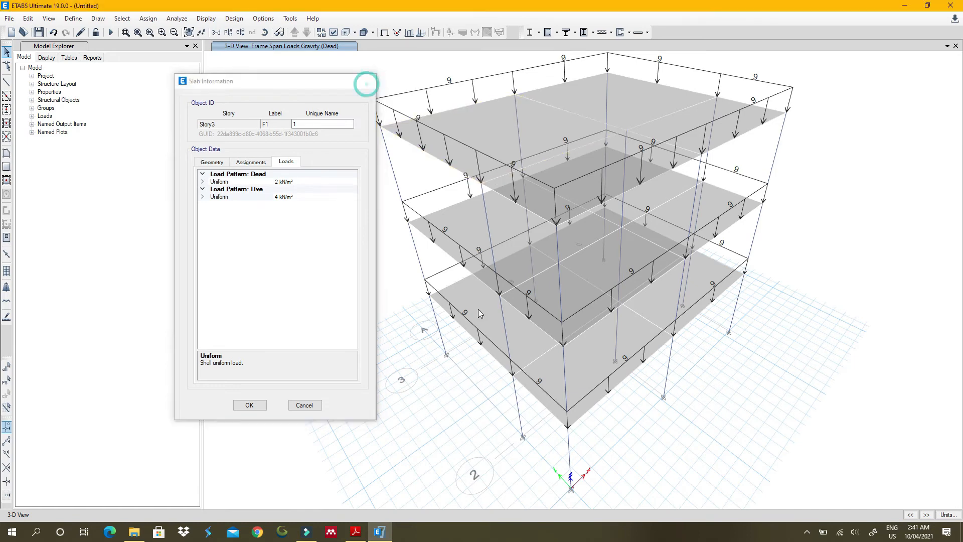
Inspect the loads assigned to the Story2 slab panel F1, then close its information.
right_click(468, 219)
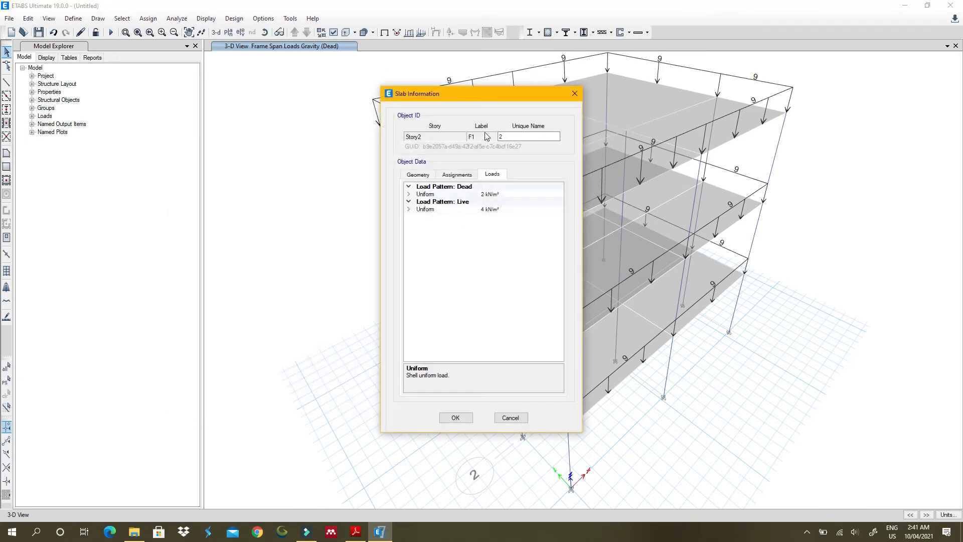
left_click_drag(480, 95, 245, 94)
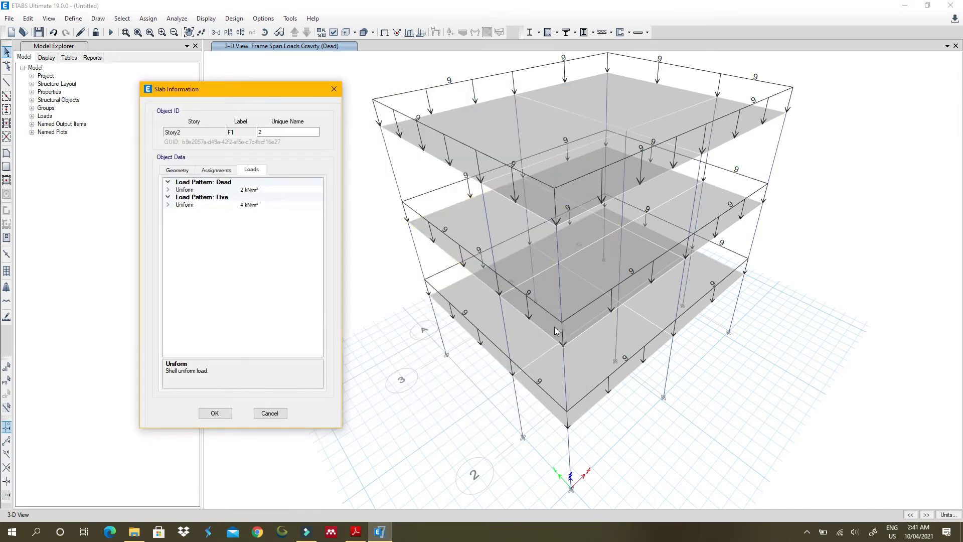
left_click(335, 90)
Check the model with all joint, frame, shell, meshing, loading and self-mass checks plus the trim/extend fix enabled.
scroll(567, 258, "down", 3)
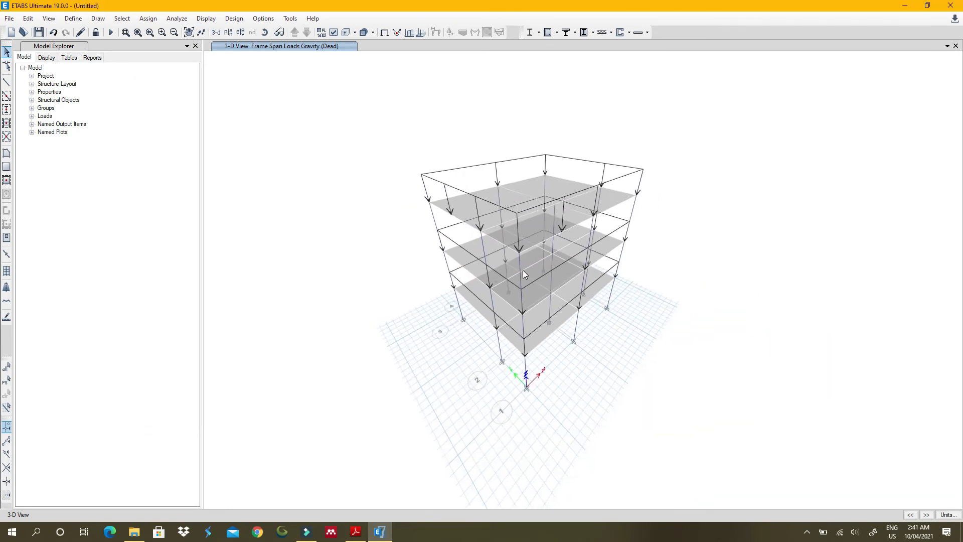
scroll(521, 231, "up", 3)
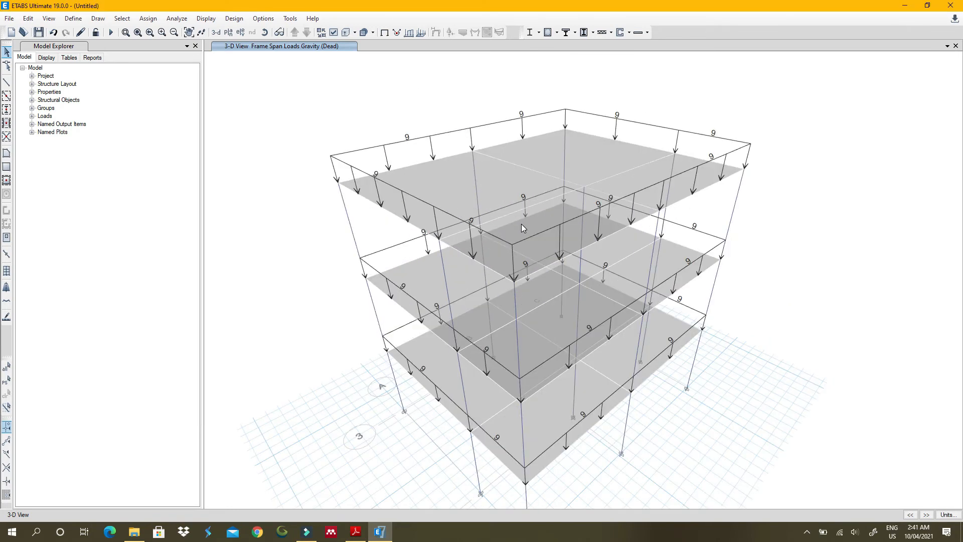
scroll(521, 224, "down", 5)
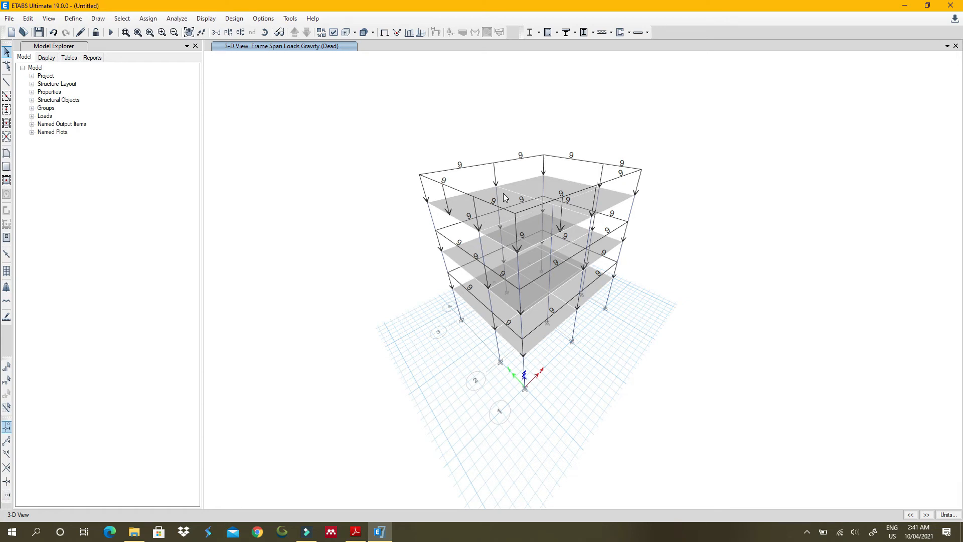
scroll(504, 194, "up", 3)
left_click(177, 18)
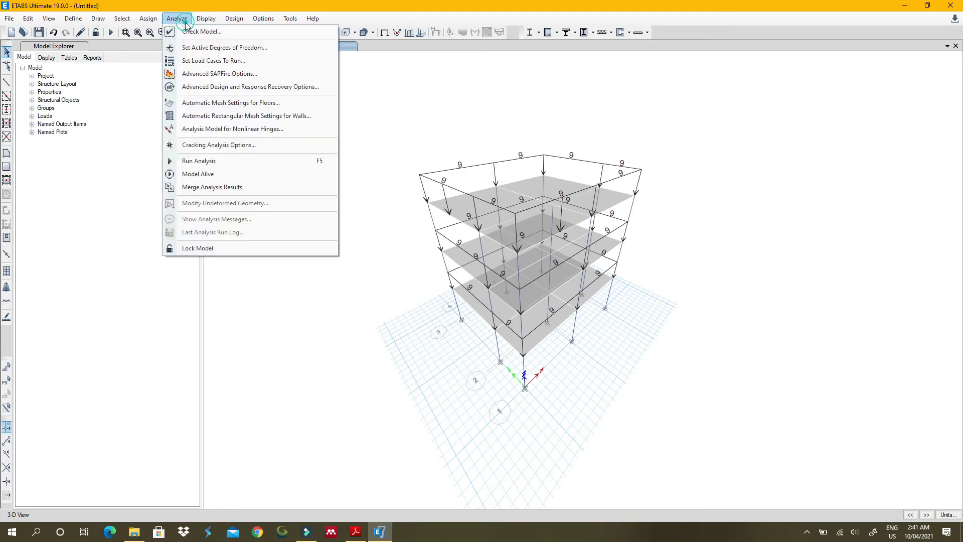
left_click(208, 32)
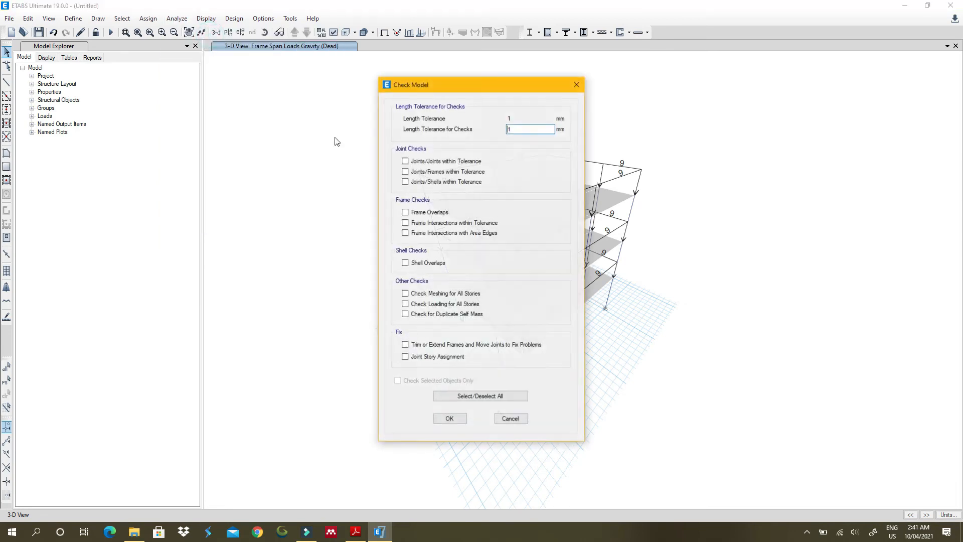
left_click(467, 396)
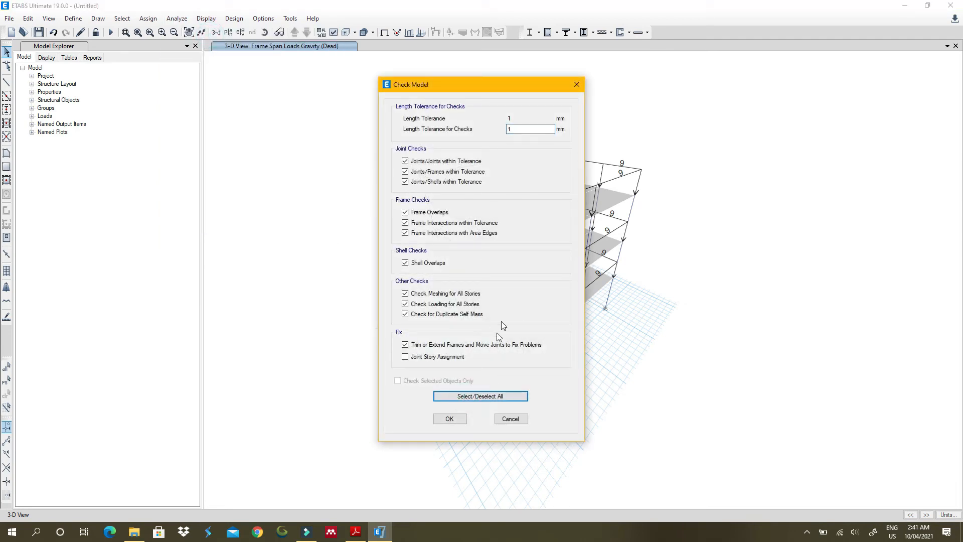
left_click(454, 419)
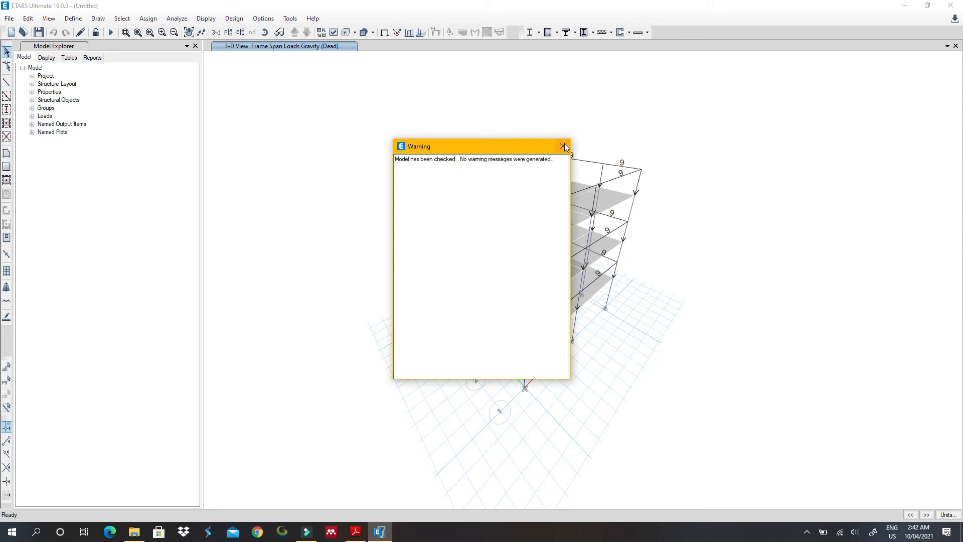
left_click(564, 147)
Run the analysis, saving the model file as Simple Structure in the Amaan Hotel folder.
left_click(177, 19)
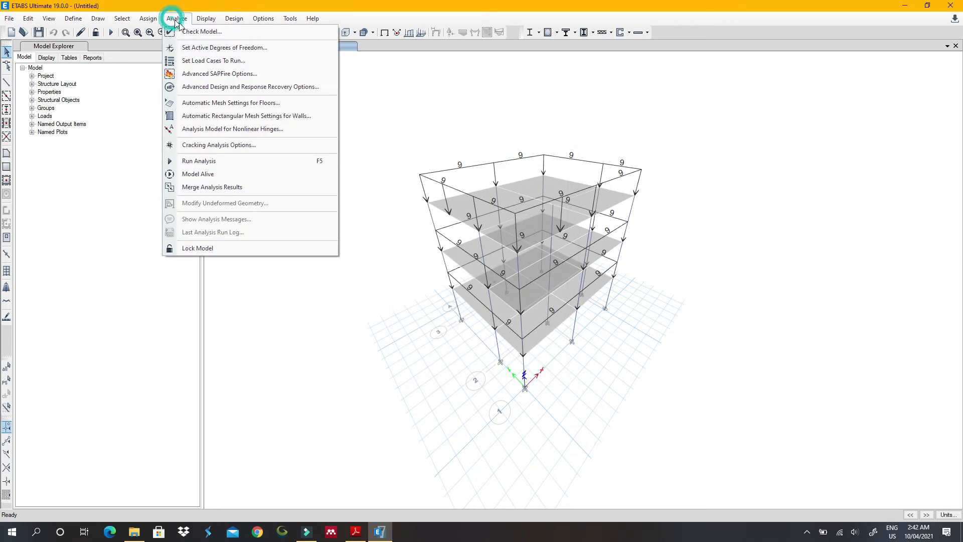
left_click(243, 159)
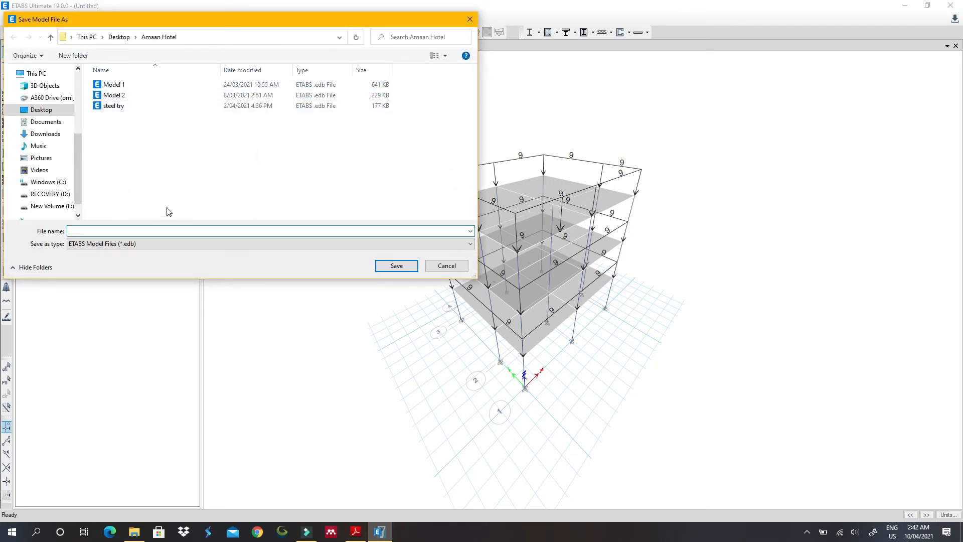
type("Simple ")
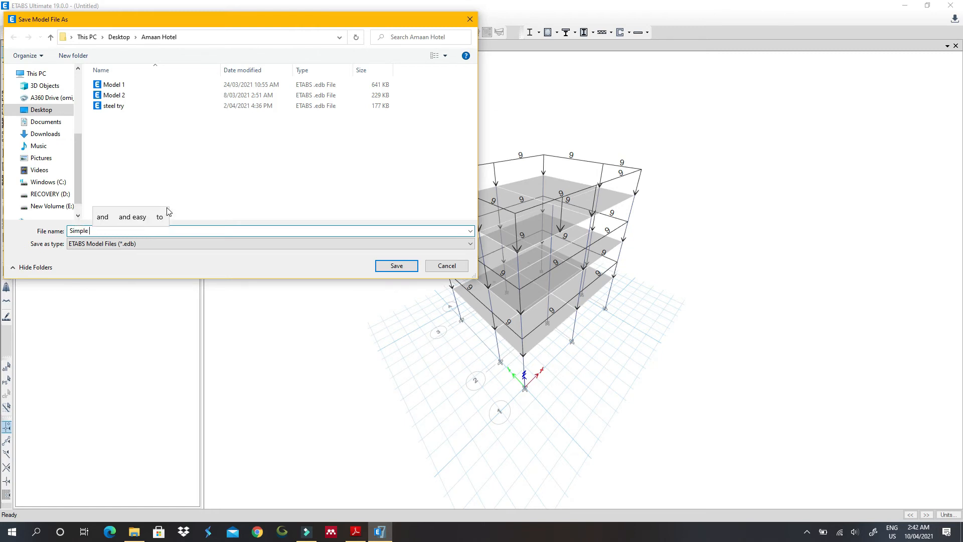
type("Stry")
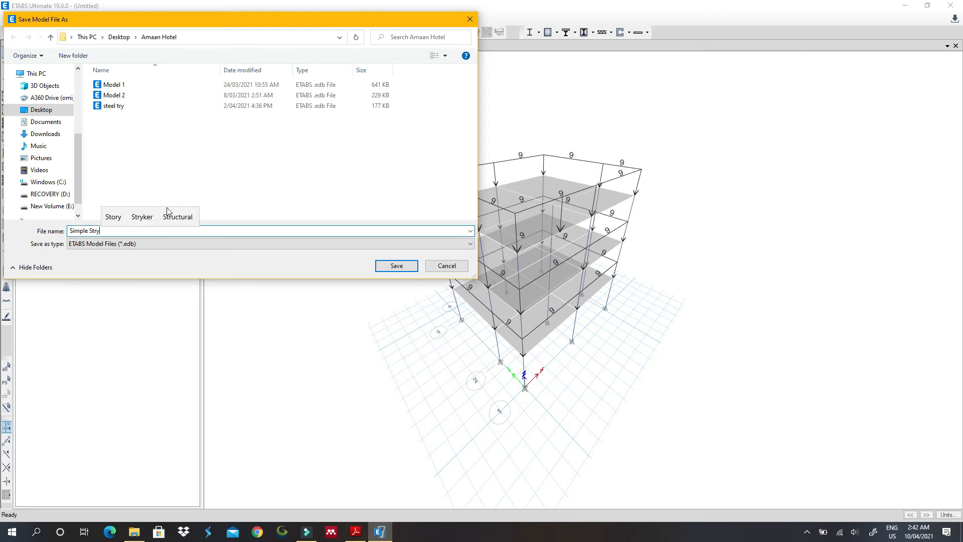
left_click(163, 217)
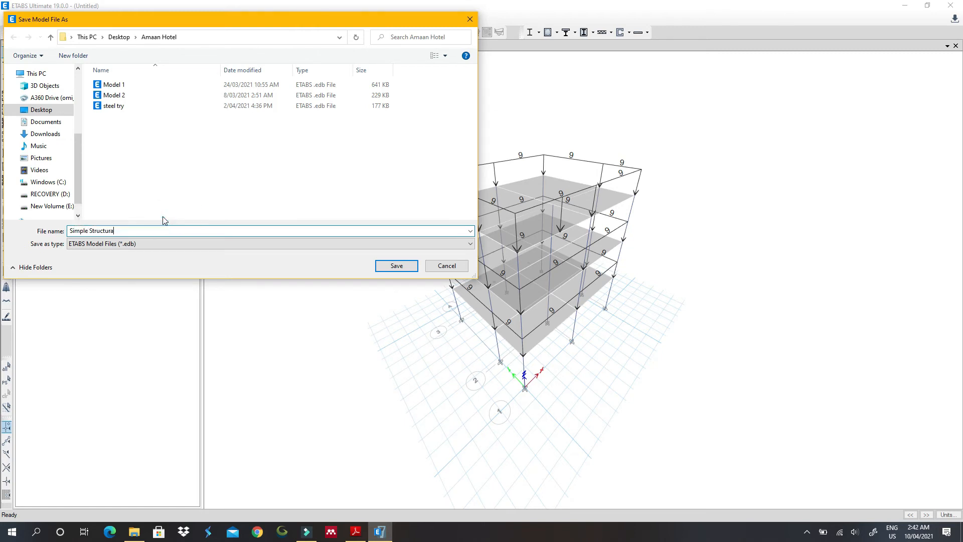
type("e")
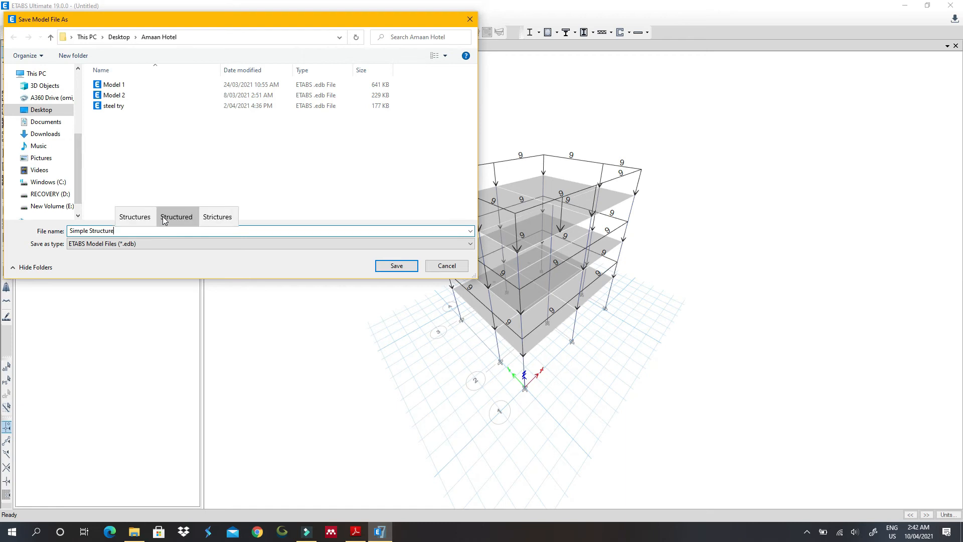
left_click(397, 266)
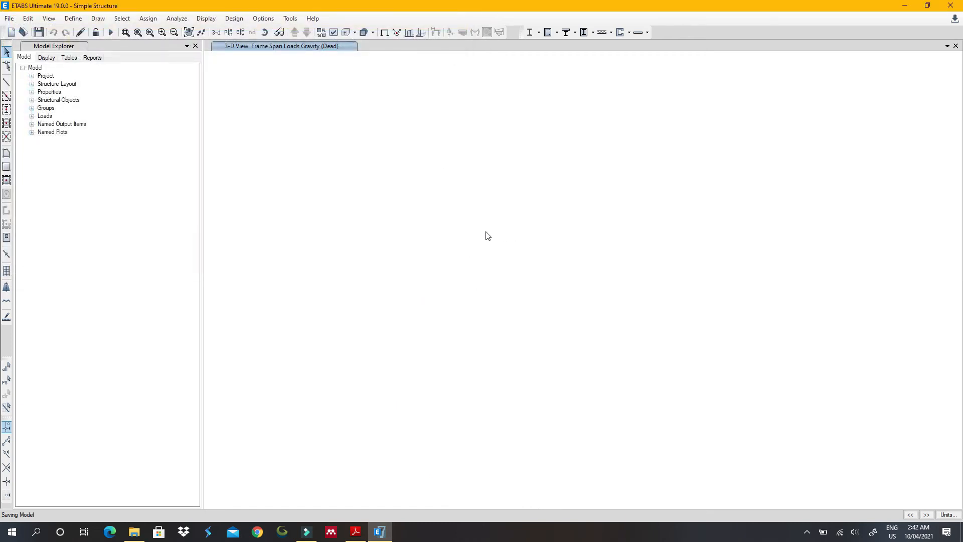
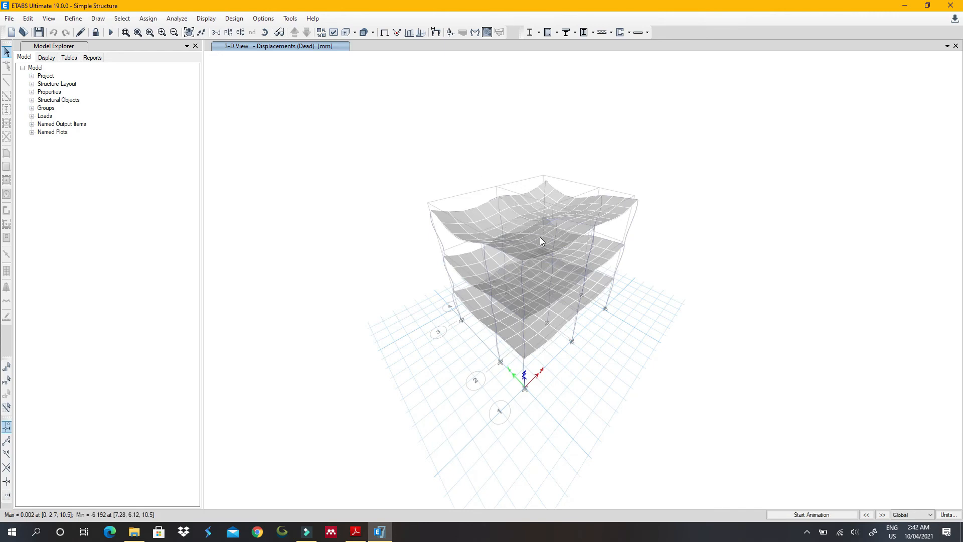
Examine the Dead load deformed shape and read displacements at slab joints, including the Story3 corner joint.
middle_click_drag(469, 262, 597, 235, "shift")
mouse_move(597, 234)
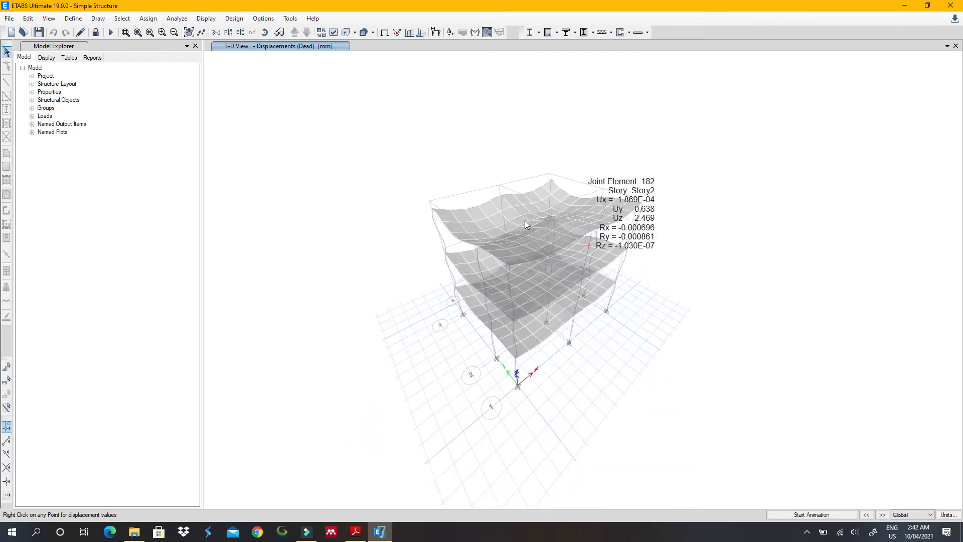
mouse_move(566, 295)
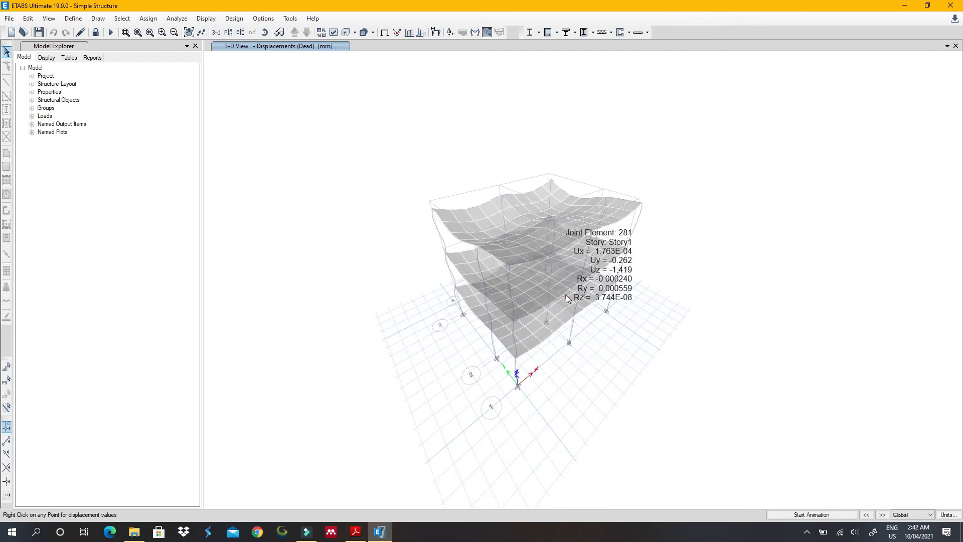
scroll(566, 295, "up", 3)
scroll(547, 291, "down", 3)
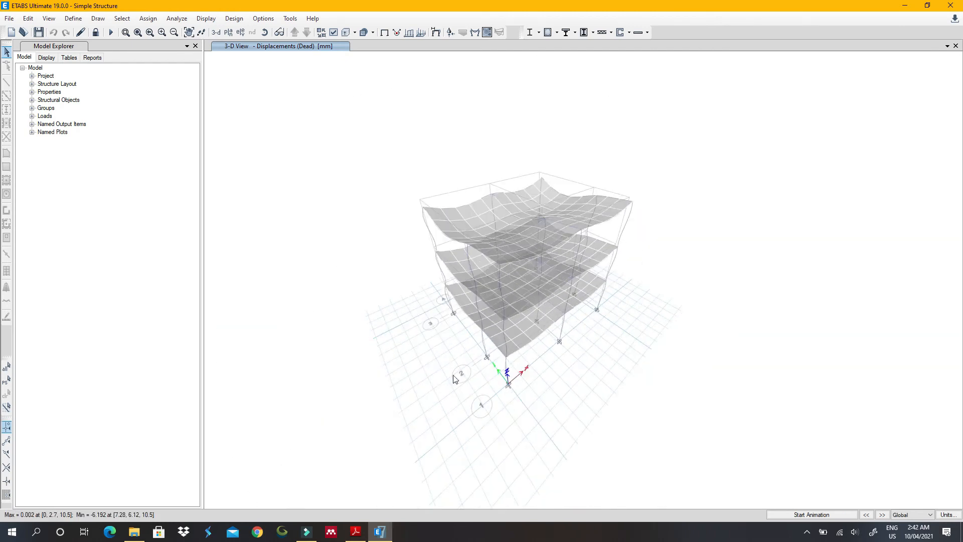
middle_click_drag(537, 266, 516, 327, "shift")
scroll(546, 252, "up", 3)
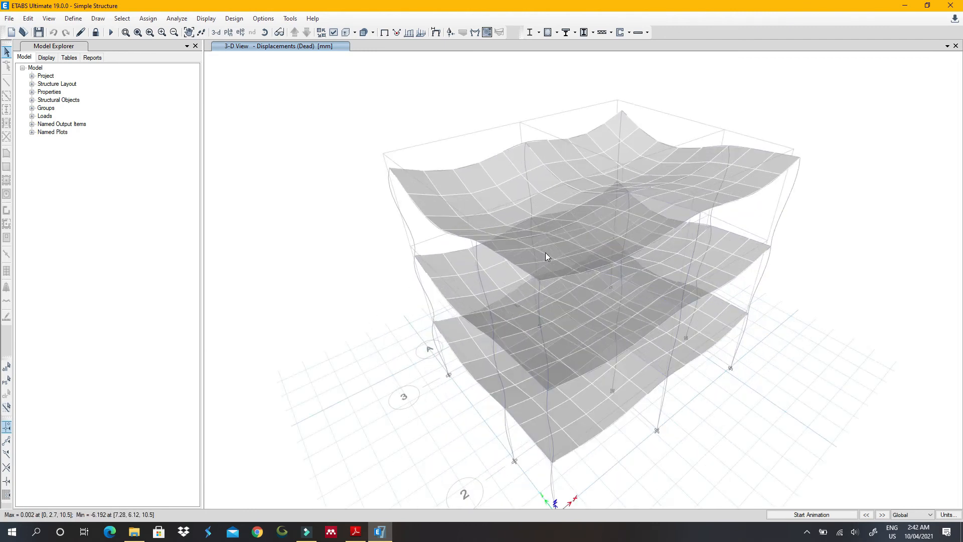
scroll(546, 252, "down", 3)
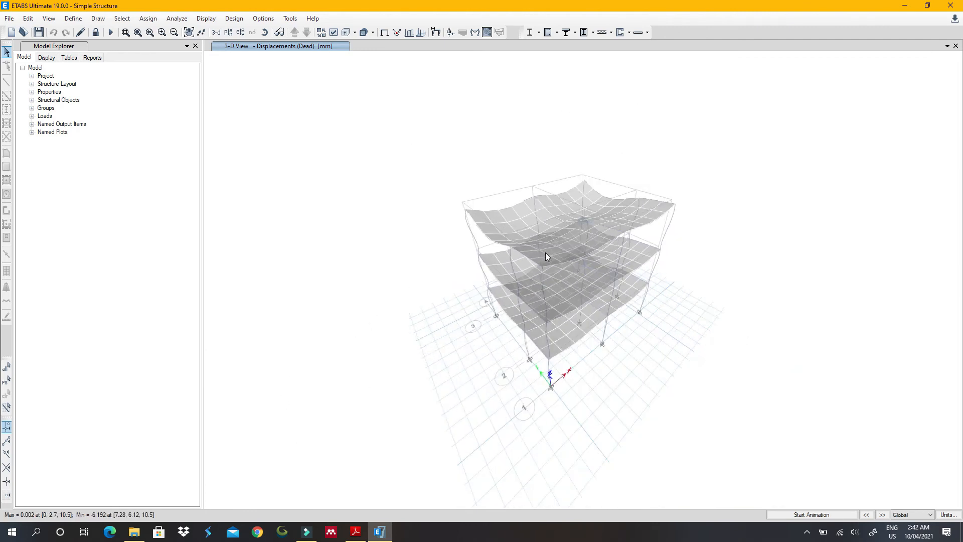
right_click(468, 215)
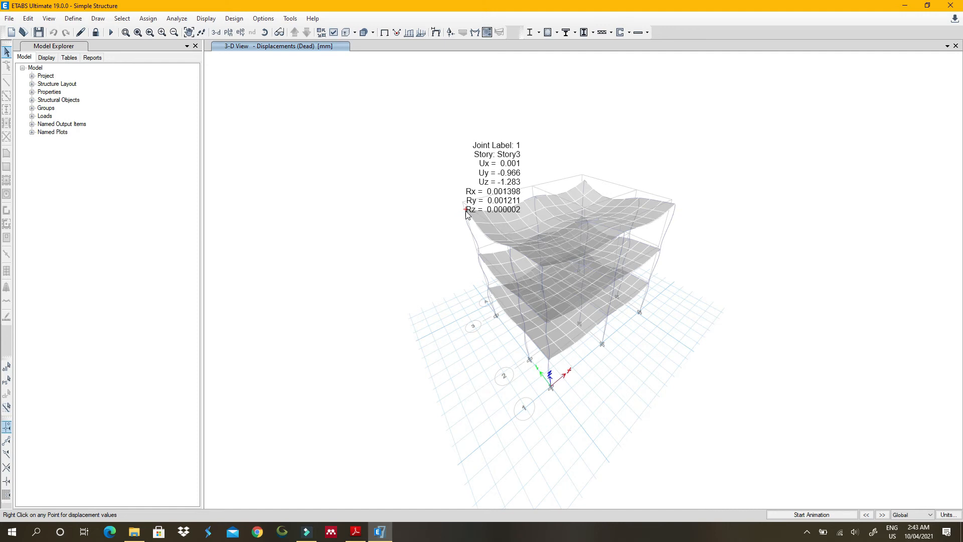
right_click(468, 211)
Display the filled Moment 3-3 diagram of the frames for the Dead case with values at controlling stations.
left_click(205, 18)
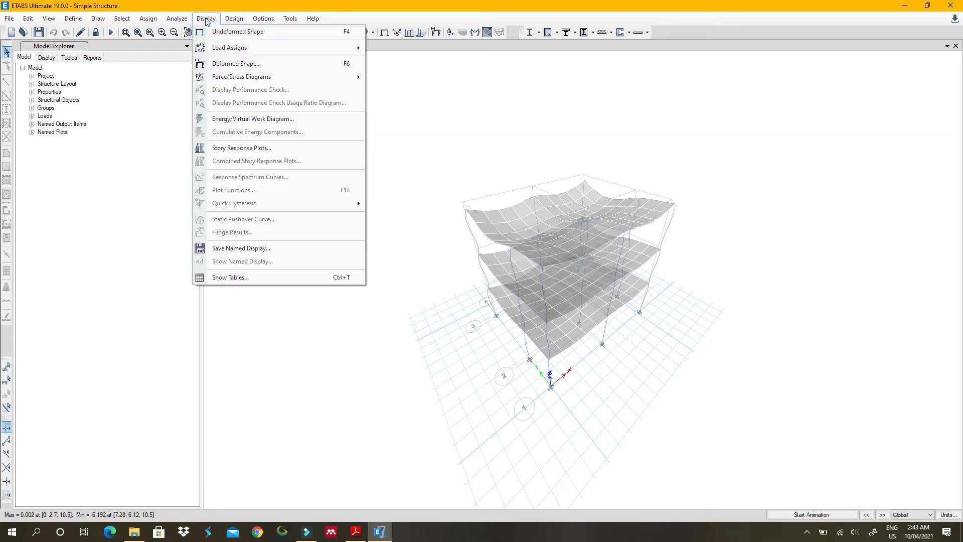
mouse_move(313, 81)
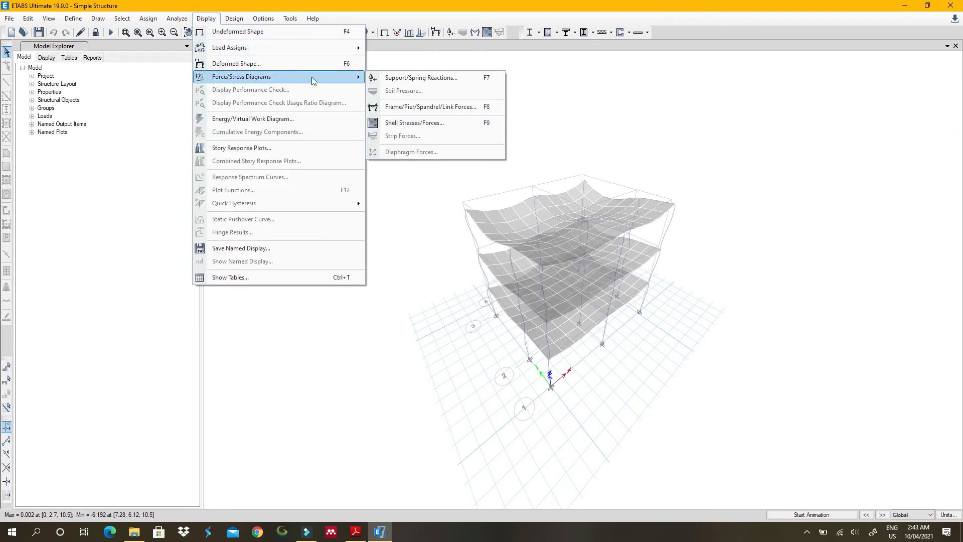
left_click(403, 107)
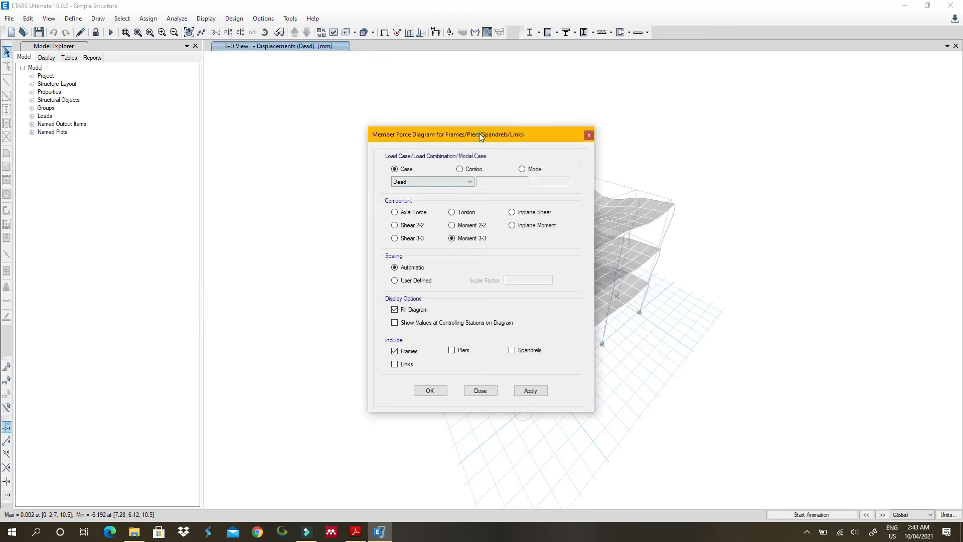
left_click_drag(480, 136, 291, 82)
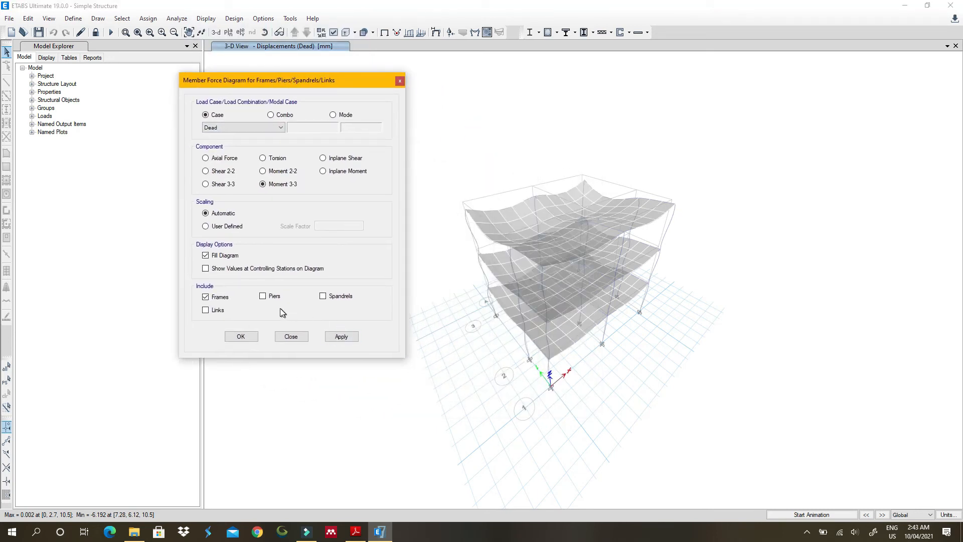
left_click(252, 270)
left_click(343, 336)
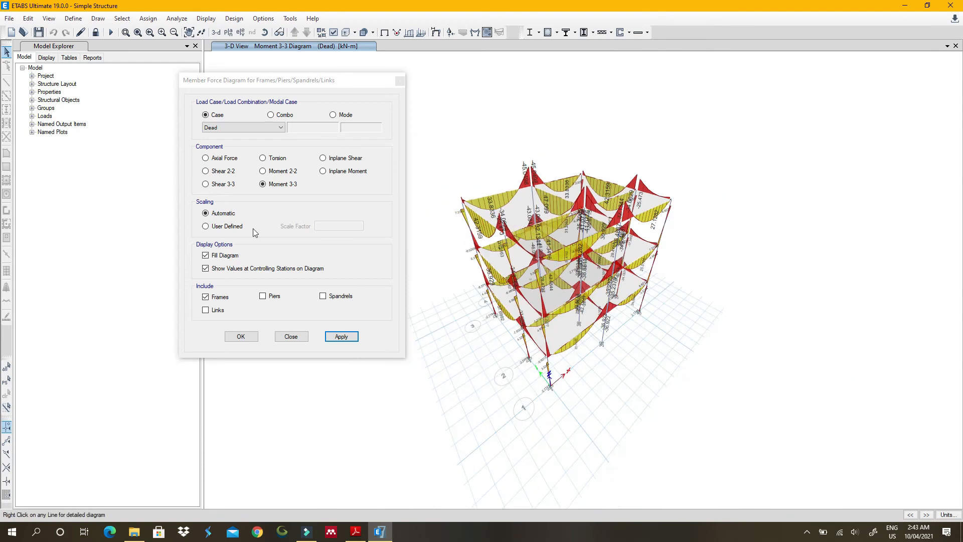
Display the frames' Shear 2-2 diagram for the Dead case and their Moment 3-3 diagram for combination DConS8.
left_click(221, 171)
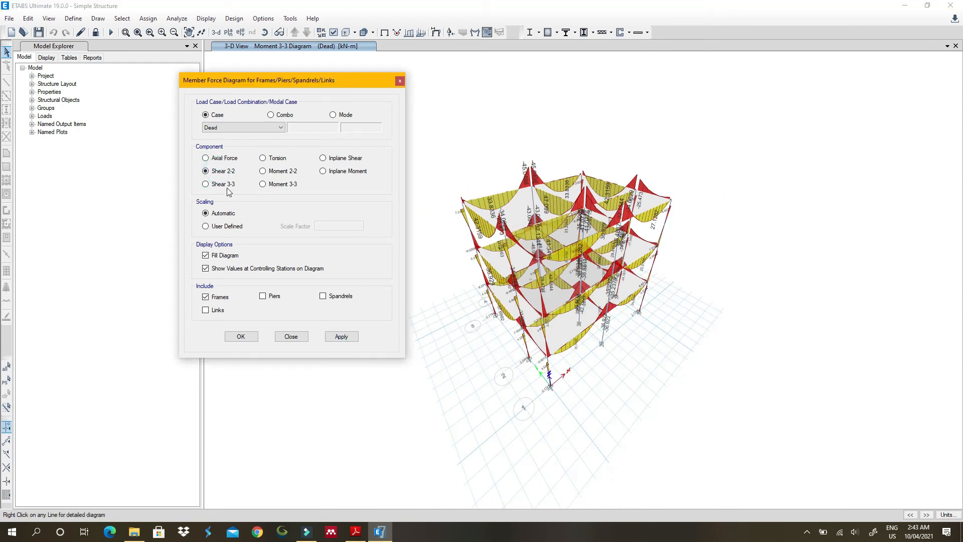
left_click(343, 337)
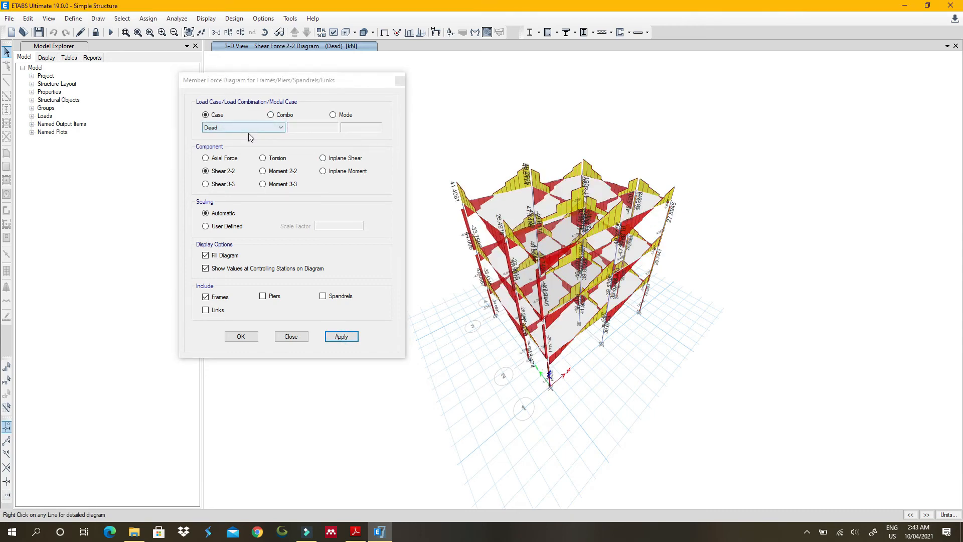
left_click(271, 115)
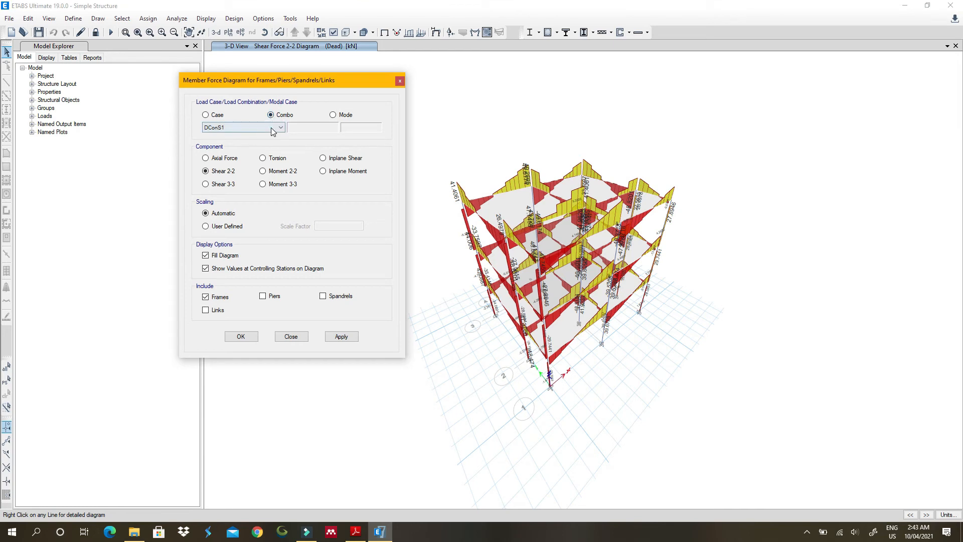
left_click(271, 128)
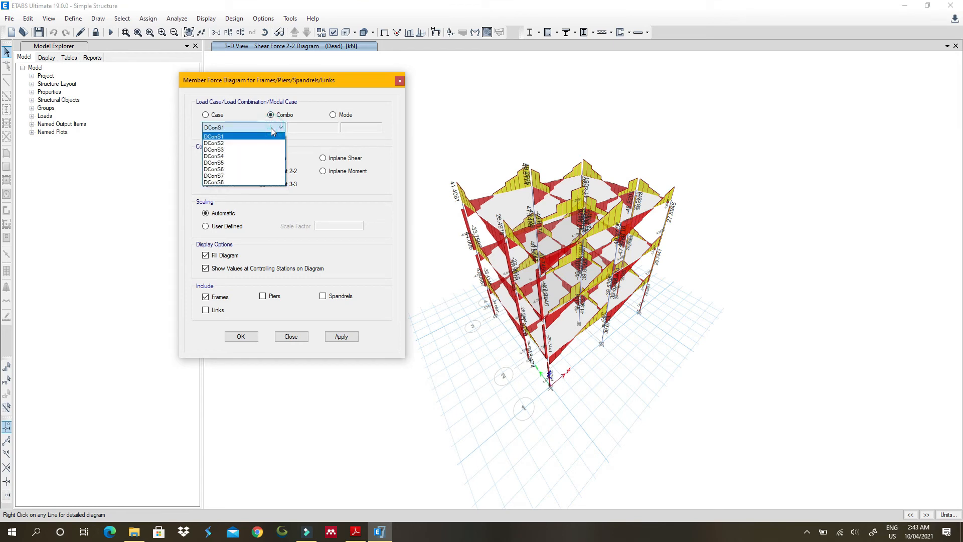
left_click(238, 183)
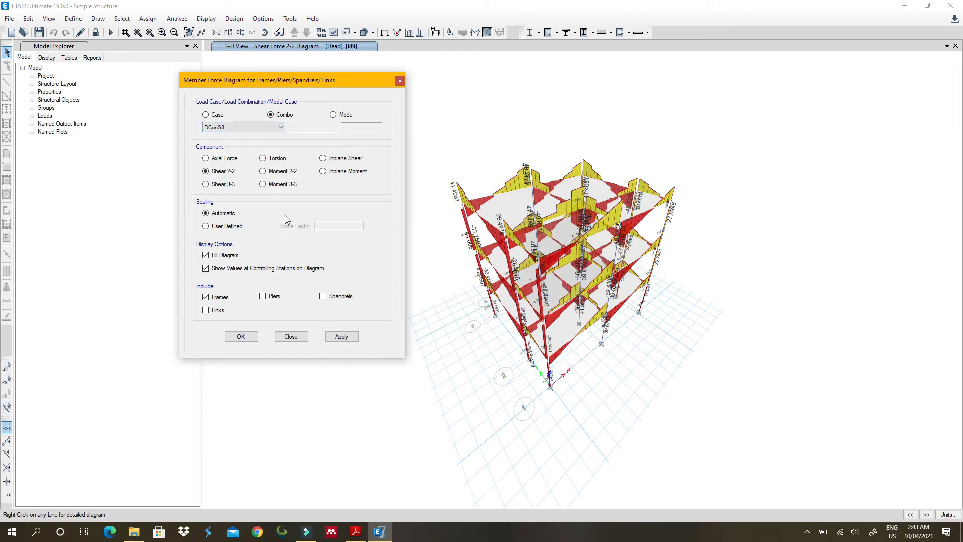
left_click(282, 185)
left_click(342, 336)
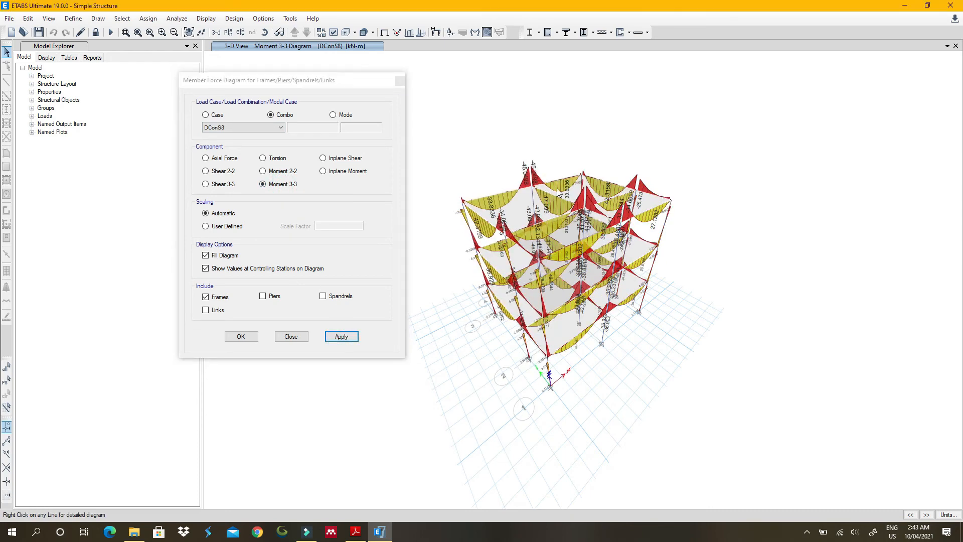
Display the frames' Moment 3-3 diagram for combination DConS2 and examine it across the whole structure.
left_click(273, 128)
left_click(266, 145)
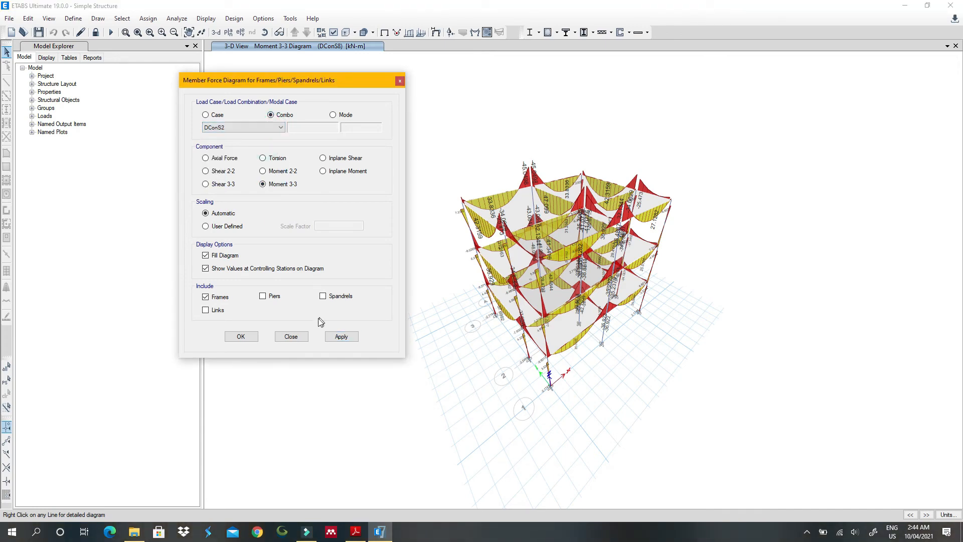
left_click(344, 337)
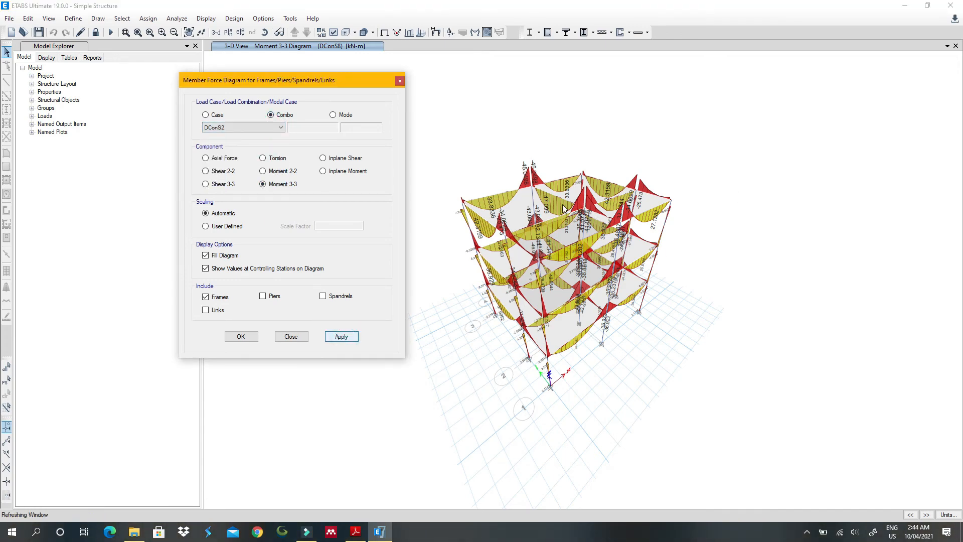
scroll(514, 194, "up", 5)
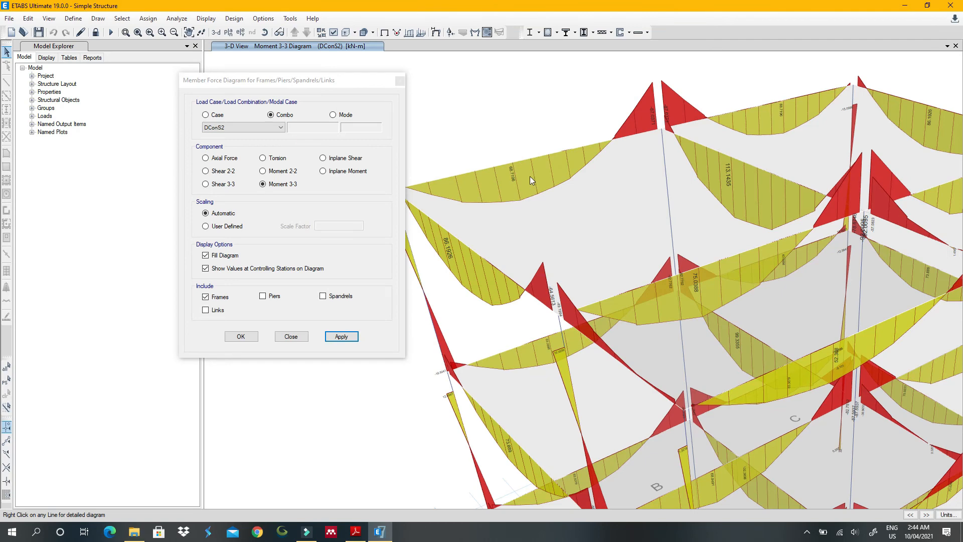
scroll(530, 176, "down", 5)
left_click(400, 80)
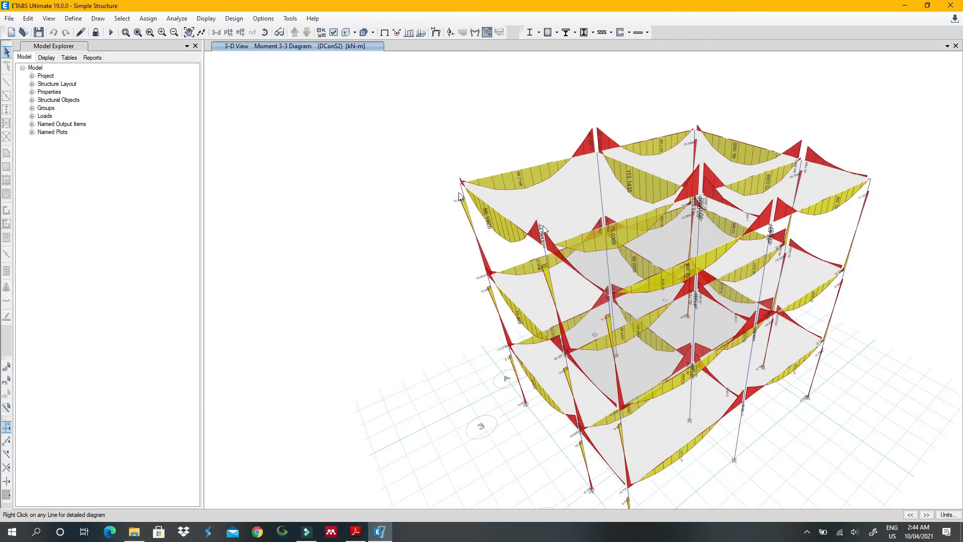
scroll(628, 297, "down", 3)
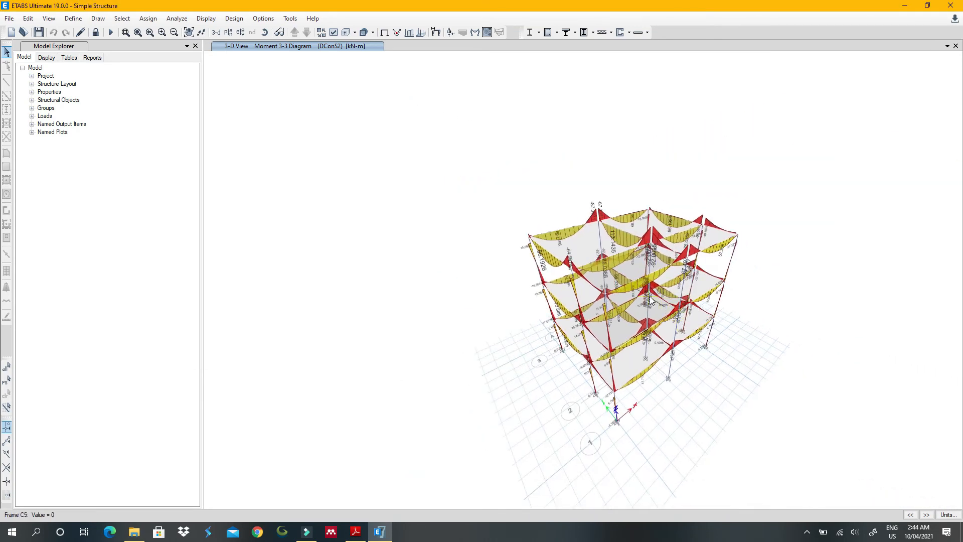
scroll(649, 296, "up", 3)
scroll(652, 306, "down", 3)
scroll(580, 276, "up", 3)
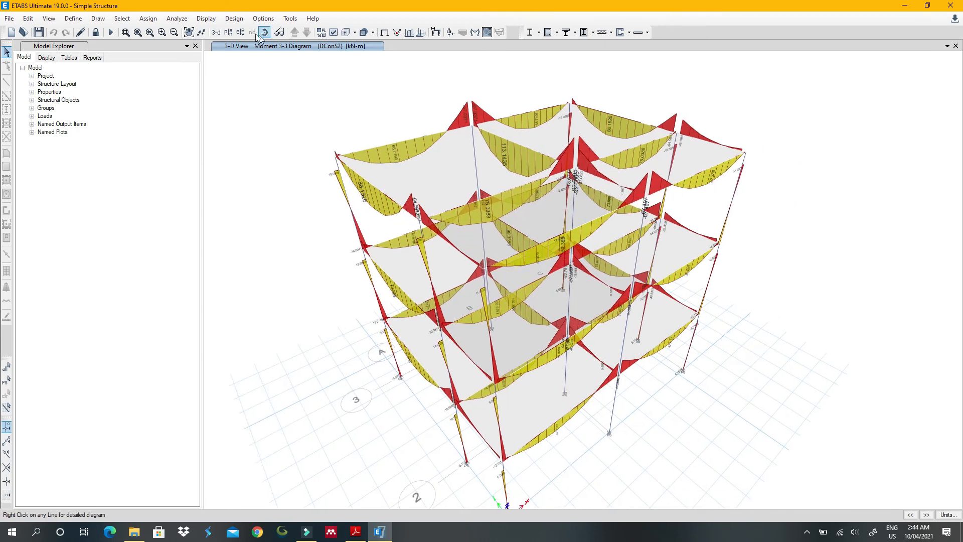
Review the concrete frame design preferences for BS 8110-97 and accept them without changes.
left_click(234, 19)
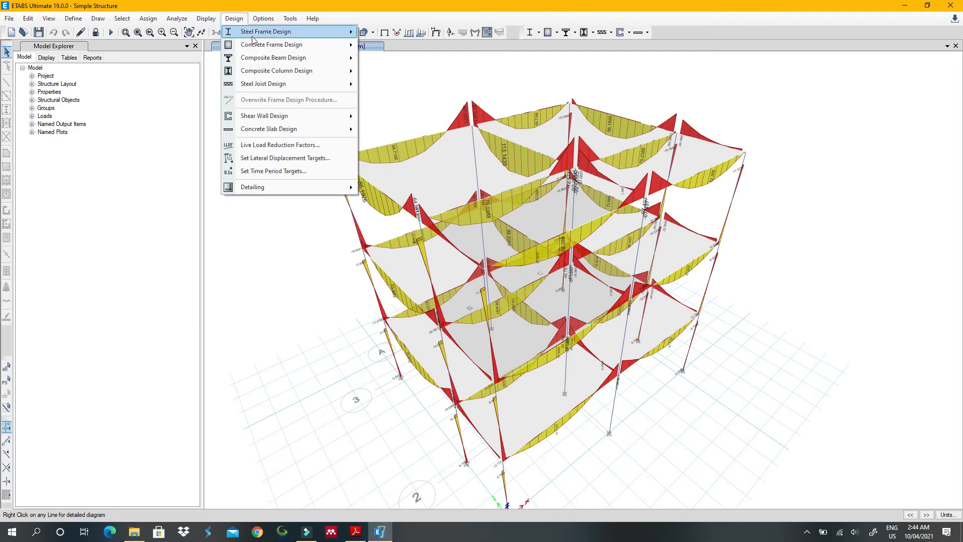
mouse_move(272, 49)
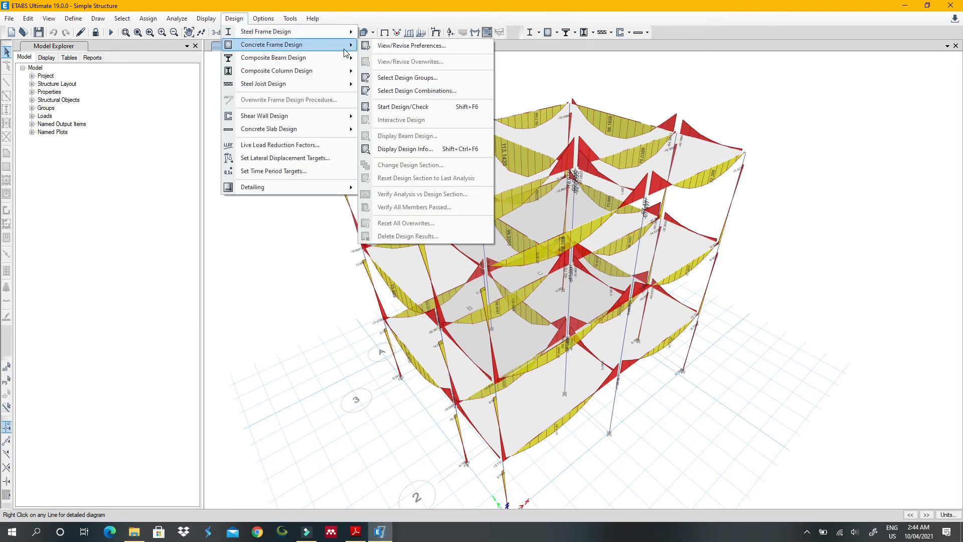
left_click(401, 45)
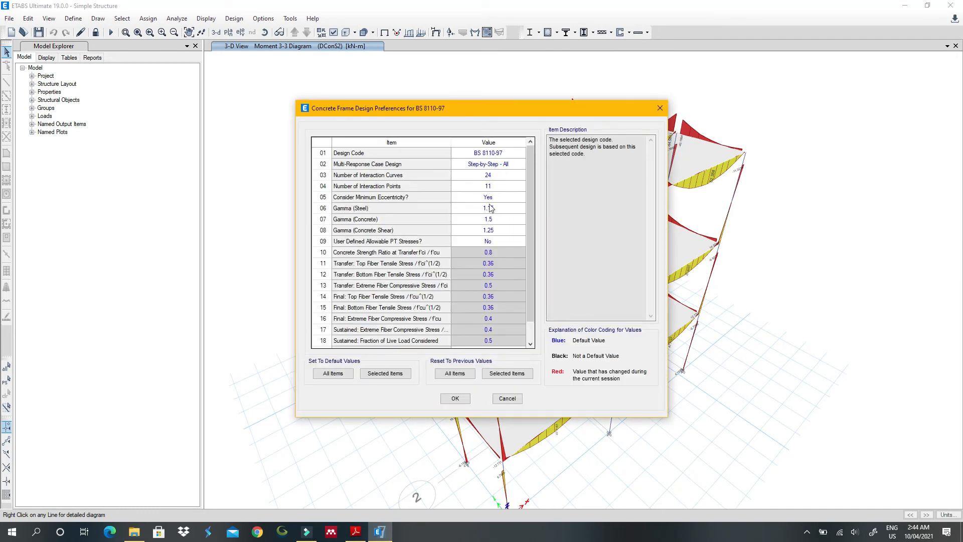
scroll(491, 243, "down", 1)
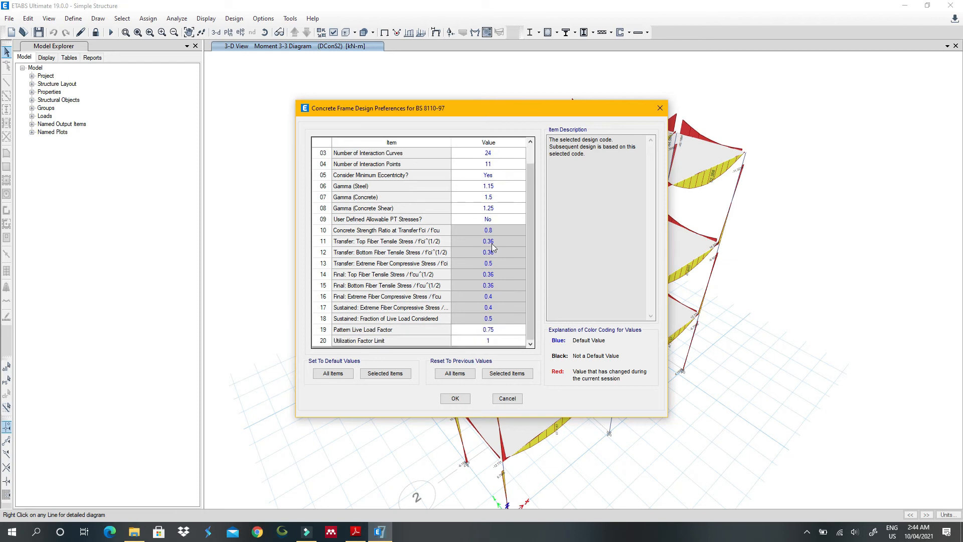
scroll(492, 247, "up", 1)
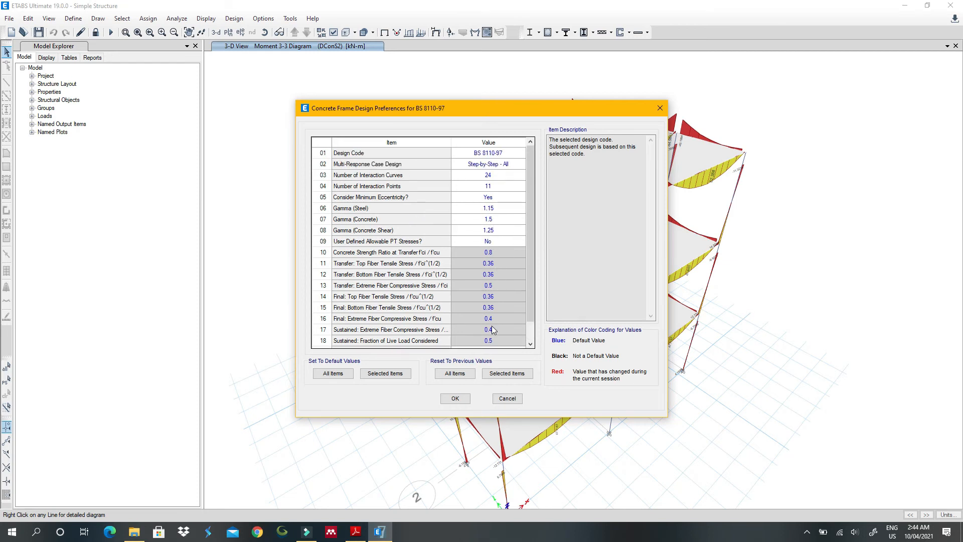
left_click(459, 399)
Inspect the load cases and scale factors of the concrete frame design combinations DConS8 and DConS2.
left_click(227, 19)
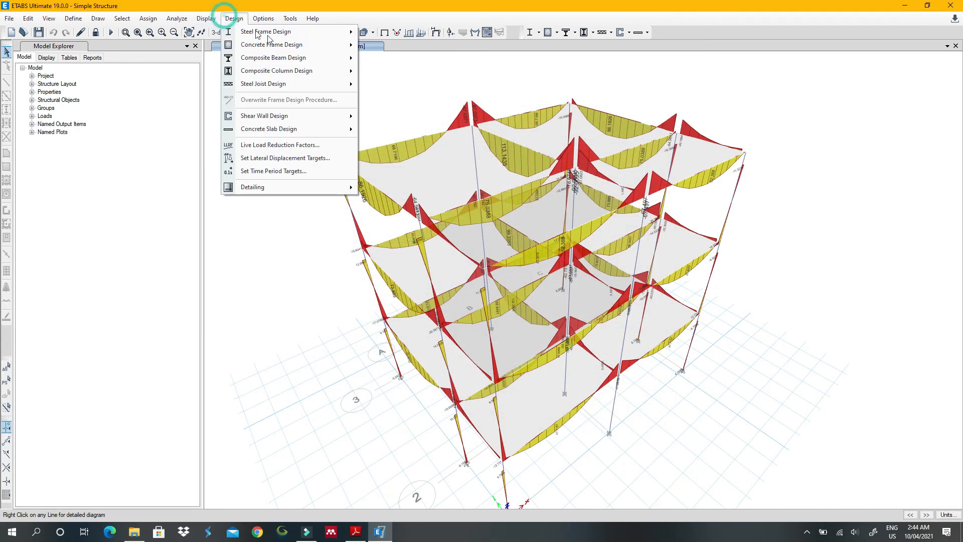
mouse_move(312, 44)
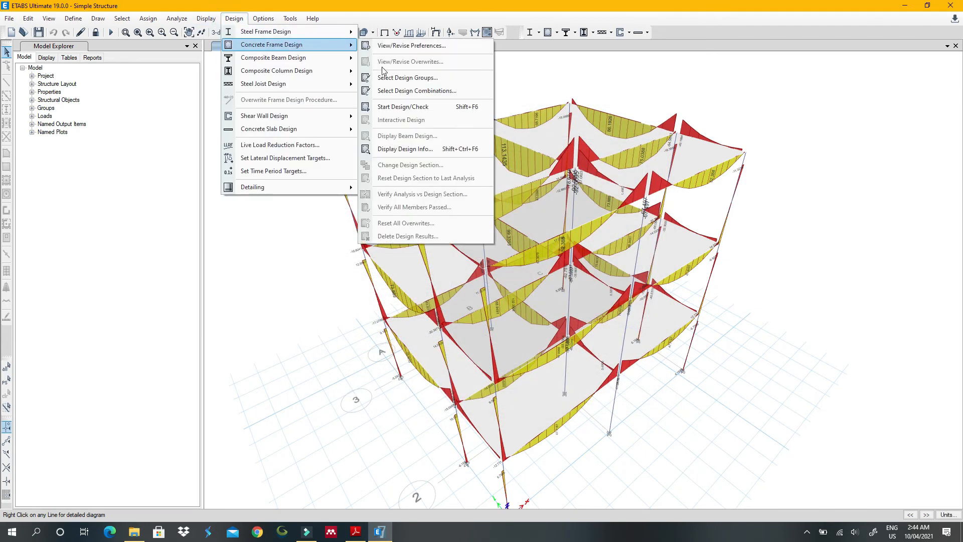
left_click(408, 91)
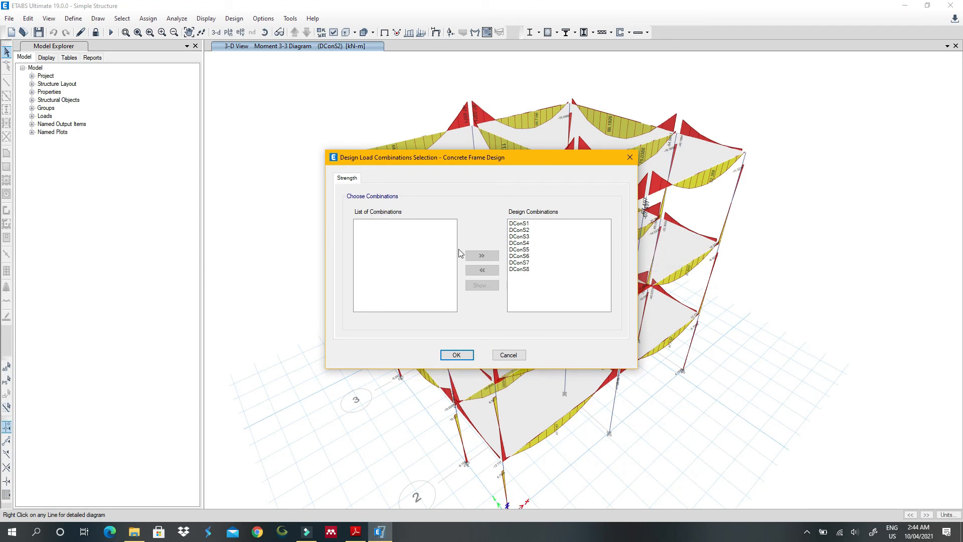
left_click(520, 270)
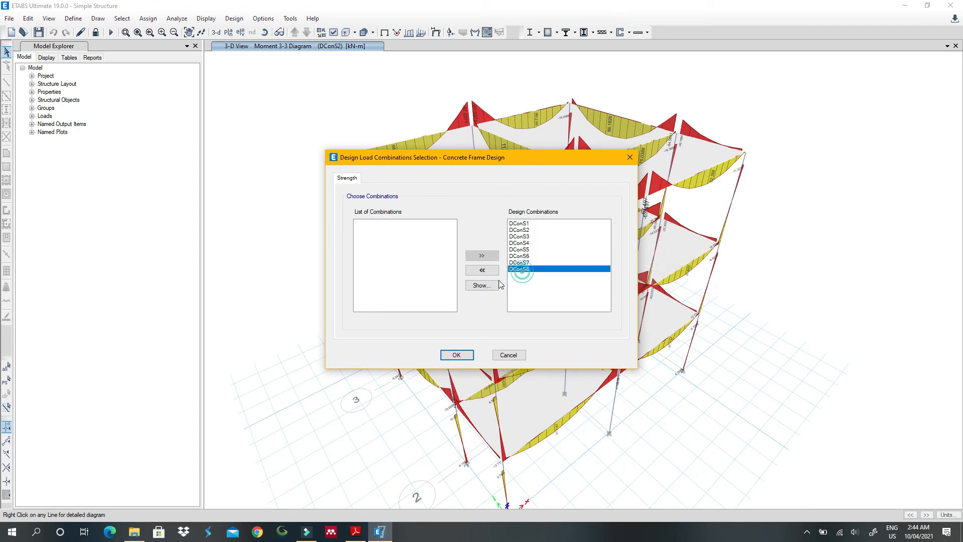
left_click(482, 284)
left_click(575, 162)
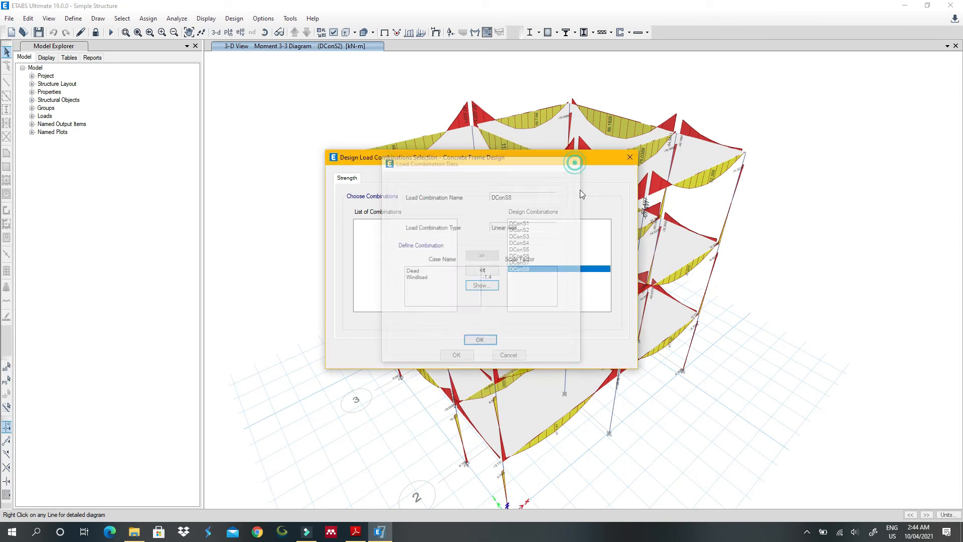
left_click(532, 231)
left_click(481, 286)
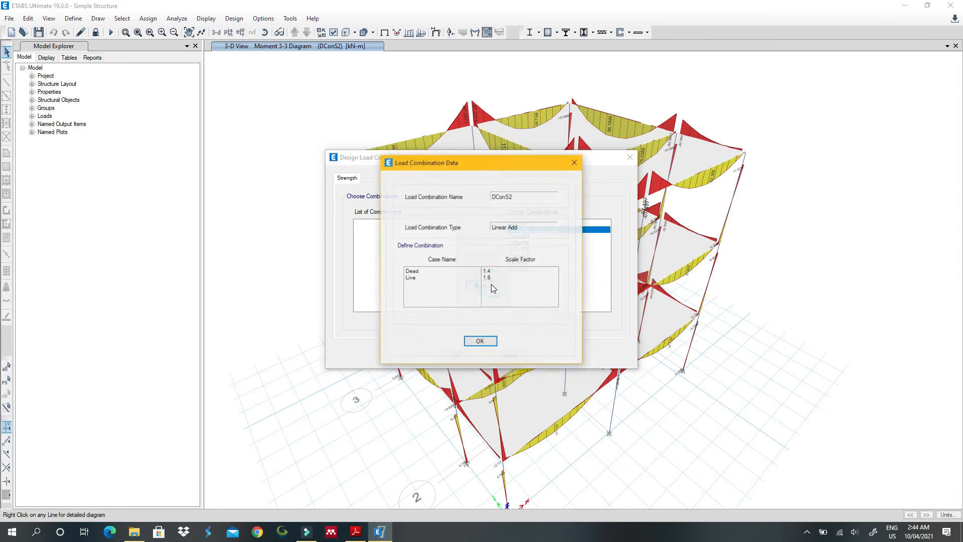
left_click_drag(512, 167, 311, 124)
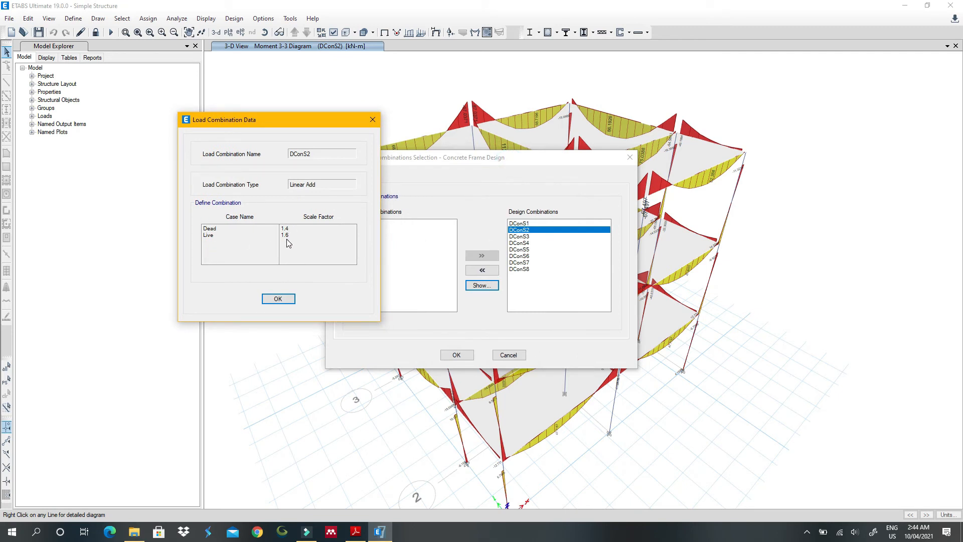
left_click(373, 119)
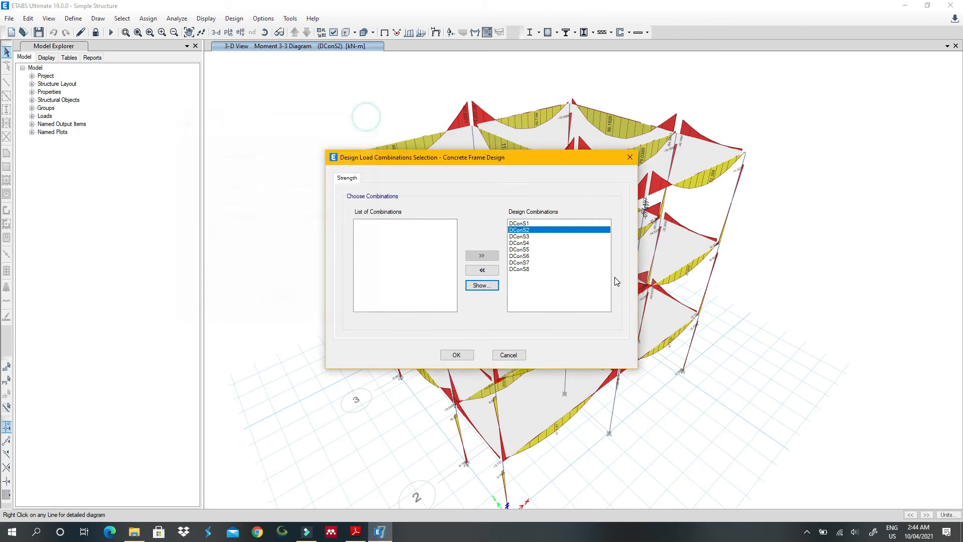
Inspect the definition of design combination DConS3 and accept the selection of DConS1 to DConS8 as design combinations.
left_click(522, 237)
left_click(482, 285)
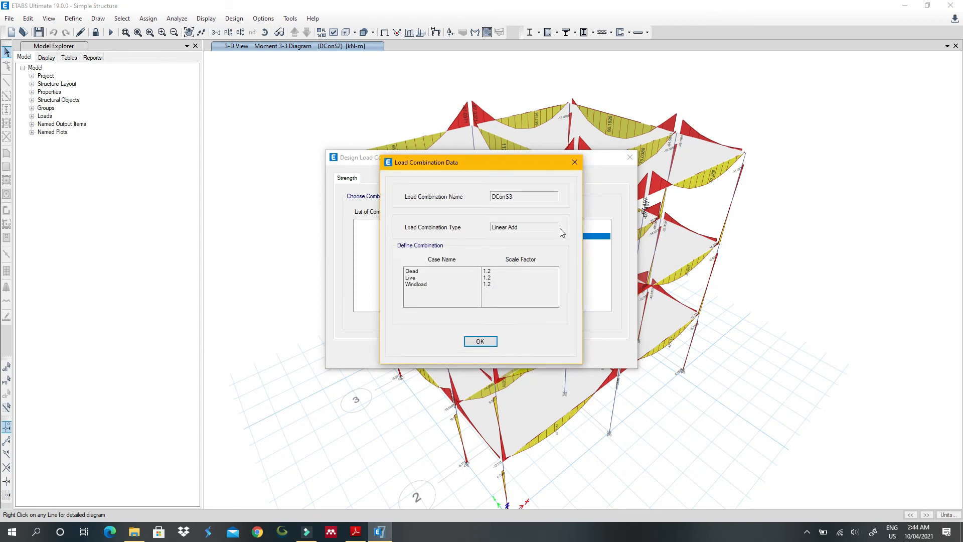
left_click(576, 162)
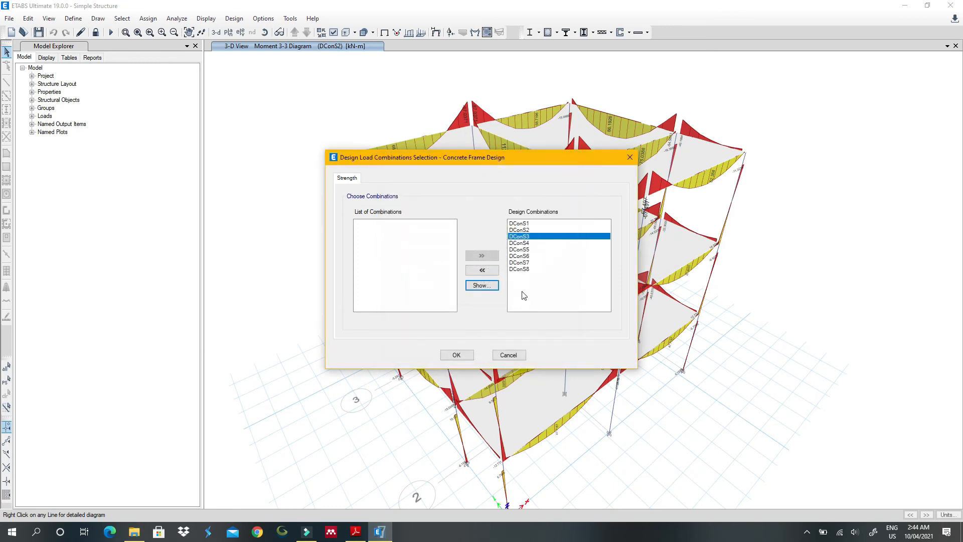
left_click(519, 230)
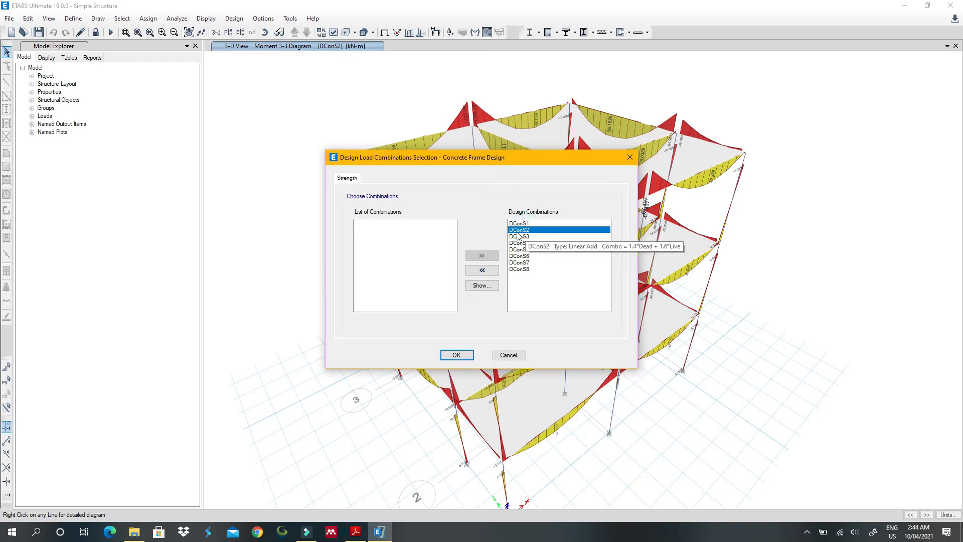
left_click(457, 355)
Run the concrete frame design check on the structure.
scroll(532, 275, "down", 3)
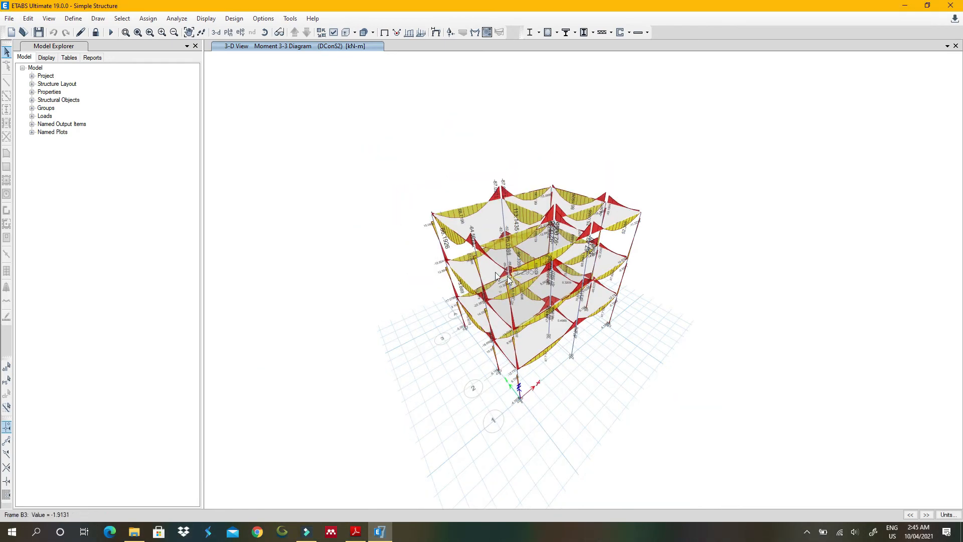
scroll(535, 291, "up", 3)
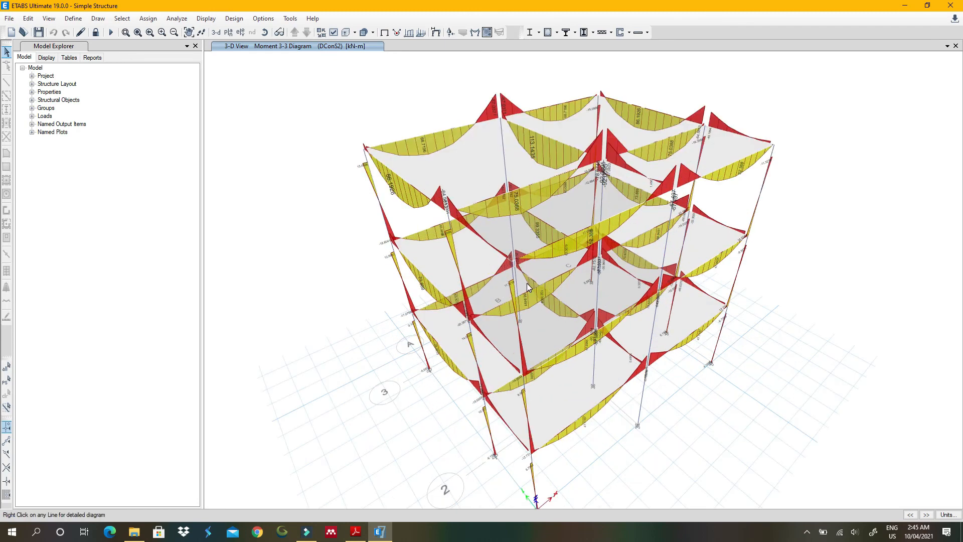
left_click(232, 20)
mouse_move(301, 45)
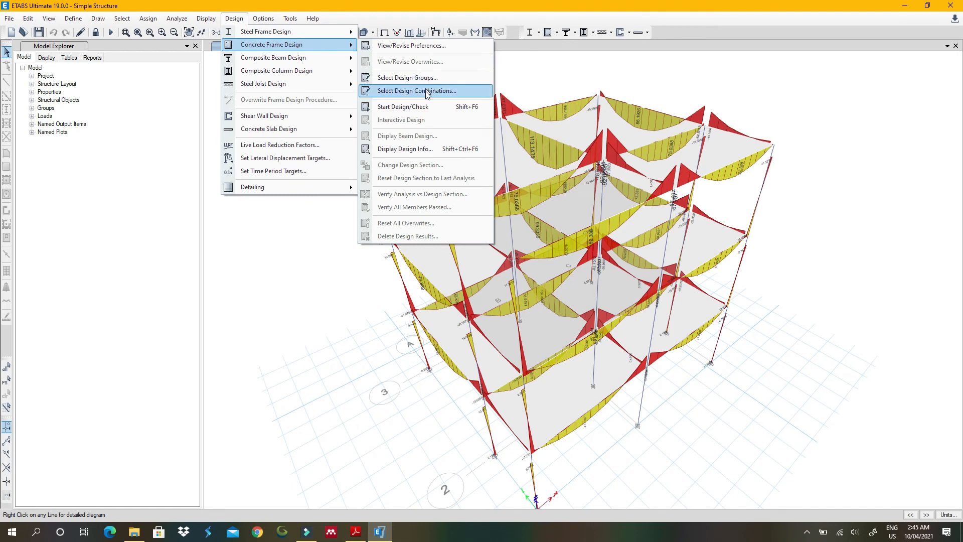
left_click(408, 112)
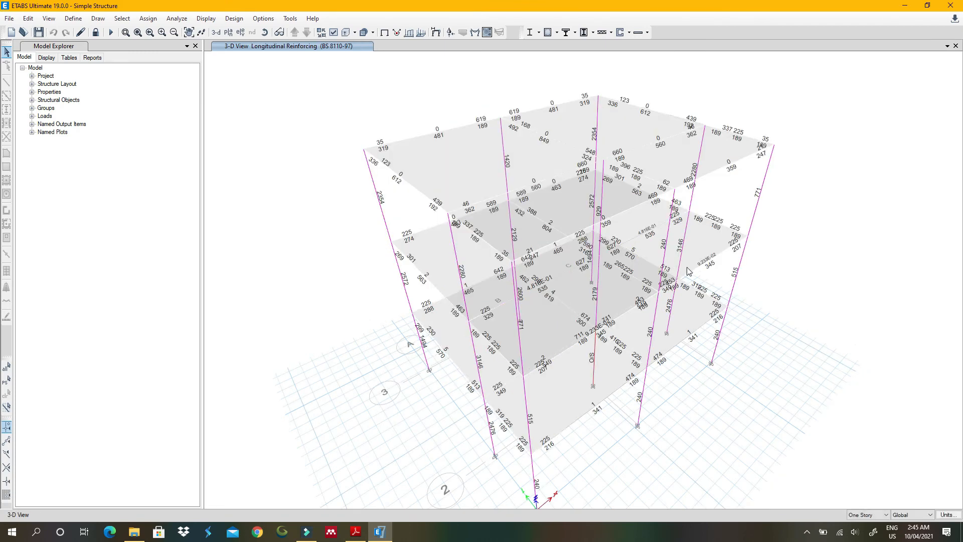
Examine the required longitudinal reinforcement areas labelled on the beams and columns of the 3-D model.
middle_click_drag(626, 380, 561, 345)
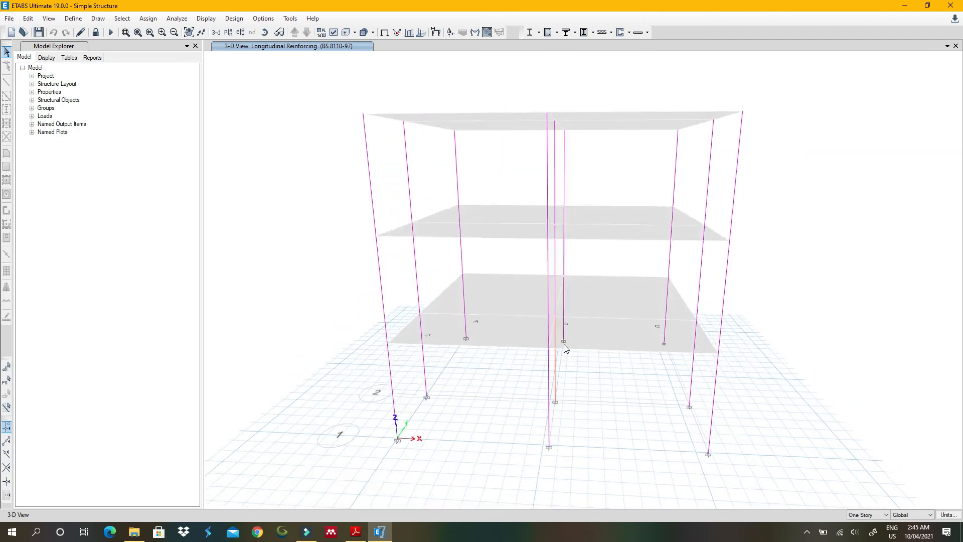
scroll(493, 372, "up", 5)
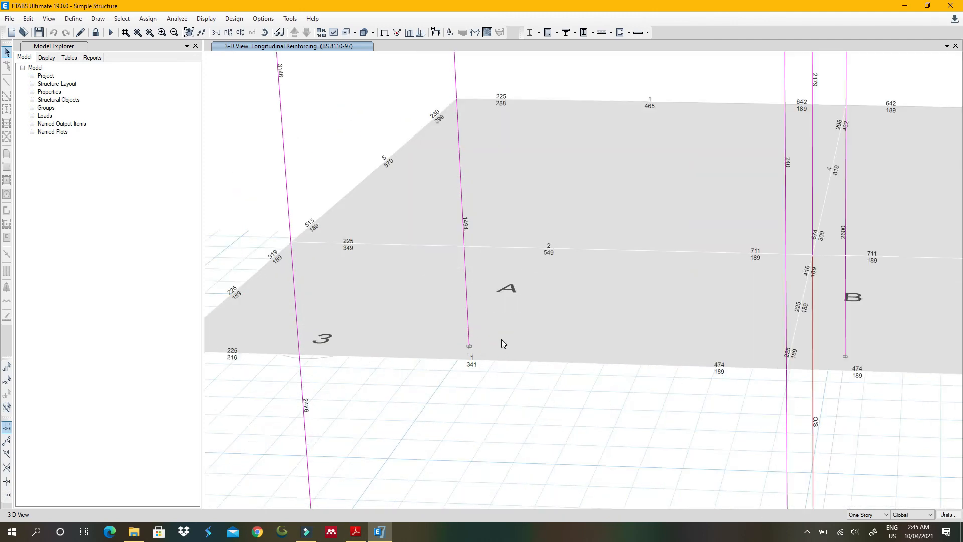
scroll(501, 340, "down", 5)
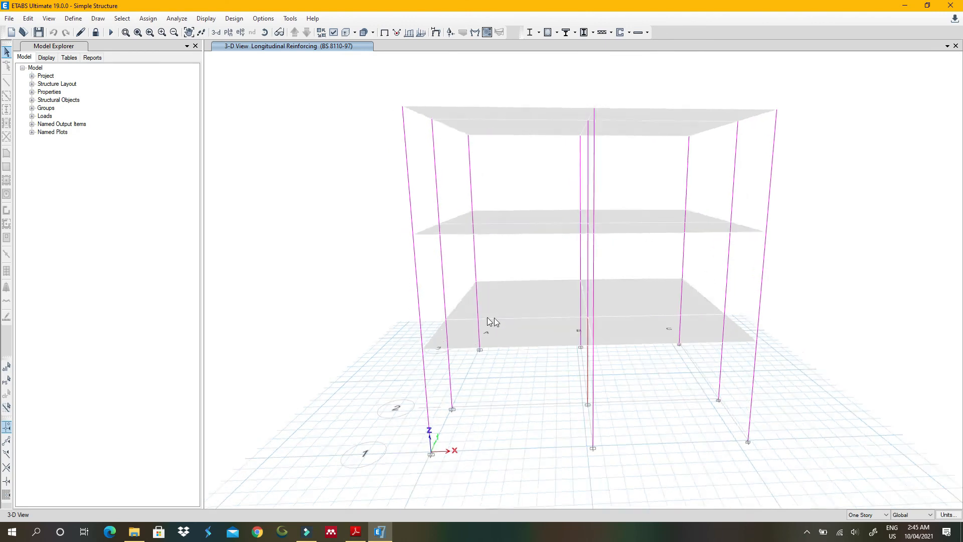
middle_click_drag(487, 317, 595, 321, "shift")
middle_click_drag(496, 305, 537, 309, "shift")
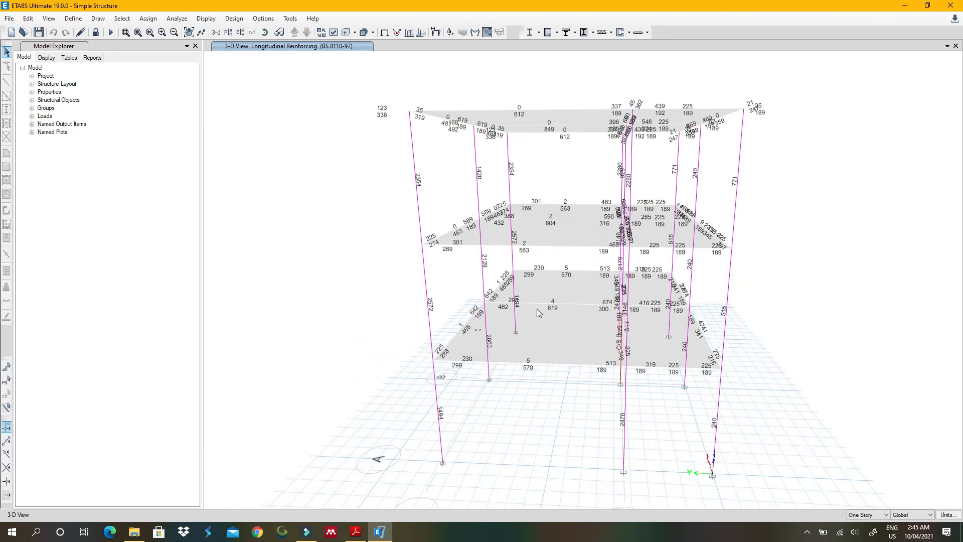
scroll(528, 251, "up", 2)
mouse_move(528, 252)
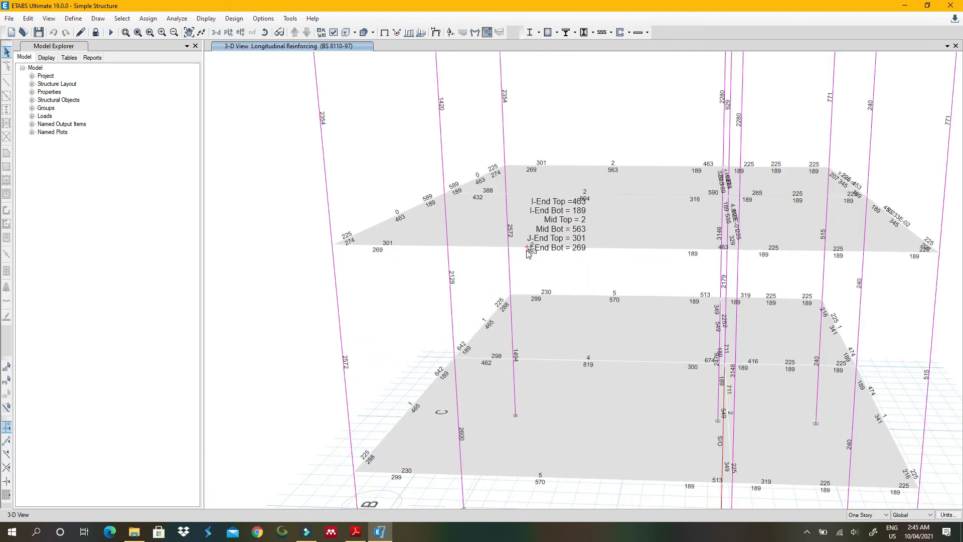
scroll(532, 253, "up", 2)
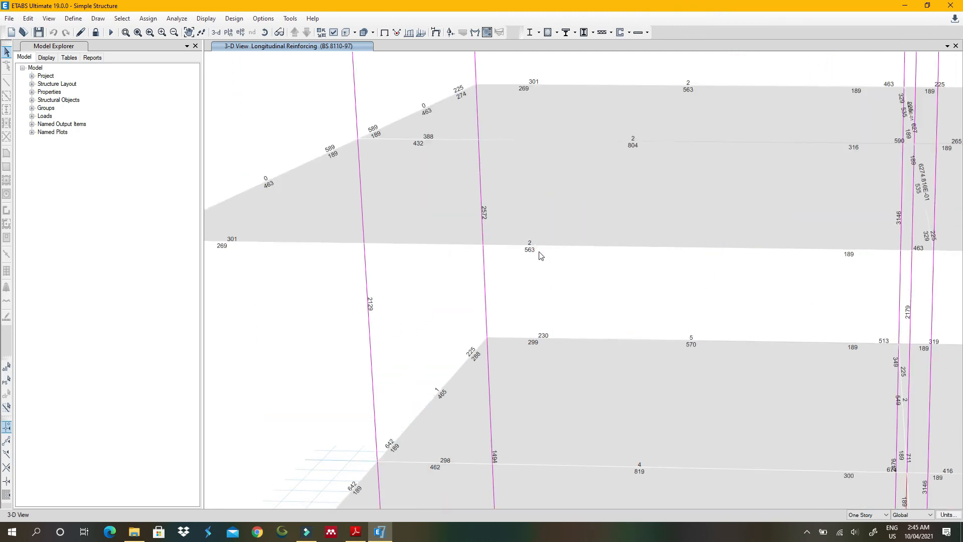
scroll(551, 254, "down", 3)
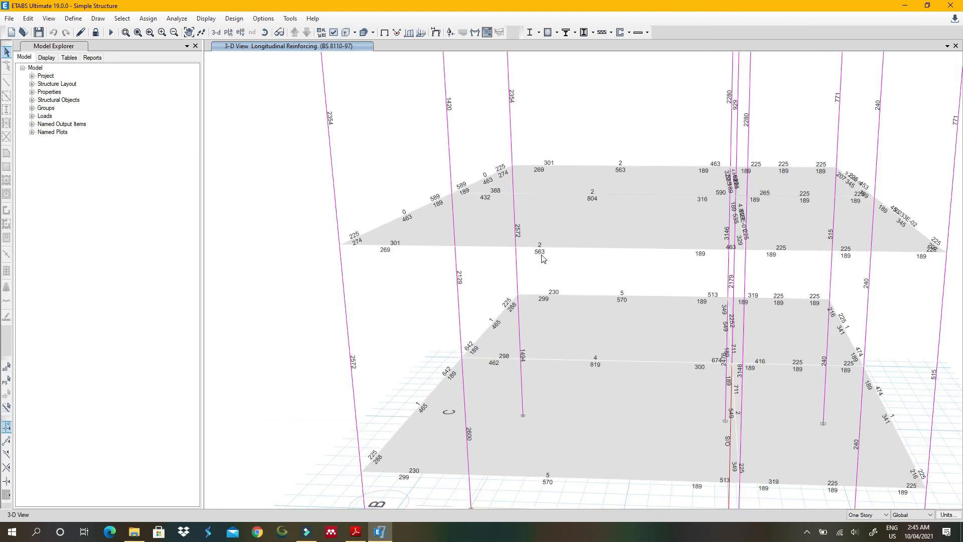
Minimize ETABS and open the groupsofbars image with the bar group area table from the Downloads folder.
left_click(904, 6)
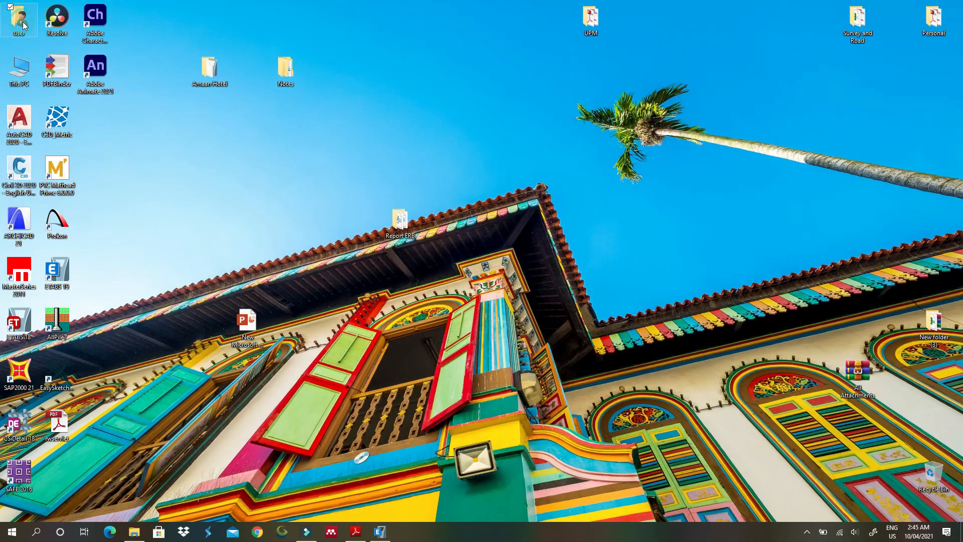
double_click(20, 20)
double_click(377, 114)
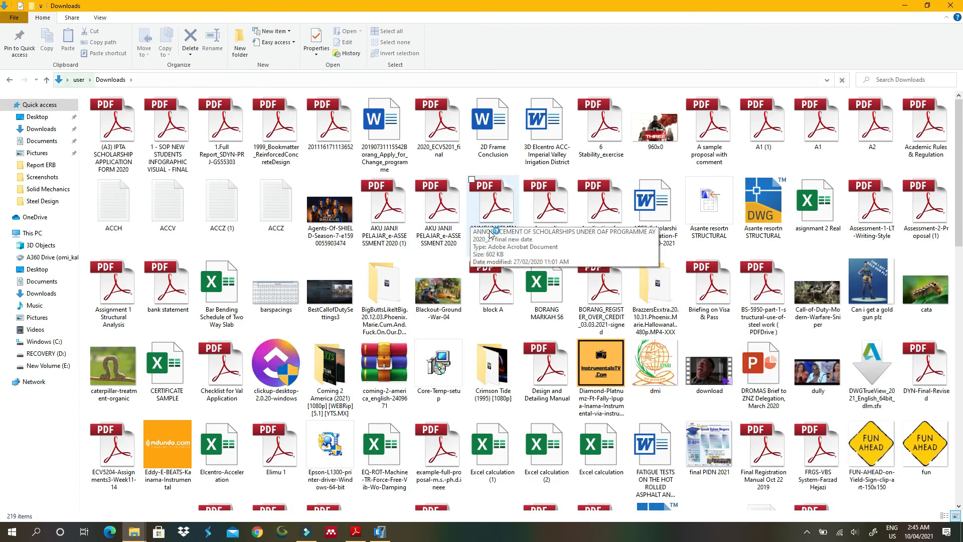
scroll(490, 233, "down", 3)
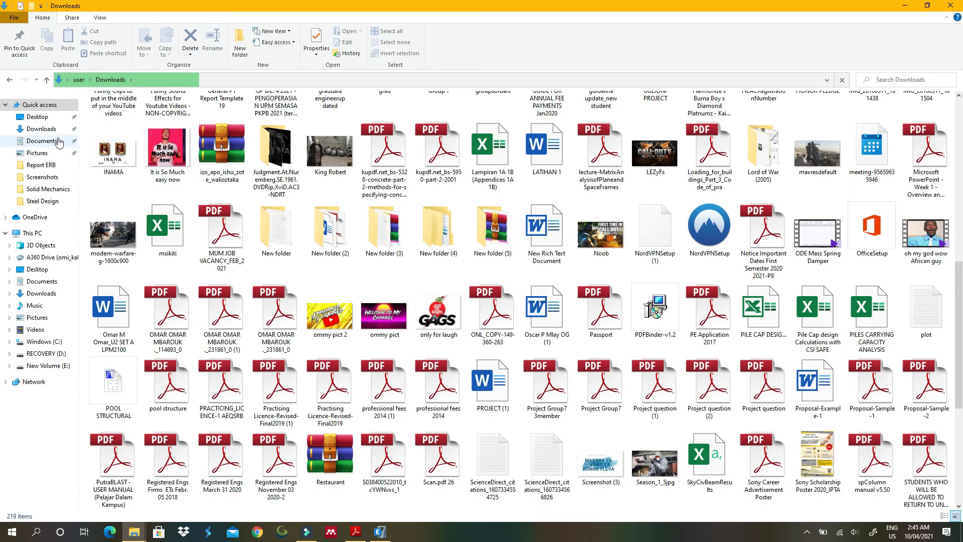
left_click(41, 128)
scroll(642, 279, "down", 3)
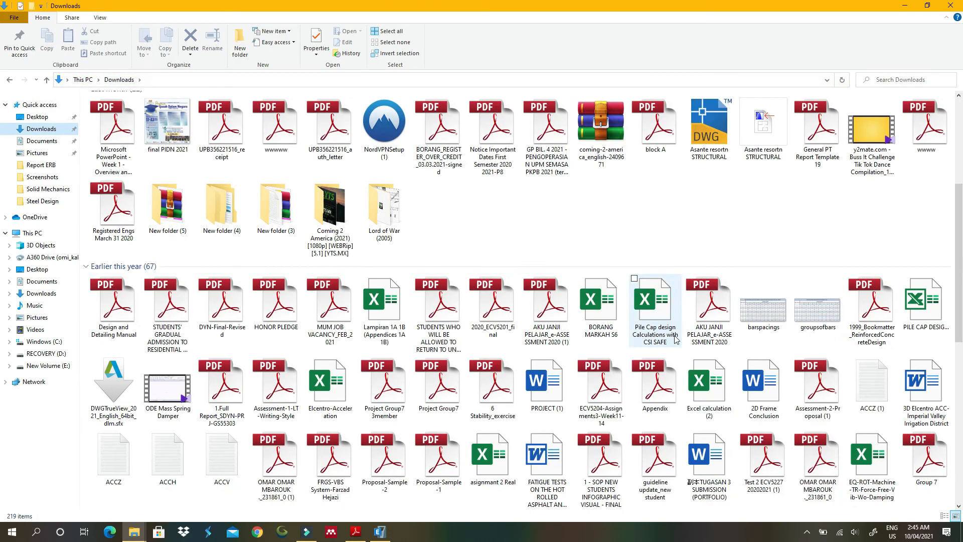
double_click(813, 314)
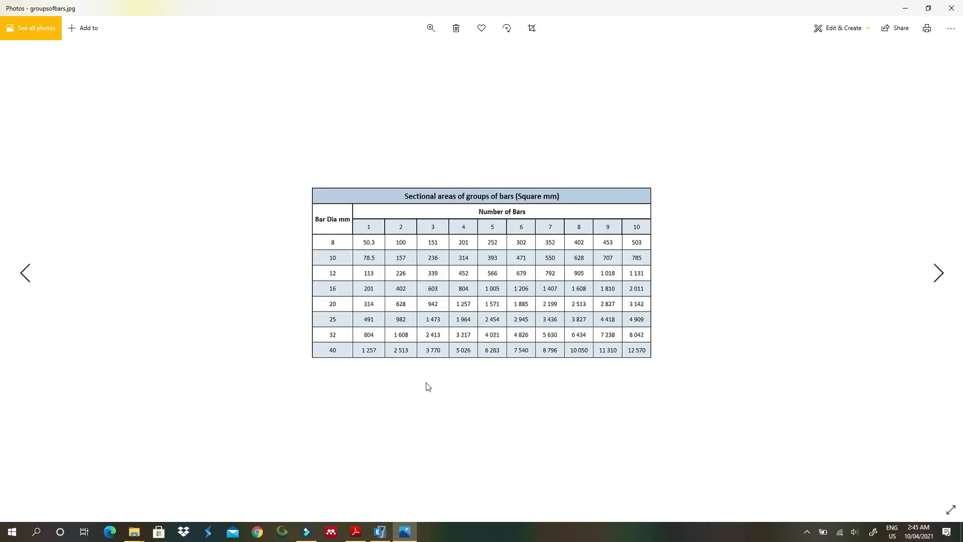
Switch back to ETABS and compare the beams' required reinforcement areas with the bar group area table.
left_click(378, 532)
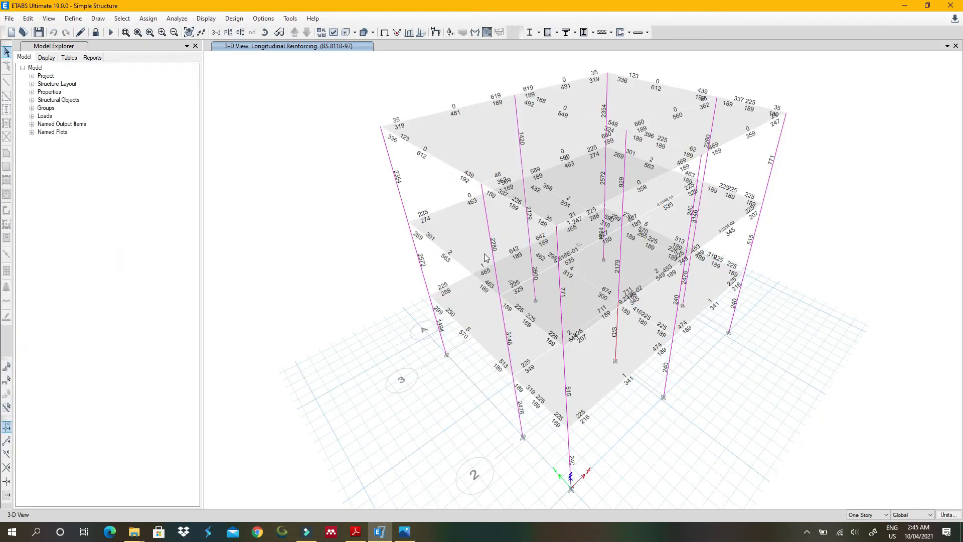
scroll(453, 272, "up", 2)
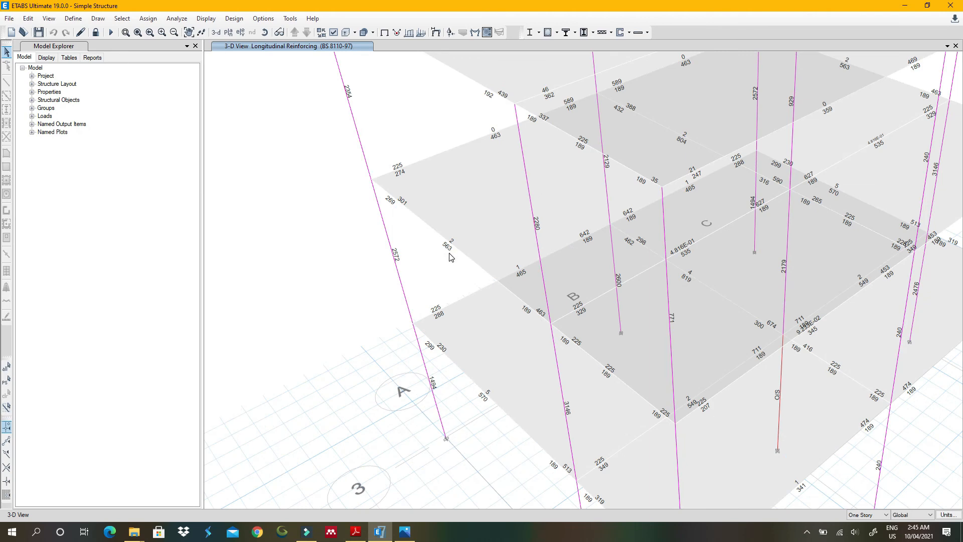
left_click(905, 5)
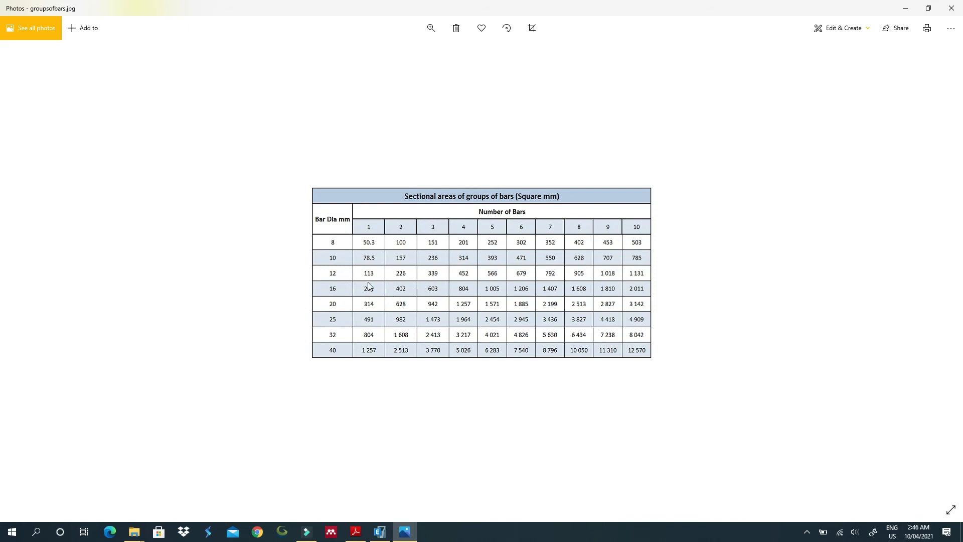
left_click(380, 533)
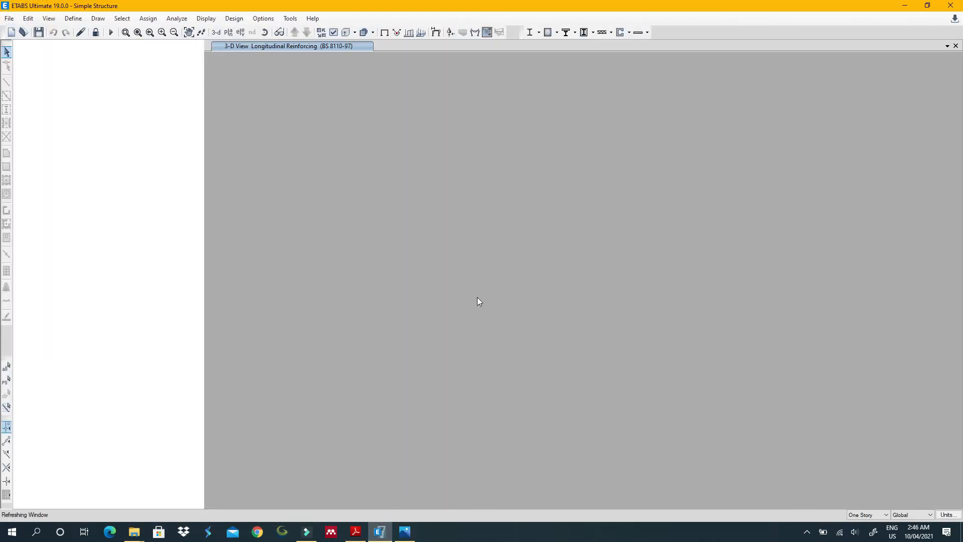
scroll(475, 282, "up", 8)
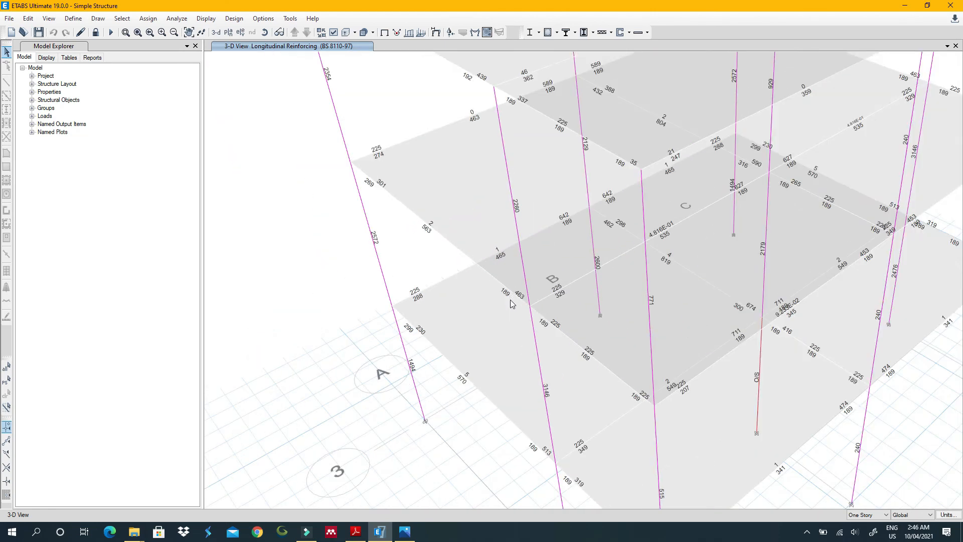
middle_click_drag(483, 308, 549, 289, "shift")
scroll(573, 309, "down", 4)
scroll(697, 332, "up", 2)
scroll(697, 332, "up", 2)
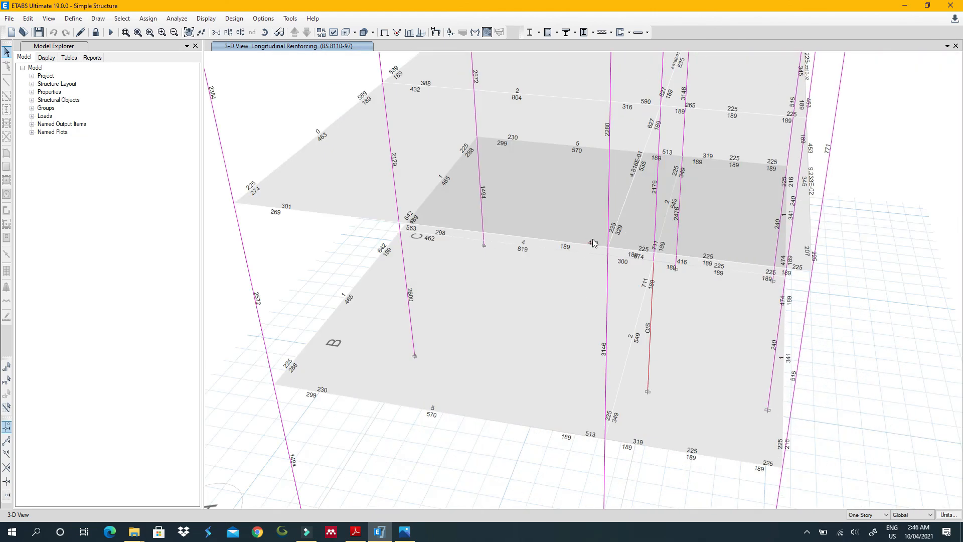
scroll(409, 254, "down", 4)
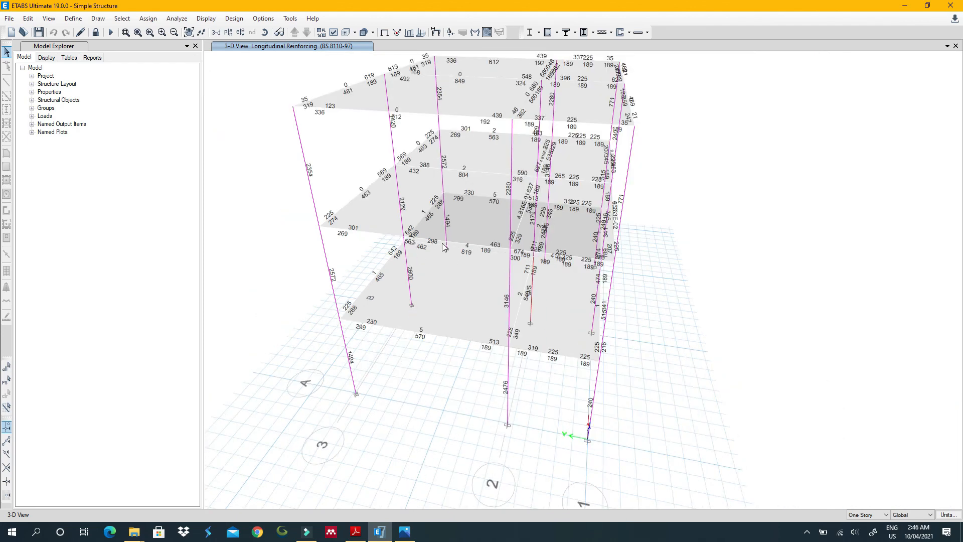
Display the elevation view along grid line A with the longitudinal reinforcement.
left_click(241, 33)
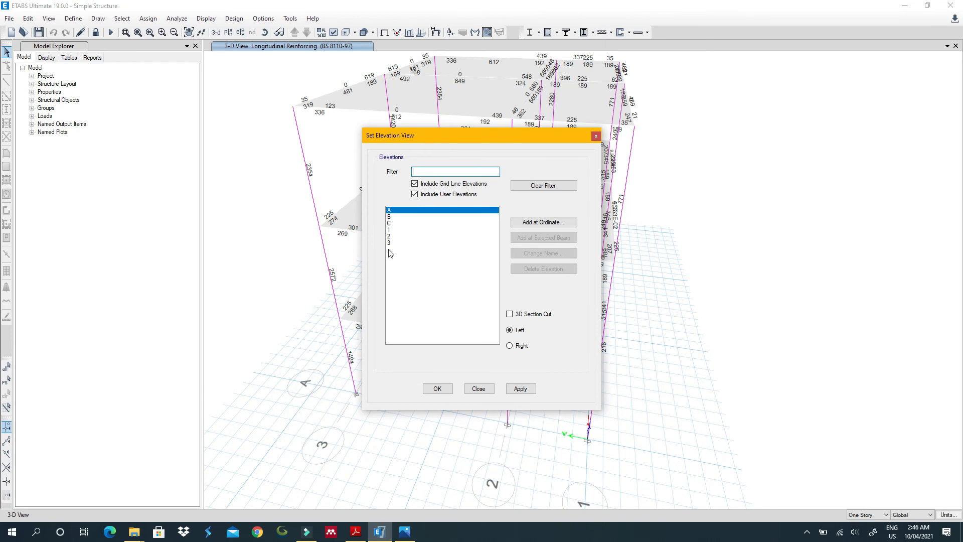
left_click(521, 388)
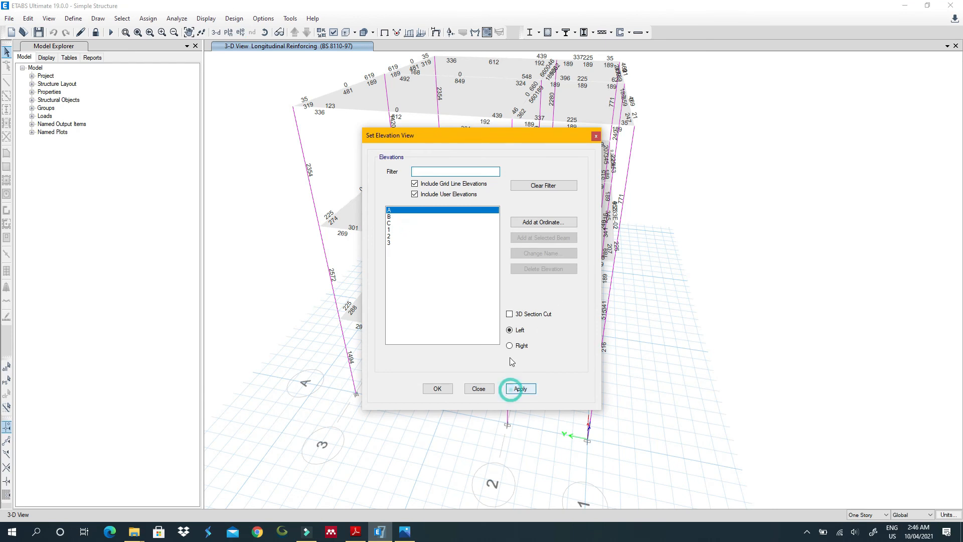
left_click(595, 138)
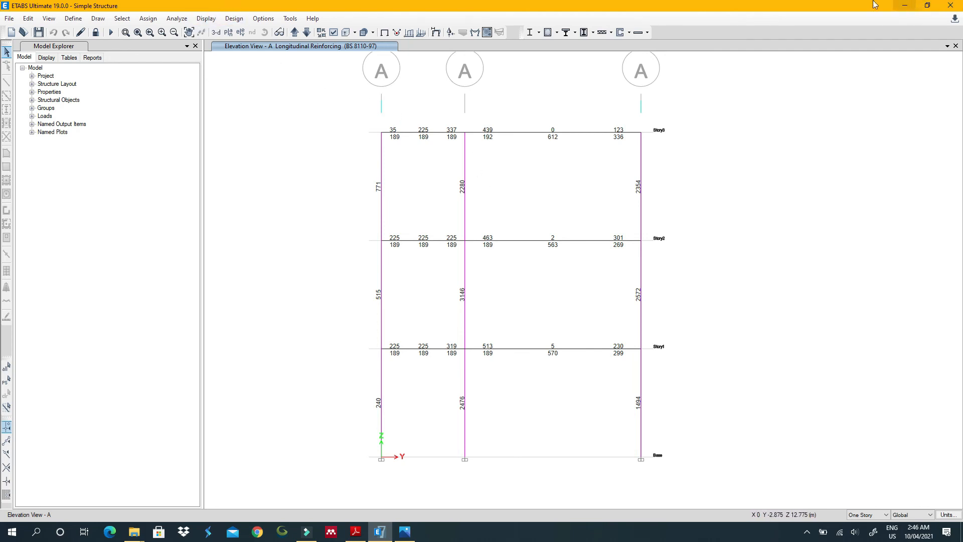
Examine the longitudinal reinforcement areas of the beams and columns on all stories of elevation A.
scroll(458, 97, "down", 3)
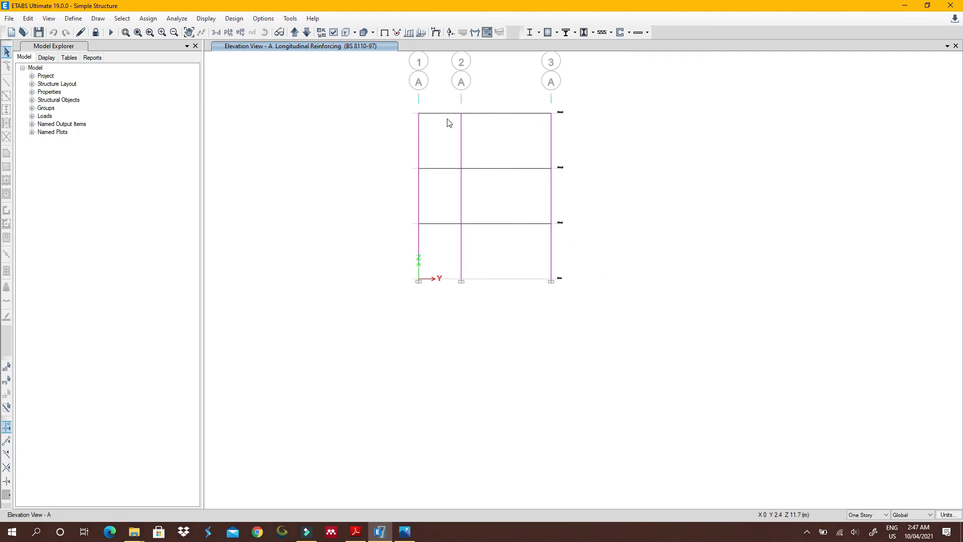
scroll(439, 104, "up", 2)
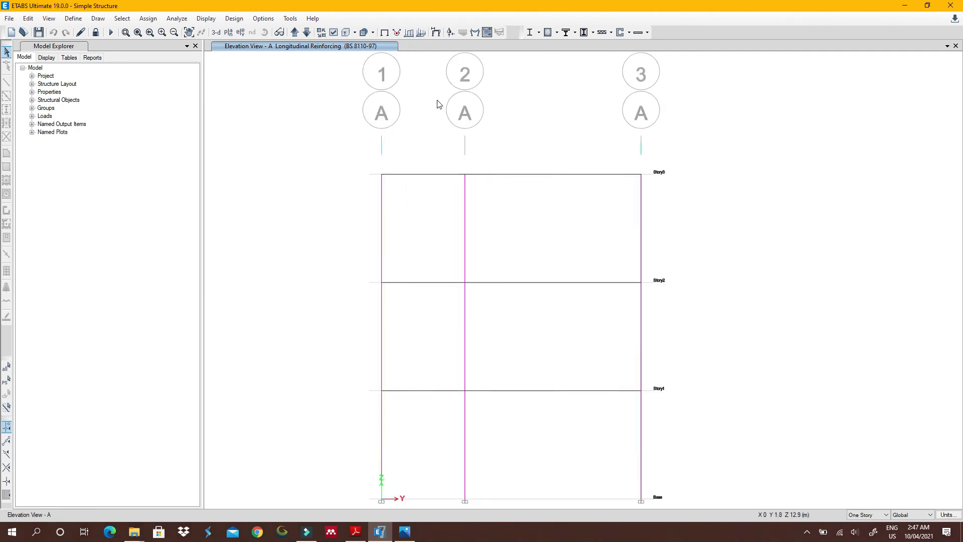
scroll(440, 103, "down", 2)
middle_click_drag(450, 91, 455, 126)
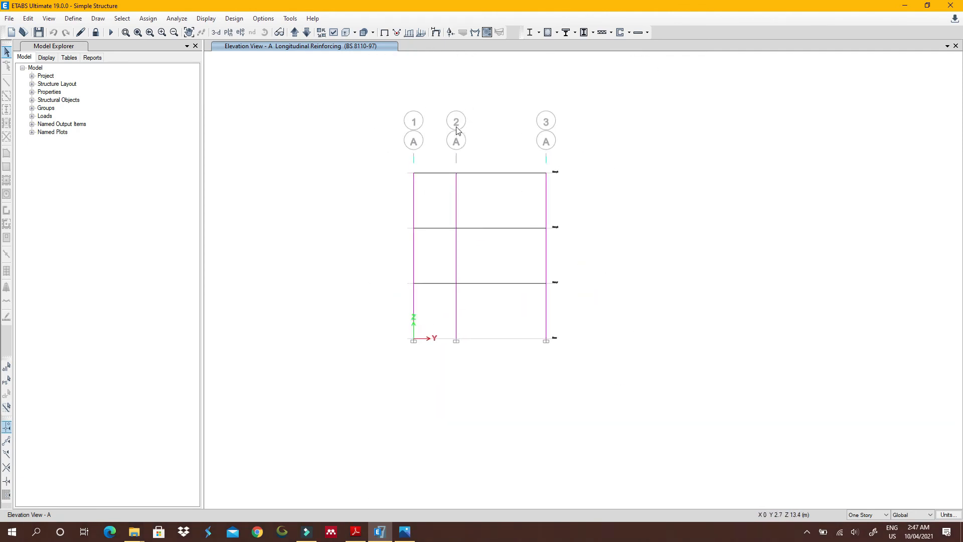
scroll(518, 129, "up", 2)
scroll(520, 132, "up", 2)
scroll(519, 131, "down", 4)
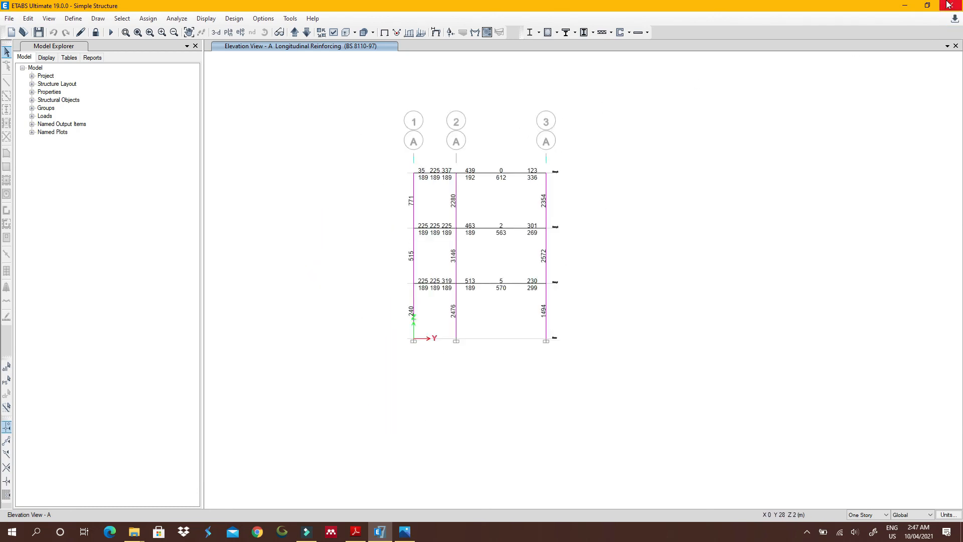
scroll(479, 201, "up", 4)
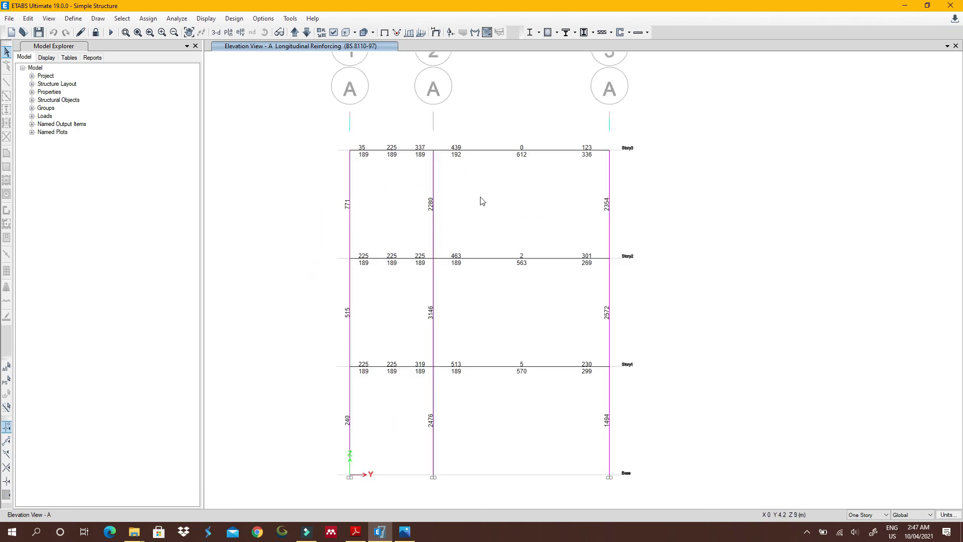
scroll(481, 201, "down", 4)
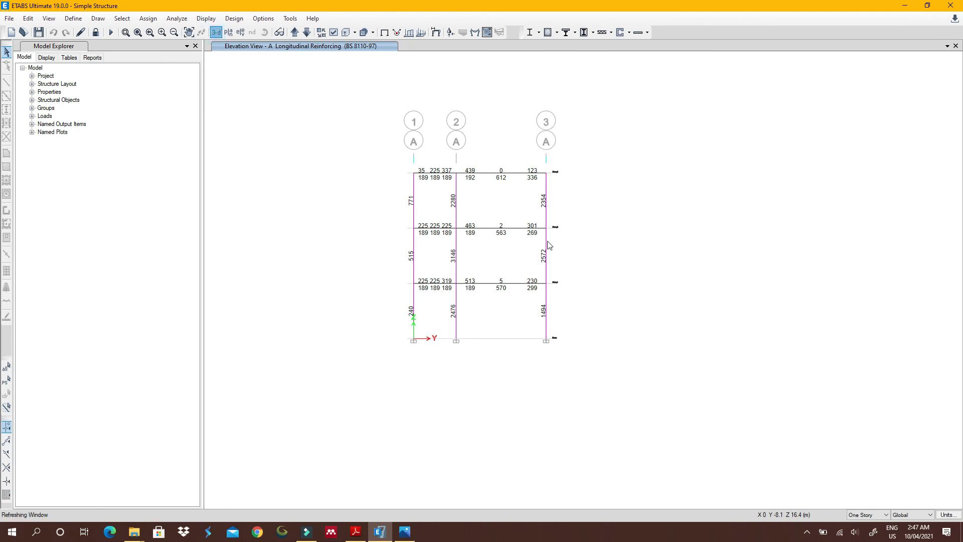
Return to the 3-D view and unlock the model for editing.
left_click(95, 32)
left_click(501, 304)
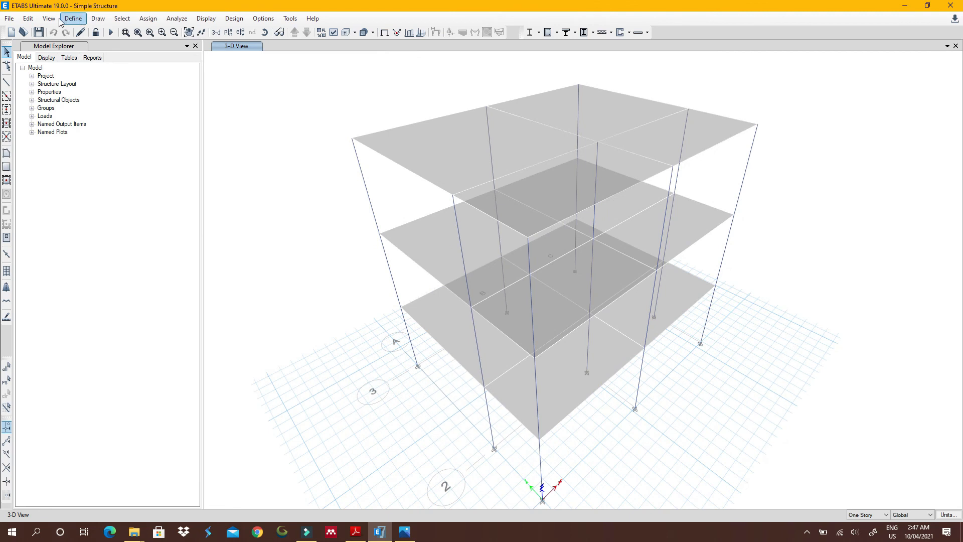
Add layer A design strips with middle strips along the X-direction Cartesian grid lines of grid system G1 on Story3, with automatic width.
left_click(31, 18)
left_click(33, 18)
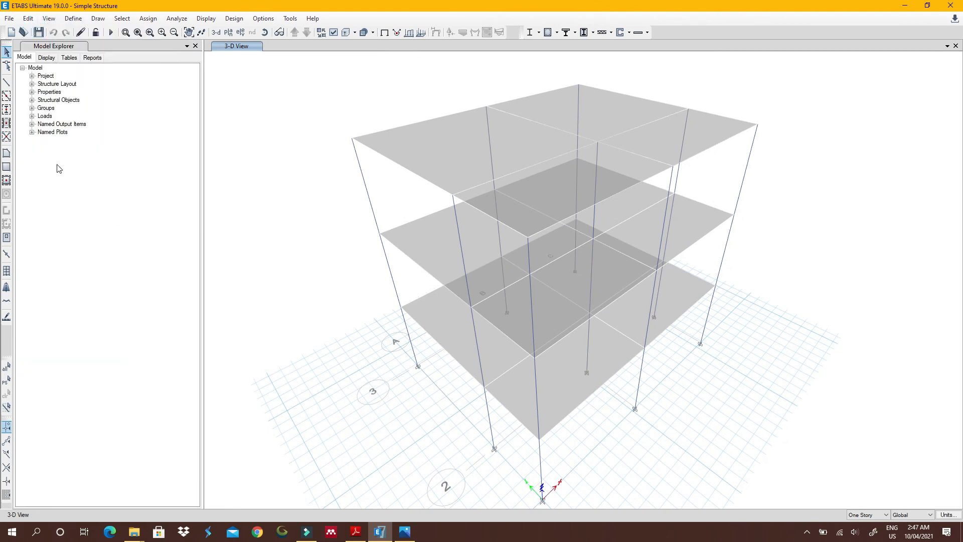
left_click(26, 19)
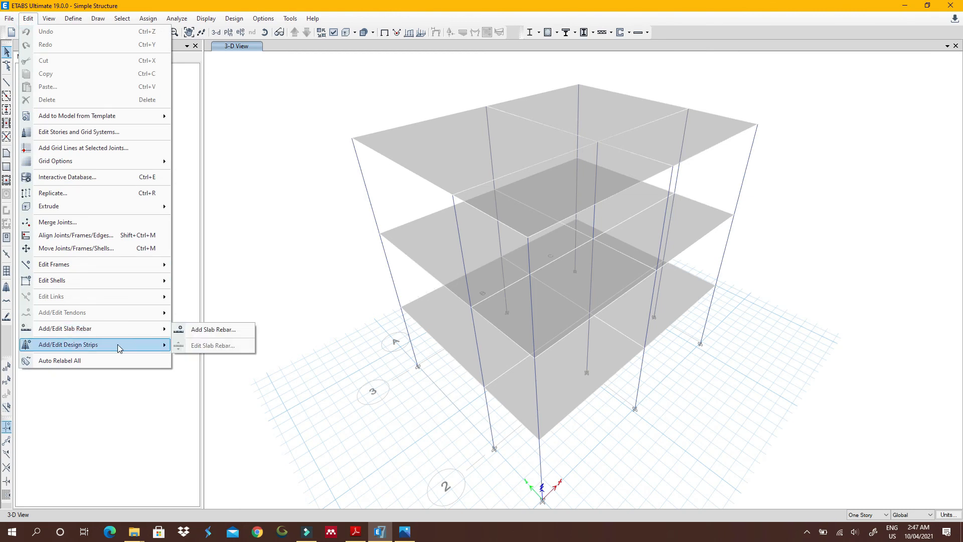
mouse_move(131, 346)
left_click(185, 346)
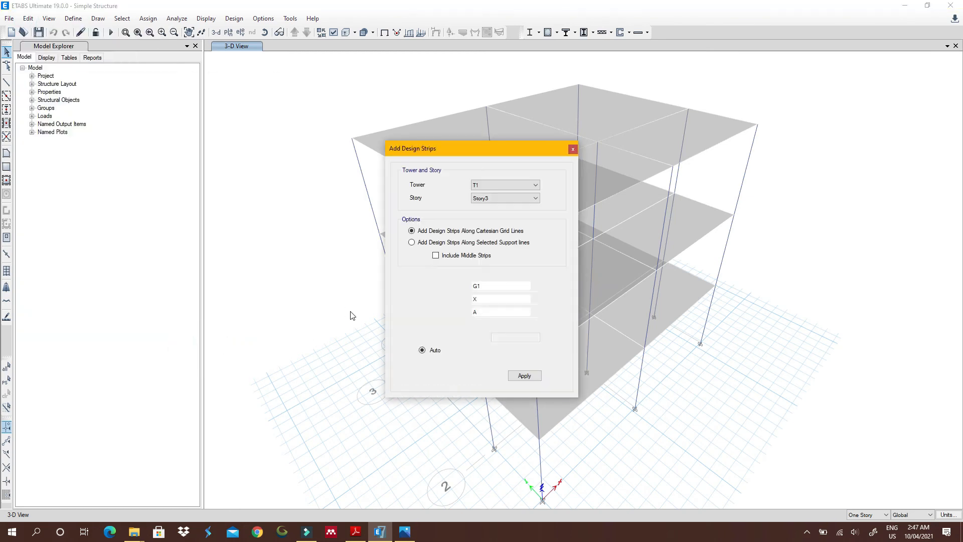
left_click_drag(520, 146, 290, 92)
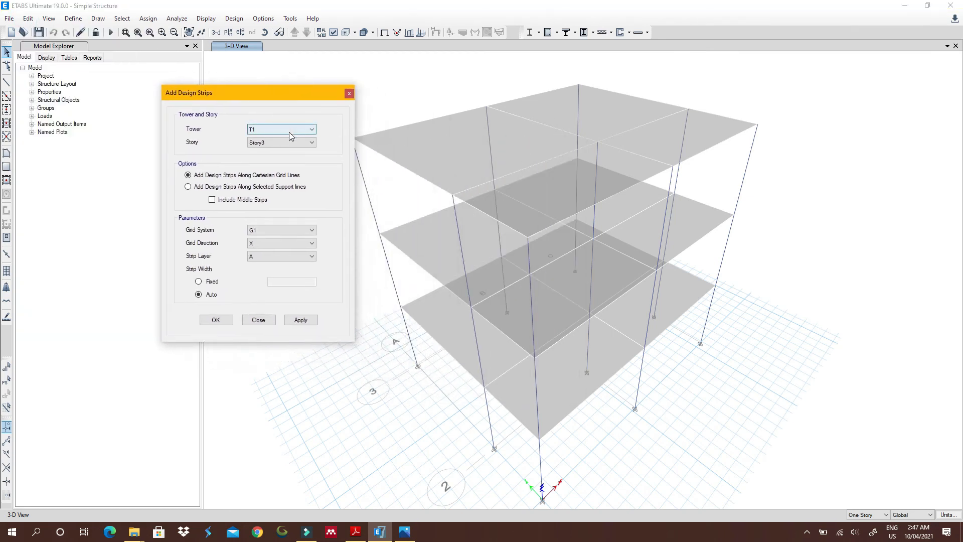
left_click(295, 143)
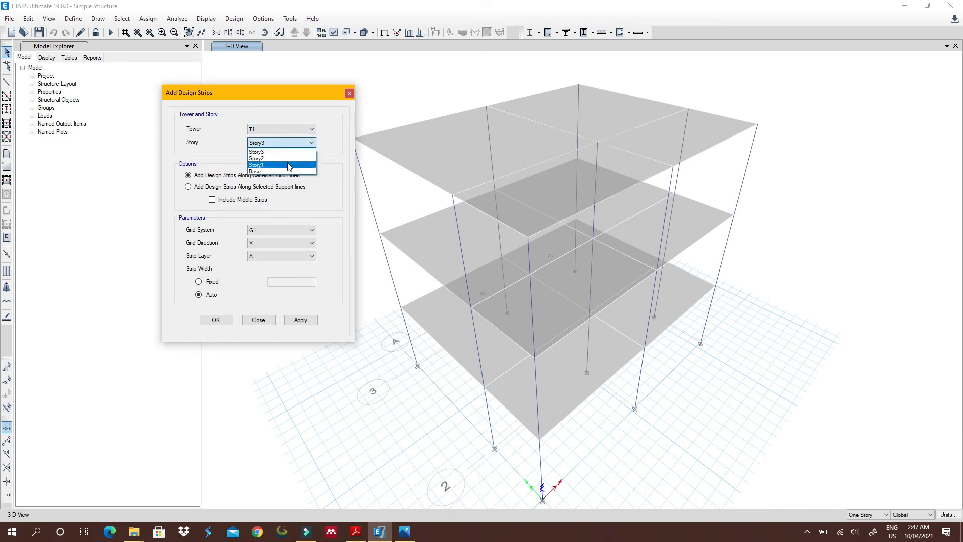
left_click(289, 163)
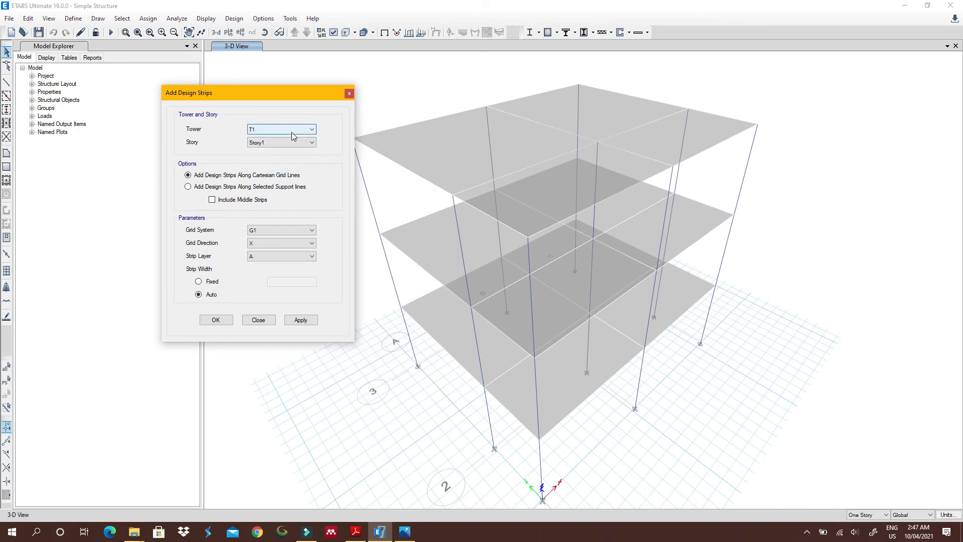
left_click(296, 143)
left_click(298, 152)
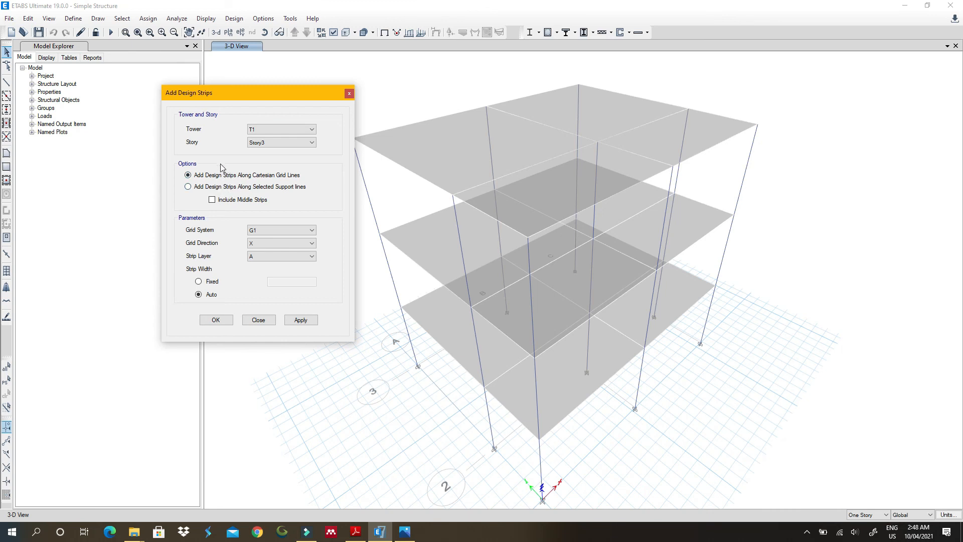
left_click(212, 200)
left_click(303, 320)
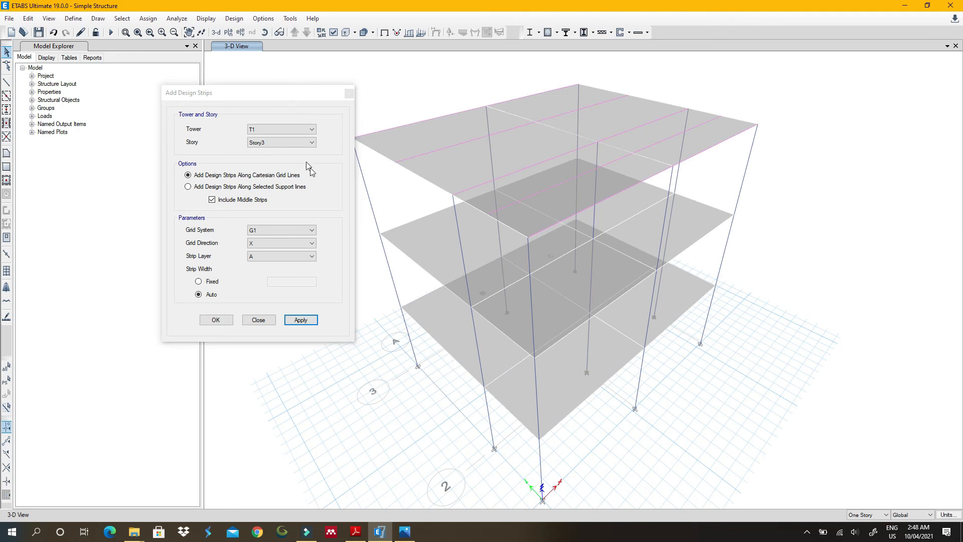
Add layer B design strips with middle strips along the Y-direction grid lines on Story3, and finish adding strips.
left_click(308, 244)
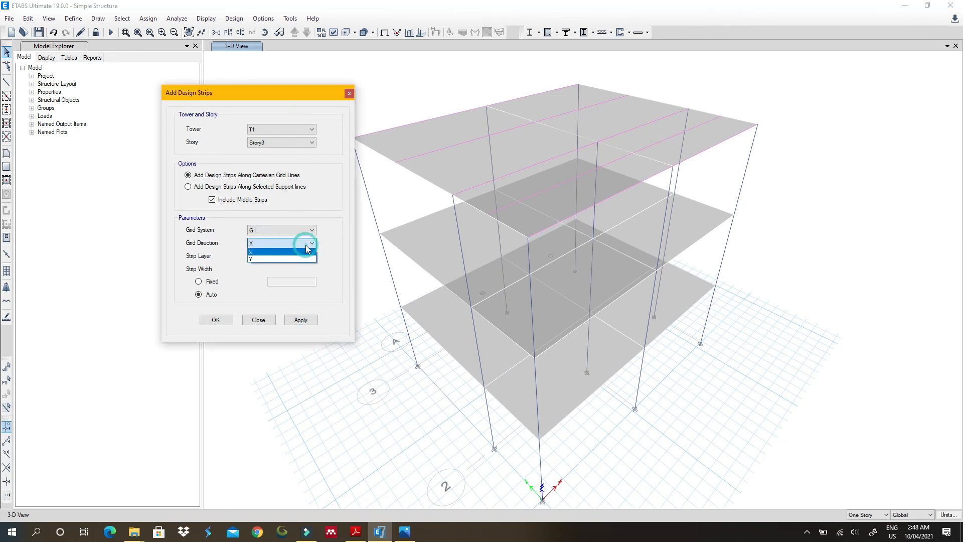
left_click(303, 256)
left_click(308, 256)
left_click(303, 272)
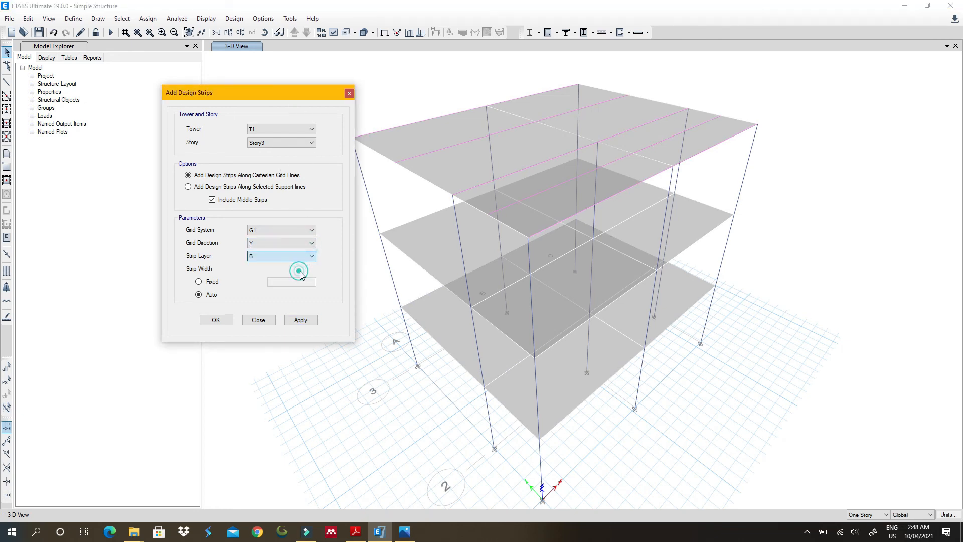
left_click(307, 319)
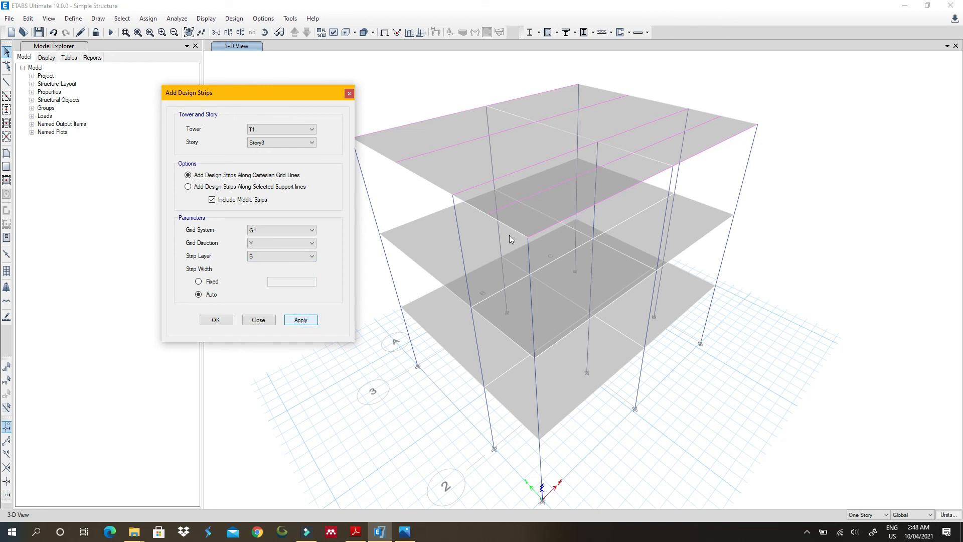
left_click(349, 94)
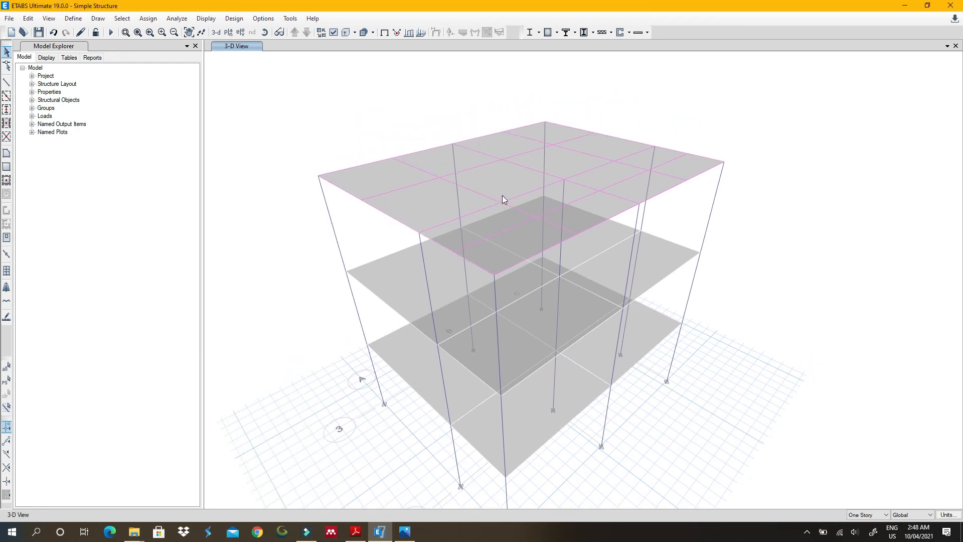
Check the design strips on the Story3 slab and run the analysis again.
scroll(451, 256, "up", 2)
scroll(455, 243, "up", 3)
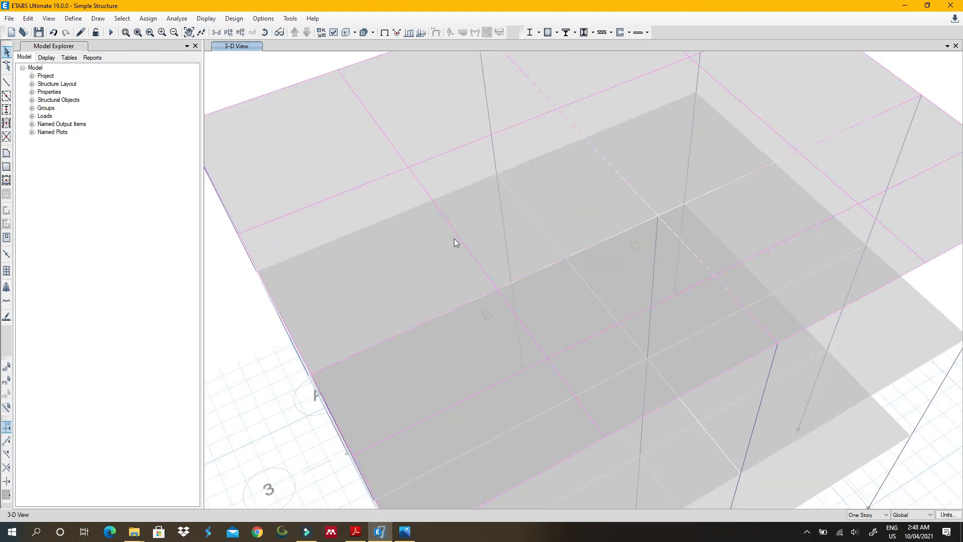
scroll(455, 242, "down", 5)
middle_click_drag(444, 266, 495, 236, "shift")
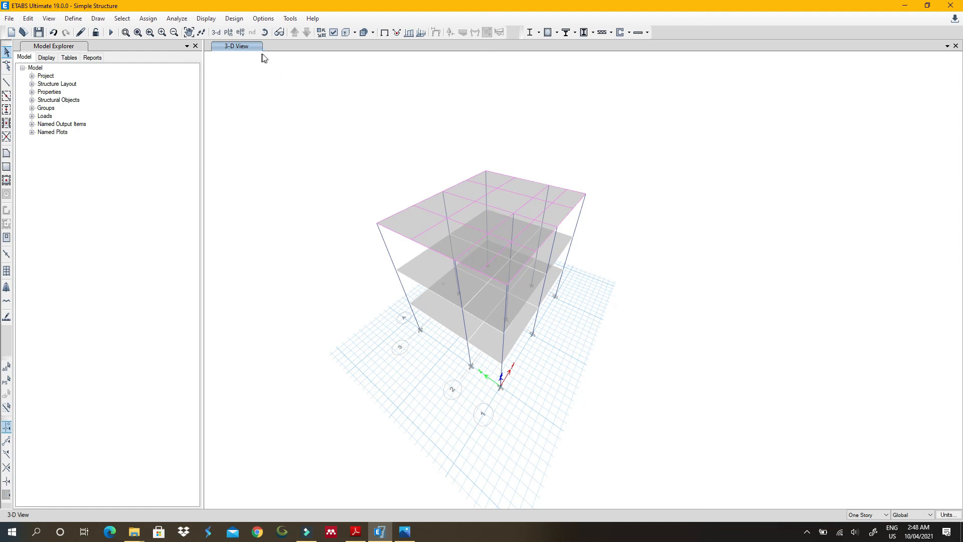
left_click(111, 32)
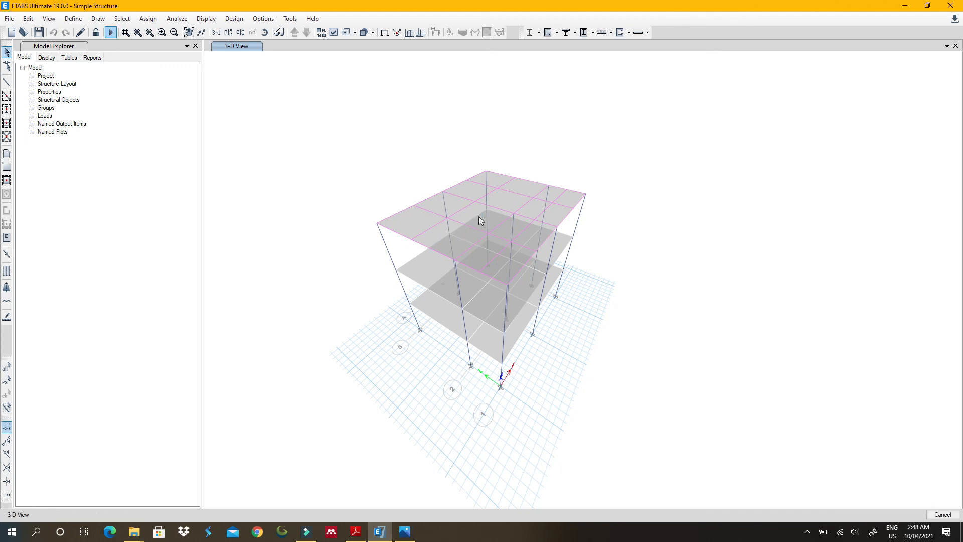
Select only Story3 as the story for the concrete slab design.
left_click(234, 18)
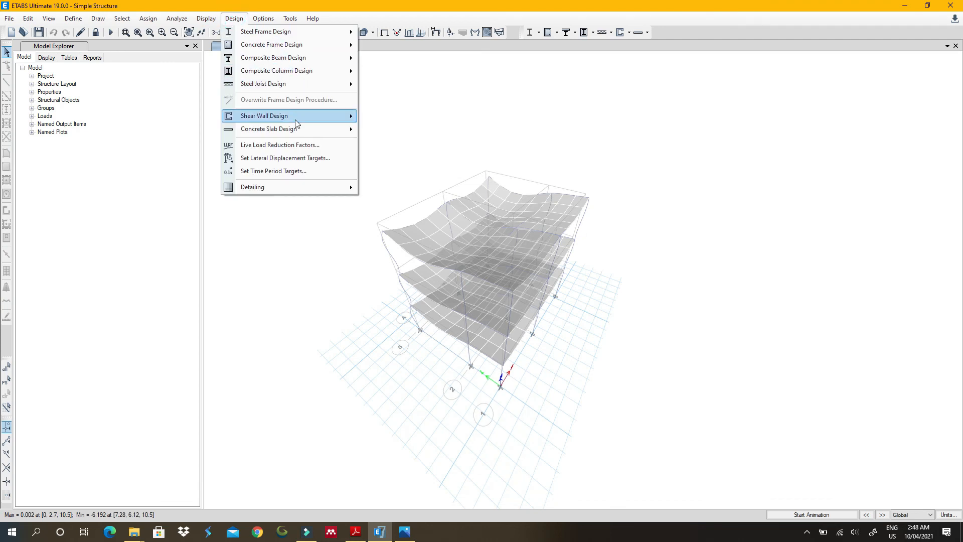
mouse_move(298, 132)
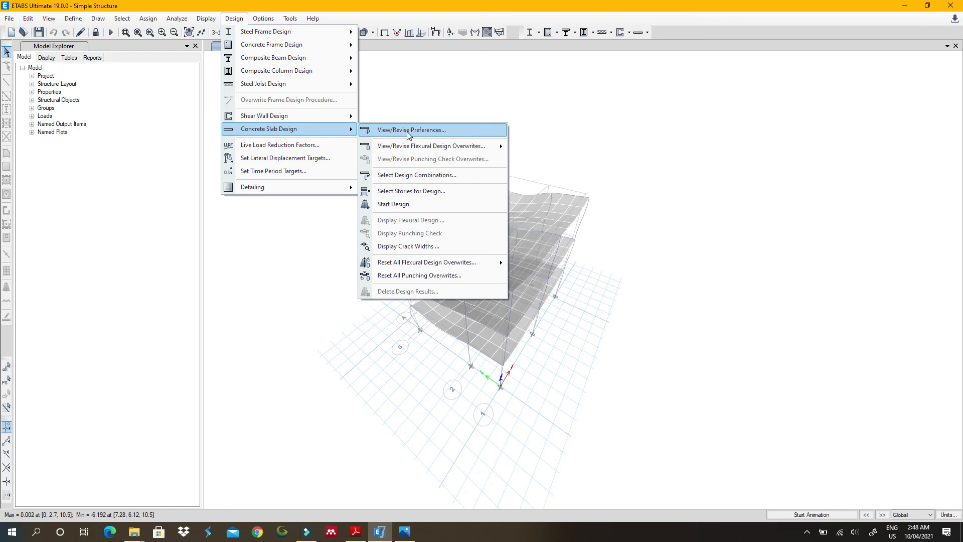
left_click(412, 192)
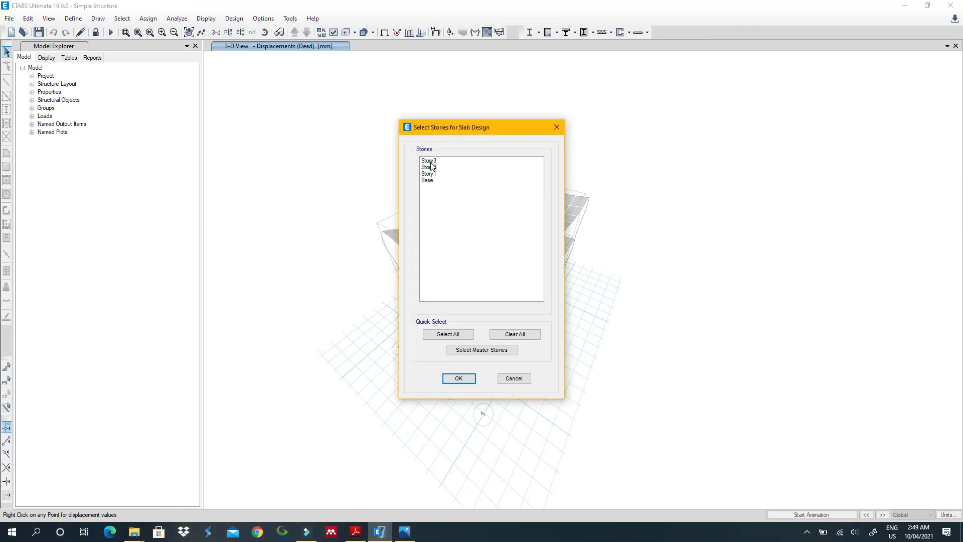
left_click(430, 161)
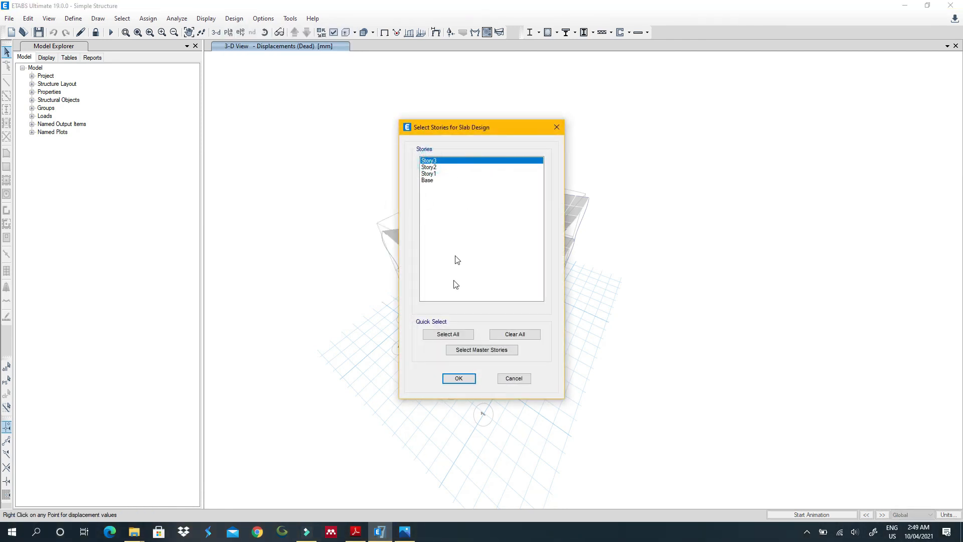
left_click(459, 379)
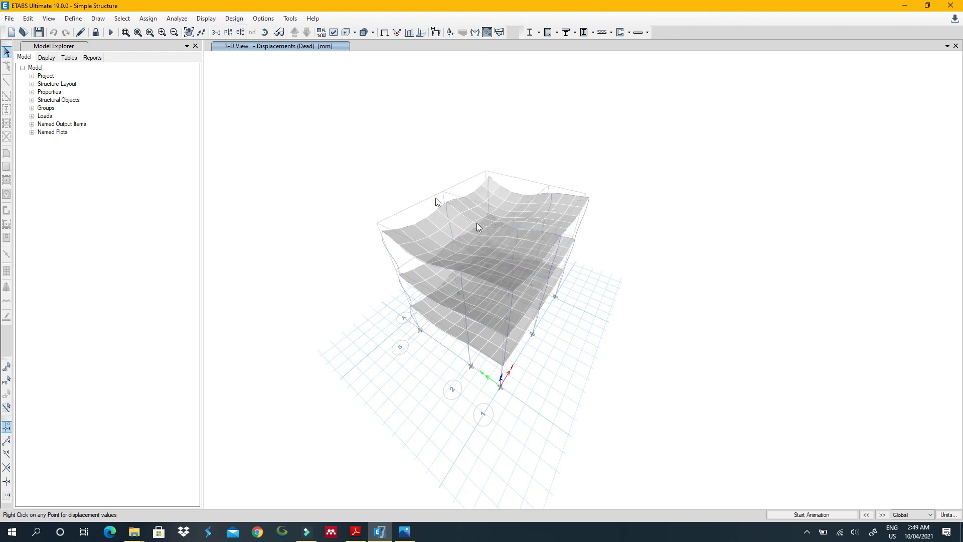
Start the concrete slab design.
left_click(234, 18)
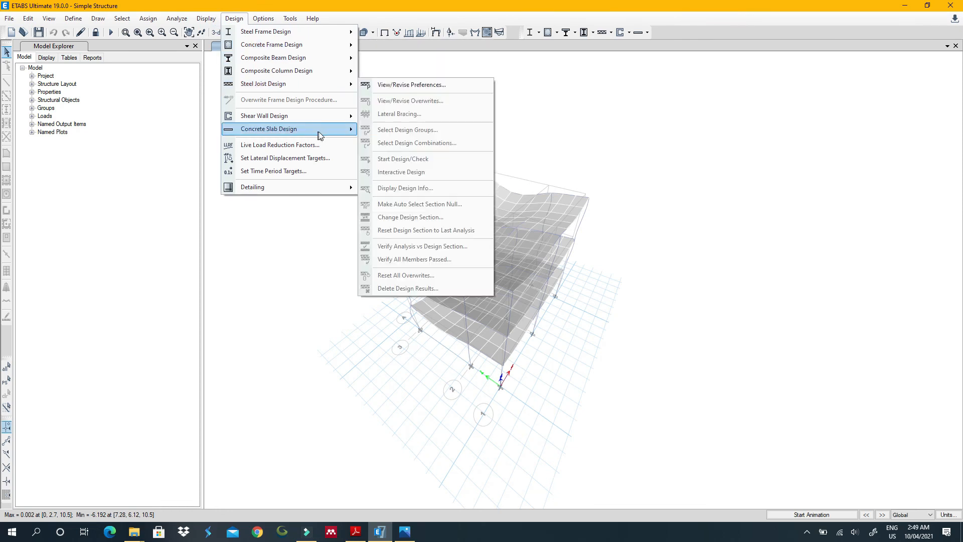
mouse_move(326, 129)
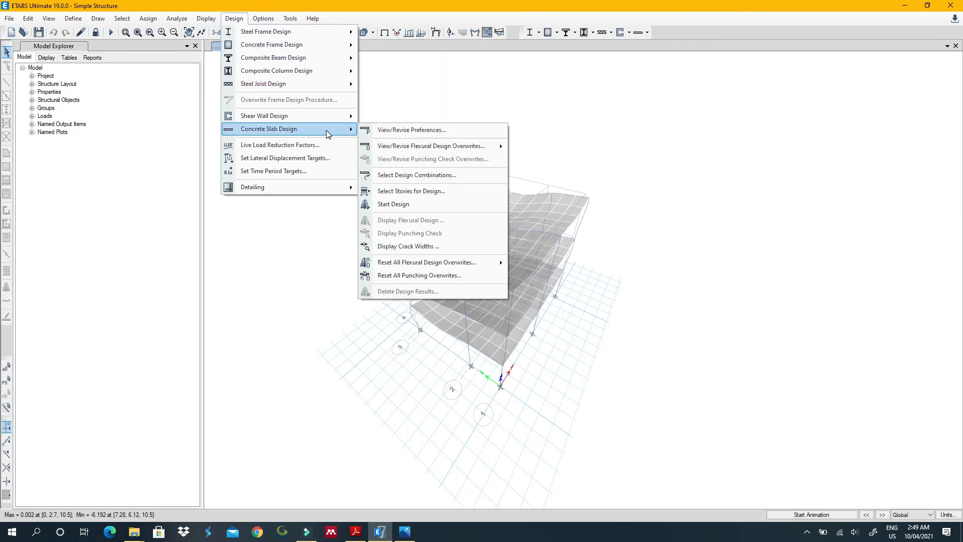
left_click(427, 204)
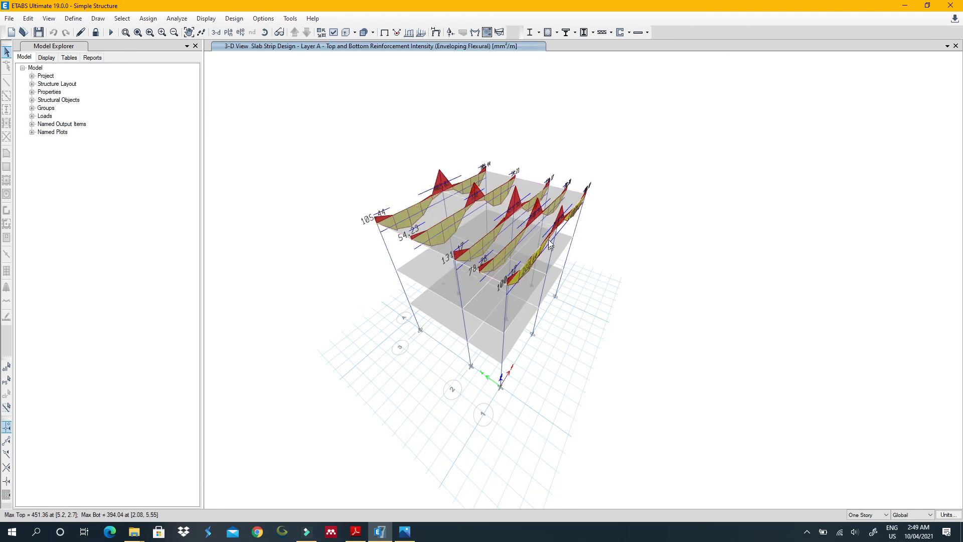
Open the flexural design display settings for the slab and arrange the dialog beside the strip reinforcement diagrams.
middle_click_drag(577, 257, 524, 285, "shift")
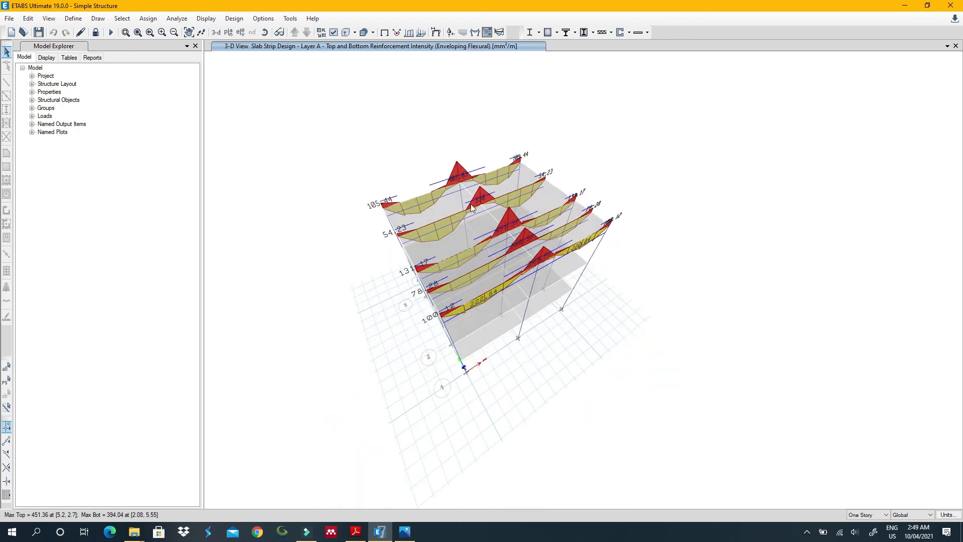
left_click(234, 19)
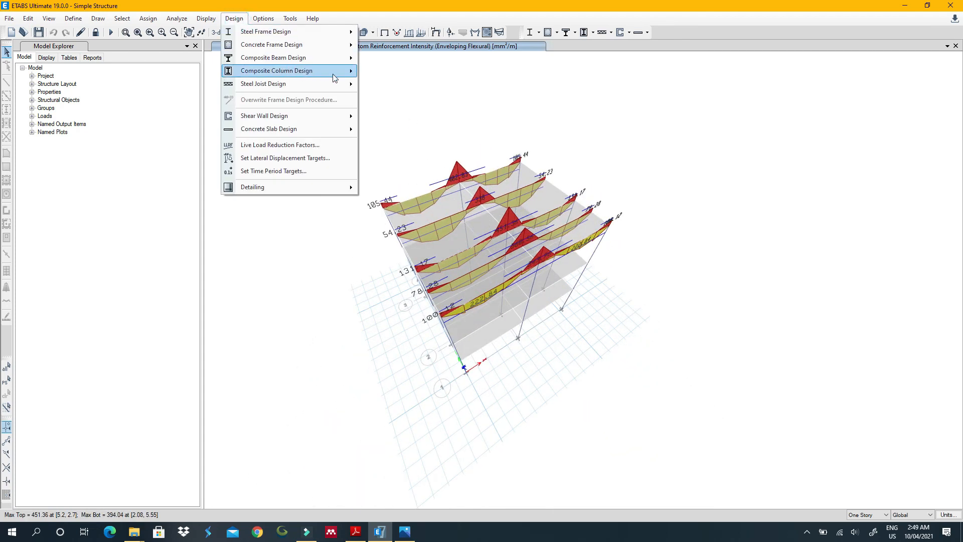
mouse_move(346, 63)
mouse_move(349, 129)
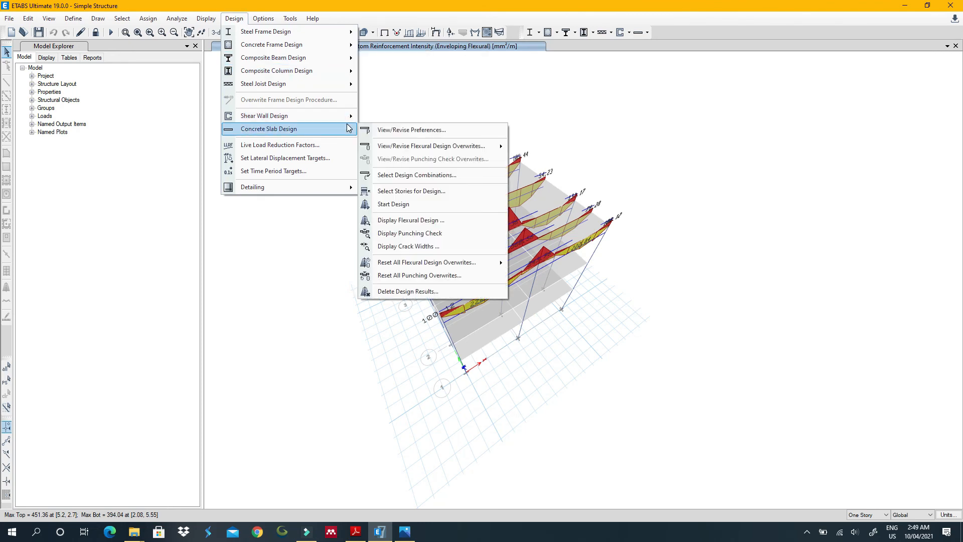
left_click(457, 221)
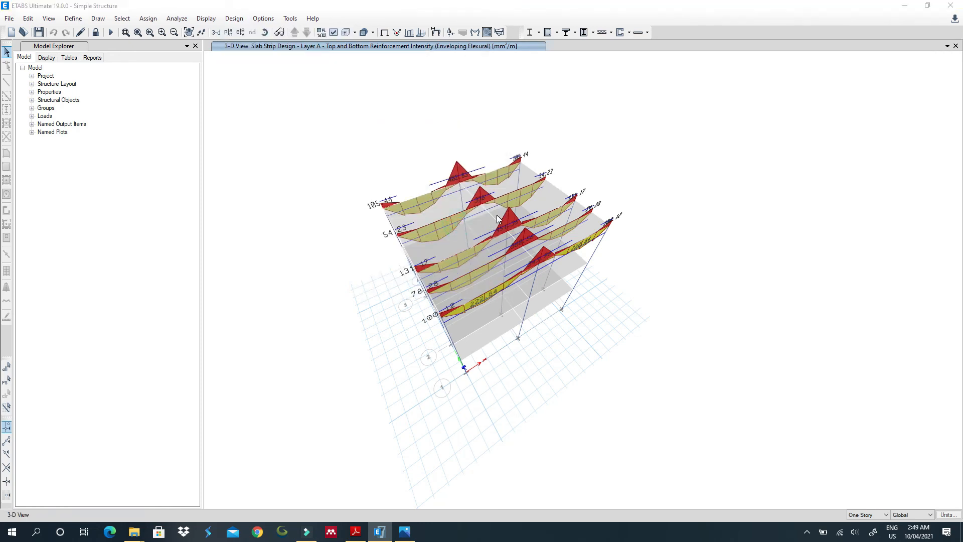
left_click_drag(500, 123, 762, 71)
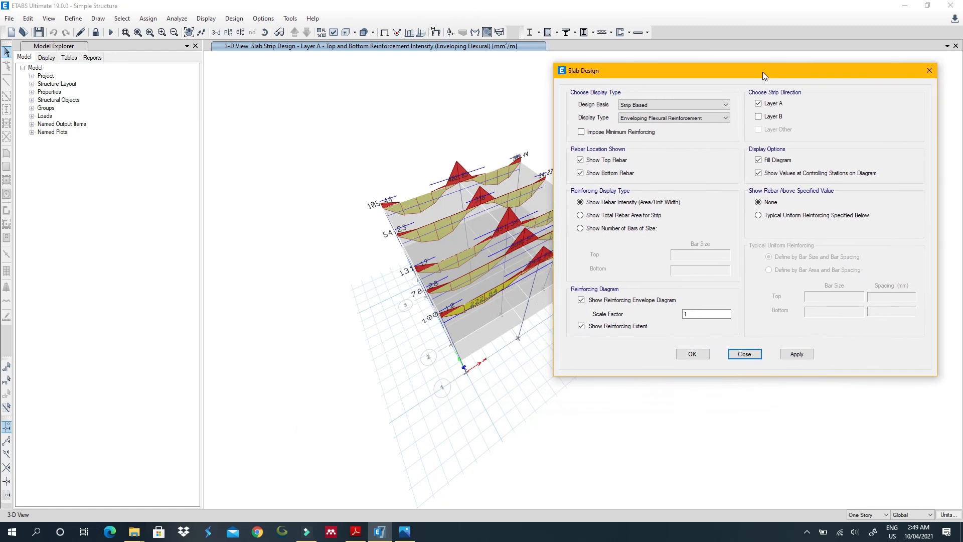
middle_click_drag(412, 229, 248, 218)
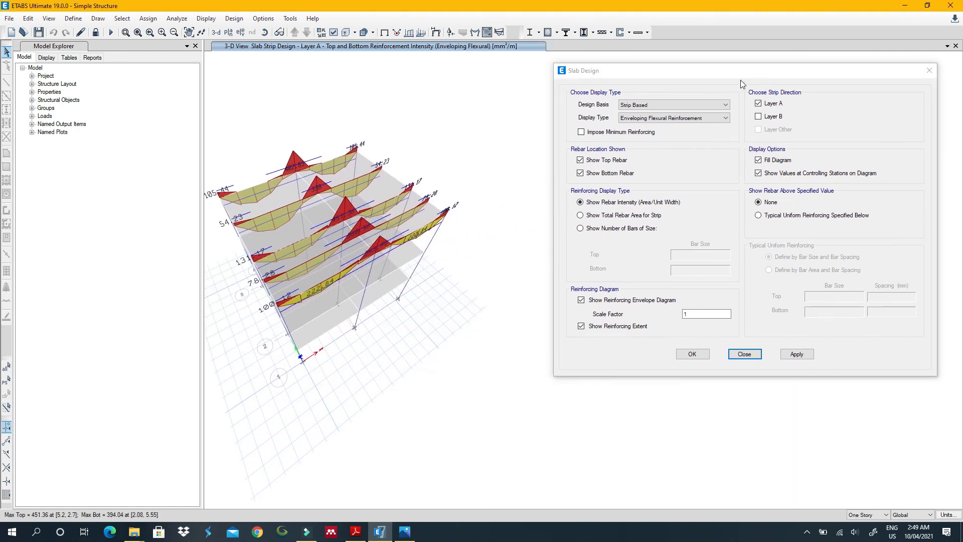
left_click_drag(737, 70, 686, 74)
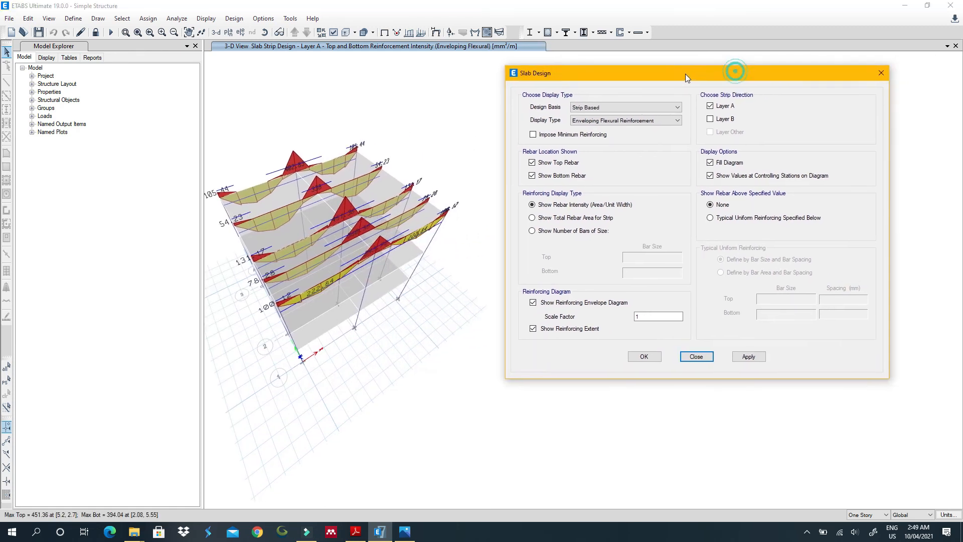
left_click(637, 121)
left_click(638, 121)
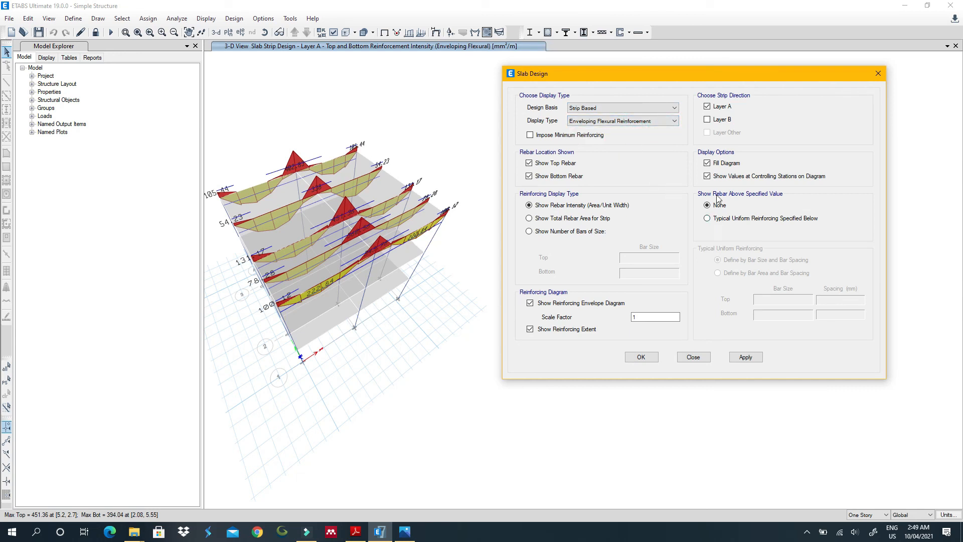
Show rebar above the typical uniform reinforcing and display reinforcement as total rebar area for strip.
left_click(732, 221)
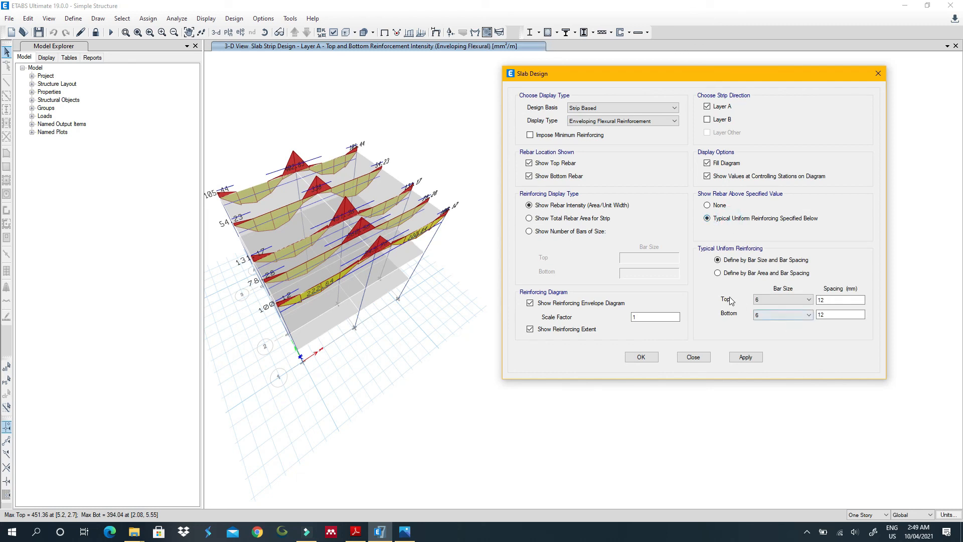
left_click(576, 234)
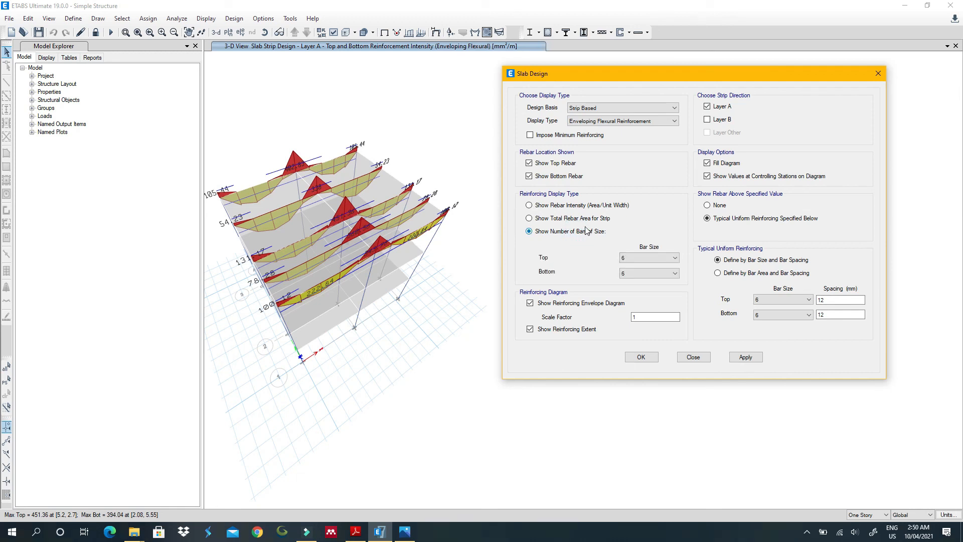
left_click(585, 220)
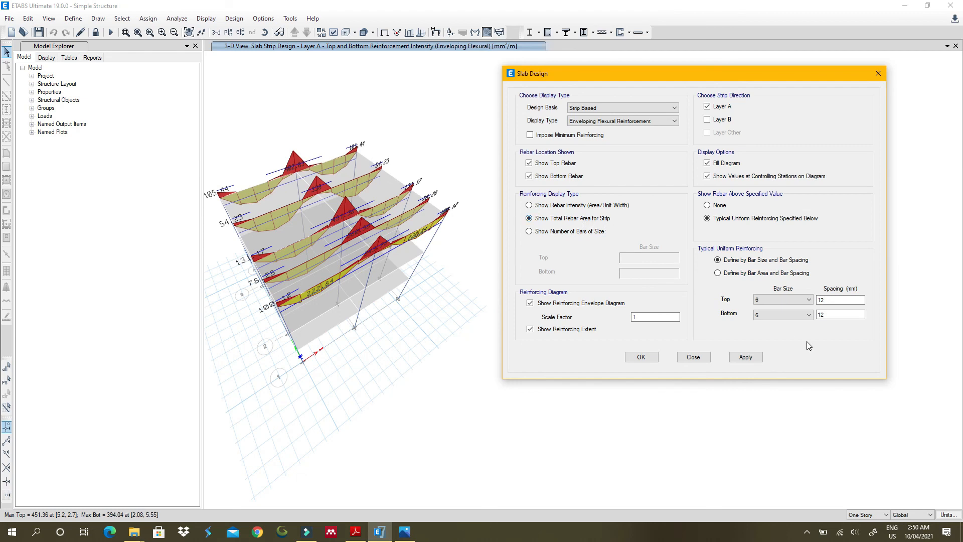
Define the typical uniform reinforcing as bar size 12 at 200 mm spacing for both top and bottom.
left_click(787, 300)
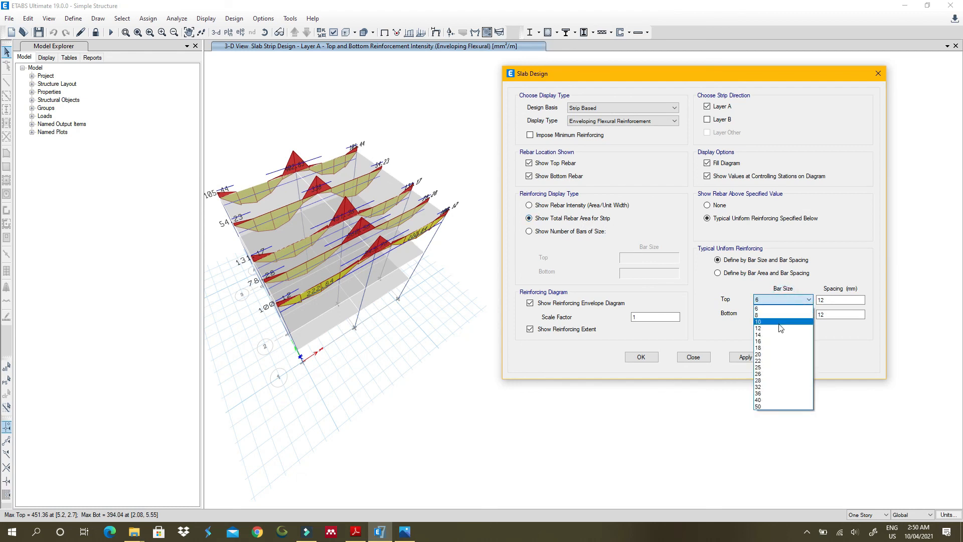
left_click(784, 324)
left_click(788, 315)
left_click(786, 342)
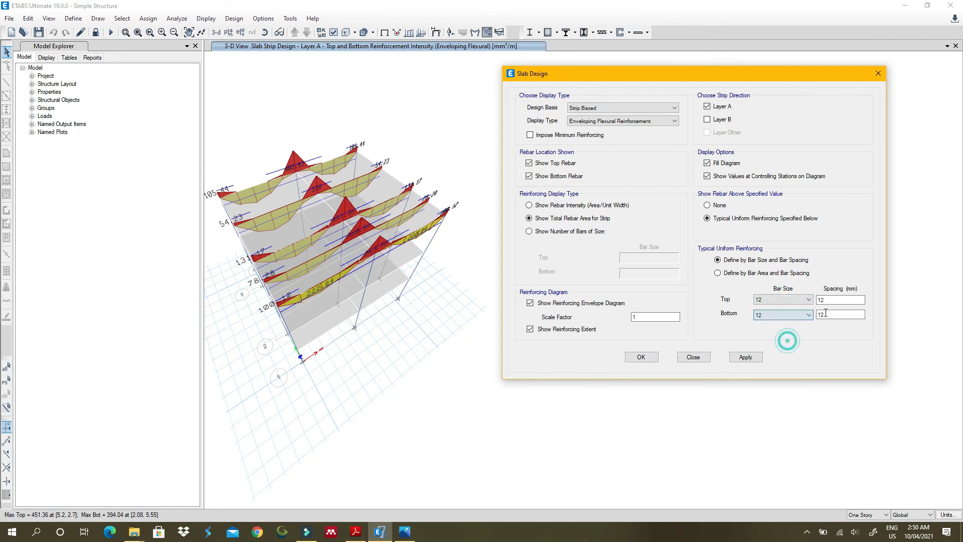
left_click(839, 300)
type("20")
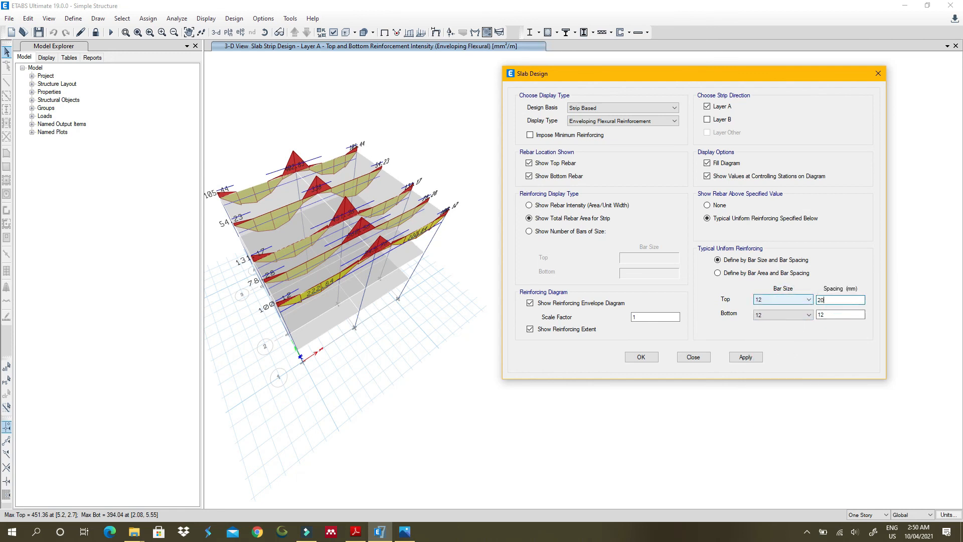
type("0")
left_click(819, 315)
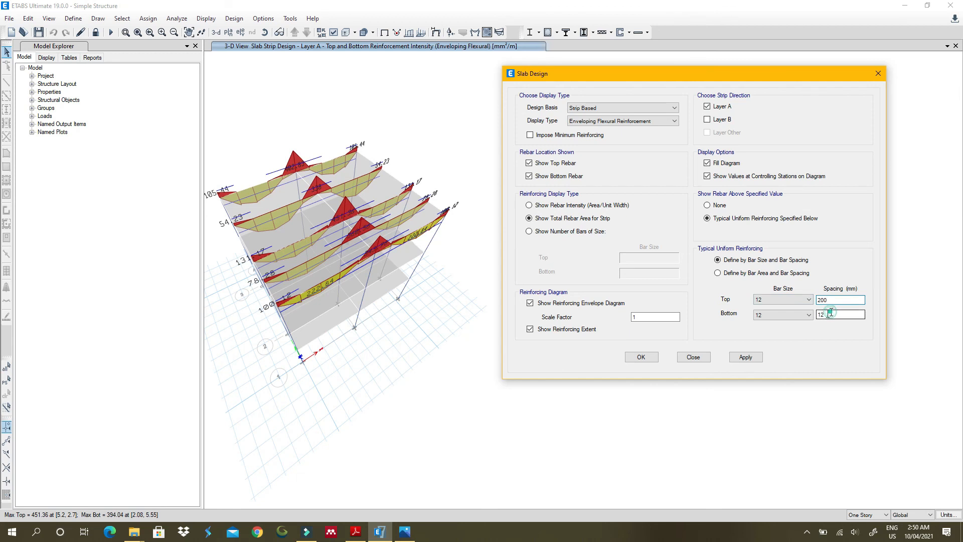
type("200")
Include Layer B strips in the display, apply the settings and inspect the slab in the 3-D view.
left_click(723, 120)
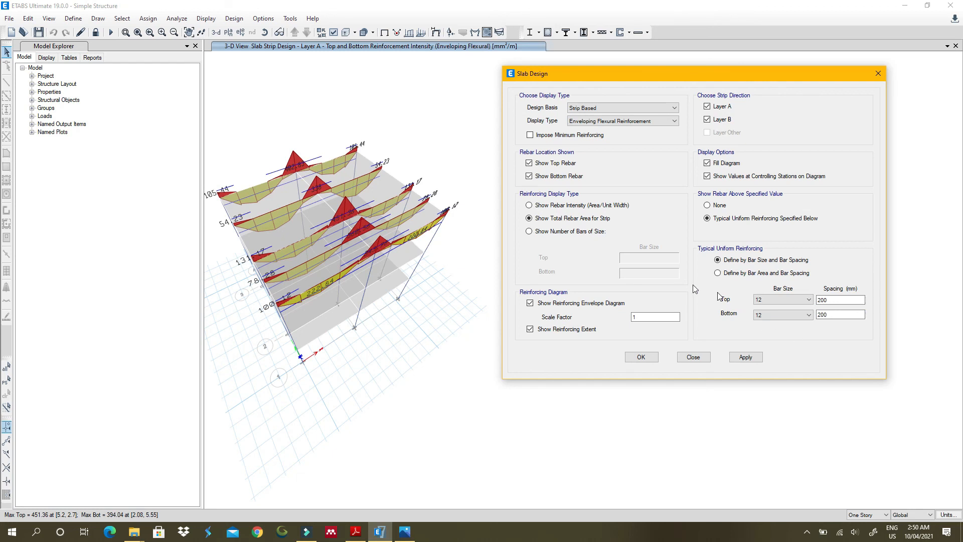
left_click(754, 359)
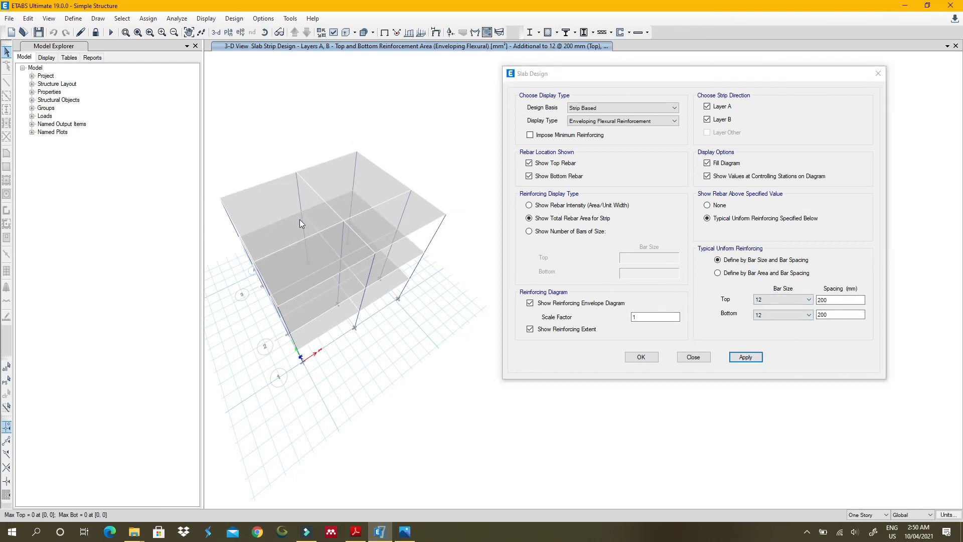
scroll(304, 221, "up", 3)
scroll(305, 212, "down", 3)
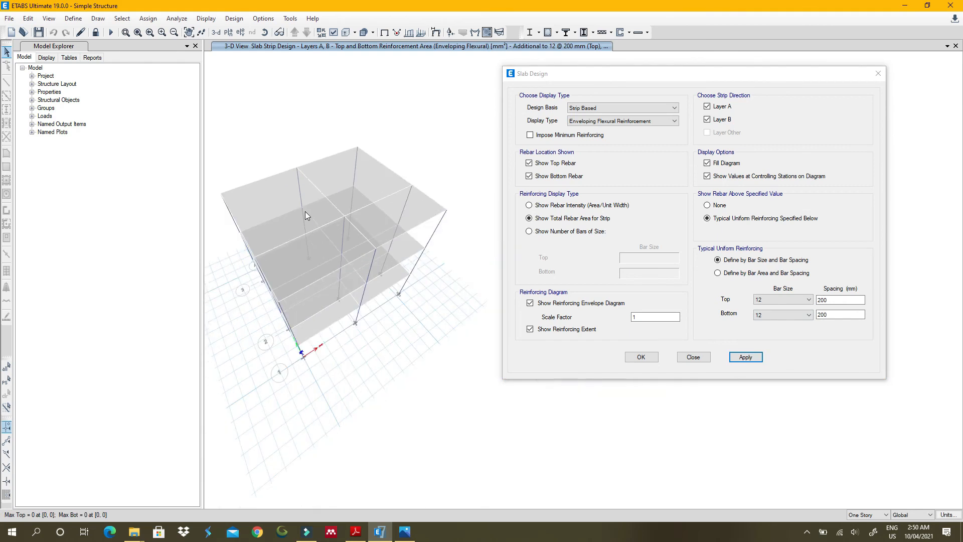
Try a 500 mm spacing for the top and bottom uniform bars and apply it to the slab display.
double_click(825, 300)
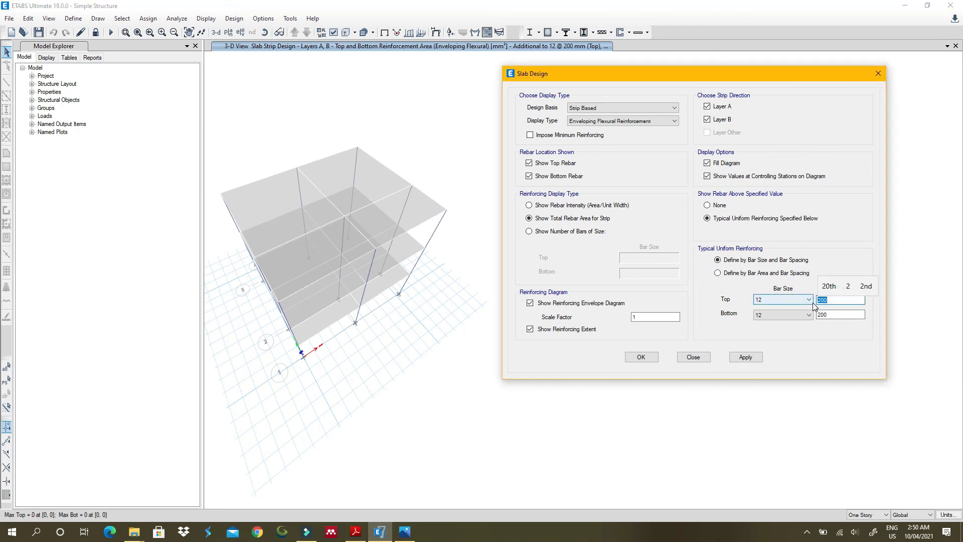
key("Tab")
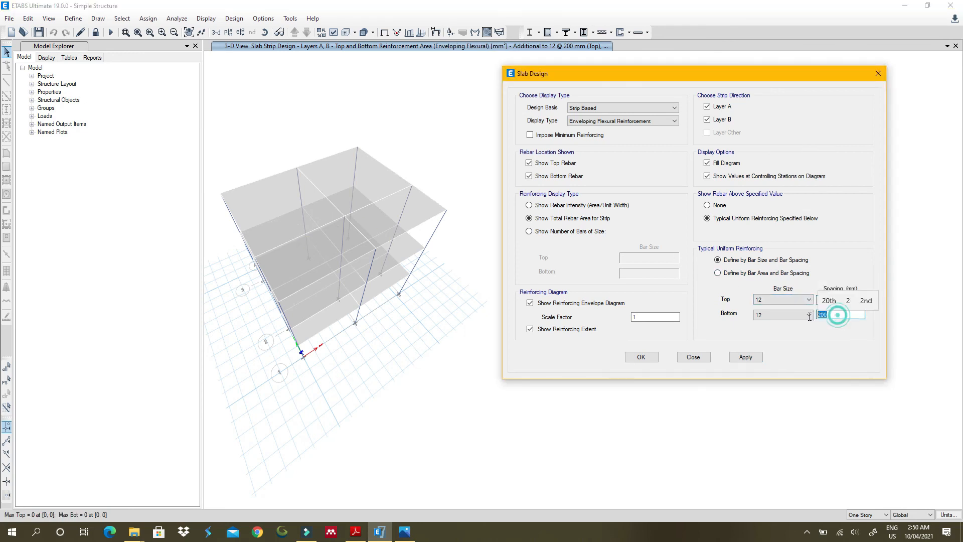
type("500")
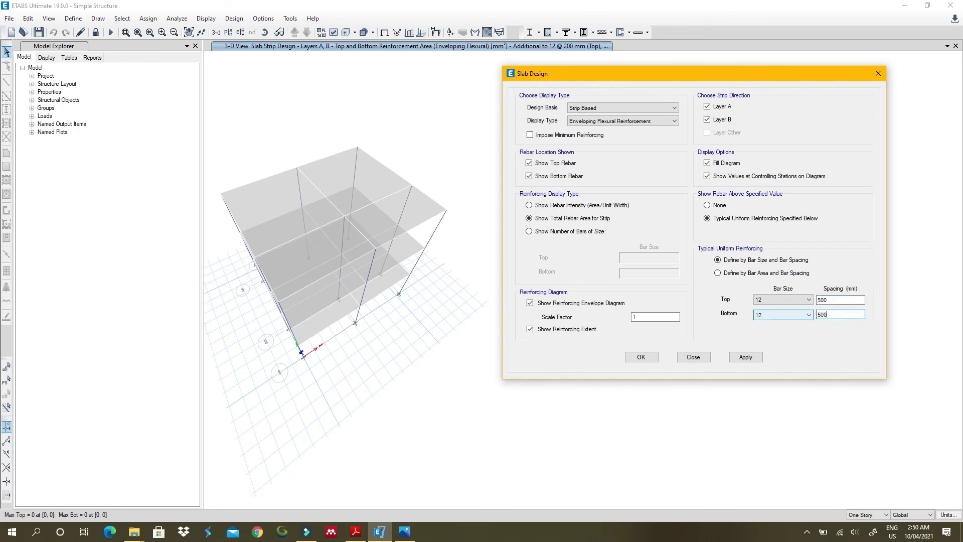
left_click(756, 358)
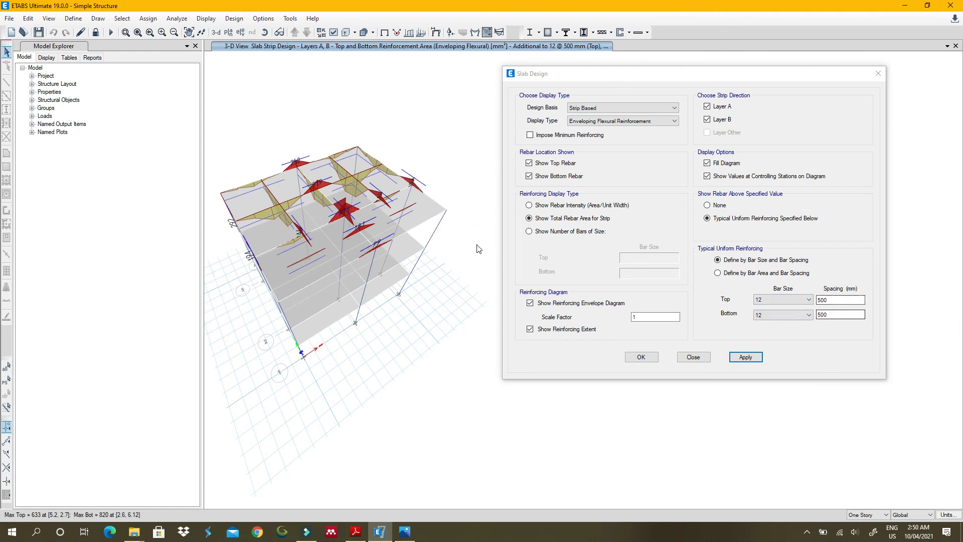
Try a 250 mm spacing for the top and bottom uniform bars, apply it and inspect the additional strip reinforcement.
left_click(837, 301)
double_click(837, 301)
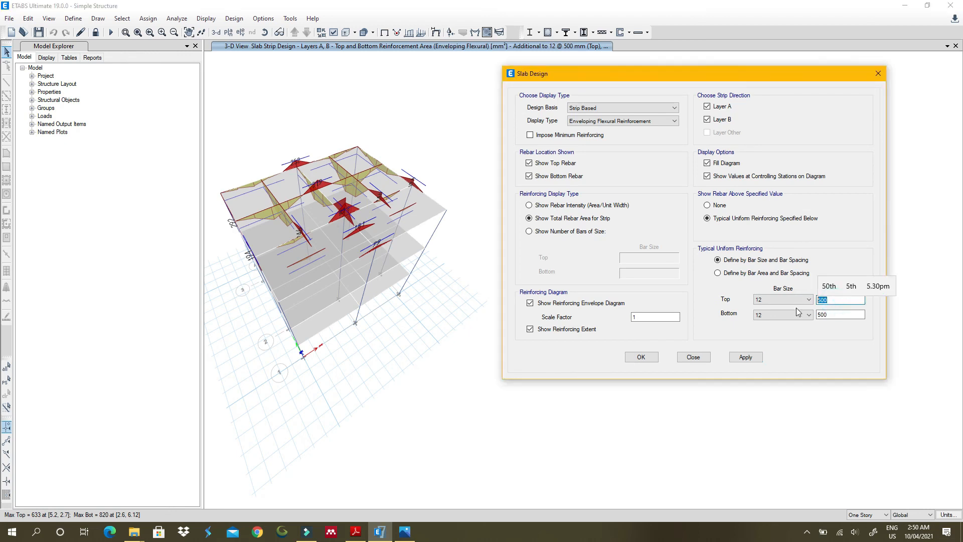
type("2")
left_click(1, 536)
type("50")
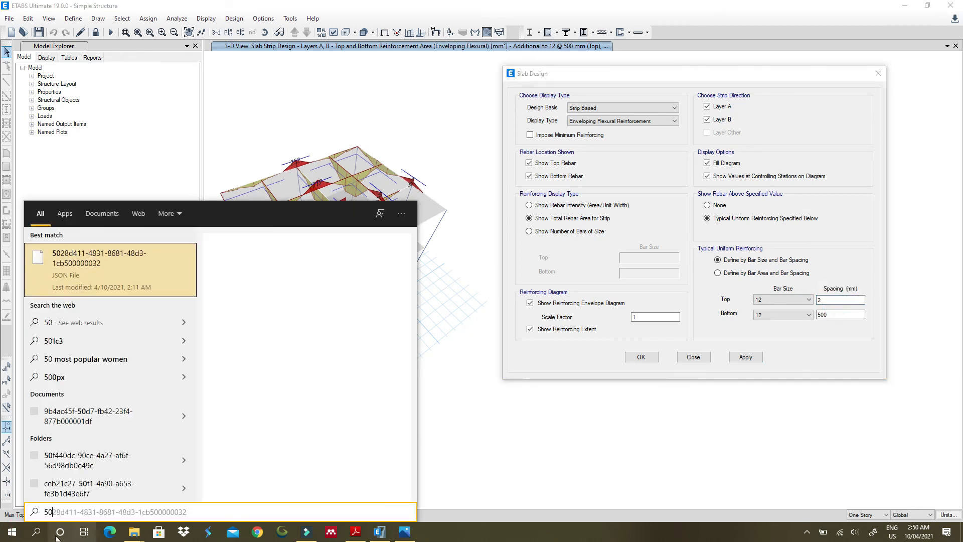
left_click(833, 301)
type("50")
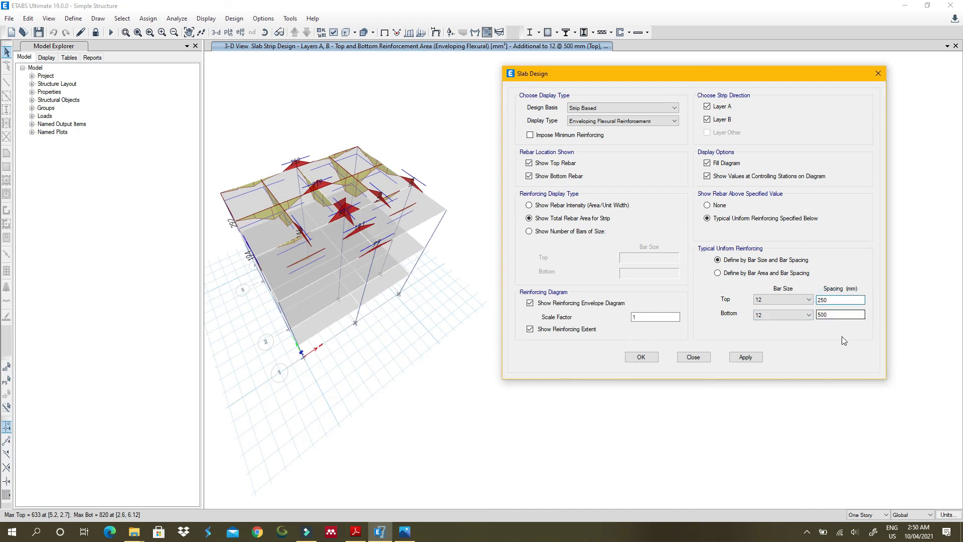
double_click(837, 316)
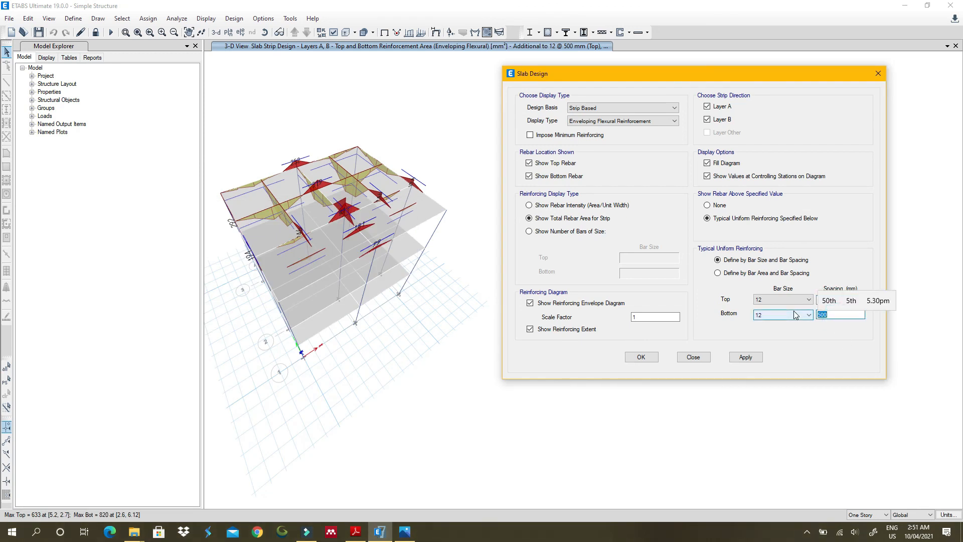
type("2")
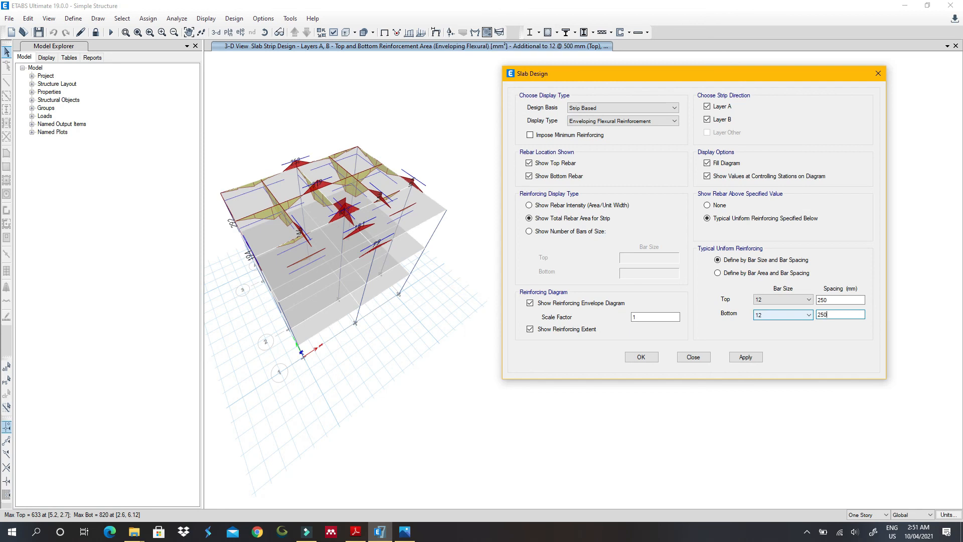
left_click(746, 358)
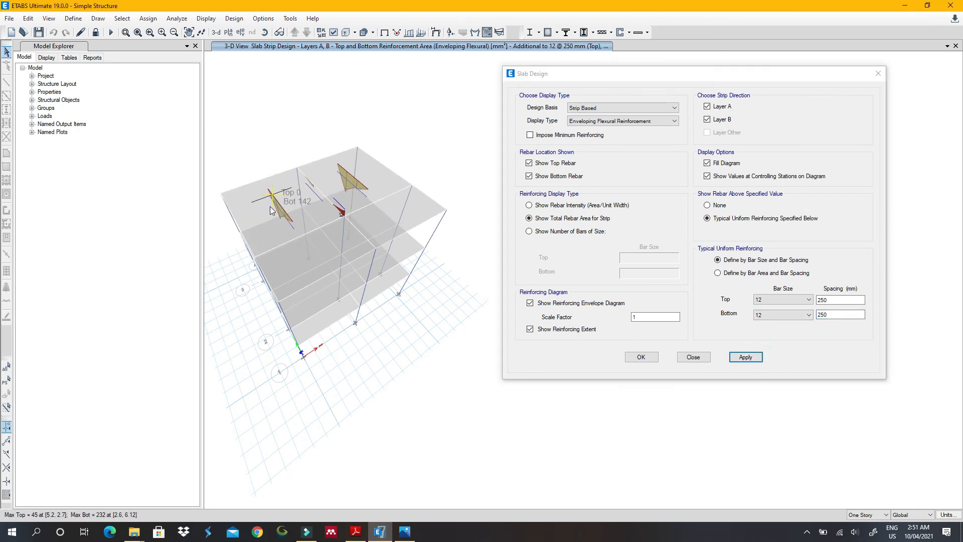
scroll(270, 207, "up", 3)
scroll(282, 200, "down", 3)
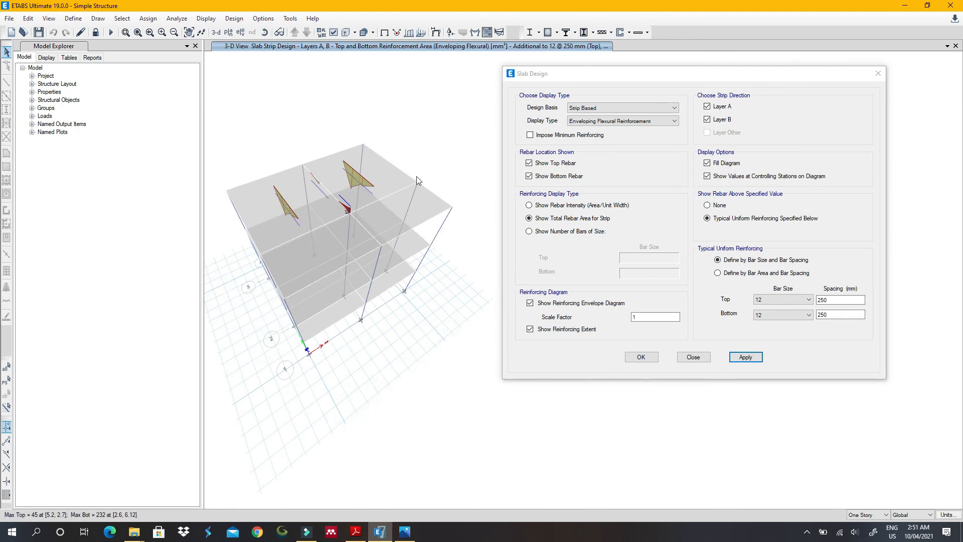
Set the top and bottom uniform bar spacing to 200 mm, apply it and accept the slab design display settings.
double_click(832, 300)
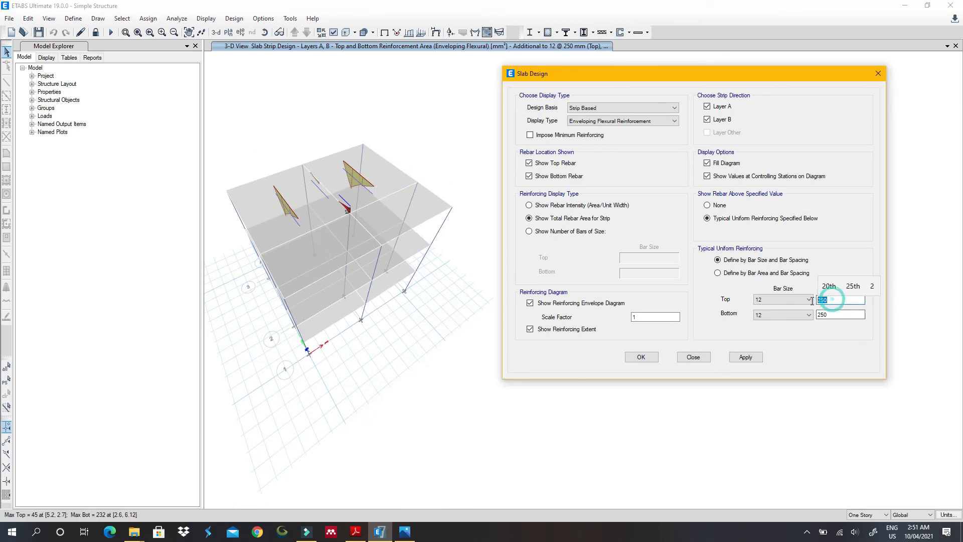
type("2")
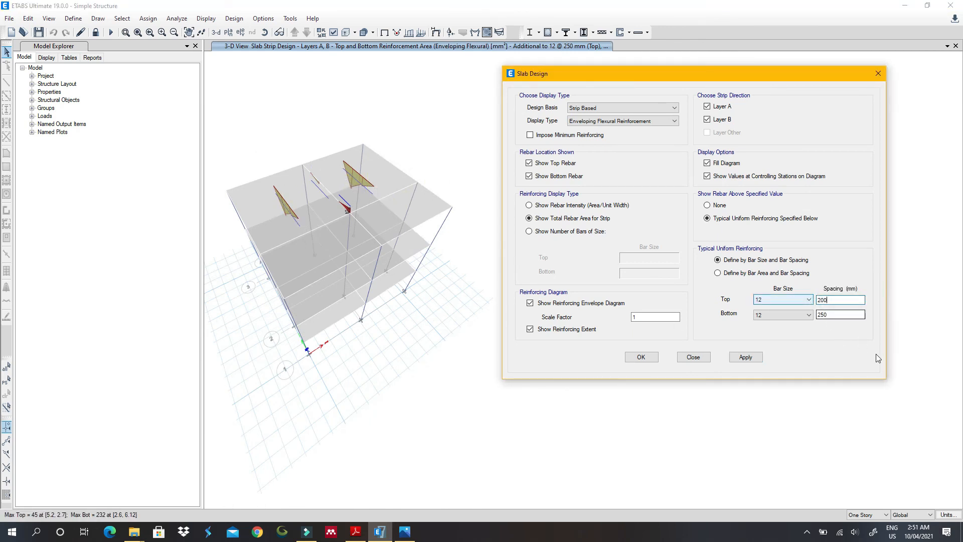
double_click(837, 315)
type("2")
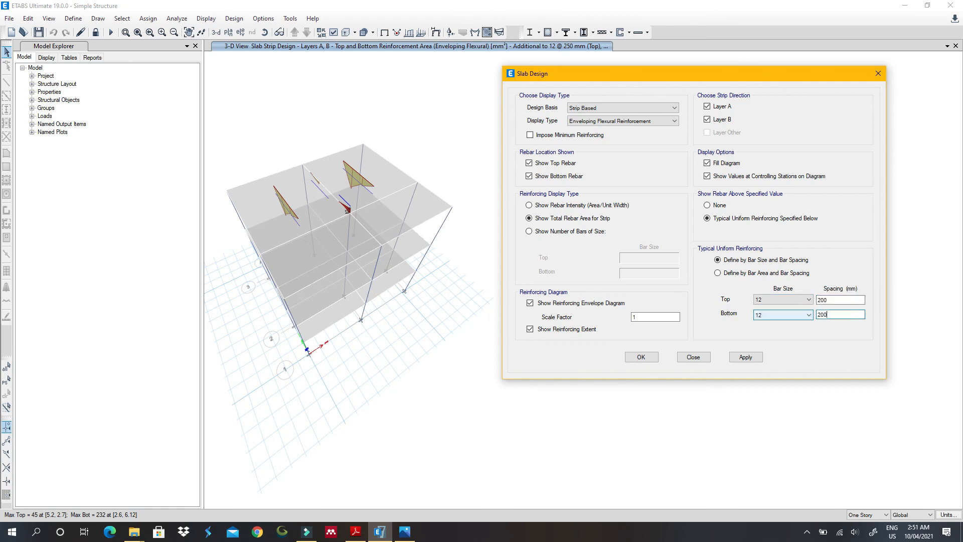
left_click(742, 358)
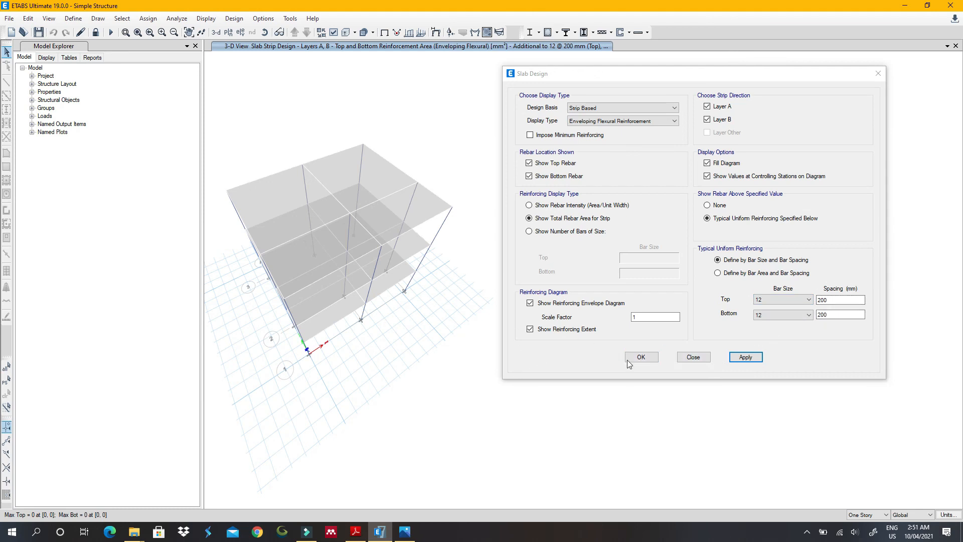
left_click(642, 358)
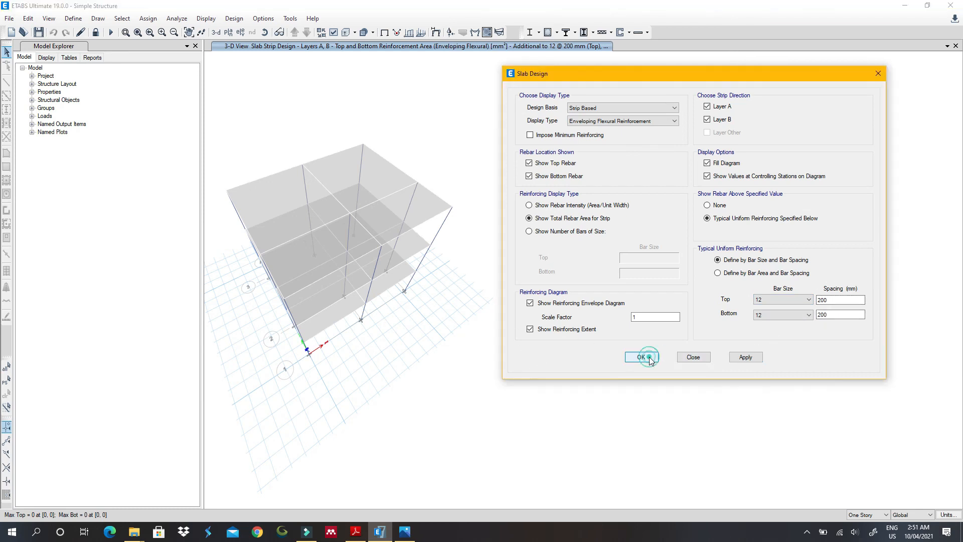